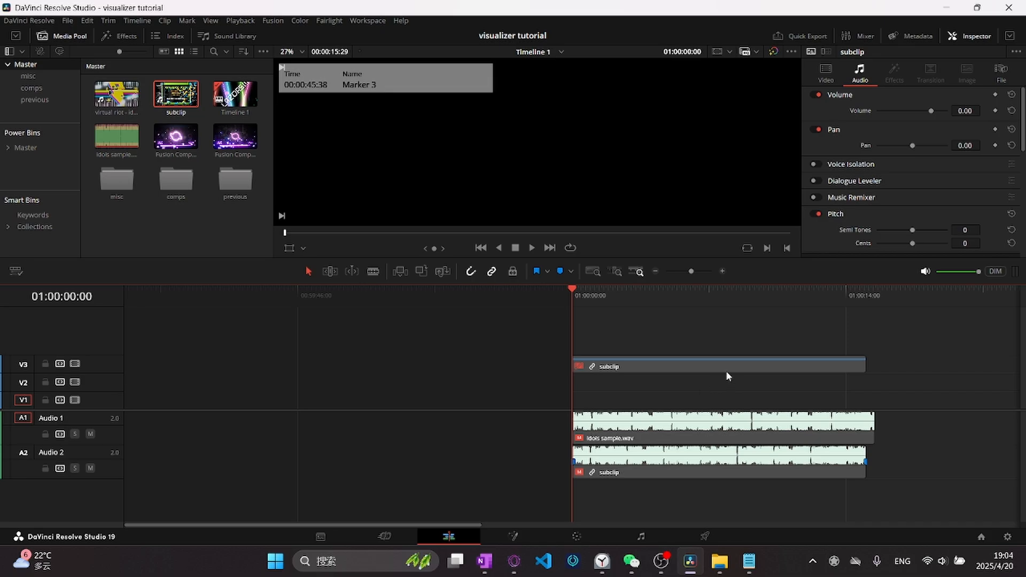
Step: Switch to the browser and look through the Reactor 3 release announcement page
scroll(595, 383, "up", 2)
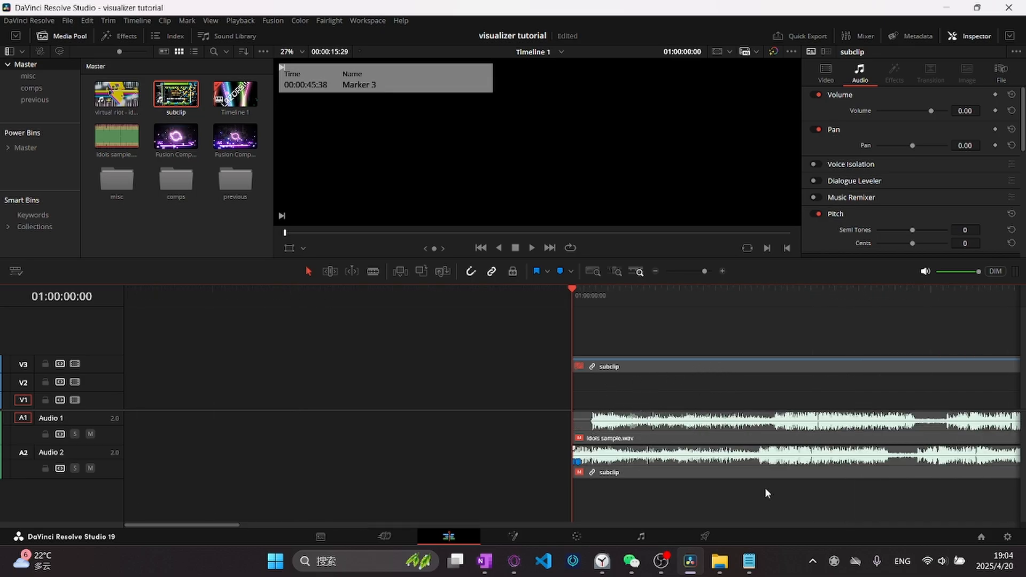
left_click(720, 561)
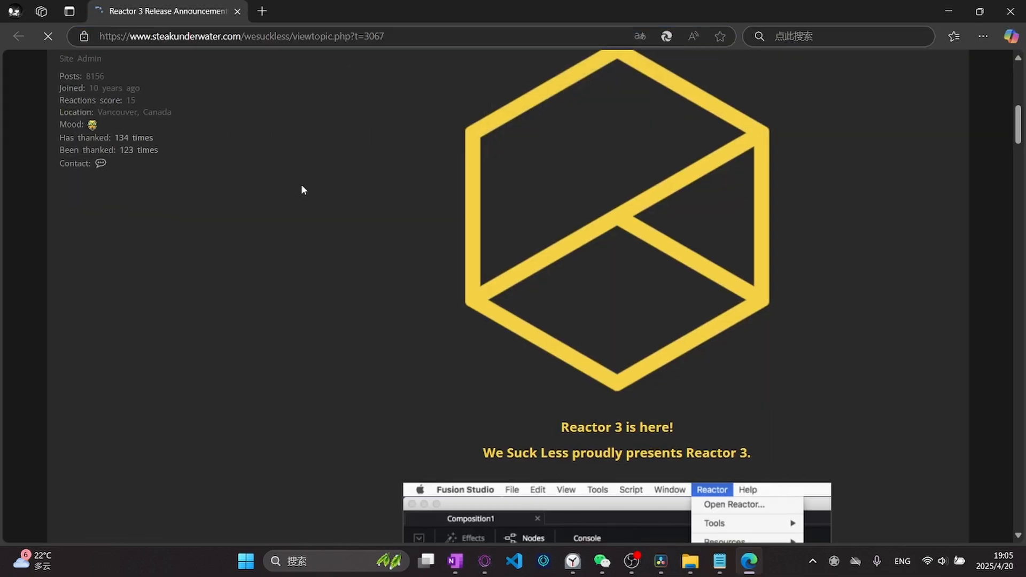
scroll(301, 187, "down", 20)
scroll(342, 246, "up", 1)
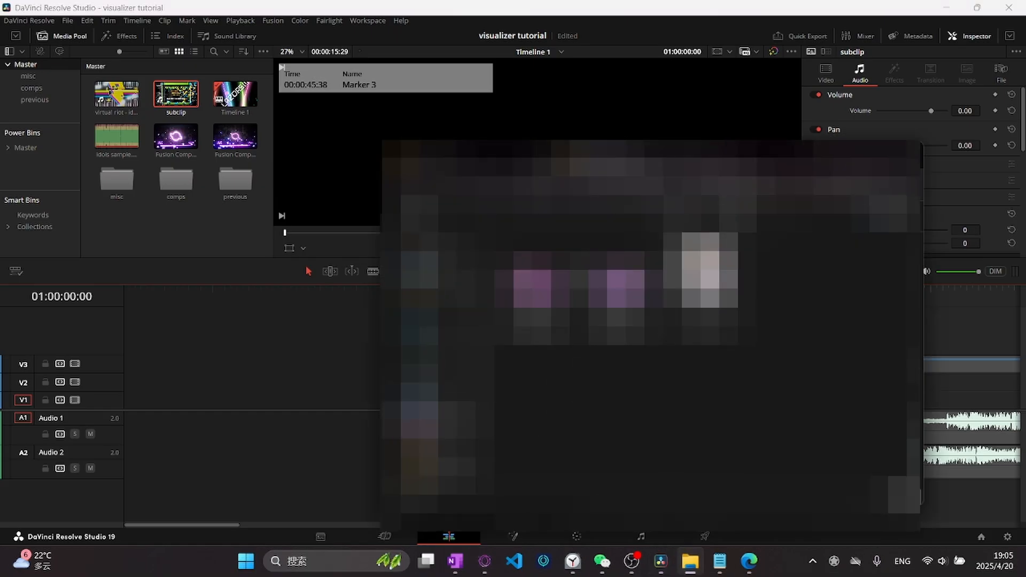
Step: Browse to the Reactor installer file in File Explorer and try to drop it into DaVinci Resolve
key("ctrl+t")
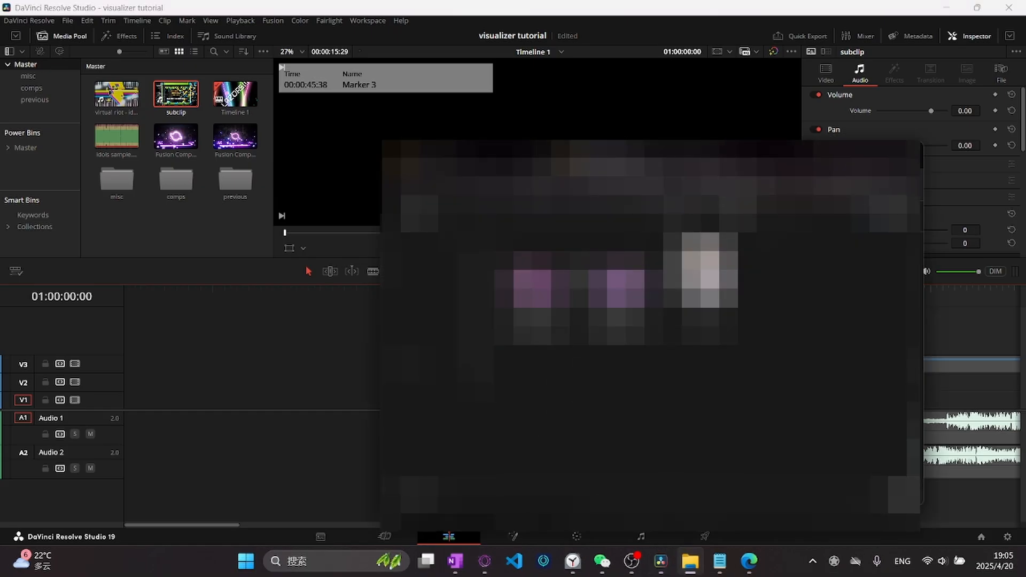
left_click(429, 355)
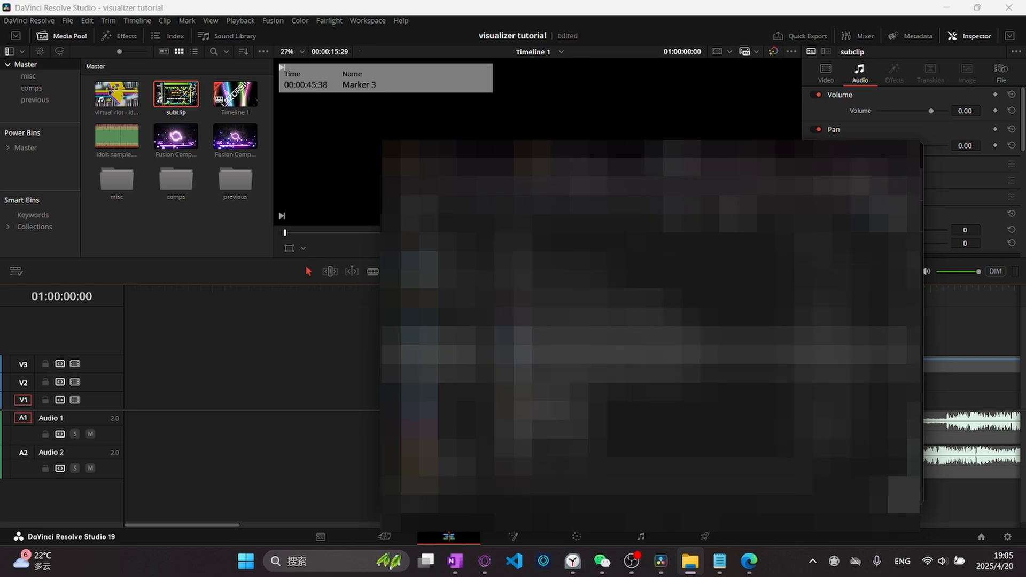
scroll(555, 401, "down", 1)
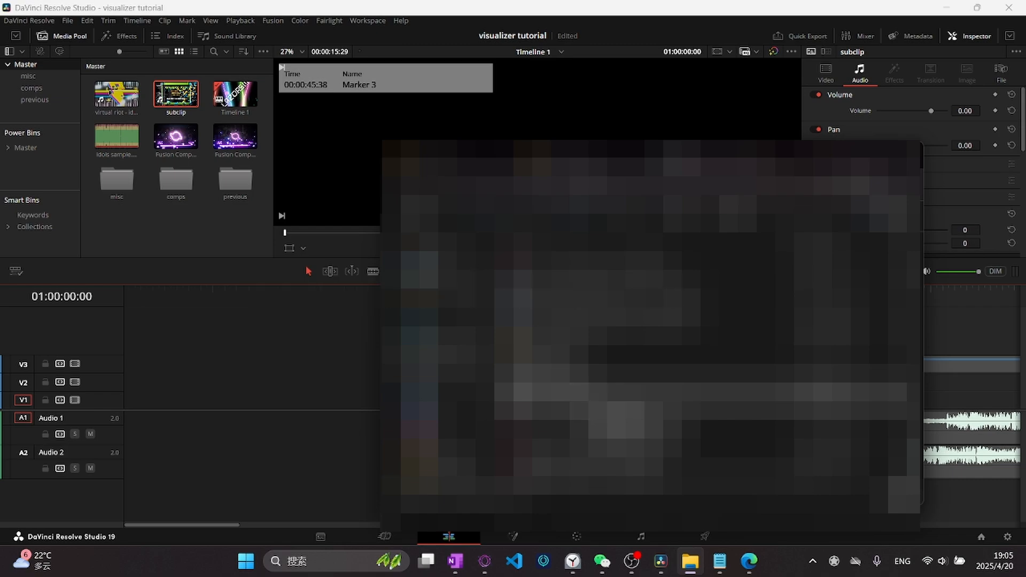
left_click_drag(623, 422, 289, 396)
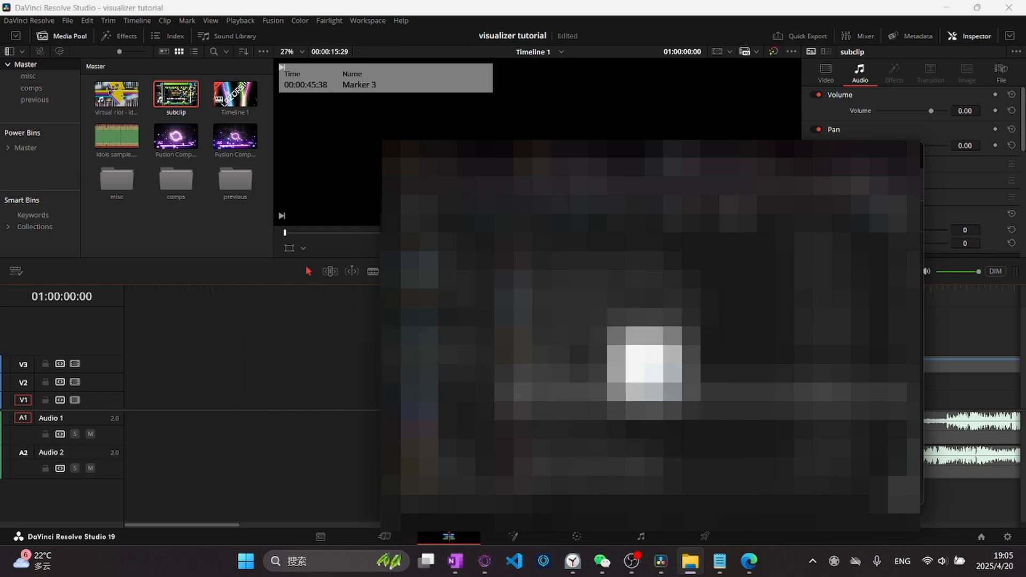
Step: Open the Fusion page and drop the Reactor installer from File Explorer into the empty node area
left_click(847, 151)
left_click(748, 429)
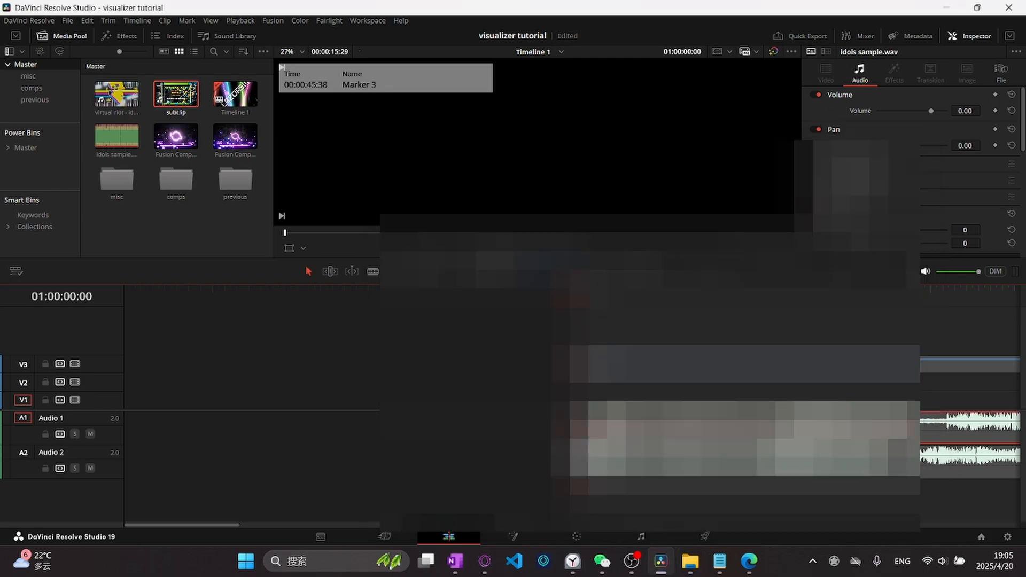
left_click(494, 538)
key("alt+Tab")
left_click_drag(556, 392, 289, 396)
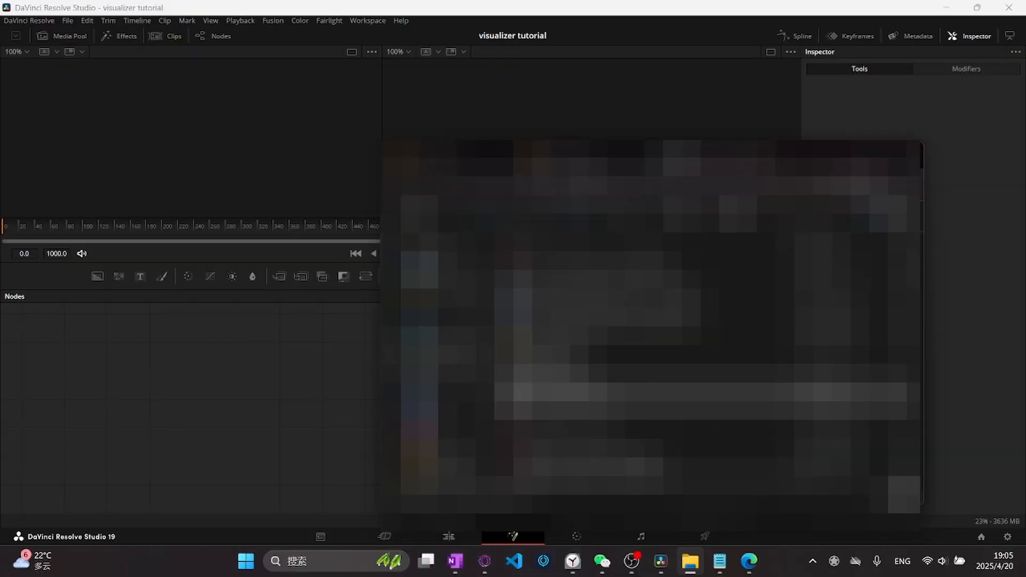
Step: Return to DaVinci Resolve and open the Reactor package manager from the workspace scripts
key("alt+Tab")
left_click(368, 20)
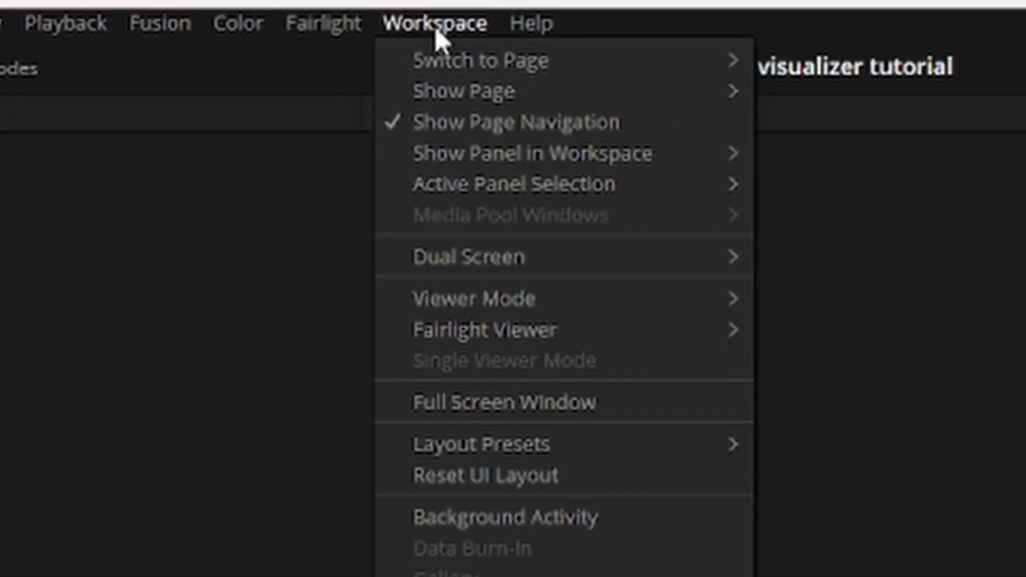
left_click(368, 23)
left_click(367, 23)
mouse_move(245, 412)
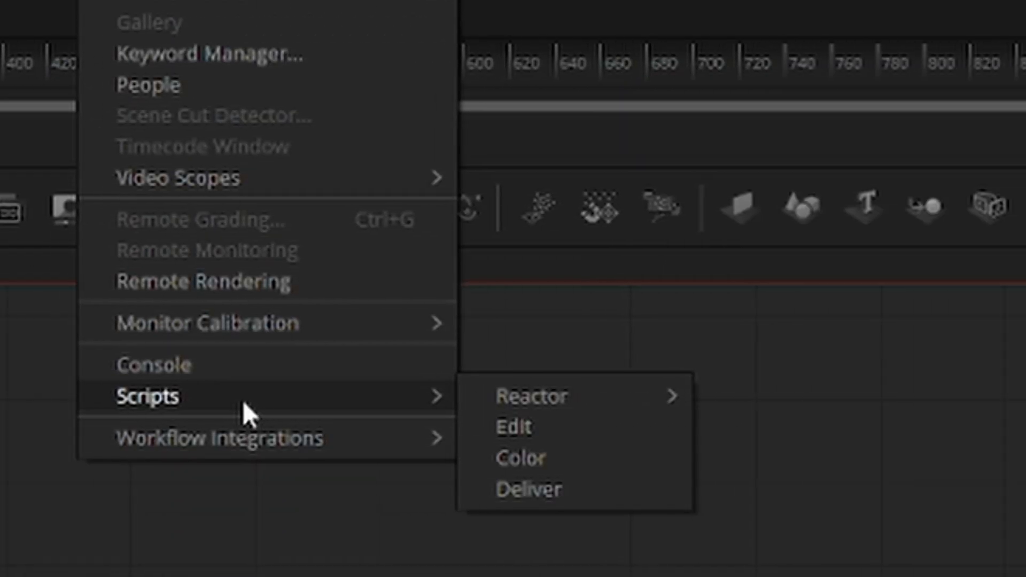
mouse_move(534, 408)
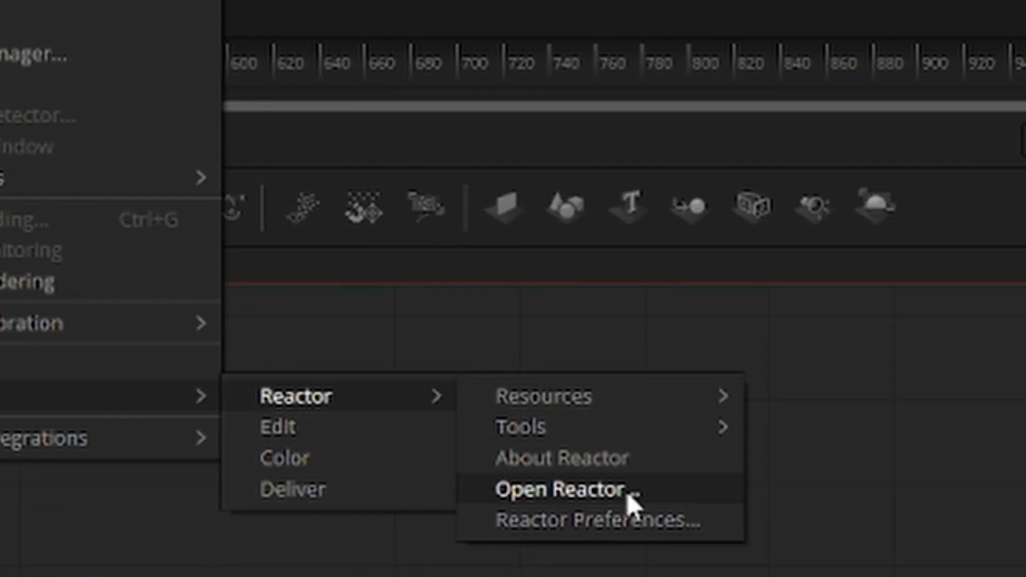
left_click(633, 495)
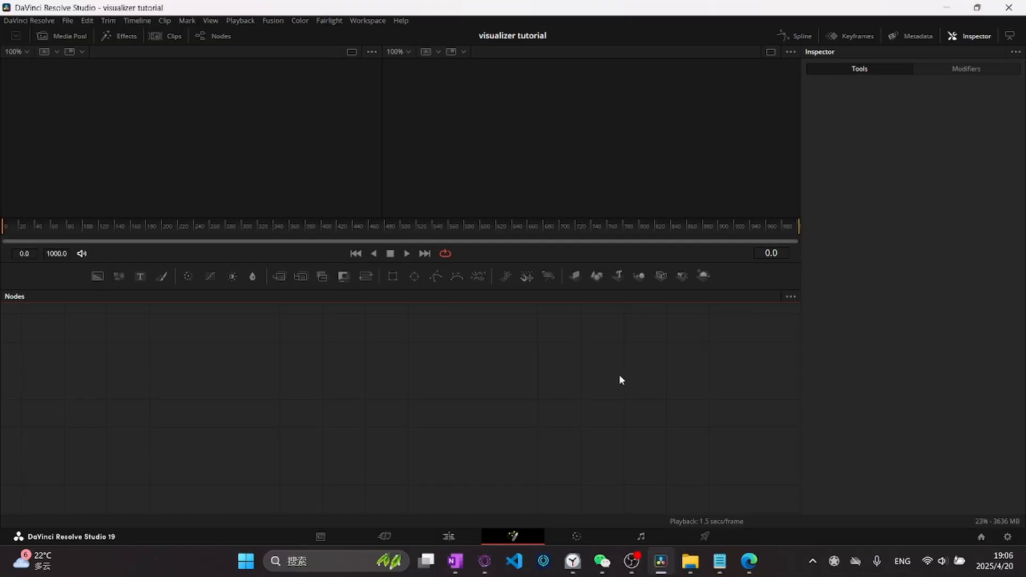
Step: Search the Reactor packages for xglow and select the matching package
left_click_drag(387, 153, 412, 160)
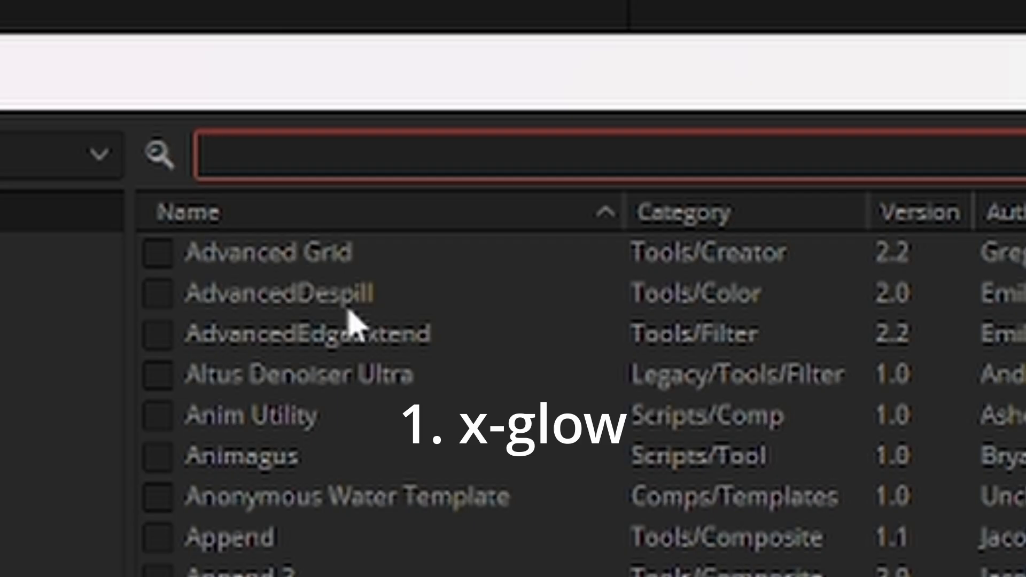
type("xglow")
left_click(347, 293)
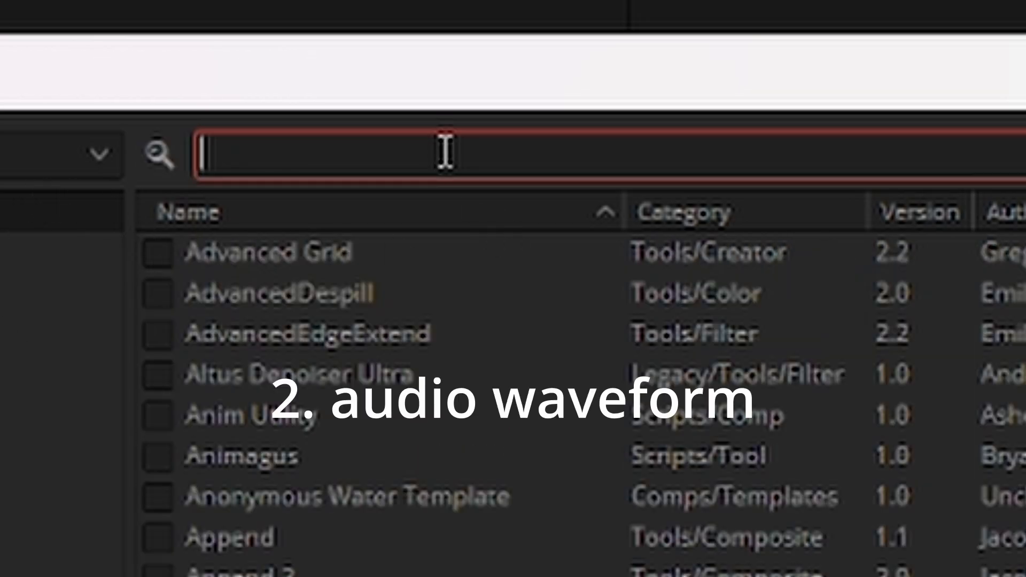
Step: Look up the AudioWaveform and Suck Less Audio packages in Reactor, closing the package manager when finished
type("audio")
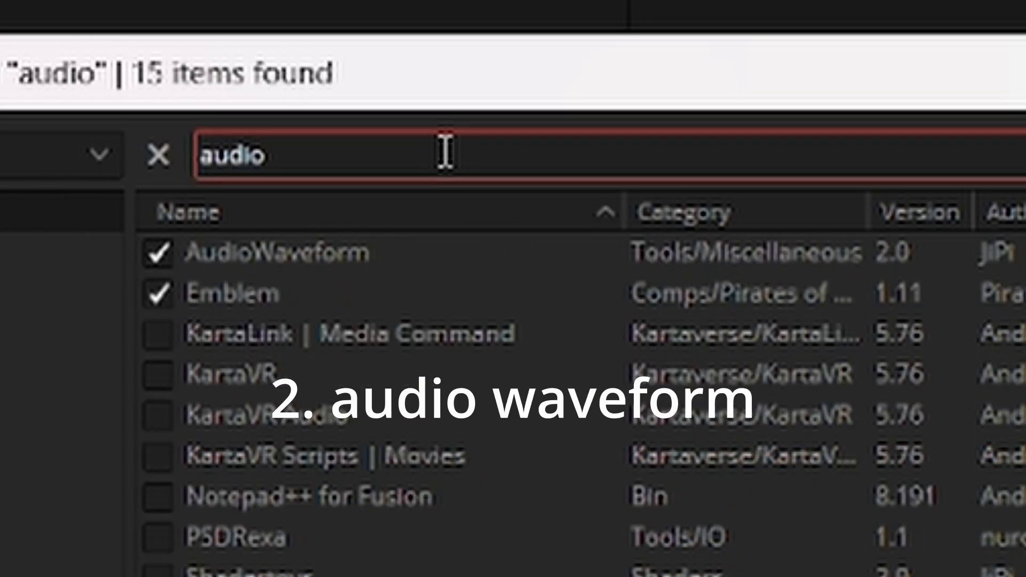
left_click(360, 252)
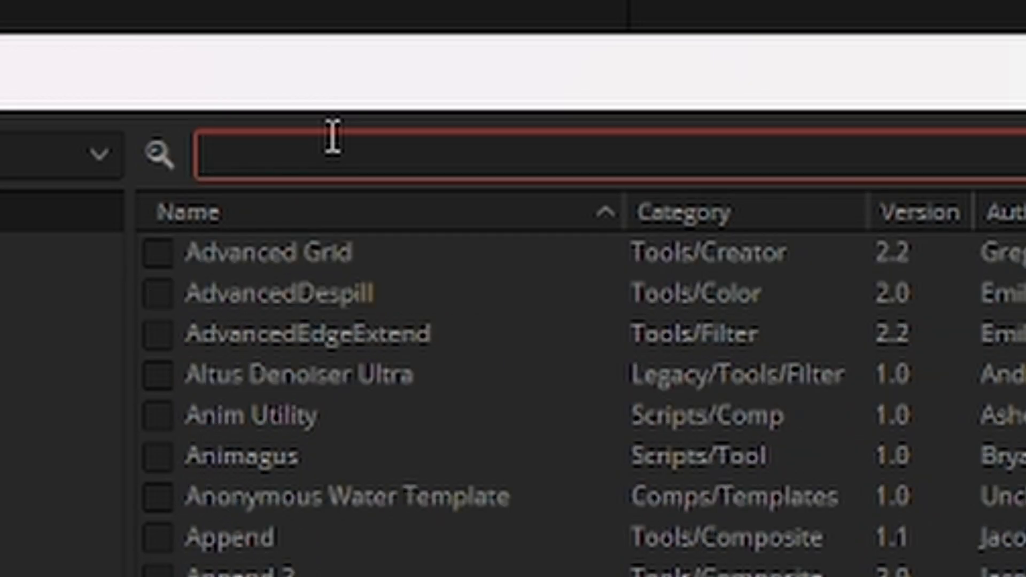
type("suck less audio")
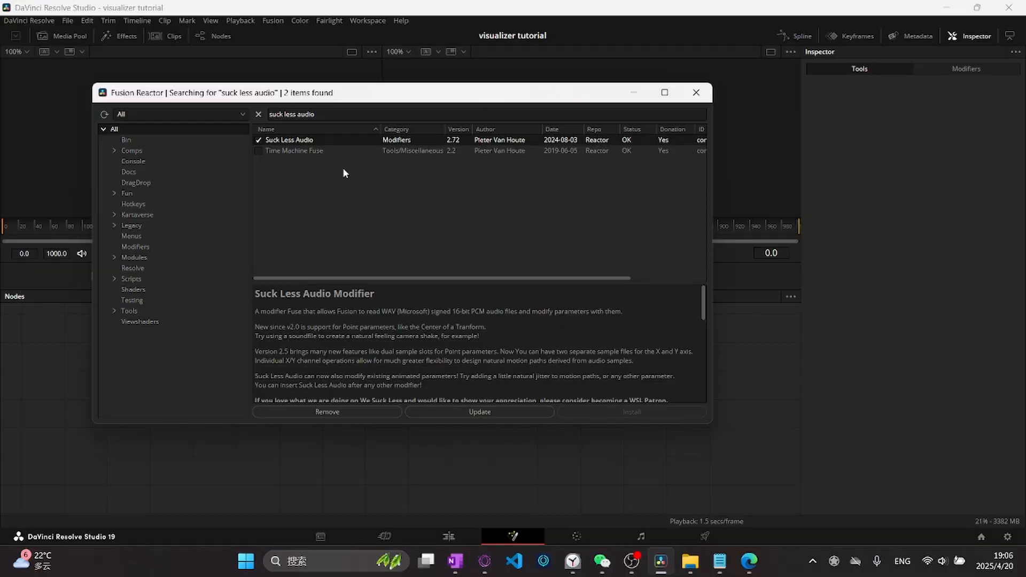
left_click(696, 92)
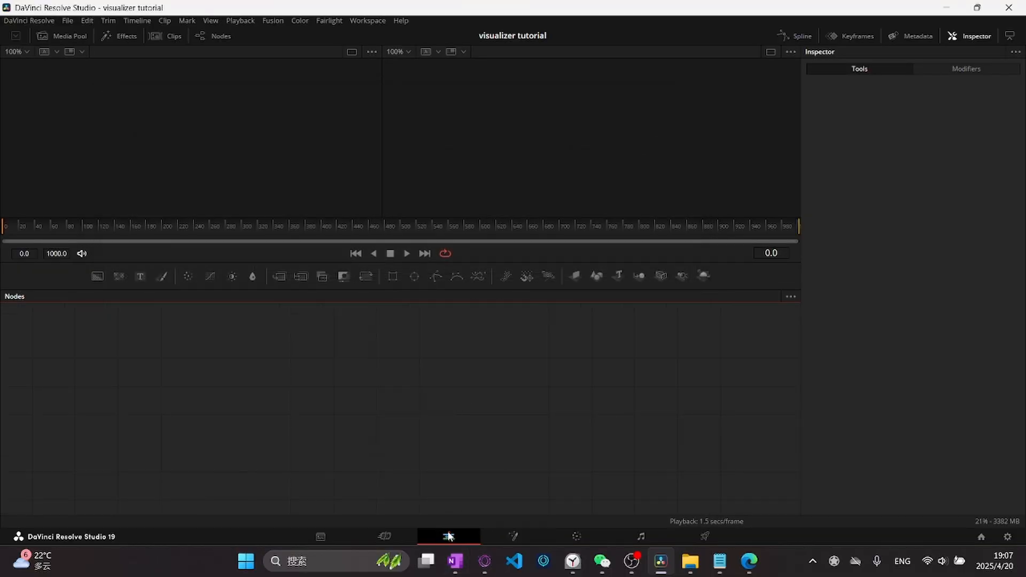
Step: Return to the Edit page, enable the subclip on the timeline and play back its first seconds
left_click(448, 537)
scroll(675, 350, "down", 4)
left_click(927, 386)
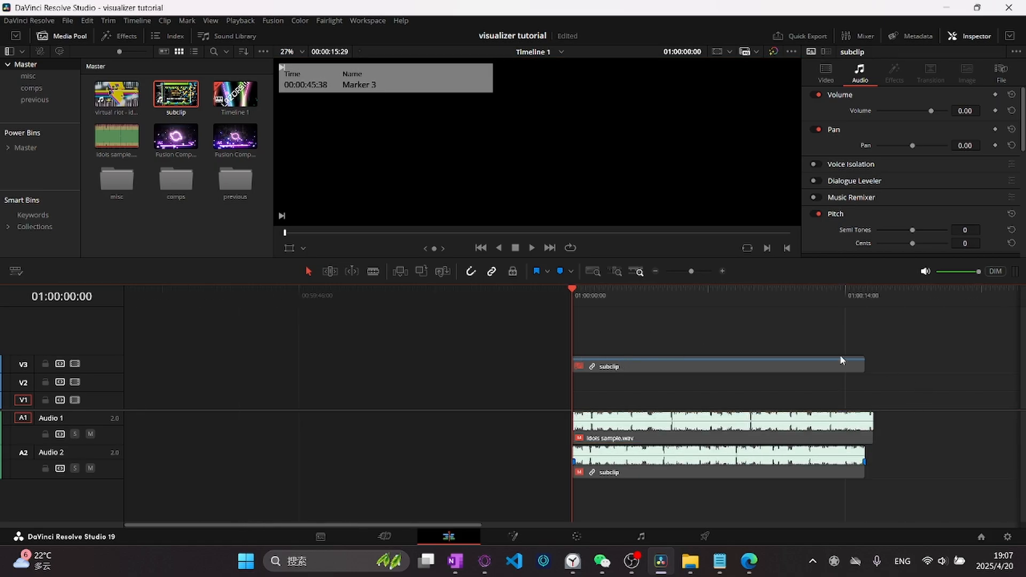
left_click(822, 364)
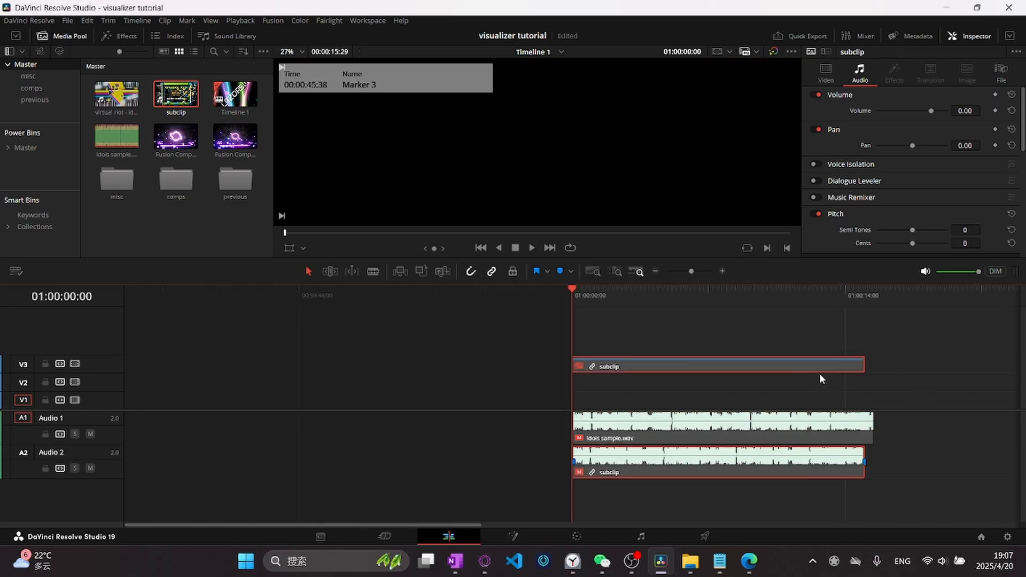
left_click(893, 365)
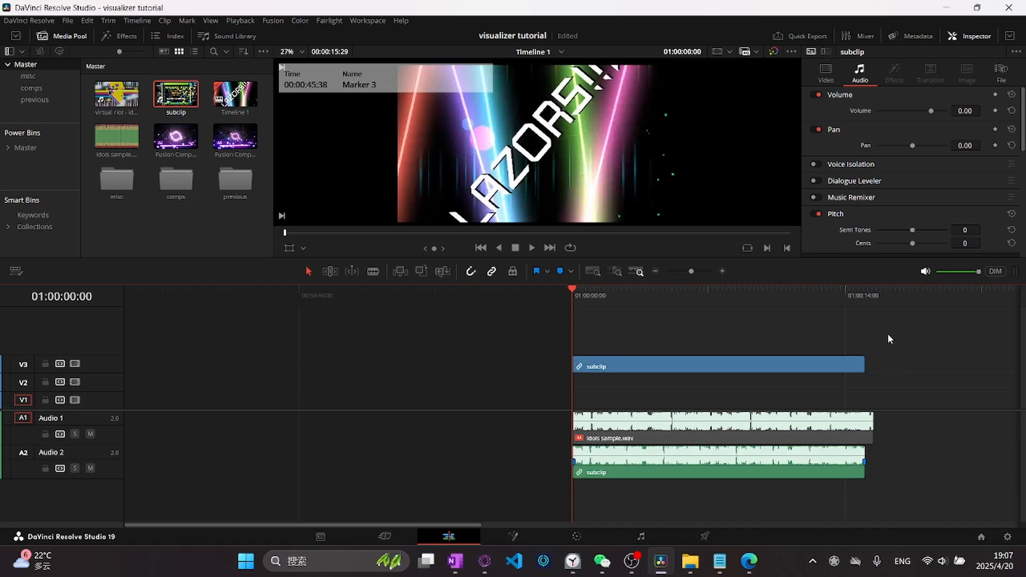
key("space")
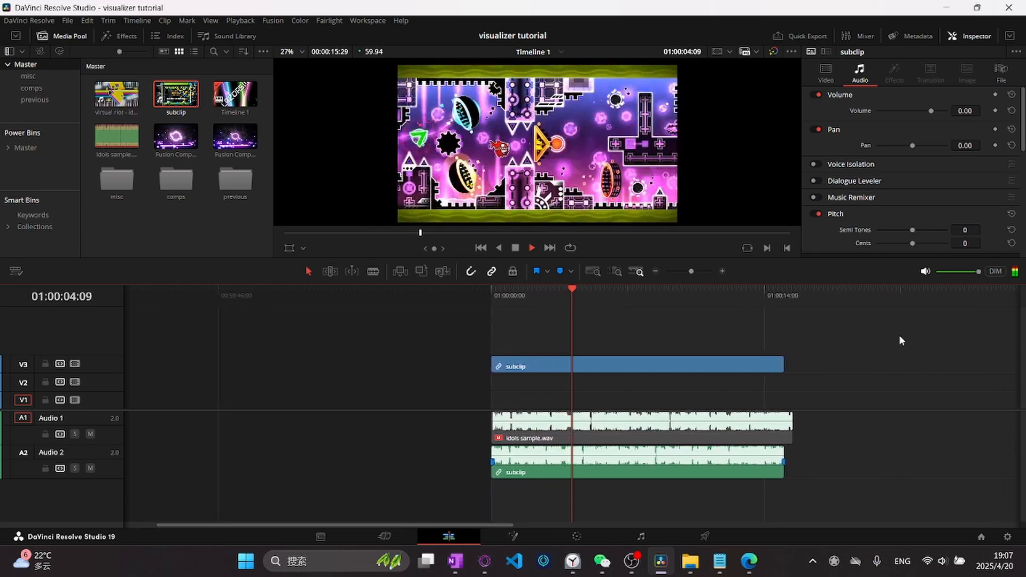
key("space")
Step: Disable the subclip and remove it from the timeline
scroll(475, 381, "up", 5)
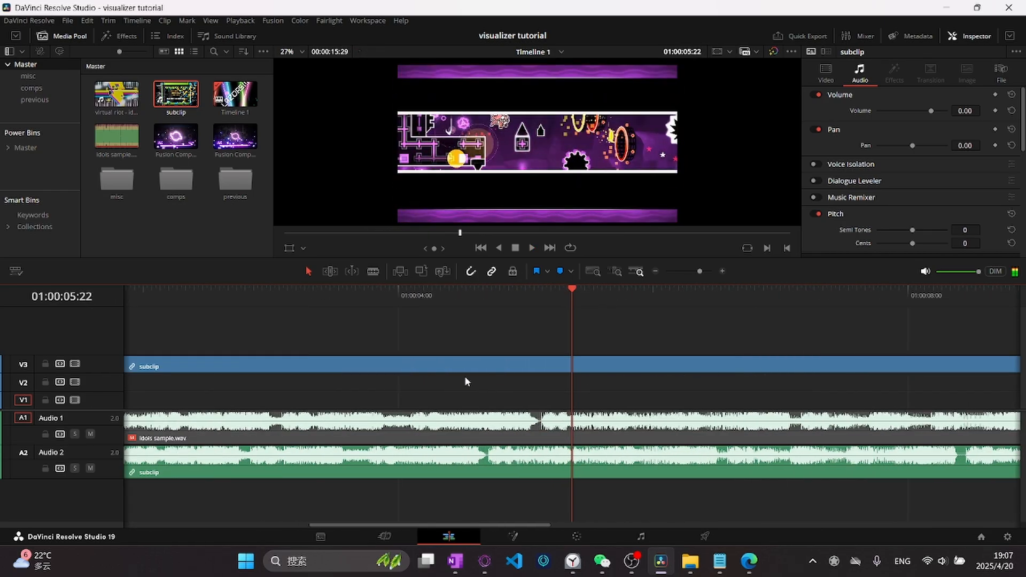
key("d")
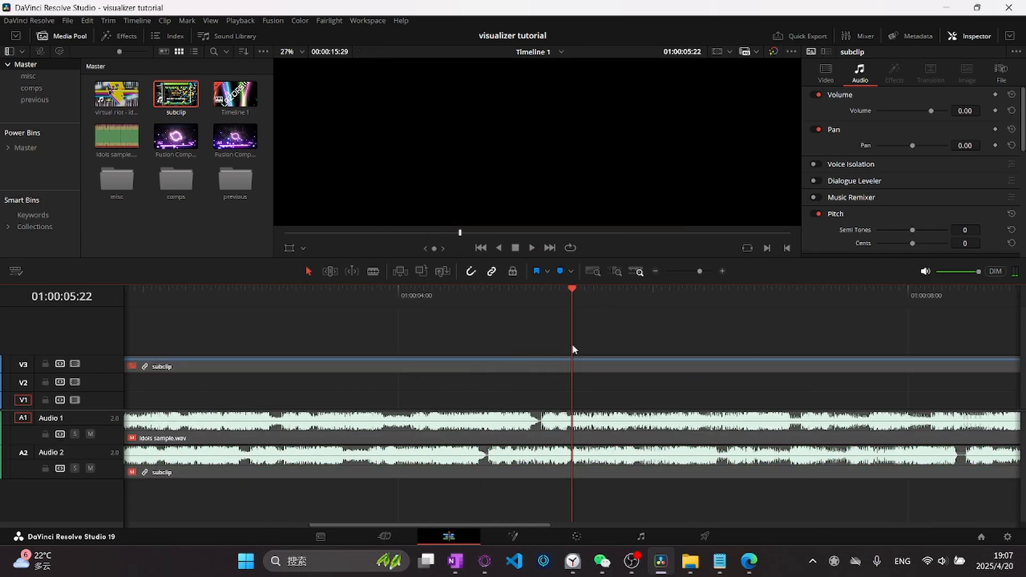
left_click(606, 367)
Step: Create a new Fusion composition, place it at the start of V1 and extend it to the end of the idols sample audio
right_click(135, 212)
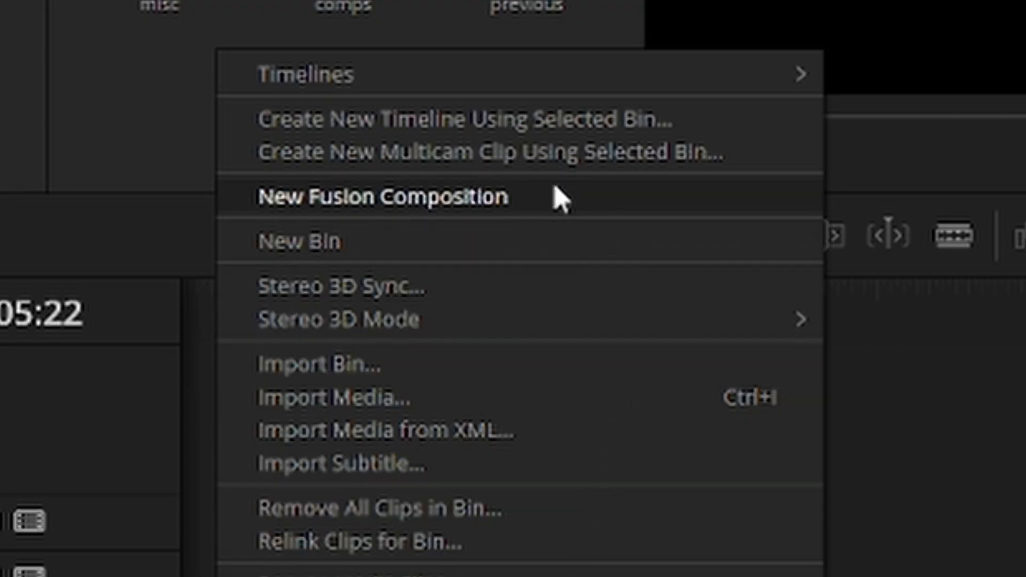
left_click(554, 187)
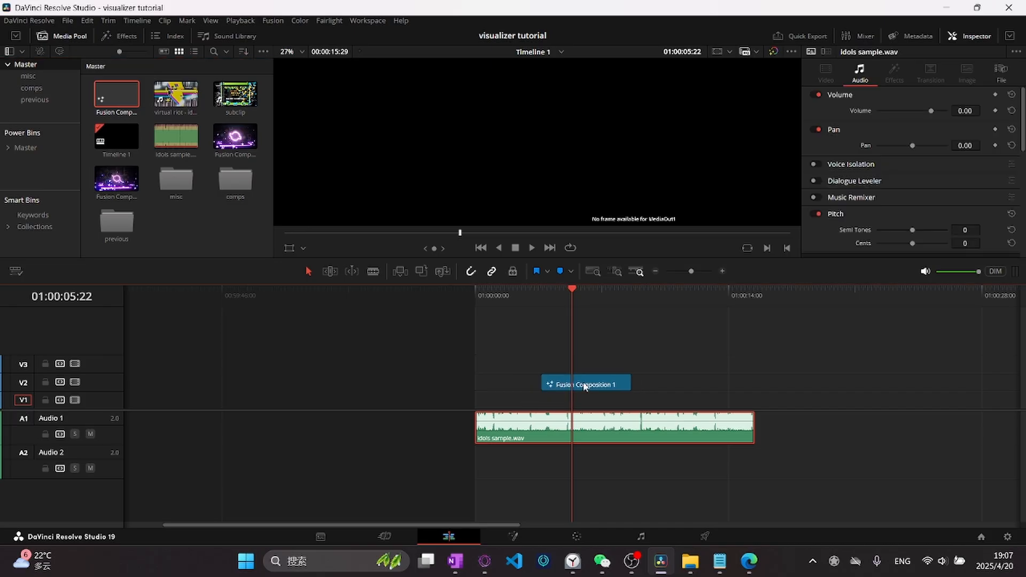
left_click_drag(580, 383, 498, 403)
left_click_drag(564, 402, 754, 404)
left_click(715, 403)
left_click(617, 386)
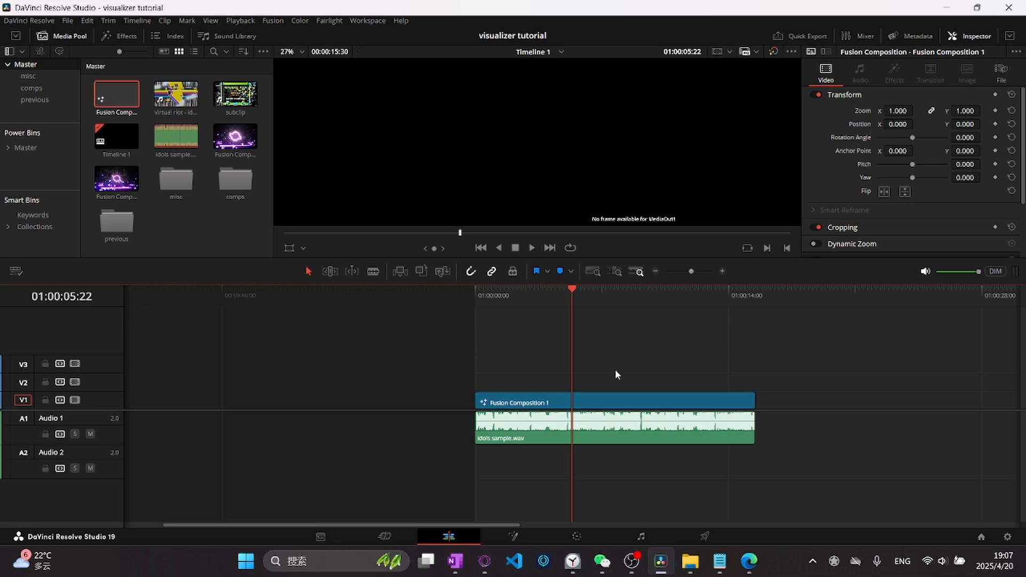
left_click(639, 404)
left_click(613, 366)
left_click(609, 402)
left_click(631, 380)
Step: Open keyboard customization and search the commands for "open in fusion"
key("ctrl+alt+k")
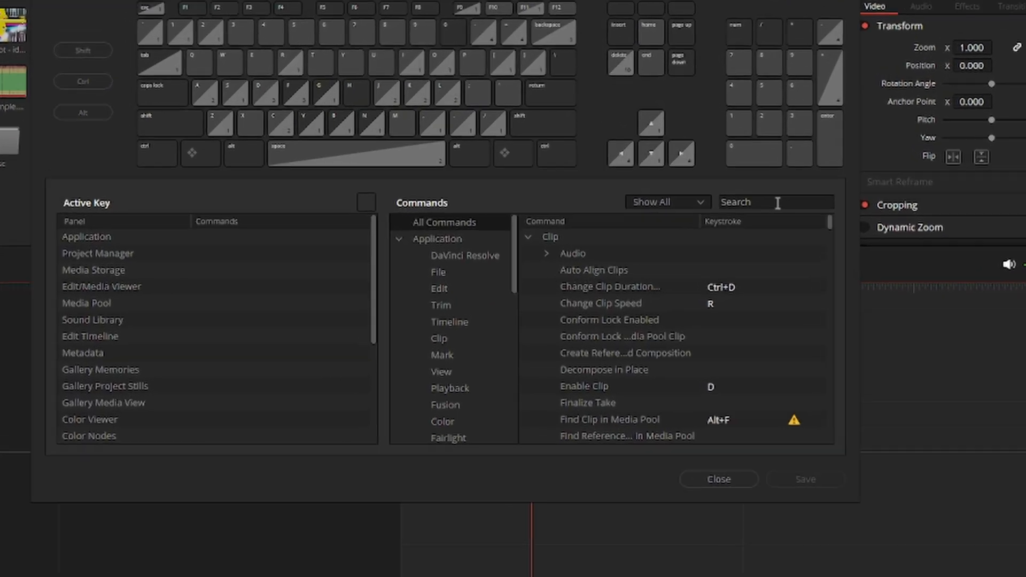
left_click(778, 203)
type("open in fusion")
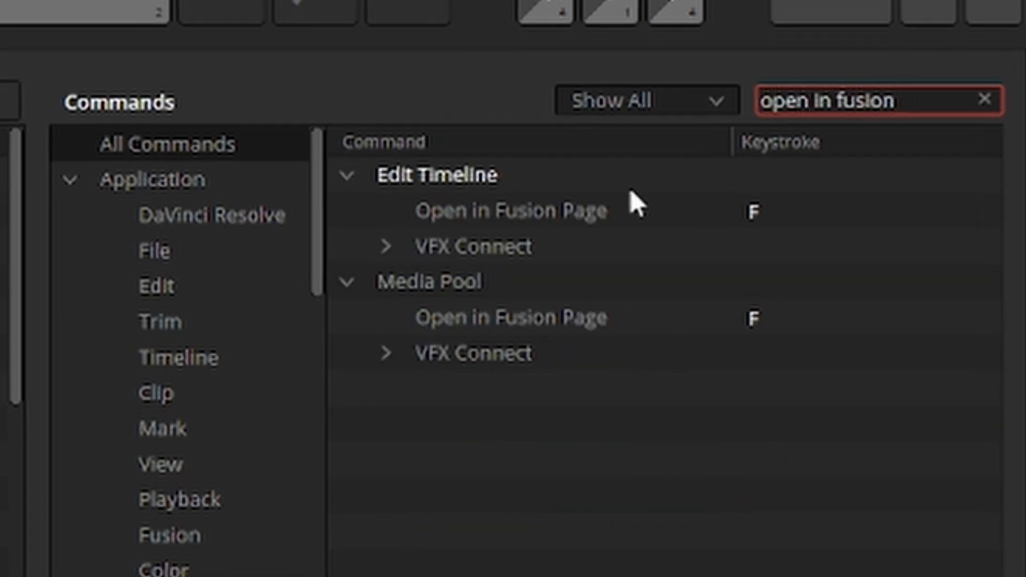
Step: Assign F to Open in Fusion Page for both Edit Timeline and Media Pool, then save and close the keyboard customization
left_click(557, 212)
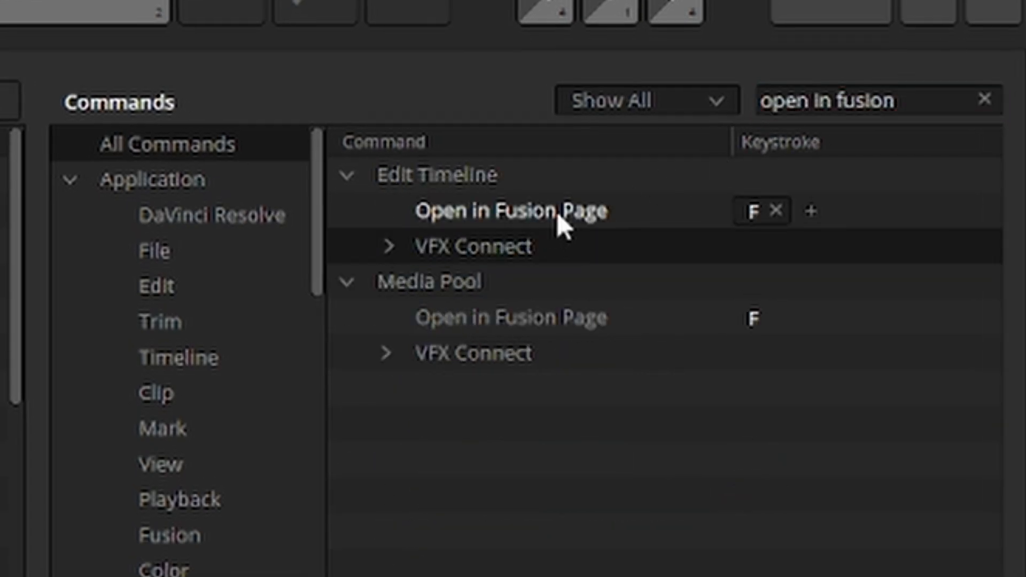
left_click(774, 210)
left_click(775, 221)
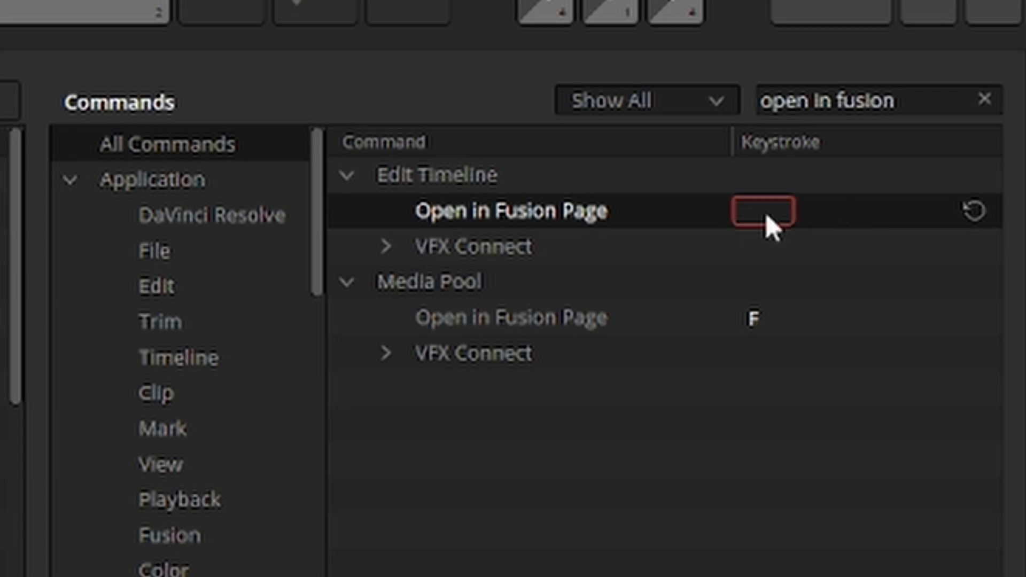
key("f")
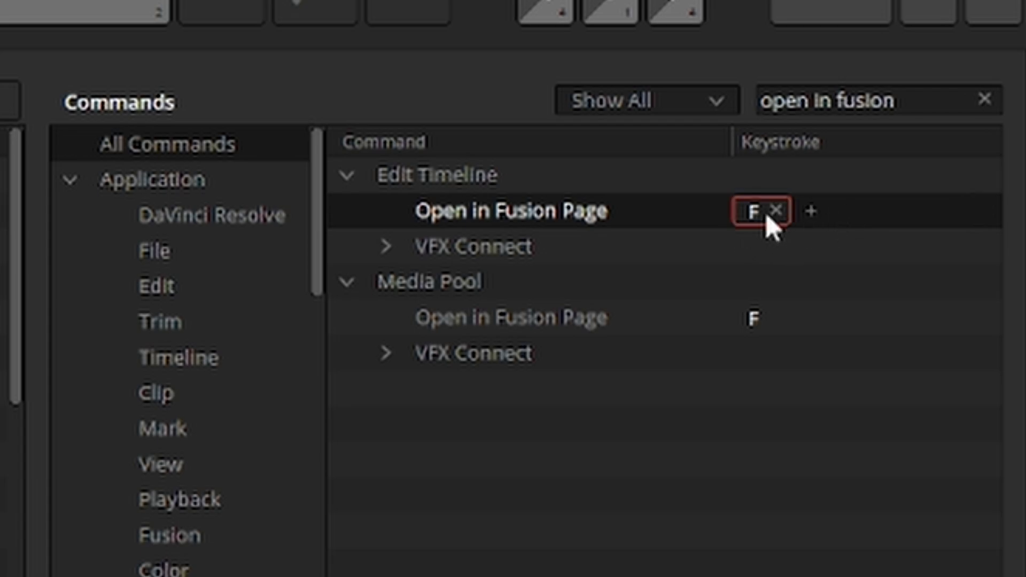
left_click(587, 323)
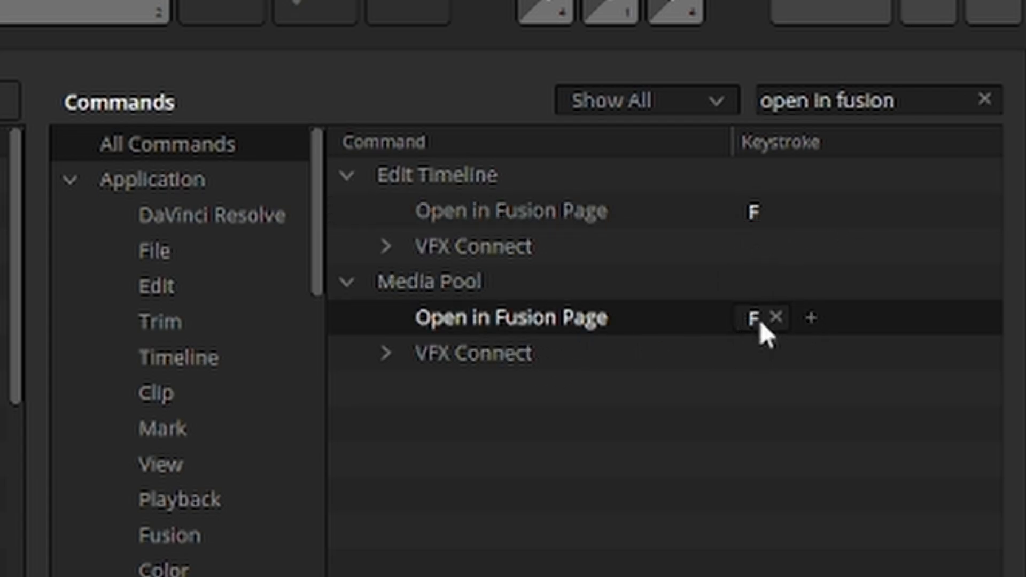
left_click(744, 319)
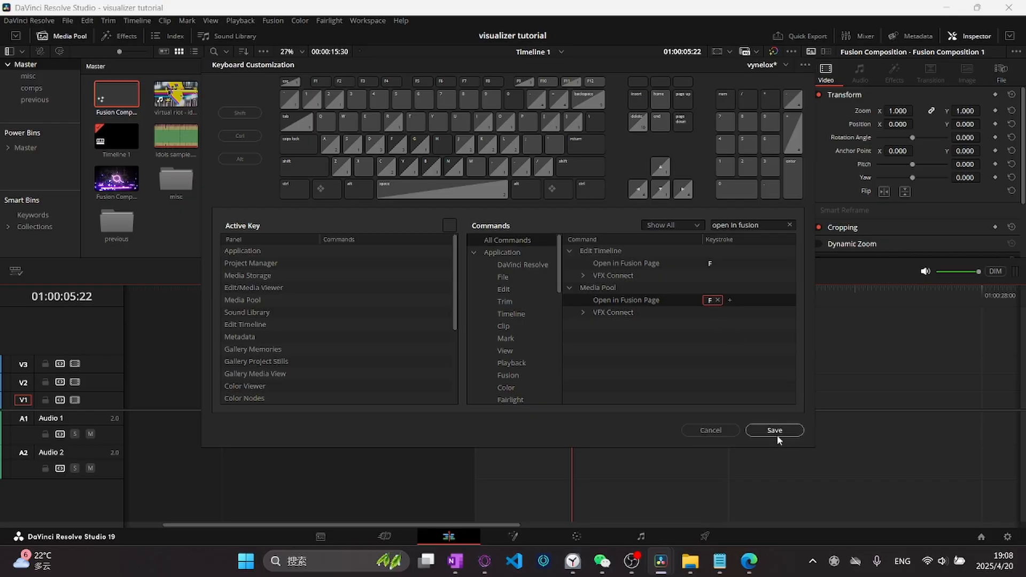
left_click(774, 430)
left_click(700, 431)
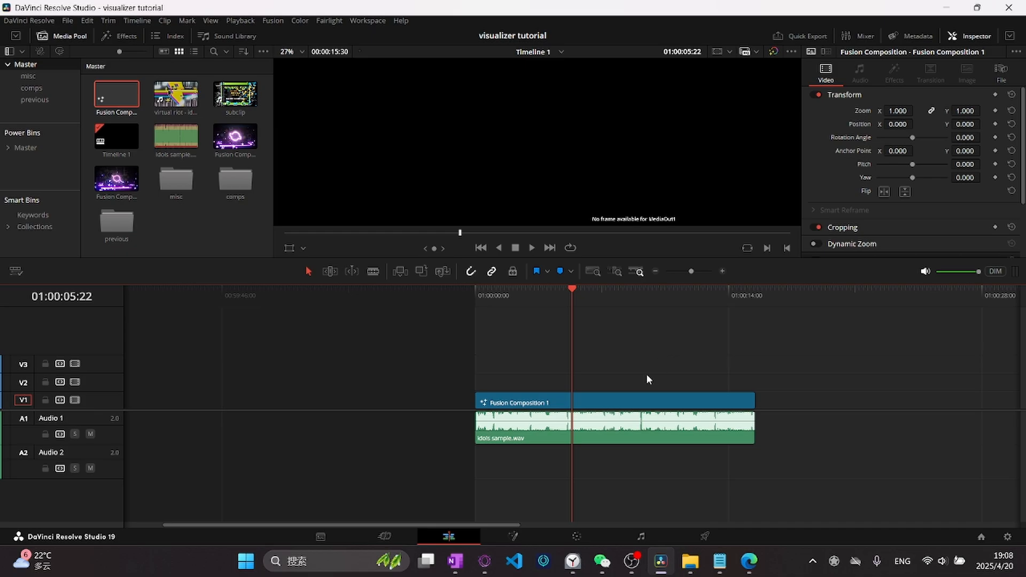
Step: Select the Fusion Composition 1 clip on V1 and open it in the Fusion page
scroll(526, 409, "up", 5)
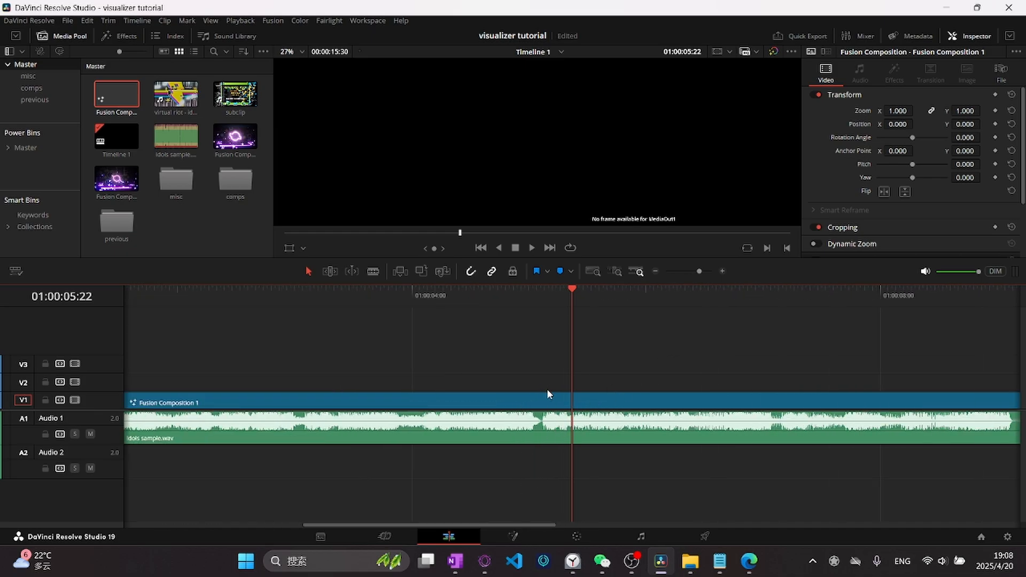
left_click(537, 398)
scroll(479, 421, "down", 5)
scroll(480, 421, "up", 3)
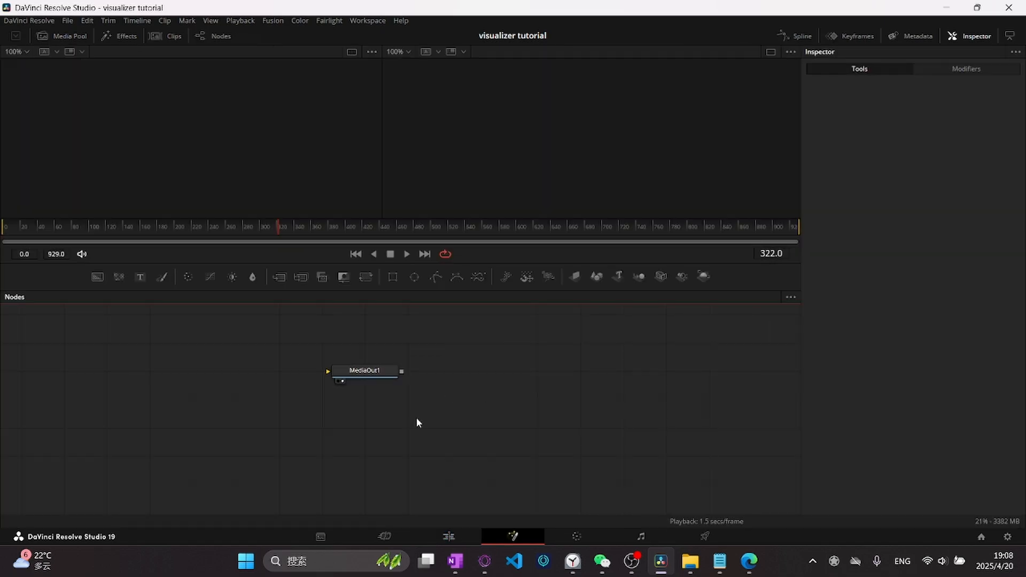
Step: Look up Open in Fusion Page among the clip's options and switch between the Fusion and Edit pages
right_click(514, 399)
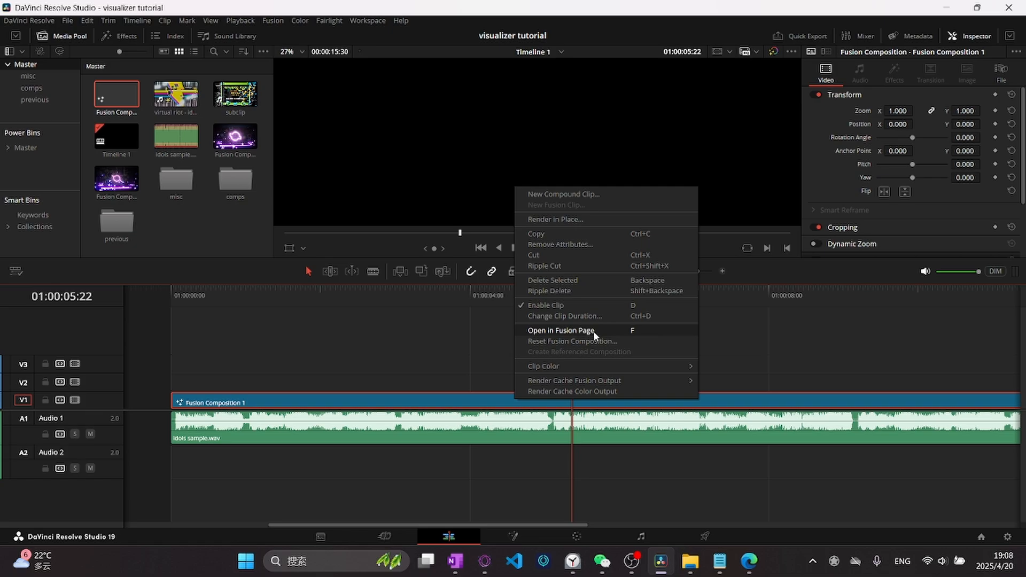
left_click(415, 367)
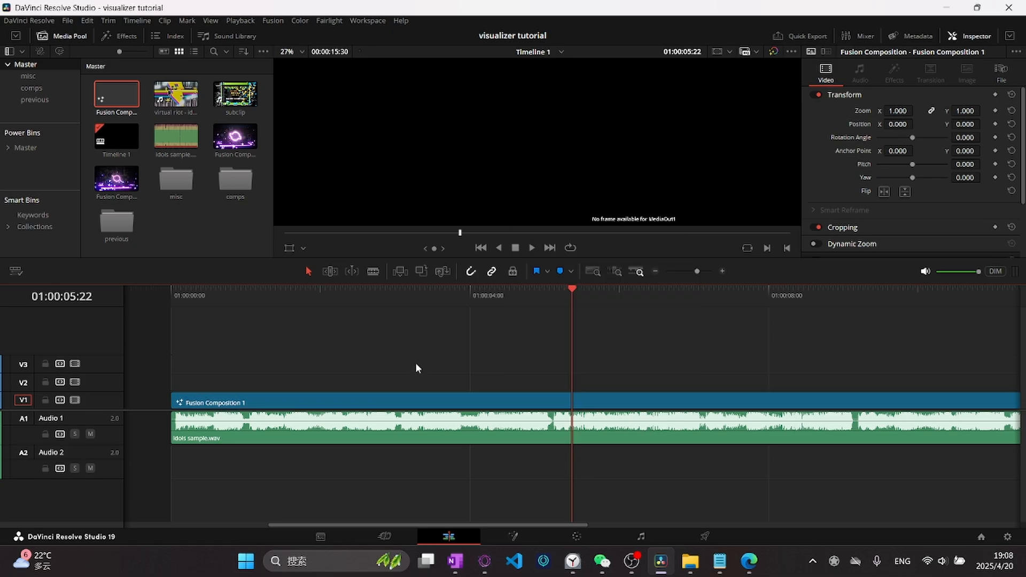
left_click(514, 535)
left_click(449, 535)
left_click(519, 534)
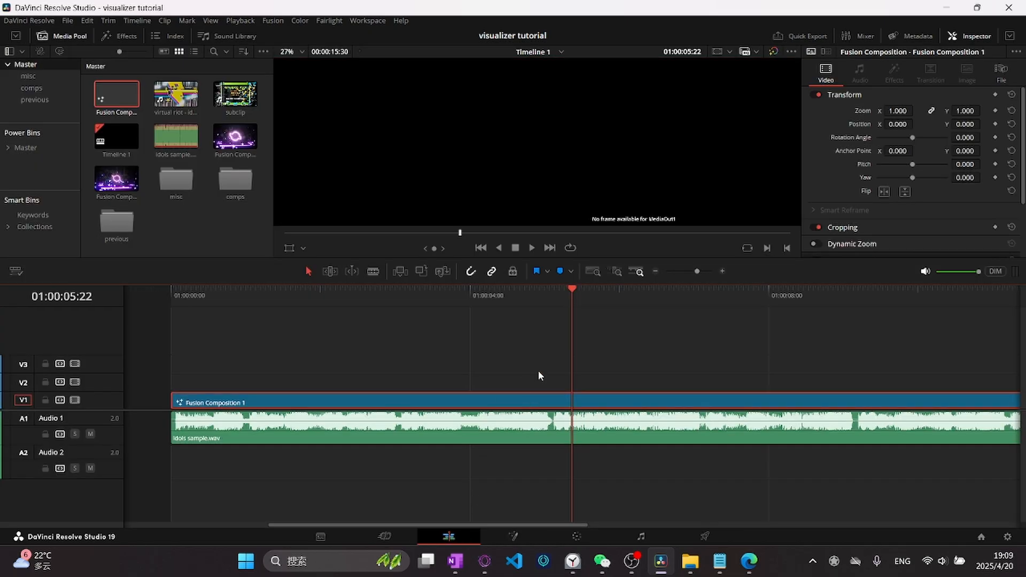
Step: Reopen the composition in the Fusion page and move the MediaOut1 node aside to make room for nodes before it
left_click_drag(406, 411, 454, 407)
left_click_drag(580, 399, 604, 404)
left_click(346, 410)
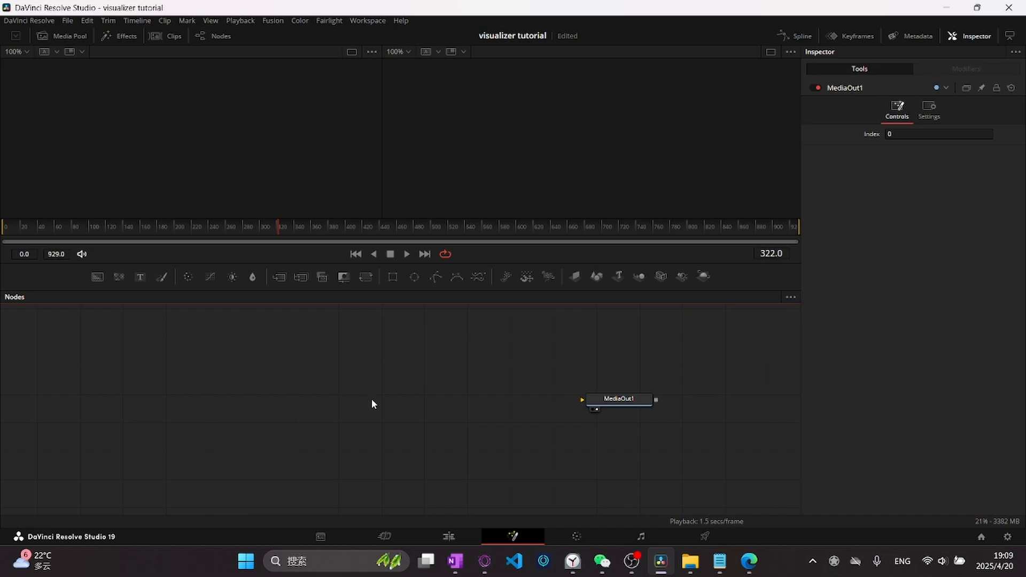
Step: Add an Audio Waveform node and connect its output to MediaOut1
key("shift+space")
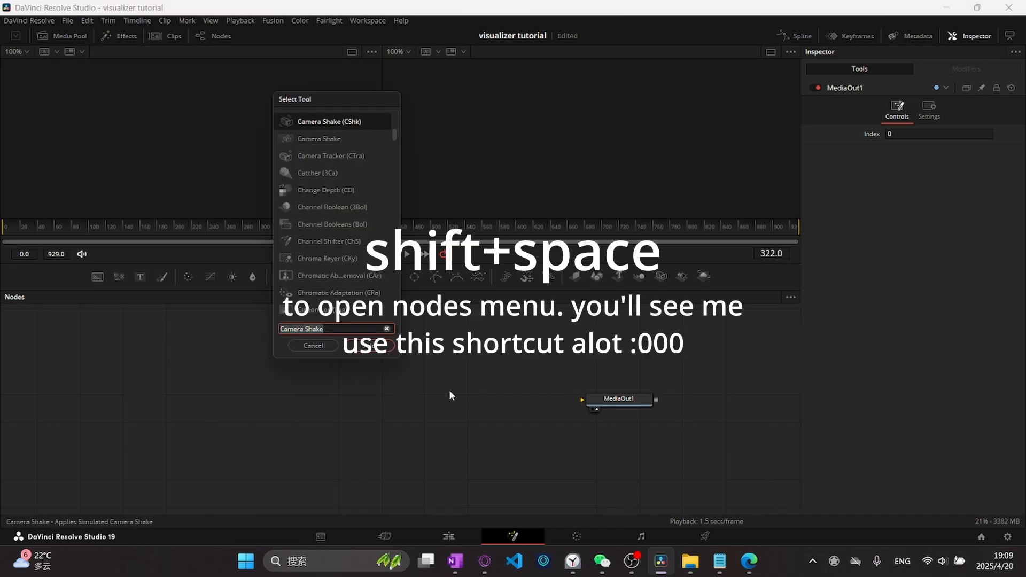
type("audio")
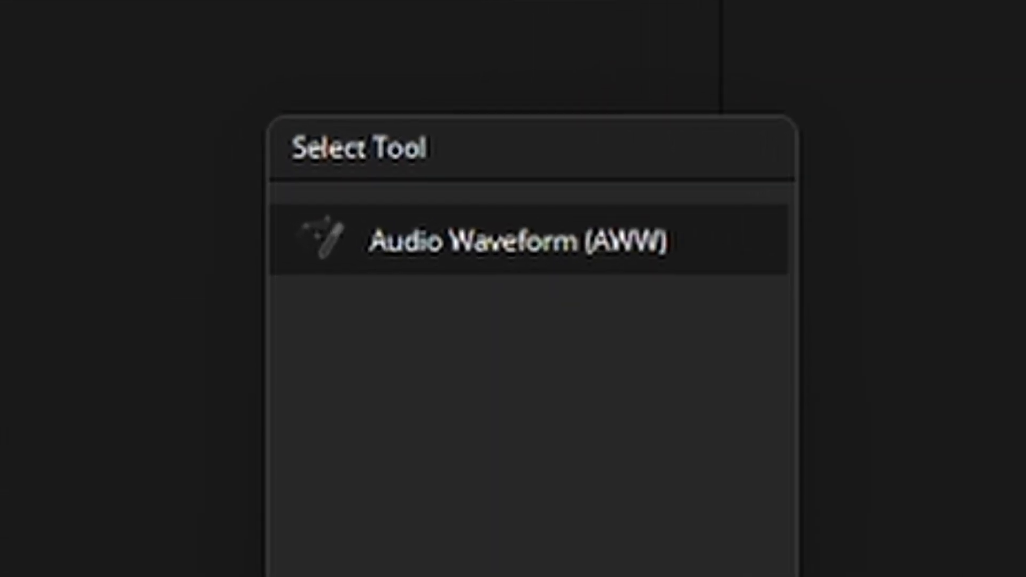
key("Return")
left_click_drag(420, 405, 627, 401)
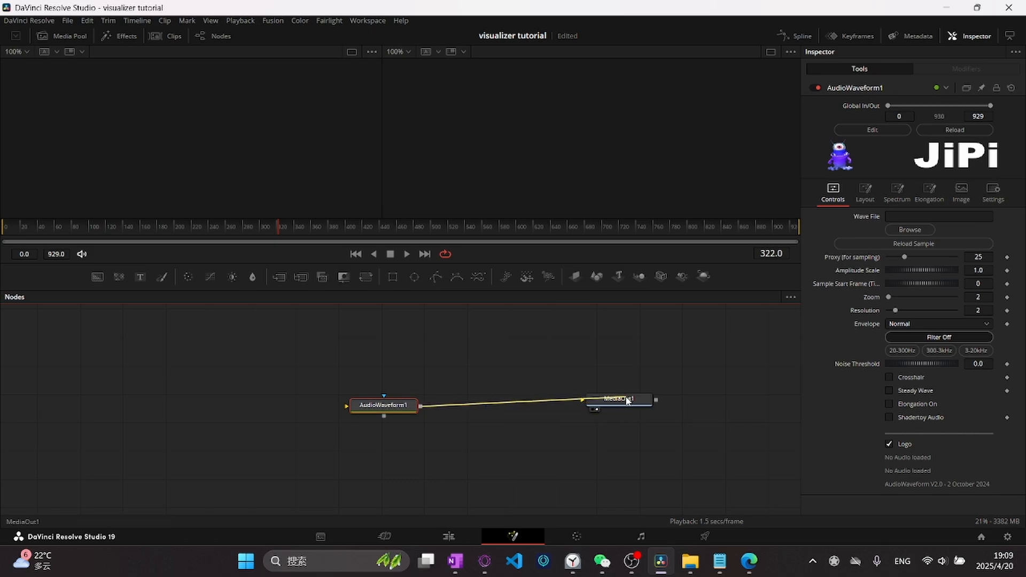
left_click_drag(366, 415, 380, 409)
left_click_drag(584, 365, 468, 385)
left_click_drag(294, 373, 317, 380)
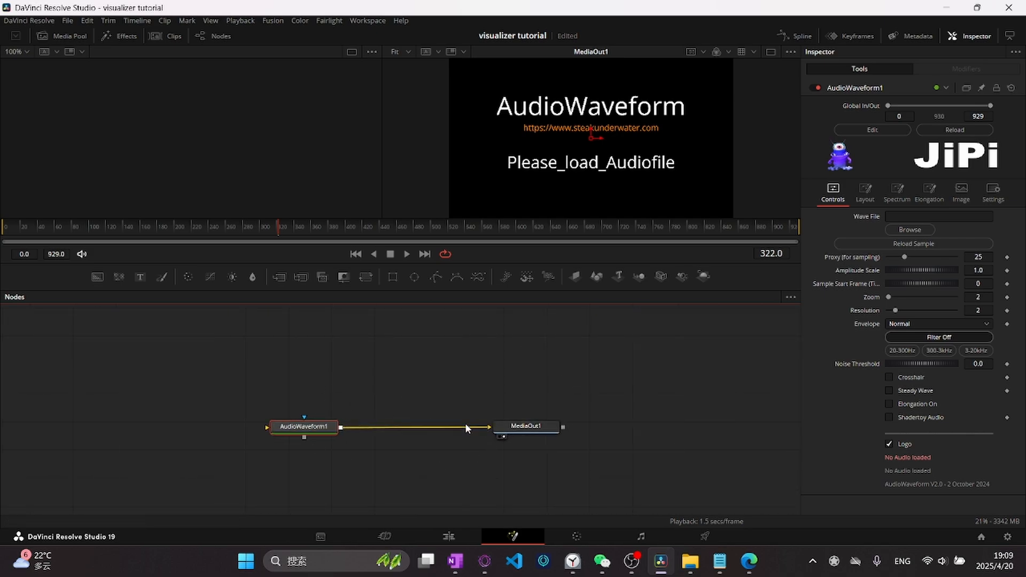
Step: Copy the path of idols sample.wav into AudioWaveform1's Wave File setting and show the node in the first viewer
left_click_drag(294, 429, 251, 424)
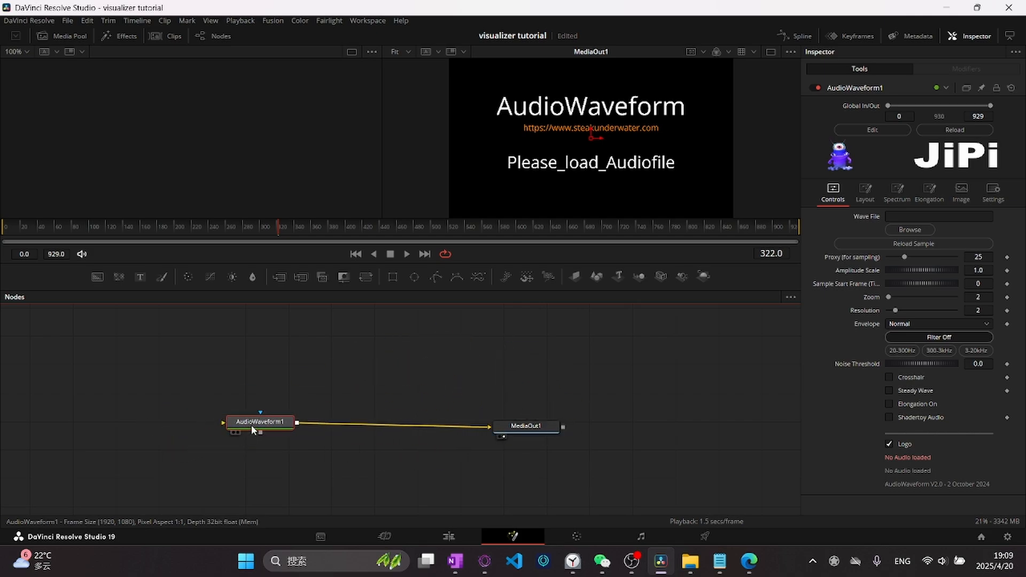
left_click(938, 216)
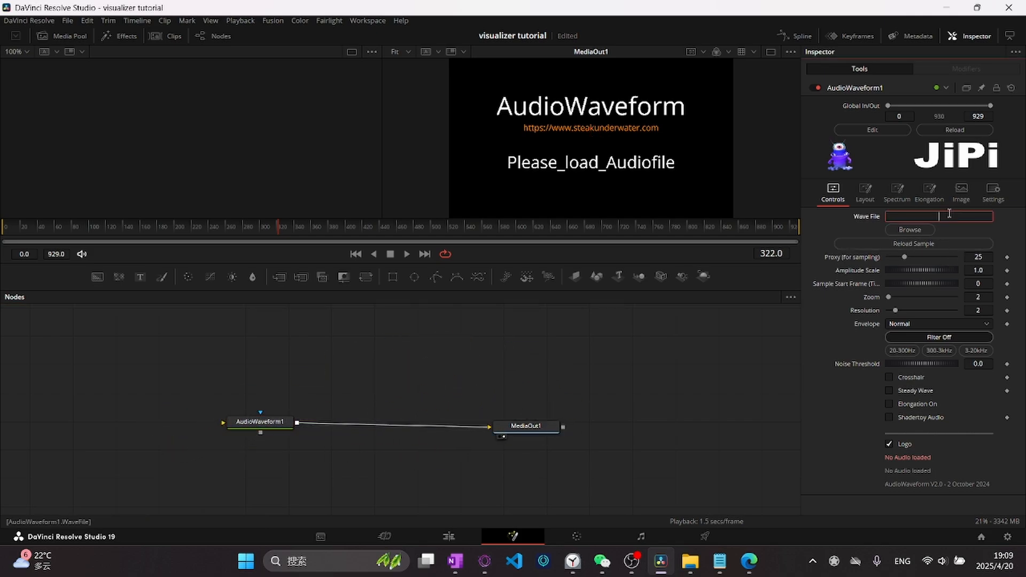
left_click_drag(260, 422, 278, 424)
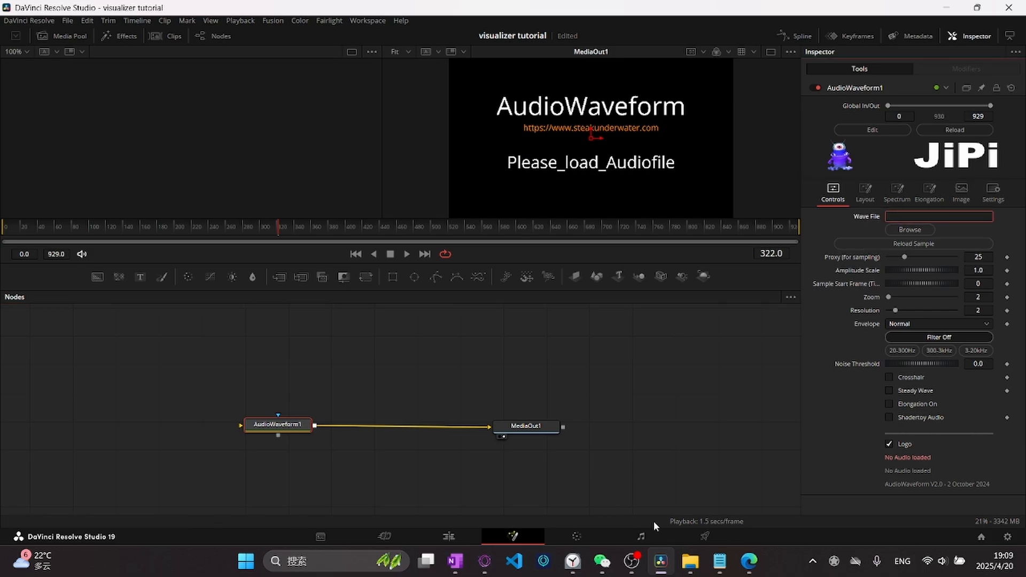
left_click(694, 563)
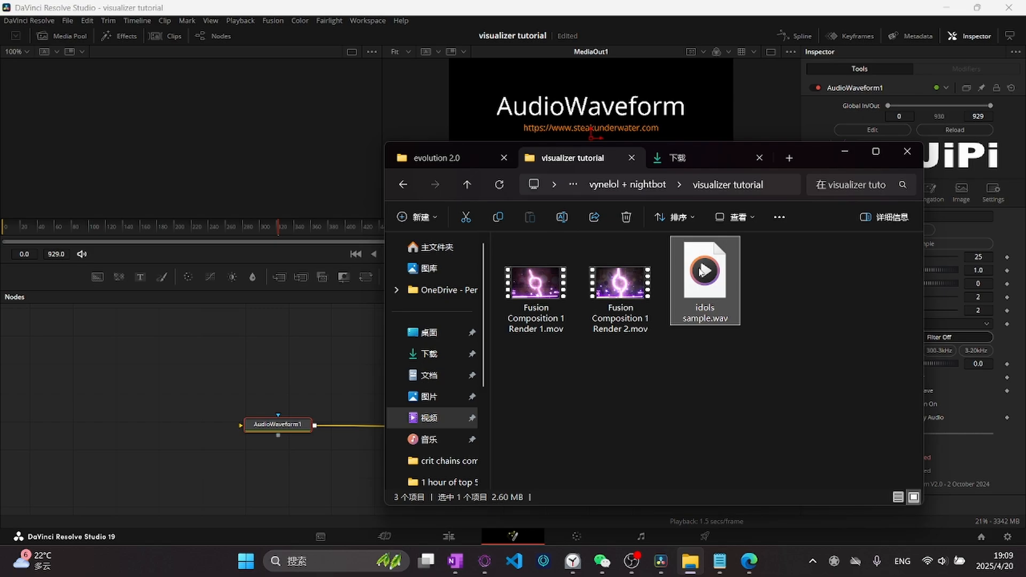
key("ctrl+shift+c")
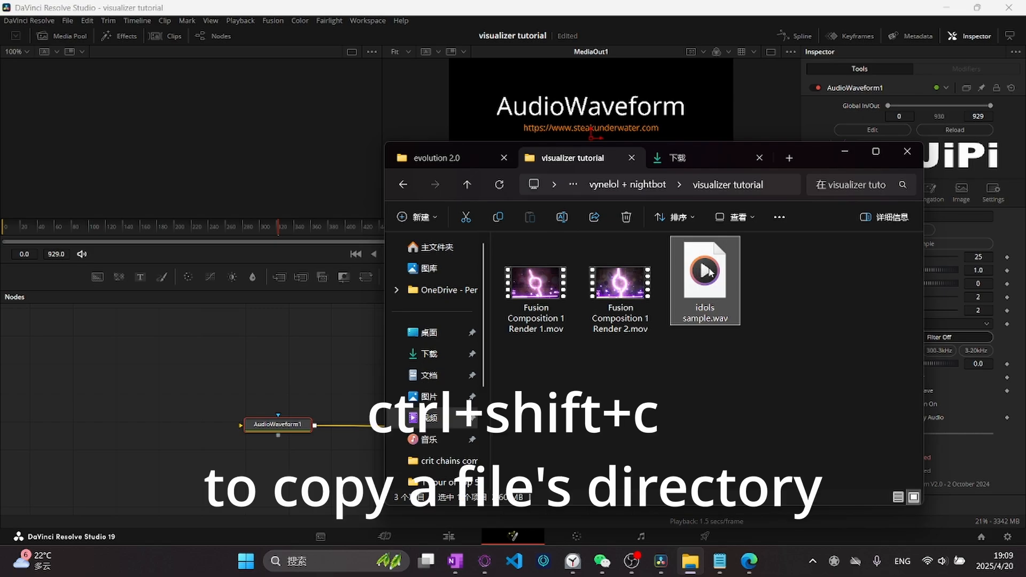
left_click(963, 216)
key("ctrl+v")
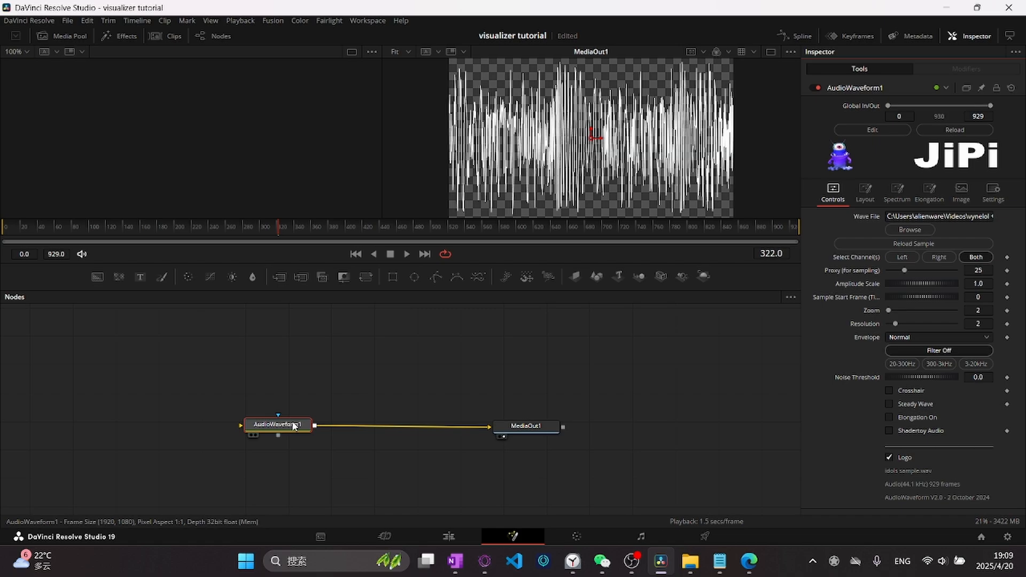
key("1")
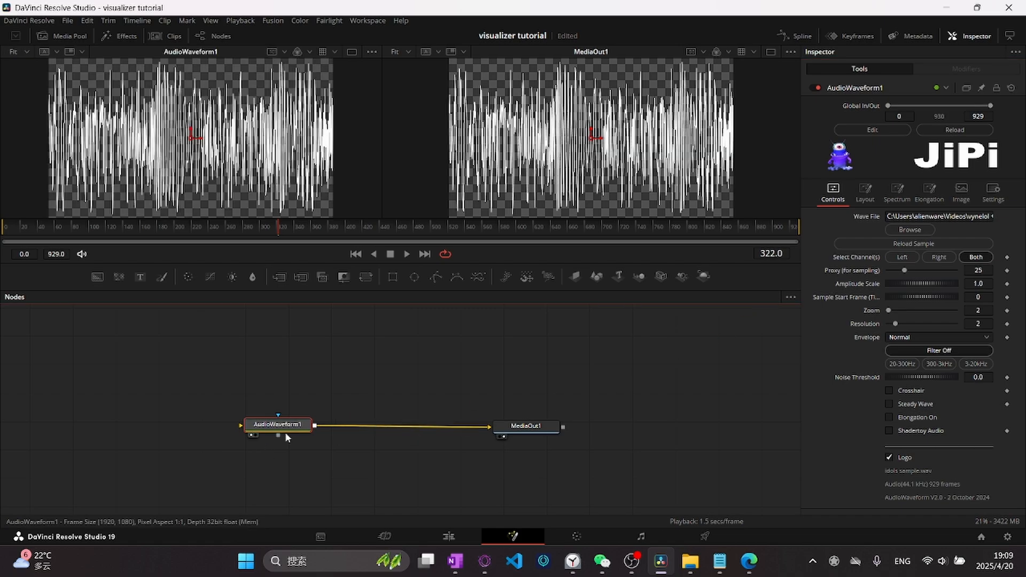
left_click_drag(275, 430, 279, 435)
Step: Enable AudioWaveform1's Spectrum with Scale 0.42, Smooth appearance and Equidistant Cuts at 2 steps
left_click(897, 193)
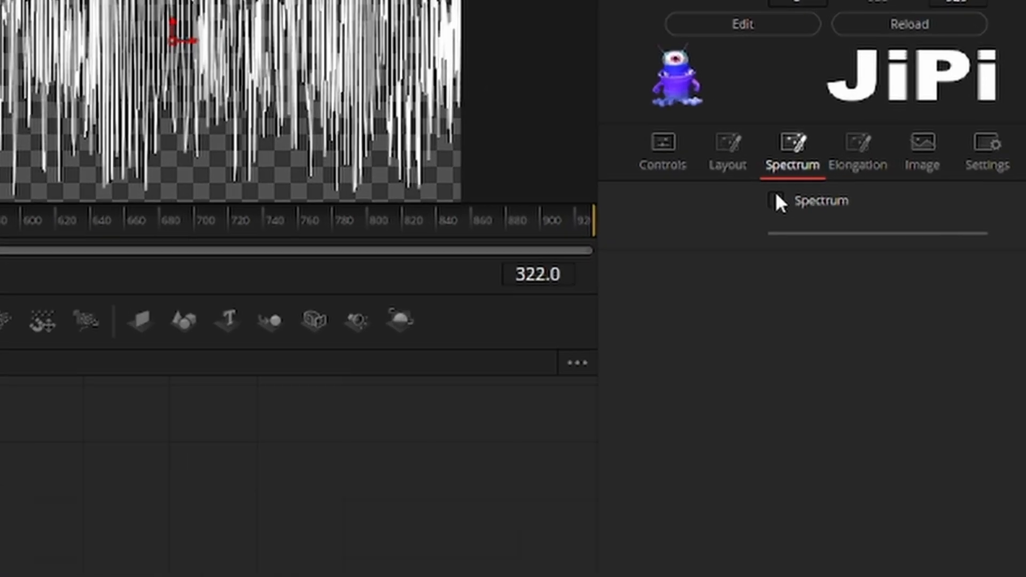
left_click(890, 217)
left_click(723, 190)
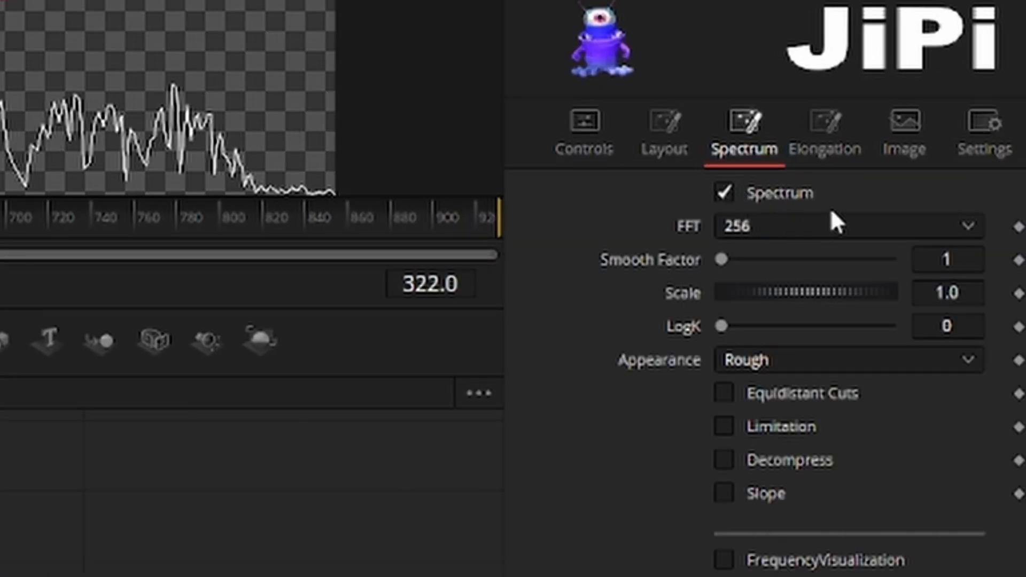
left_click_drag(812, 292, 802, 292)
left_click(827, 359)
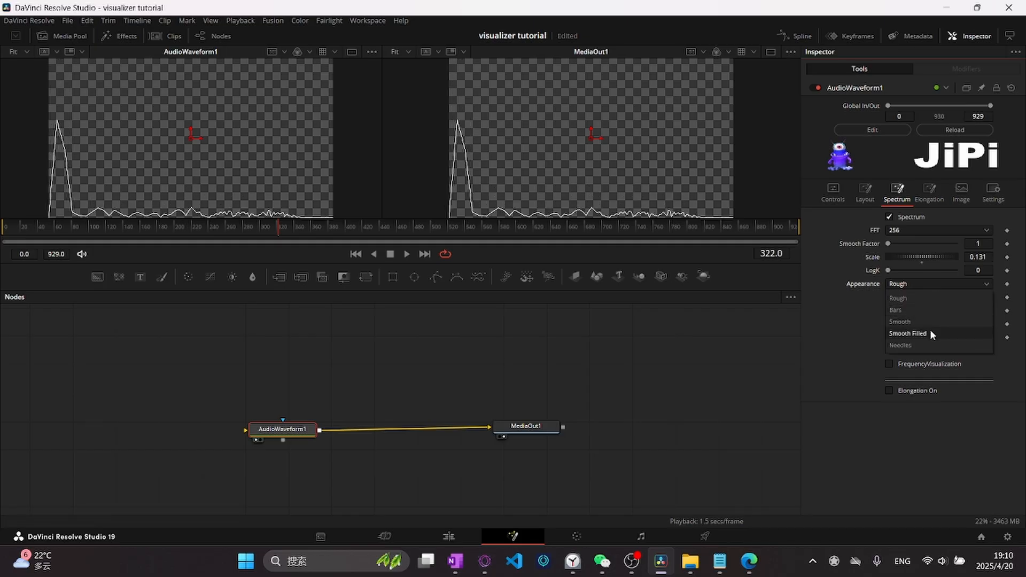
left_click(919, 321)
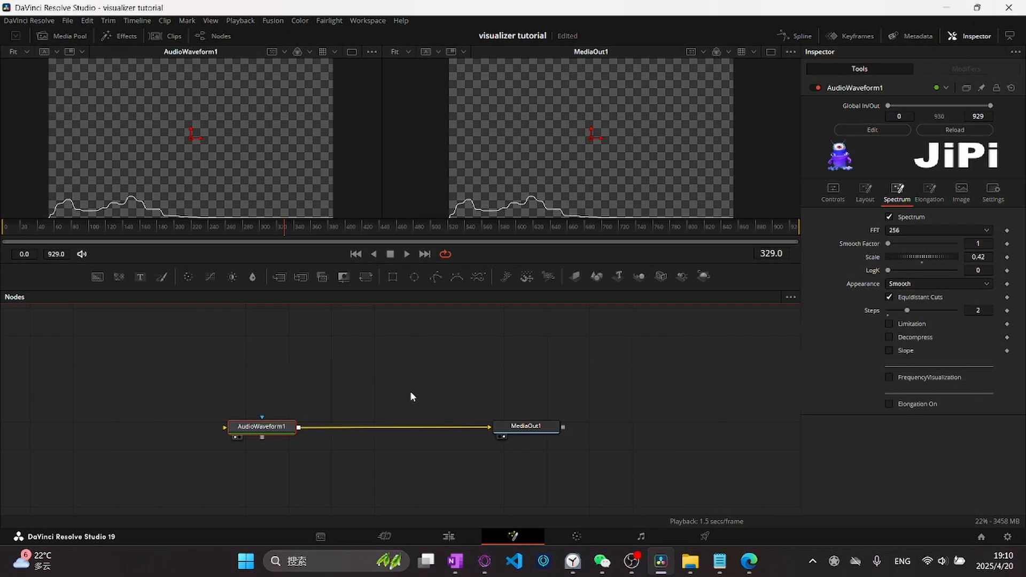
Step: Insert a Transform node between AudioWaveform1 and MediaOut1
key("shift+space")
type("aud")
key("BackSpace")
key("BackSpace")
key("BackSpace")
type("ta")
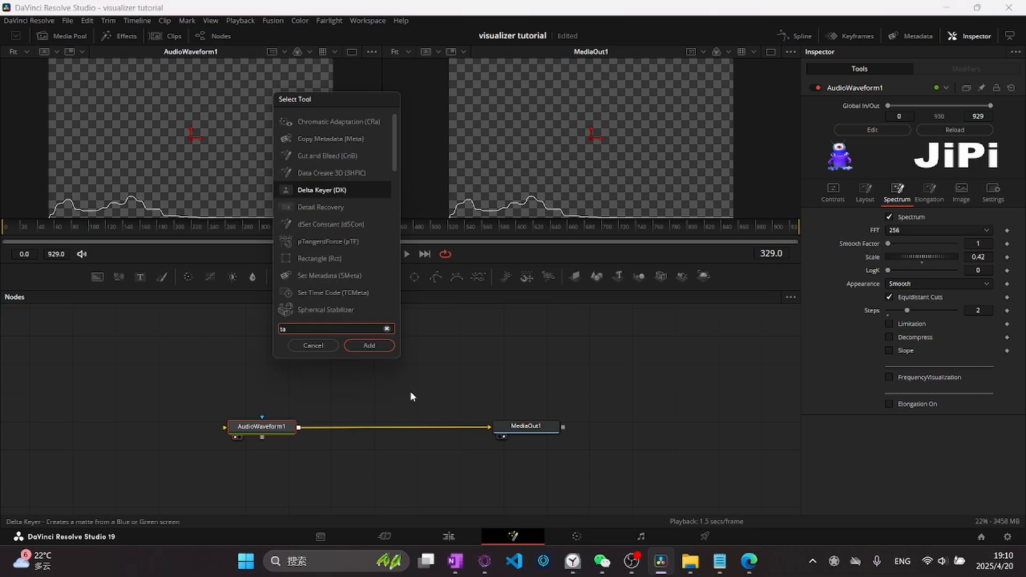
key("BackSpace")
type("ransf")
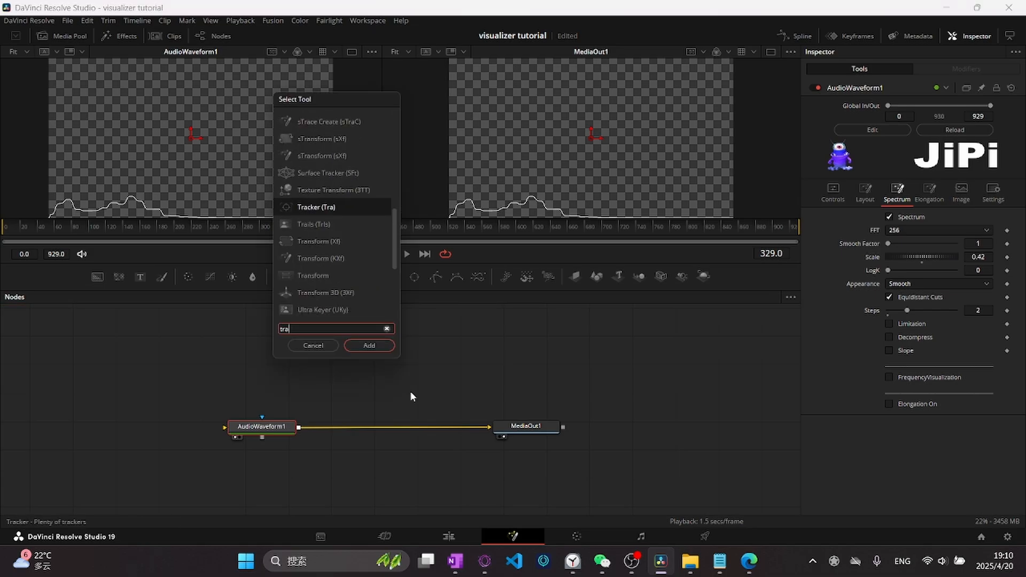
key("Return")
Step: Set Transform1's Center X to 0.25 and Aspect to 2.0, and reduce its Size
left_click(911, 146)
type("25")
key("Tab")
left_click(987, 198)
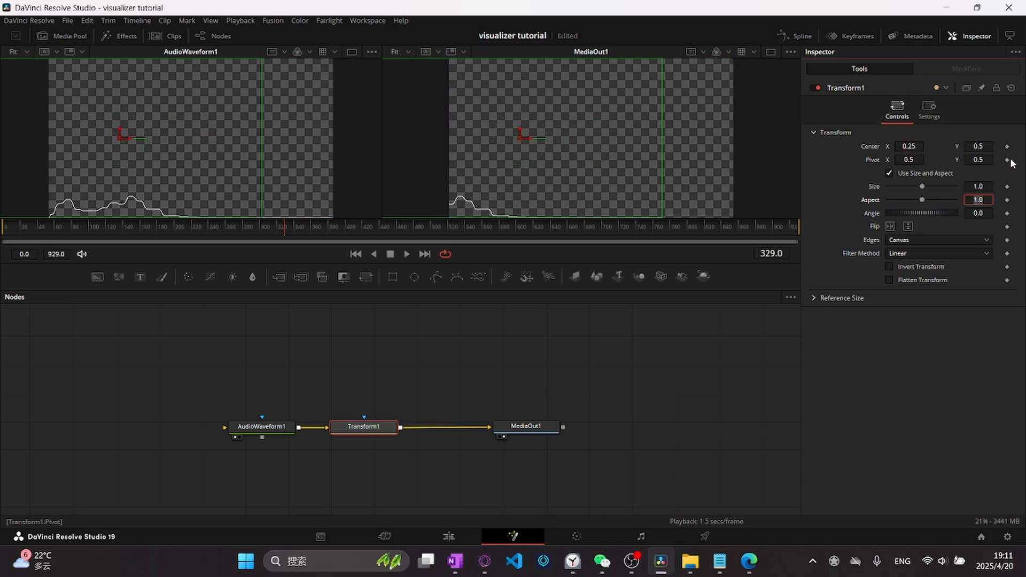
key("Tab")
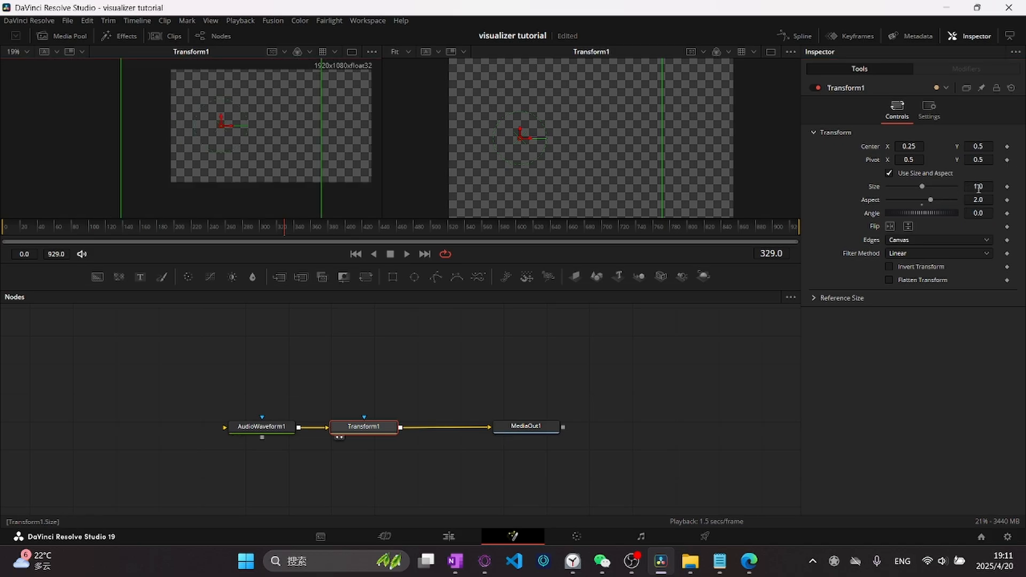
double_click(987, 187)
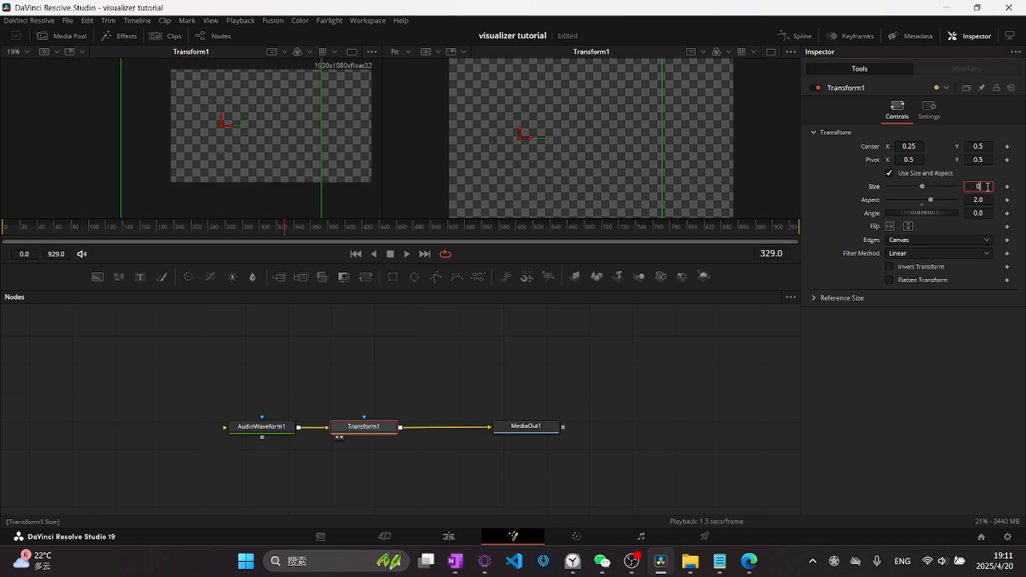
key("Tab")
Step: Show the MediaOut1 node in both viewers
scroll(282, 191, "up", 2)
left_click_drag(282, 187, 259, 226)
left_click(523, 426)
key("2")
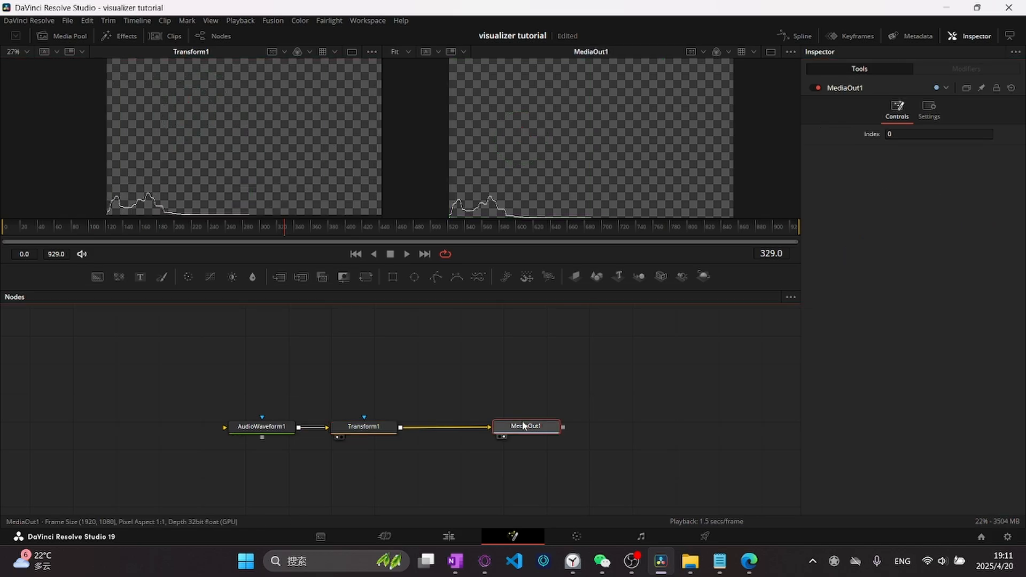
left_click_drag(487, 368, 541, 383)
mouse_move(543, 428)
left_mouse_down()
mouse_move(518, 431)
mouse_move(533, 427)
left_mouse_up()
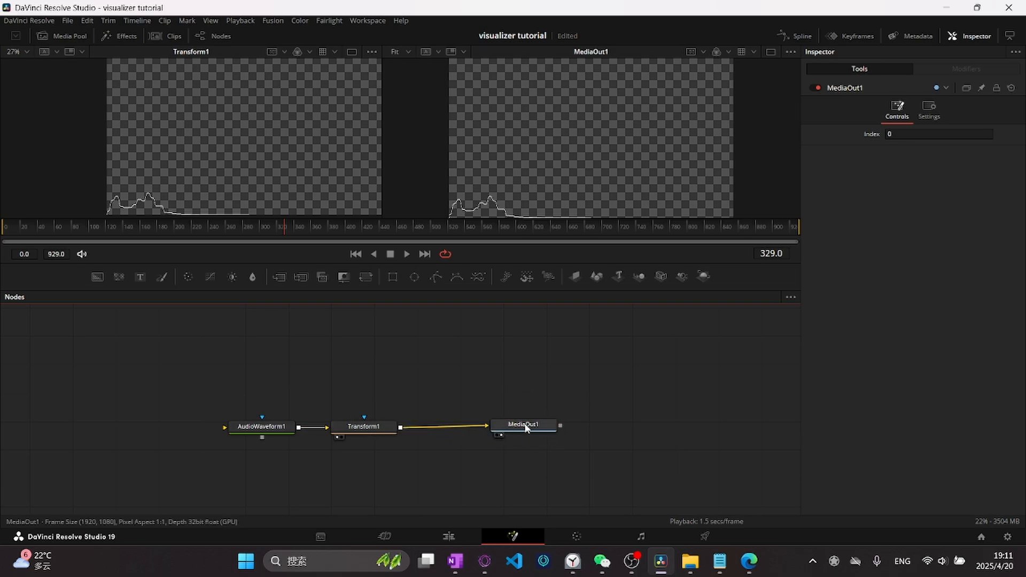
key("2")
key("2")
key("1")
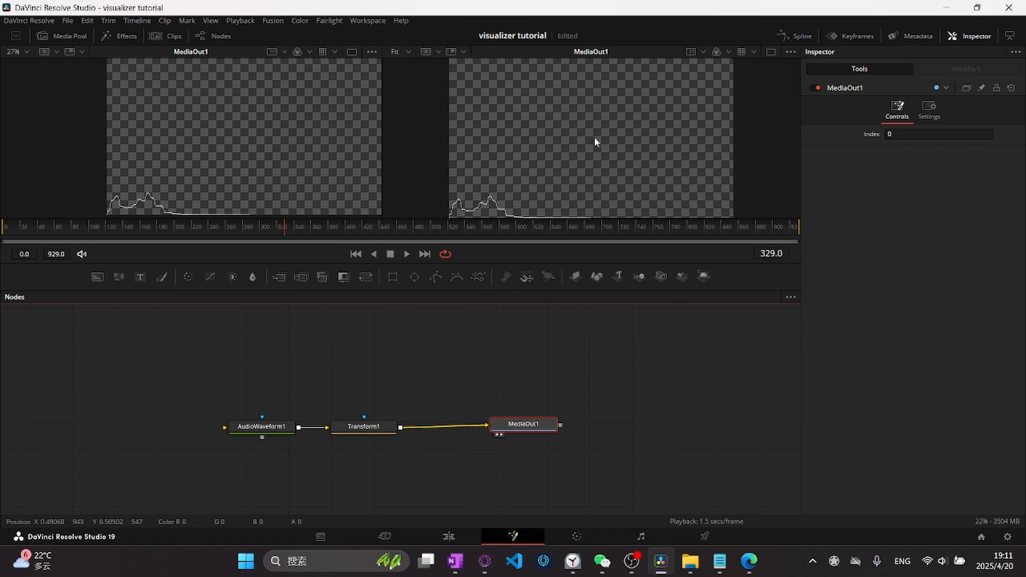
Step: Even out the widths of the two viewers and recentre the image in each
left_click_drag(312, 134, 258, 137)
left_click_drag(384, 126, 406, 125)
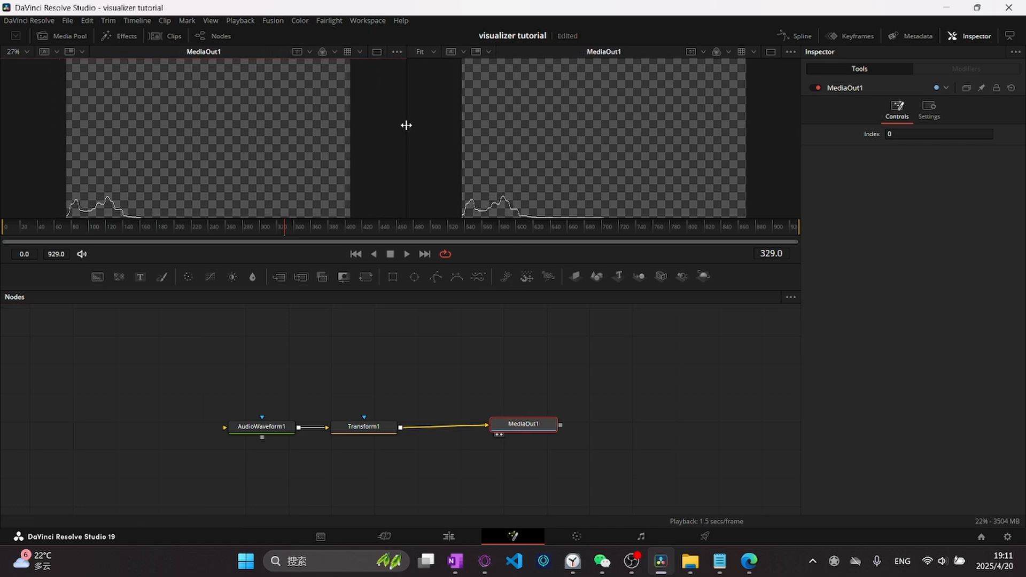
mouse_move(544, 116)
left_mouse_down()
mouse_move(499, 121)
mouse_move(547, 110)
left_mouse_up()
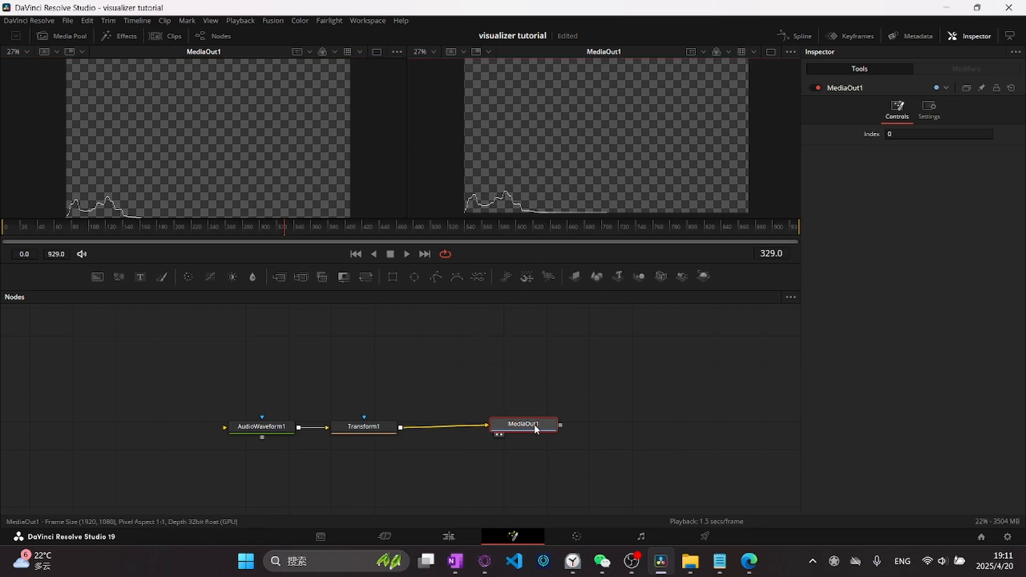
left_click(428, 367)
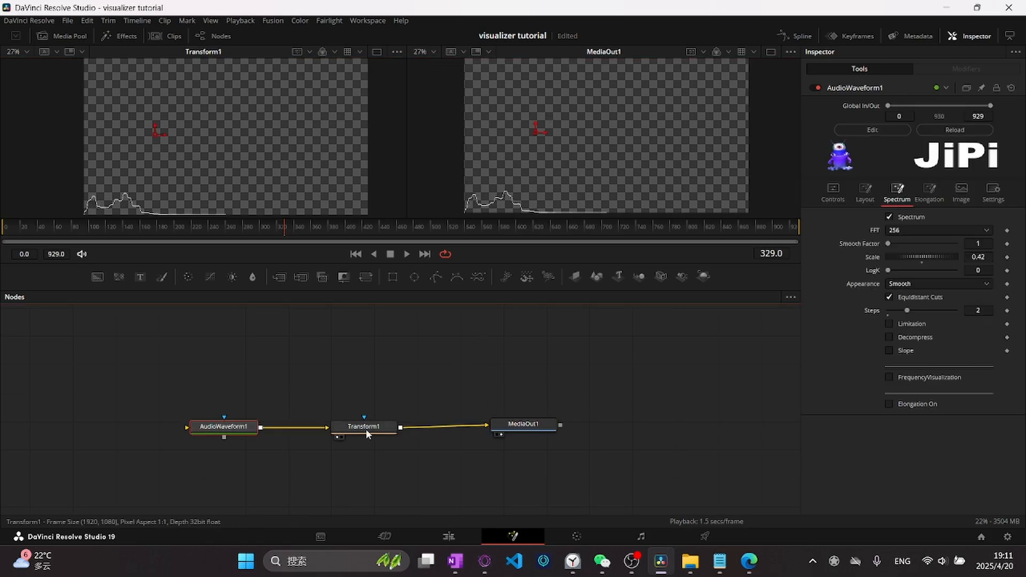
Step: Duplicate the Transform1 node below the original and connect AudioWaveform1's output to the copy
left_click(365, 429)
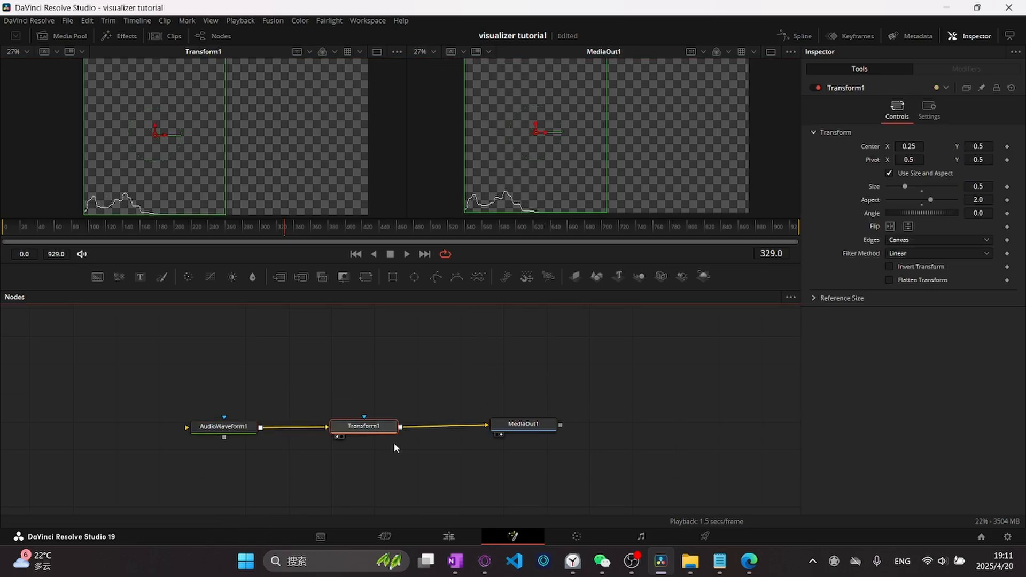
key("ctrl+c")
key("ctrl+v")
left_click_drag(440, 430, 348, 463)
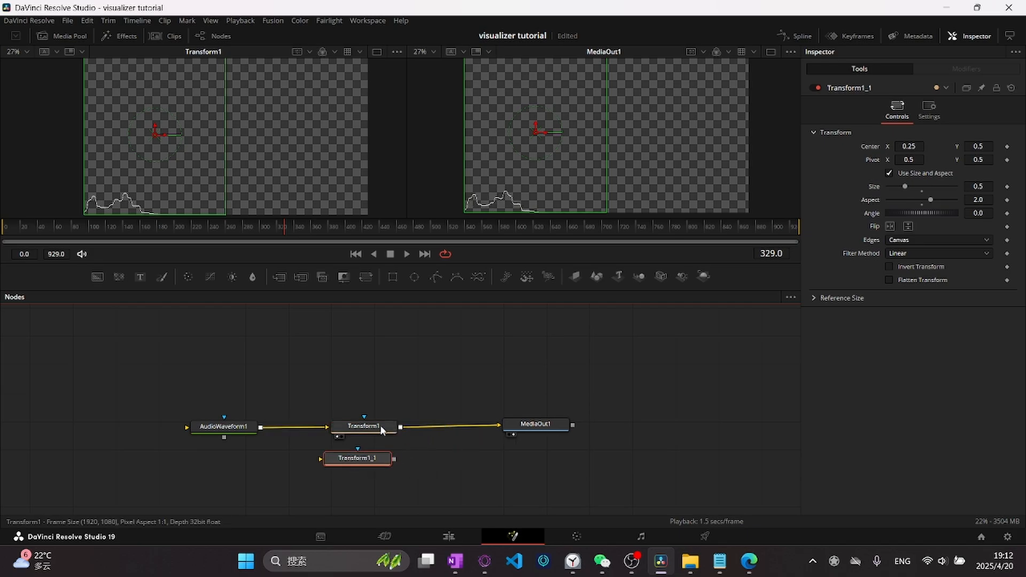
left_click_drag(260, 427, 323, 460)
Step: Combine Transform1 and Transform1_1 in a Merge node feeding MediaOut1, with Transform1 as the background
left_click_drag(364, 426, 355, 423)
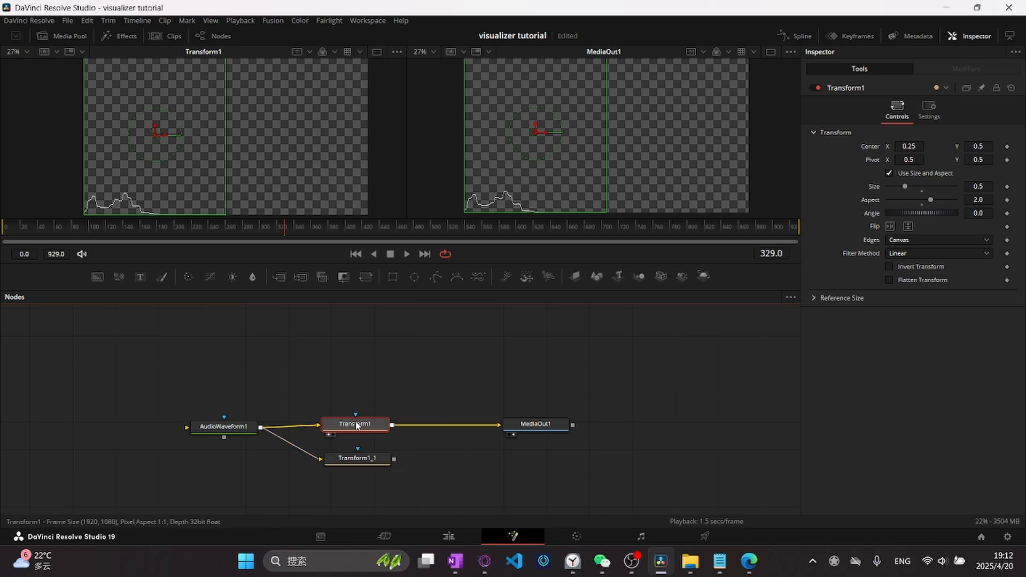
key("shift+space")
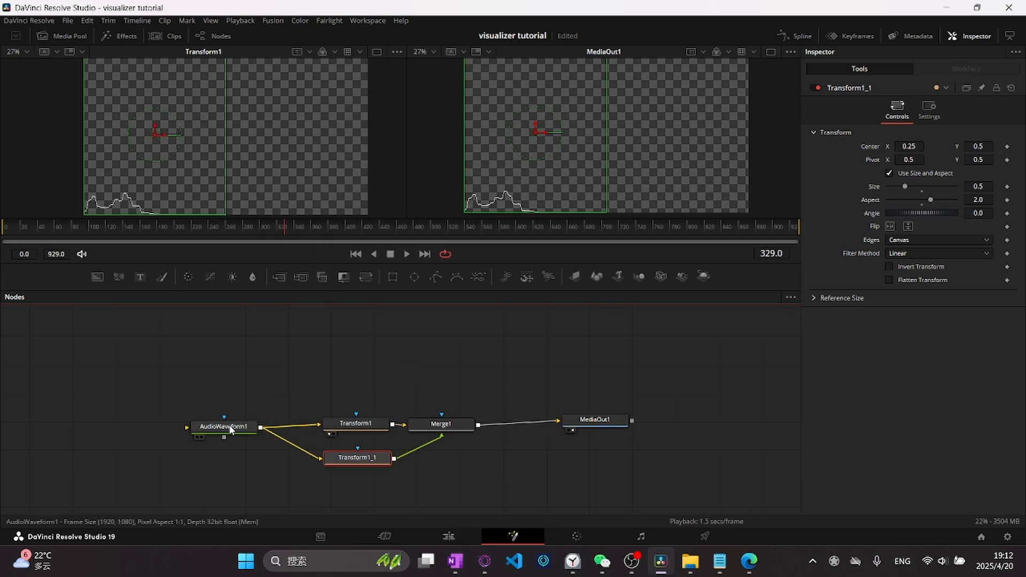
left_click_drag(230, 426, 223, 428)
Step: Set Transform1_1's Center X to 0.75
left_click(350, 457)
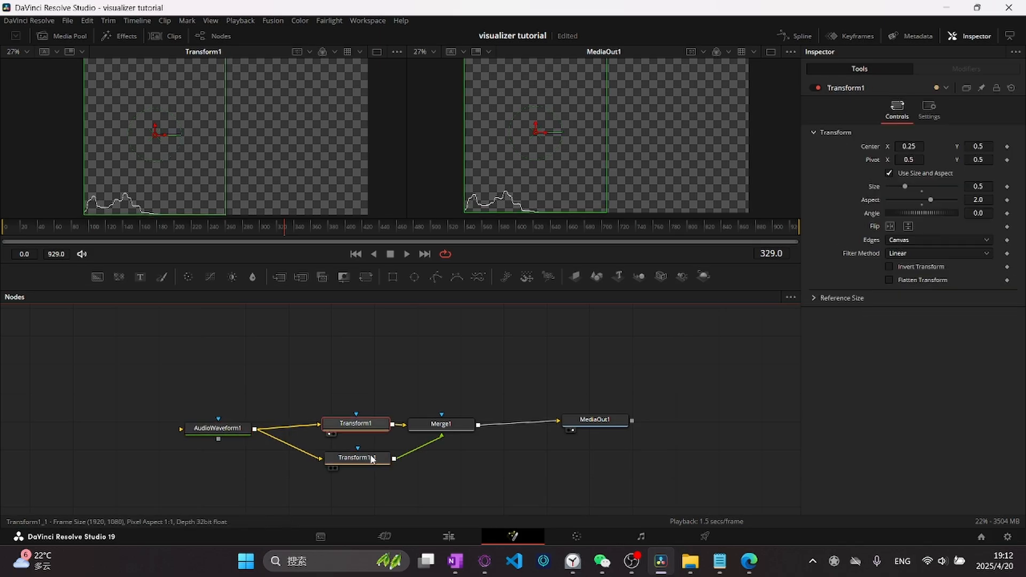
left_click(915, 146)
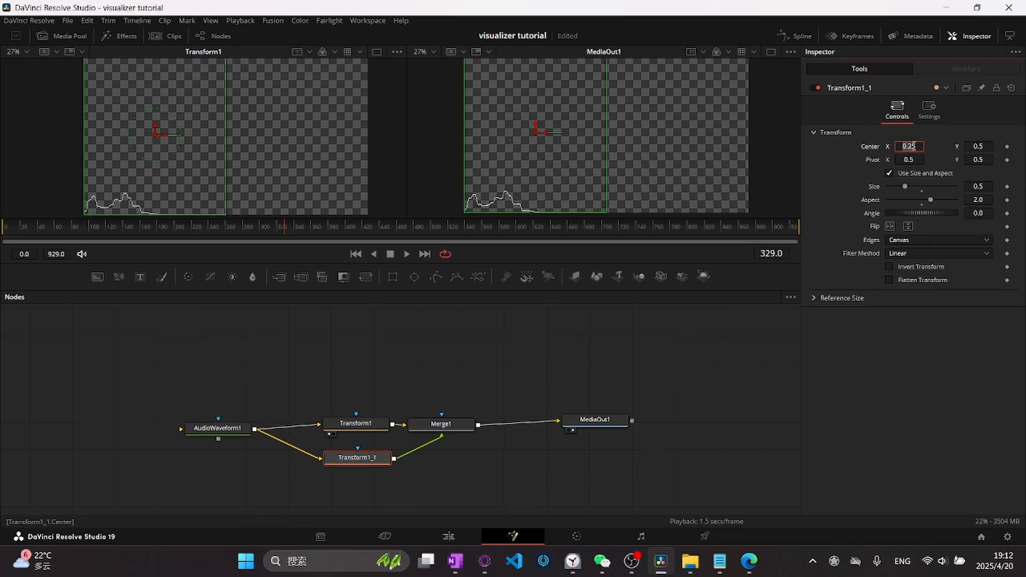
type("0.7")
key("Return")
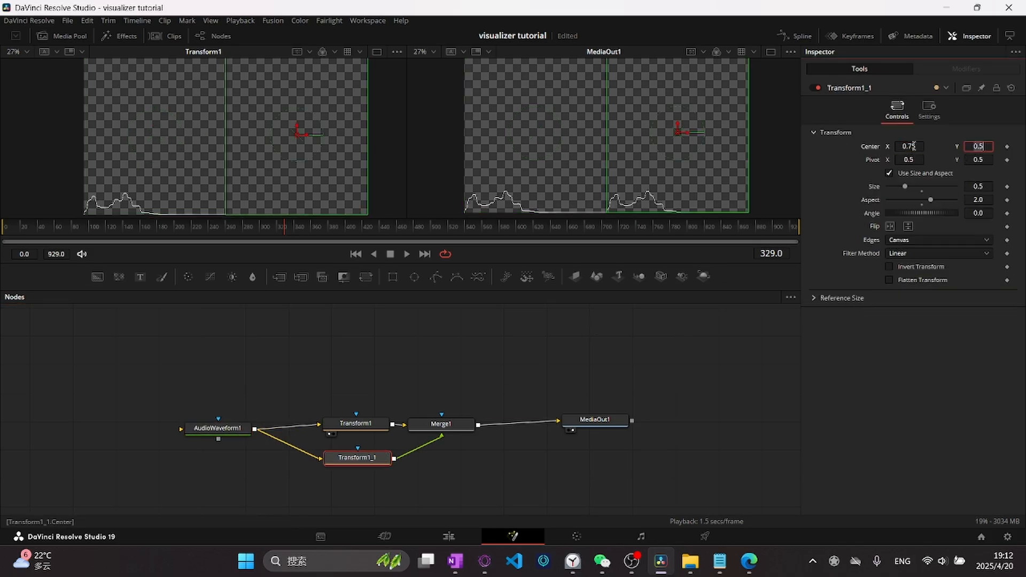
Step: Compare the outputs of Merge1 and AudioWaveform1 in the first viewer, ending on Merge1
left_click(441, 424)
key("1")
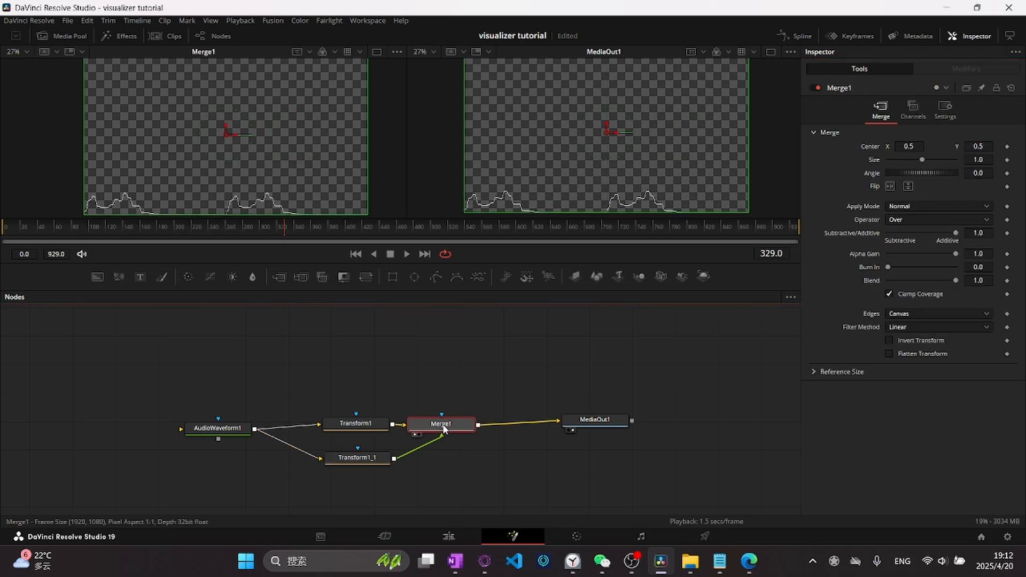
left_click(479, 463)
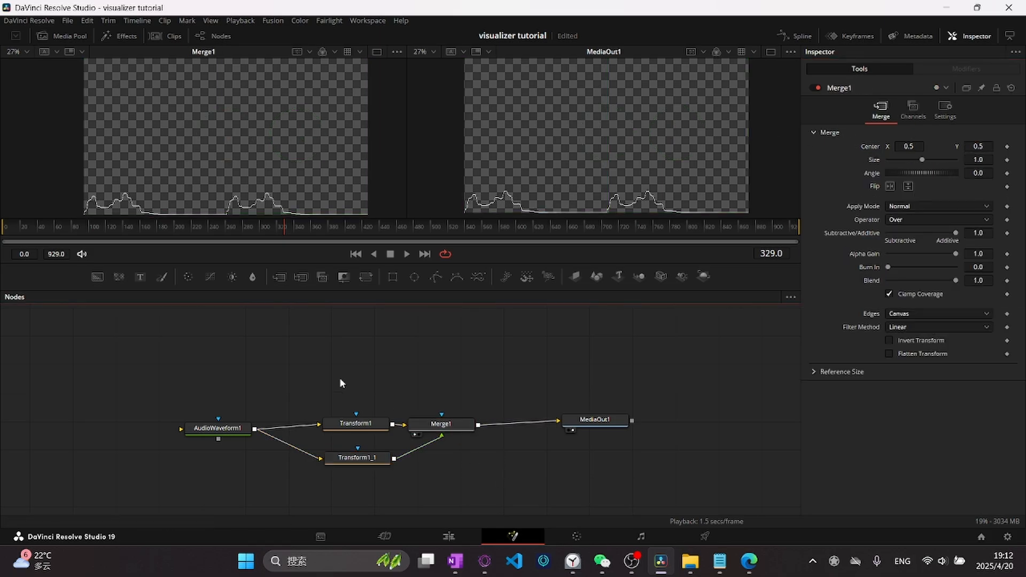
left_click(234, 428)
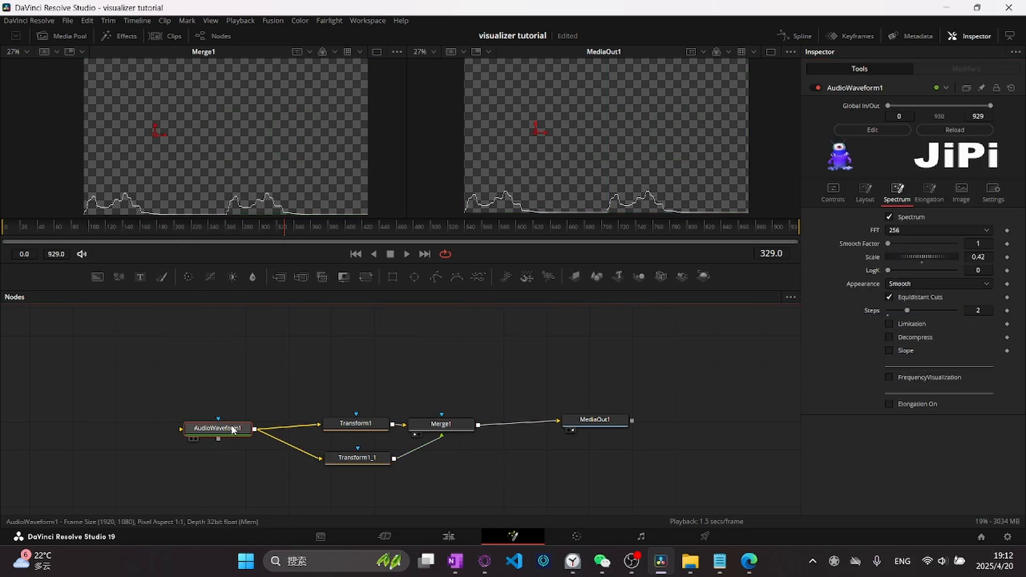
key("1")
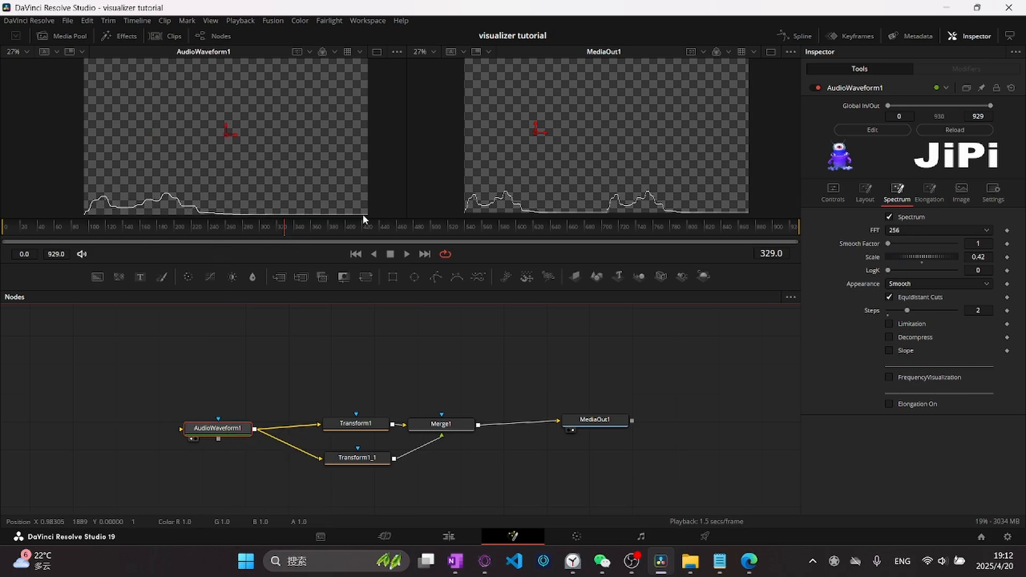
left_click(436, 424)
key("1")
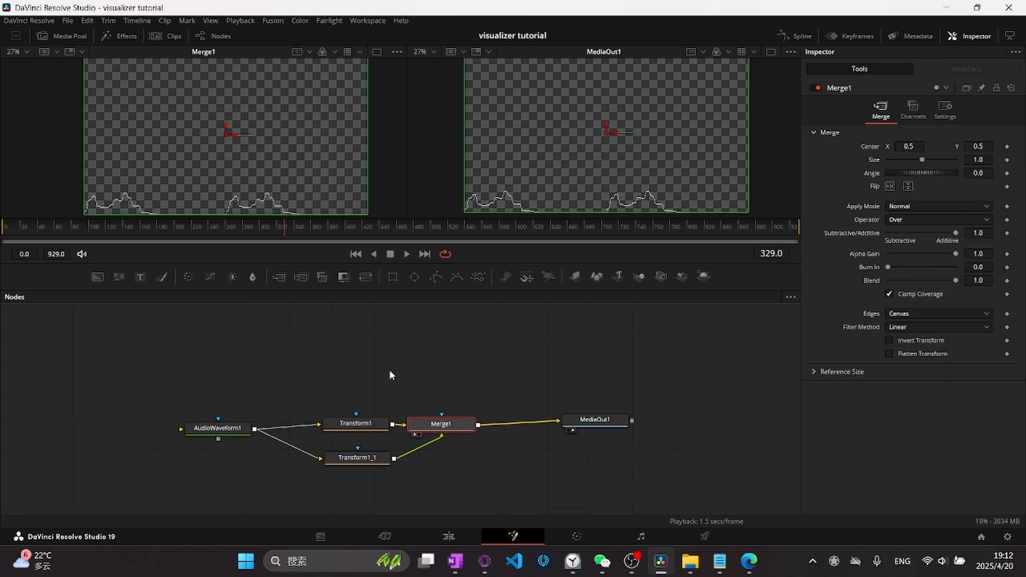
Step: Move the MediaOut1 node farther from Merge1 to make room for more nodes
left_click_drag(318, 365, 271, 366)
left_click_drag(380, 392, 397, 370)
left_click_drag(154, 347, 358, 374)
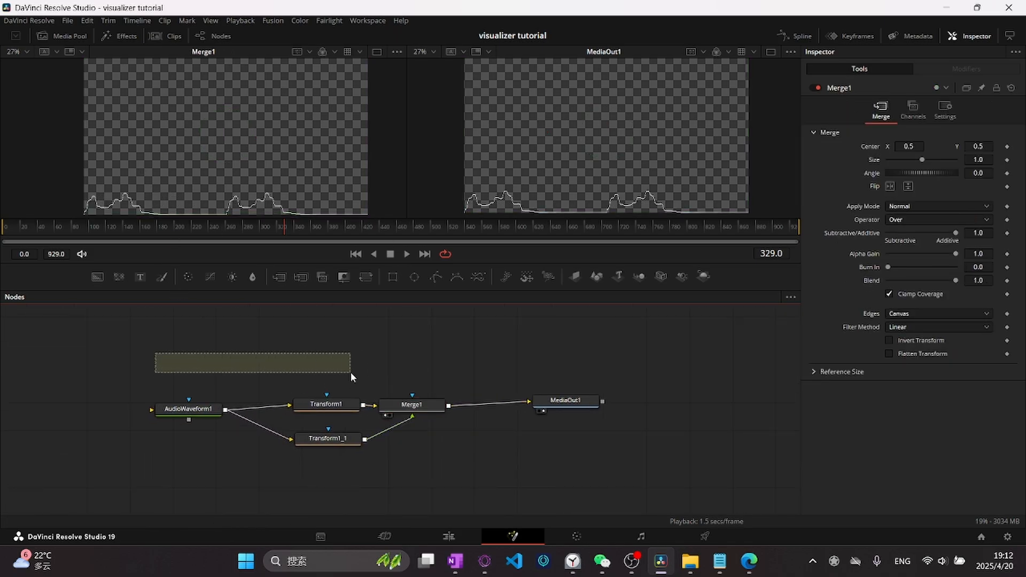
left_click(425, 404)
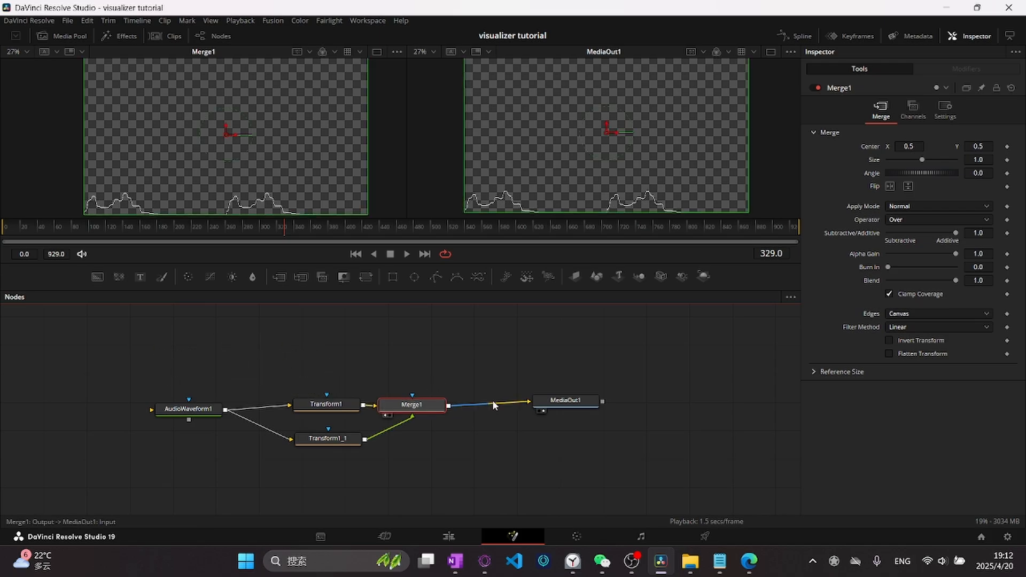
left_click_drag(572, 410, 634, 418)
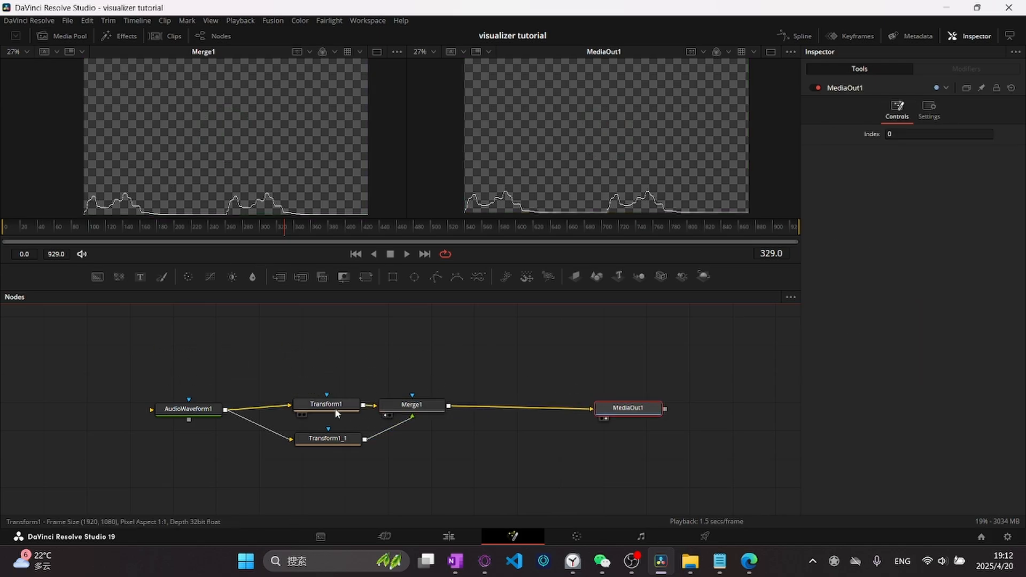
Step: Compare the settings and viewer outlines of Transform1 and Transform1_1
left_click(326, 405)
left_click(330, 439)
left_click(340, 407)
left_click(310, 440)
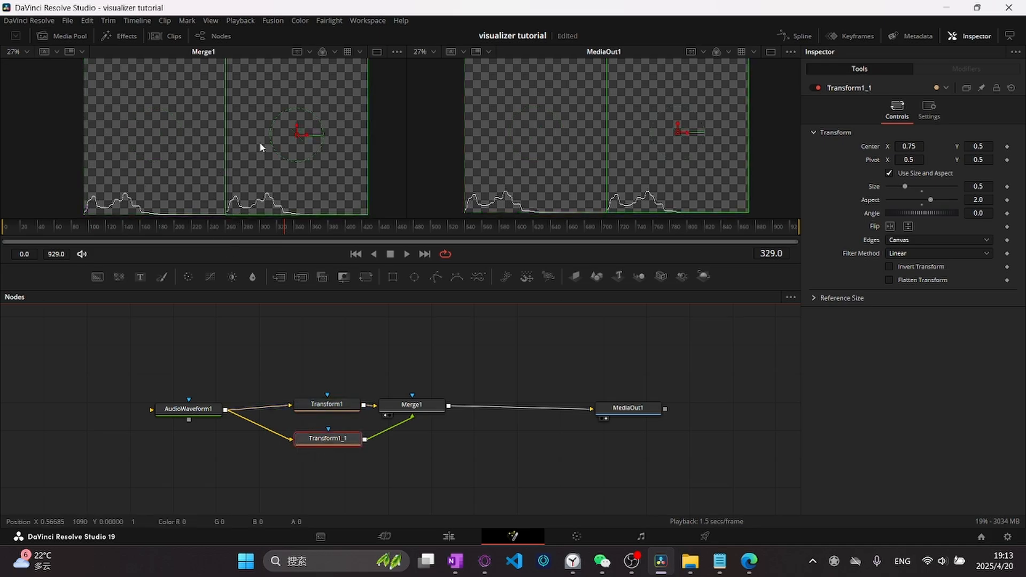
left_click(342, 408)
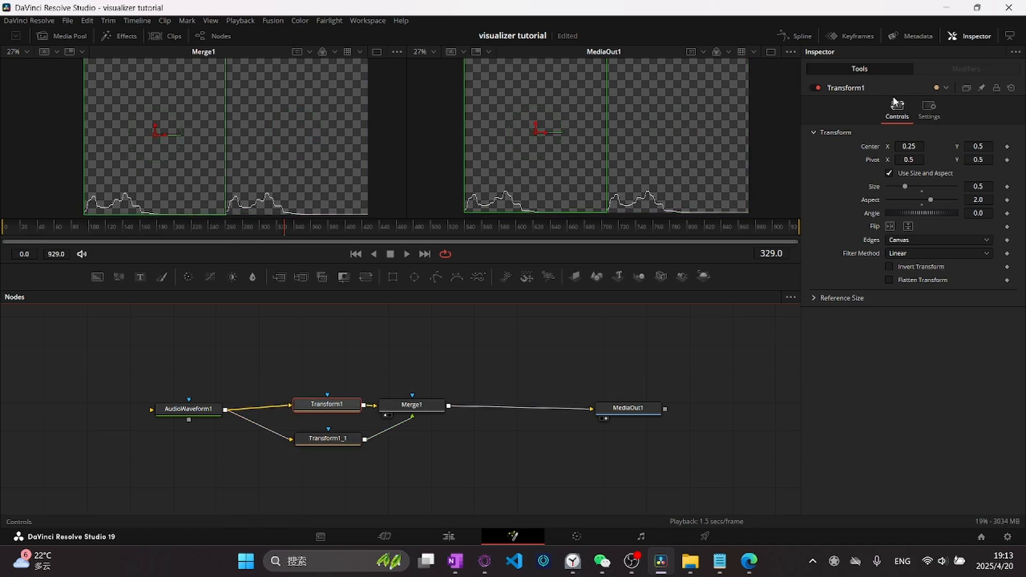
left_click(325, 443)
left_click(343, 406)
left_click(328, 441)
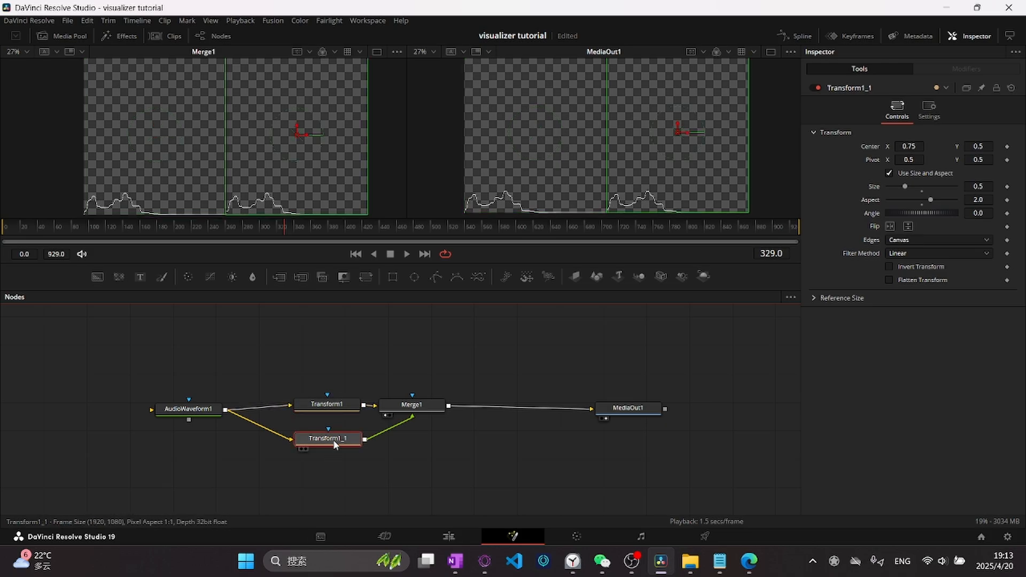
left_click(345, 406)
left_click(377, 363)
Step: Insert a Coordinate Space node between Merge1 and MediaOut1 and set its Shape to Polar to Rectangular
left_click_drag(402, 344, 358, 353)
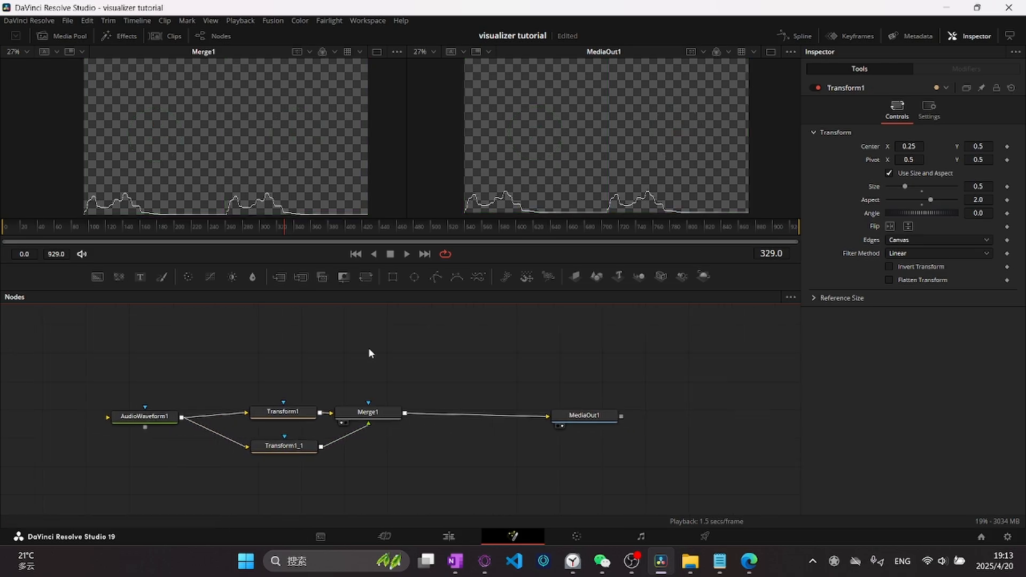
left_click(370, 412)
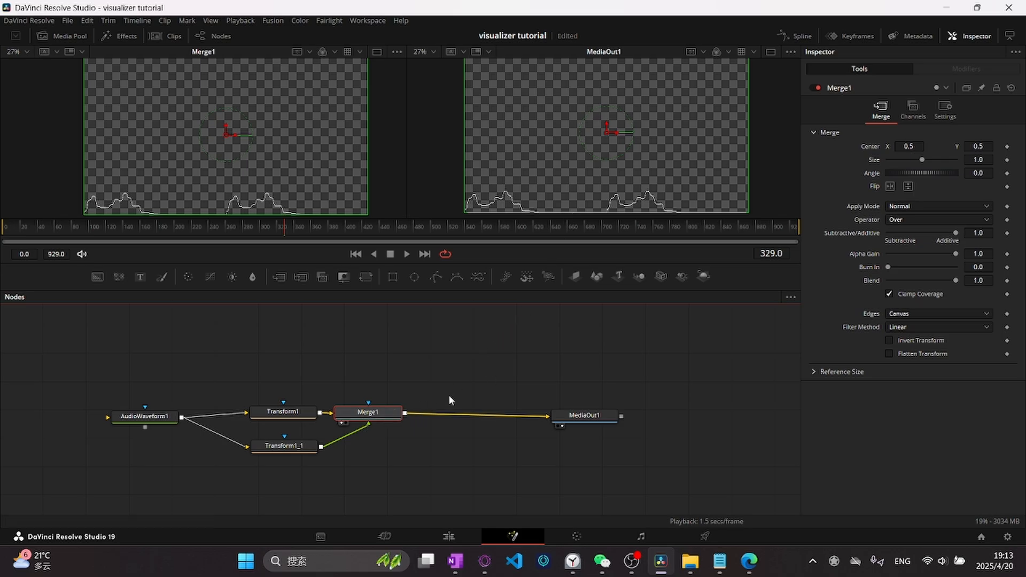
key("shift+space")
type("mergecoor")
key("Return")
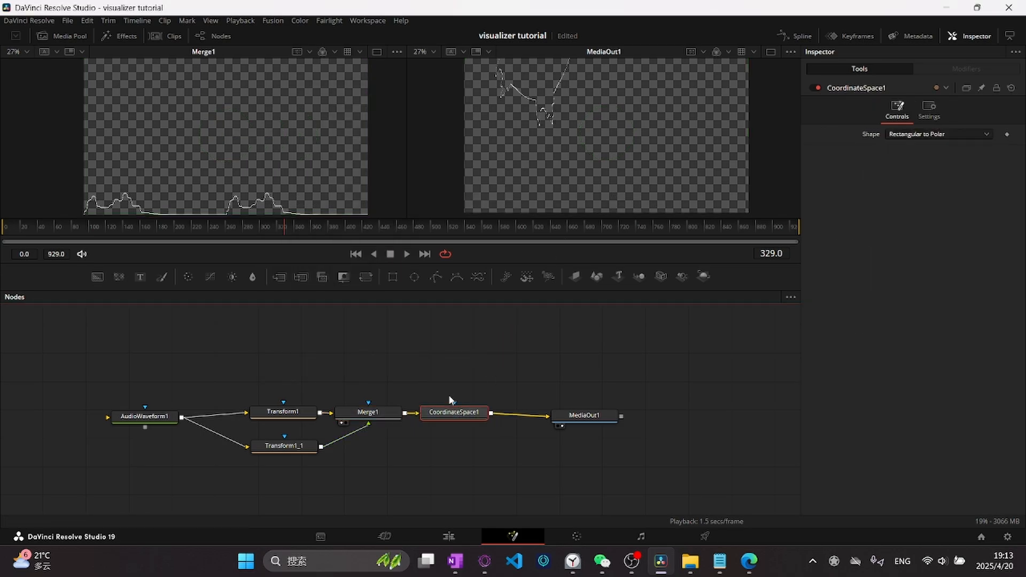
left_click_drag(582, 418, 598, 405)
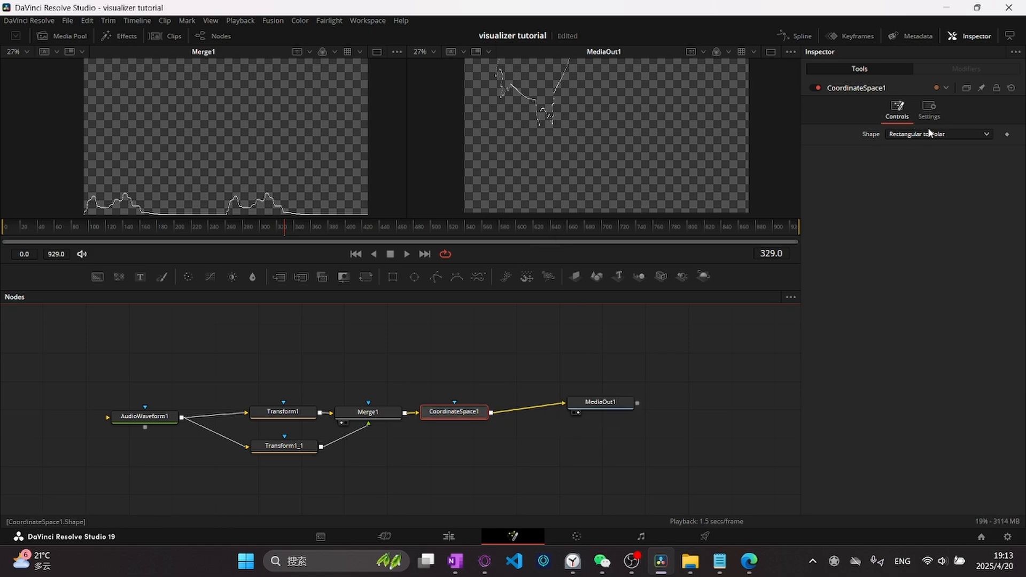
left_click(932, 134)
left_click(928, 162)
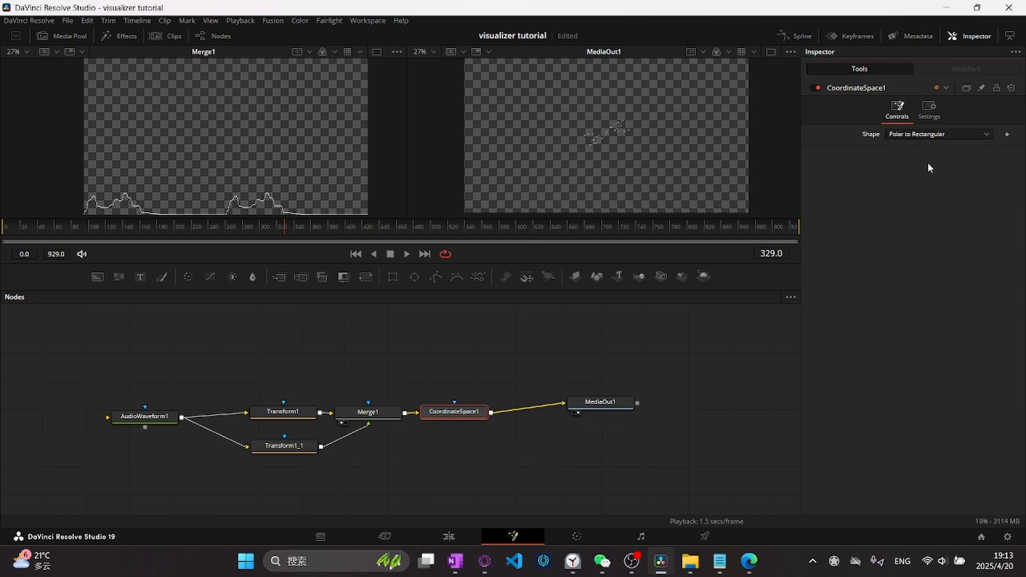
Step: Insert a Transform node between Merge1 and CoordinateSpace1
left_click_drag(467, 414, 582, 426)
left_click(368, 412)
key("shift+space")
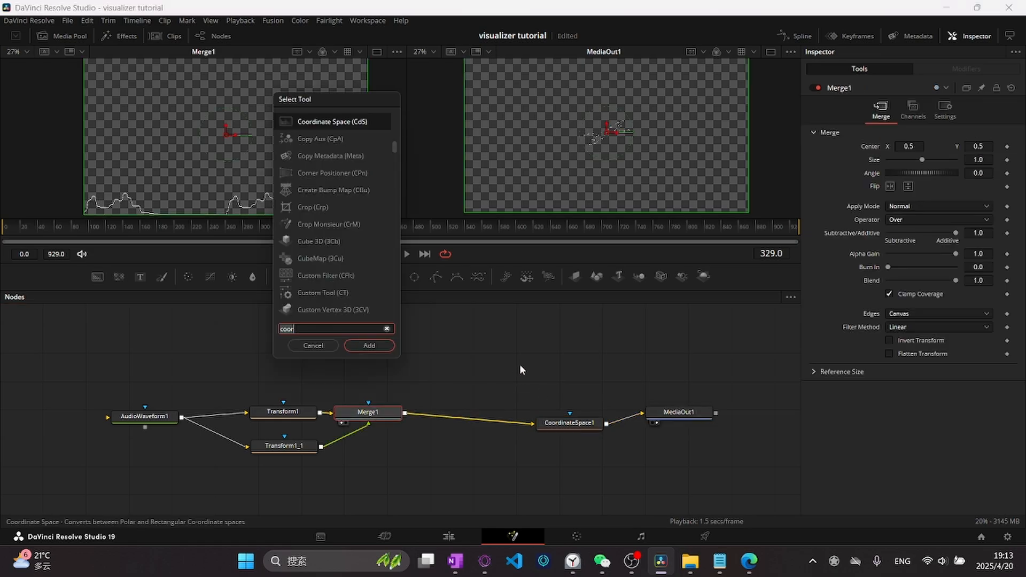
type("tran")
key("Return")
left_click_drag(567, 423, 543, 415)
Step: Move Transform2's center upward in the viewer to a Center Y of about 0.67
left_click(461, 410)
left_click_drag(225, 156, 229, 140)
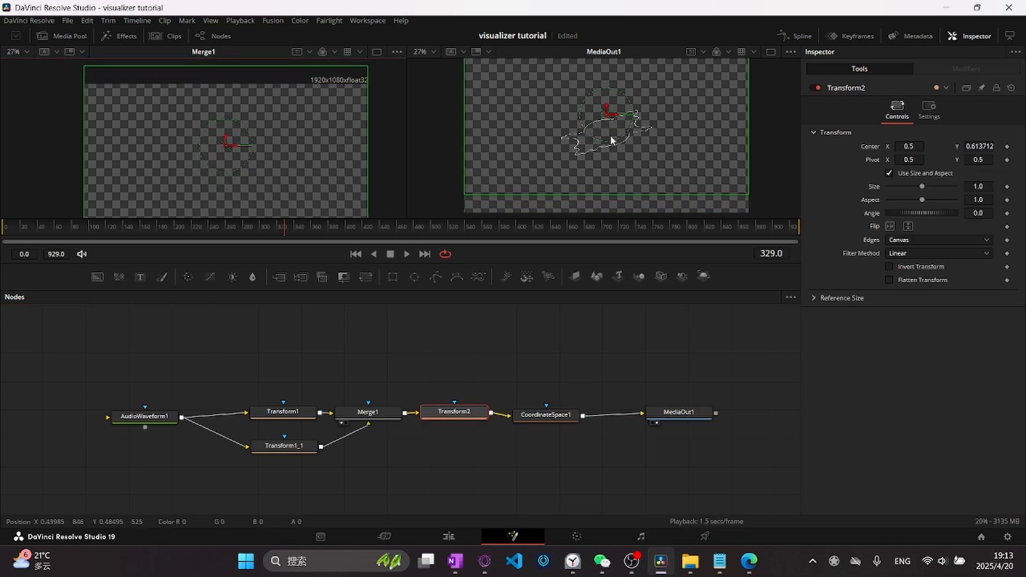
mouse_move(229, 143)
left_mouse_down()
mouse_move(229, 114)
mouse_move(230, 128)
left_mouse_up()
left_click_drag(344, 150, 383, 109)
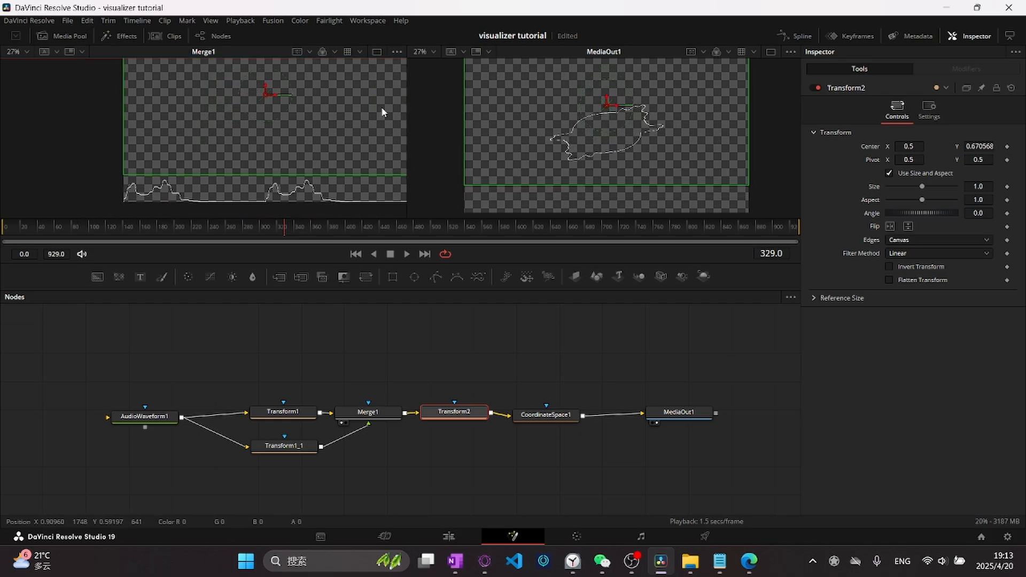
Step: Show Transform2's output in the first viewer with the whole frame in view
left_click(454, 422)
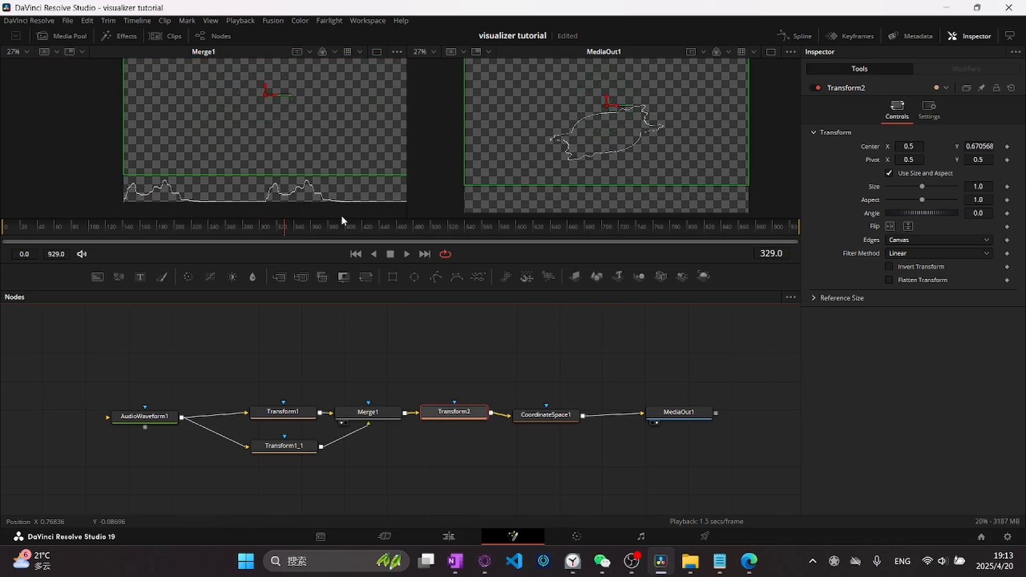
key("1")
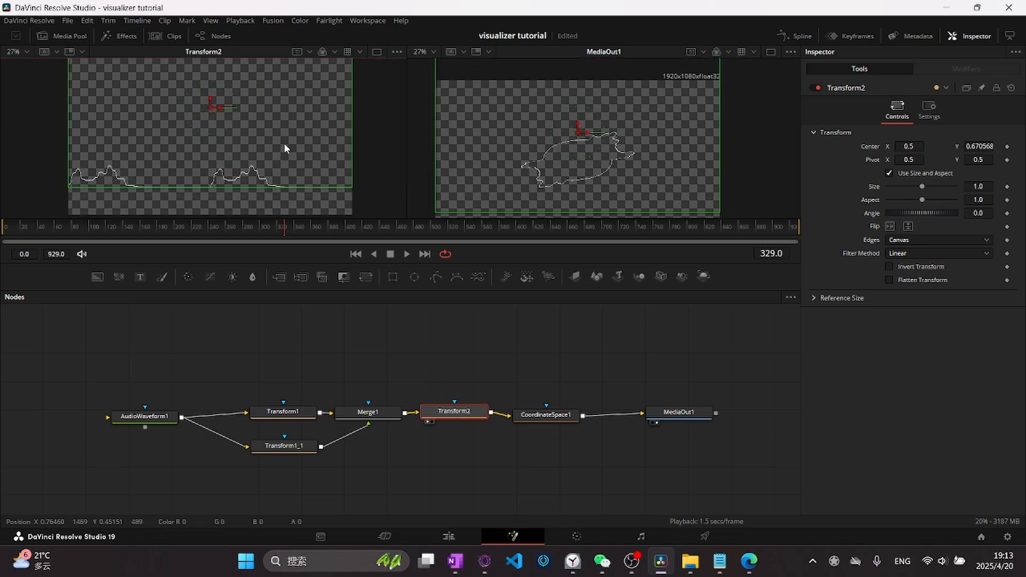
left_click_drag(285, 148, 299, 154)
scroll(285, 130, "down", 2)
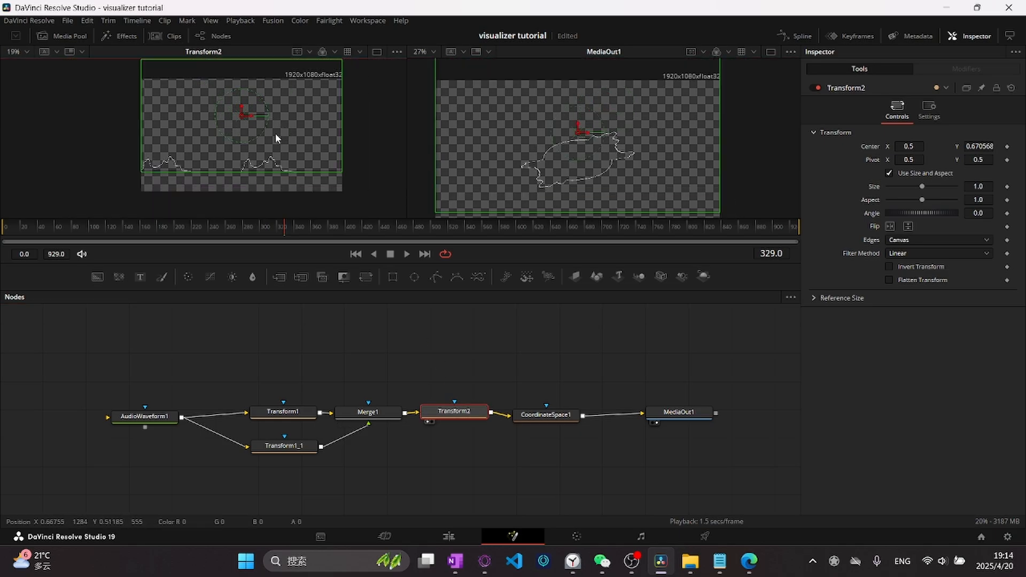
Step: Move the playhead to frame 252 and raise Transform2's Center Y to about 0.75
left_click_drag(283, 227, 258, 229)
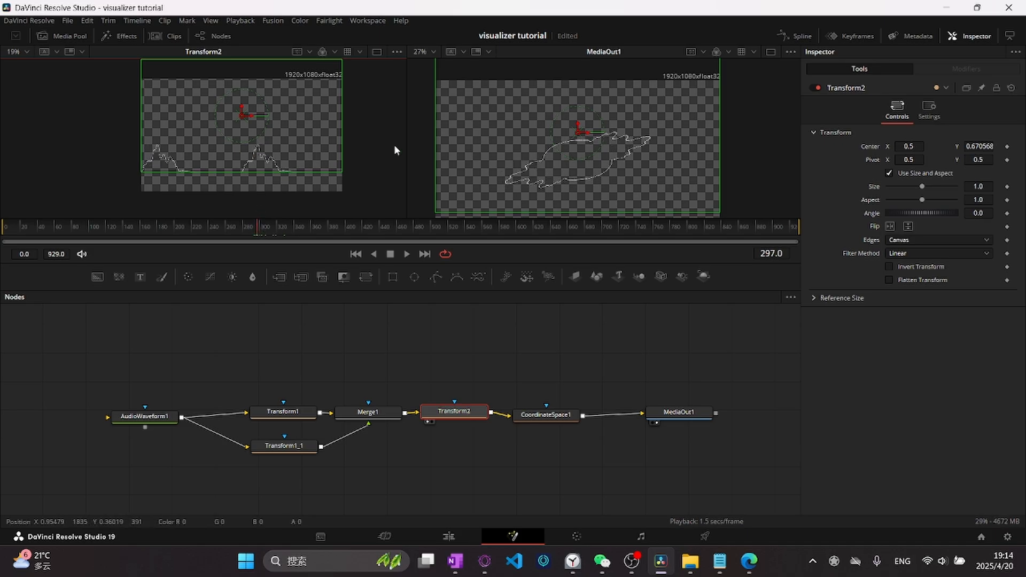
left_click_drag(739, 160, 734, 133)
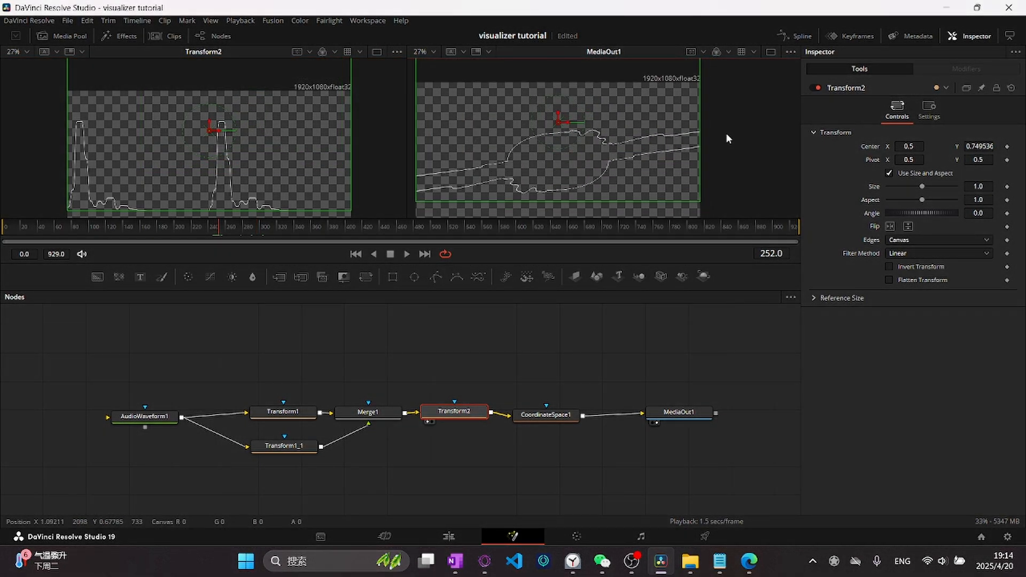
left_click_drag(727, 134, 727, 132)
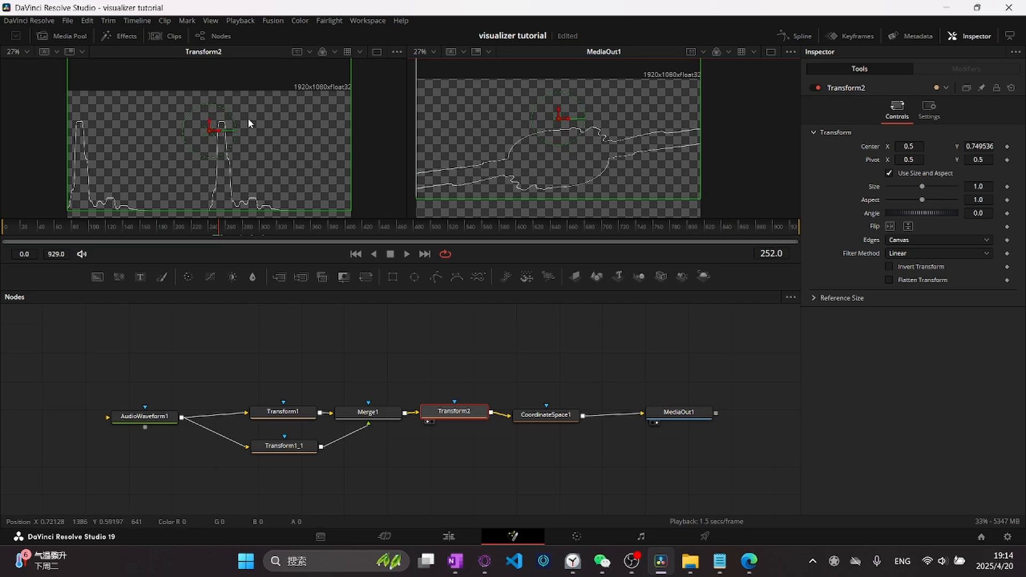
Step: Lower Transform2's Center Y to about 0.74 and reduce the spectrum Scale of AudioWaveform1
mouse_move(209, 128)
left_mouse_down()
mouse_move(209, 149)
mouse_move(218, 127)
left_mouse_up()
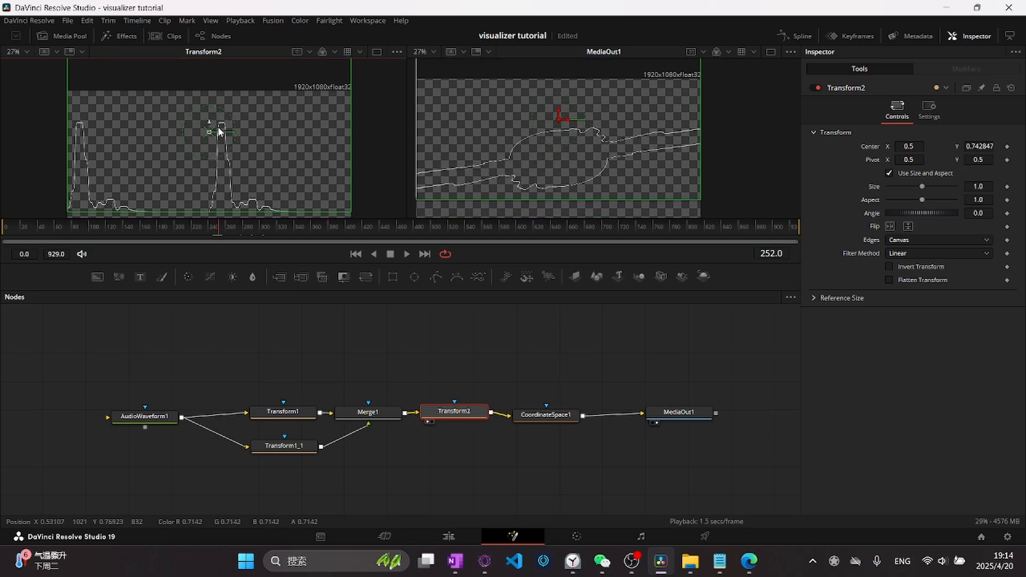
left_click(148, 422)
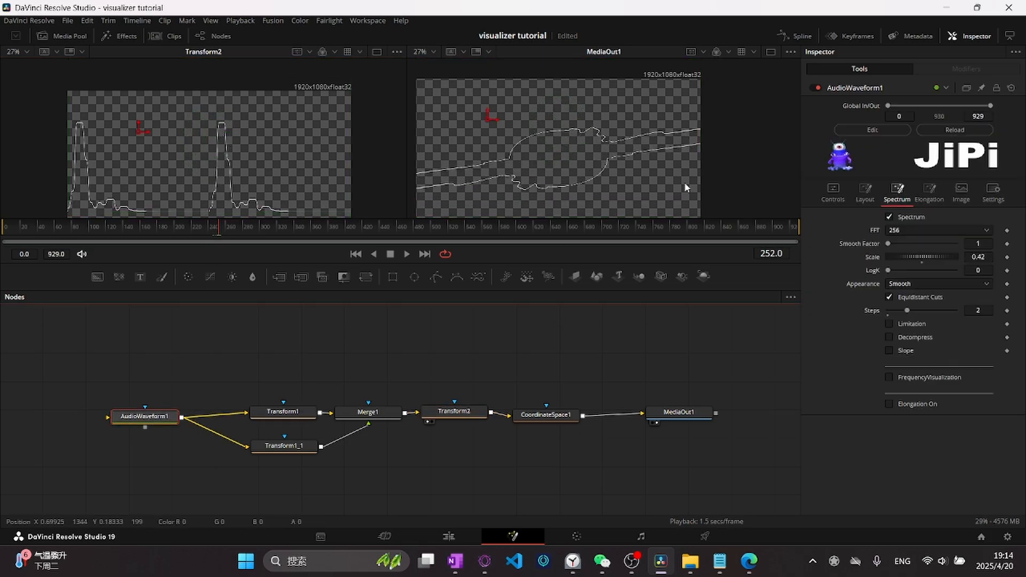
left_click(927, 196)
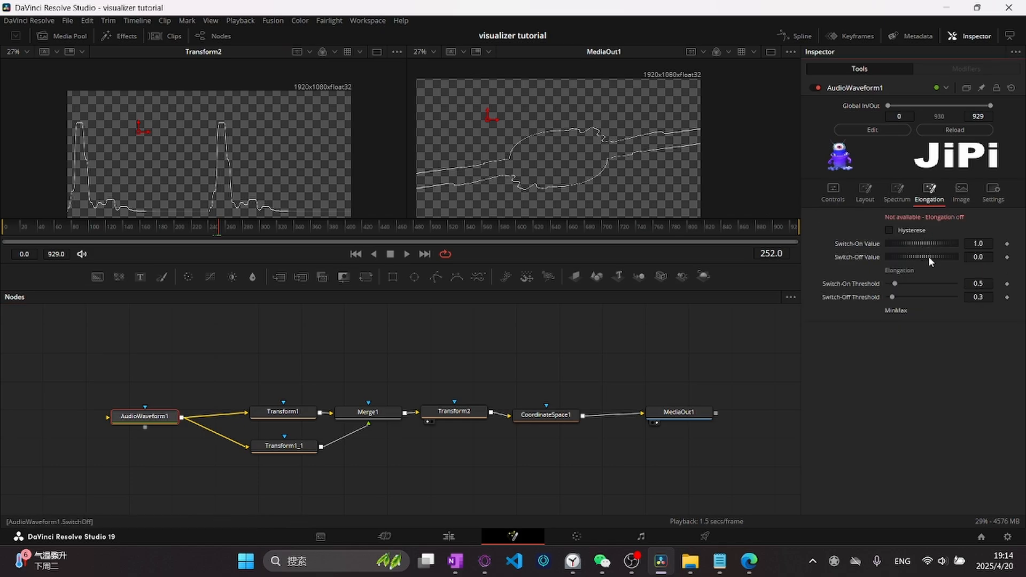
left_click(899, 191)
left_click_drag(938, 256, 902, 257)
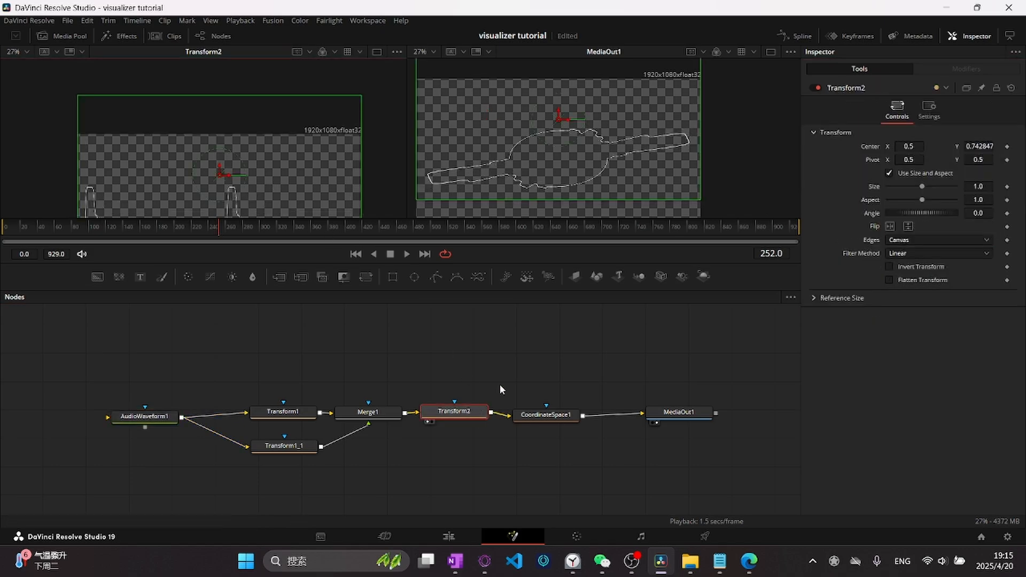
Step: Turn off Use Size and Aspect on Transform2, reduce its Y Size to about 0.77 and lower Center Y to about 0.63
left_click(890, 174)
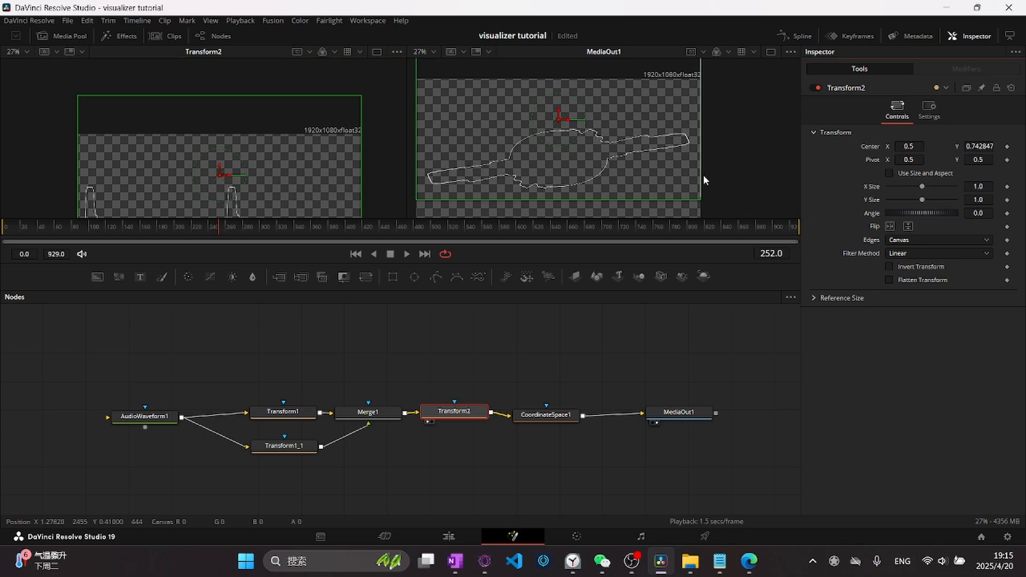
left_click_drag(241, 95, 244, 114)
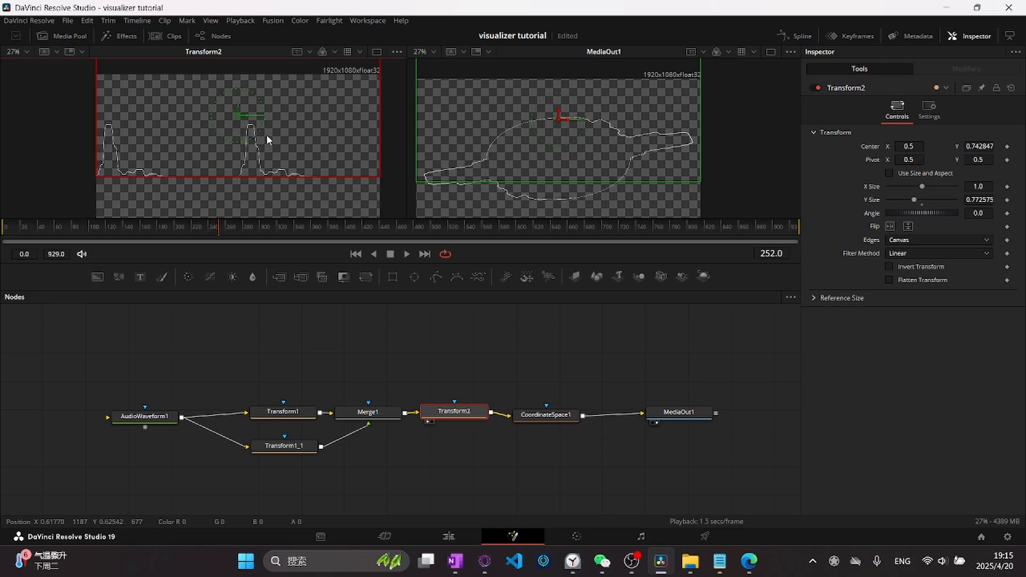
left_click_drag(239, 110, 238, 131)
left_click_drag(270, 74, 270, 80)
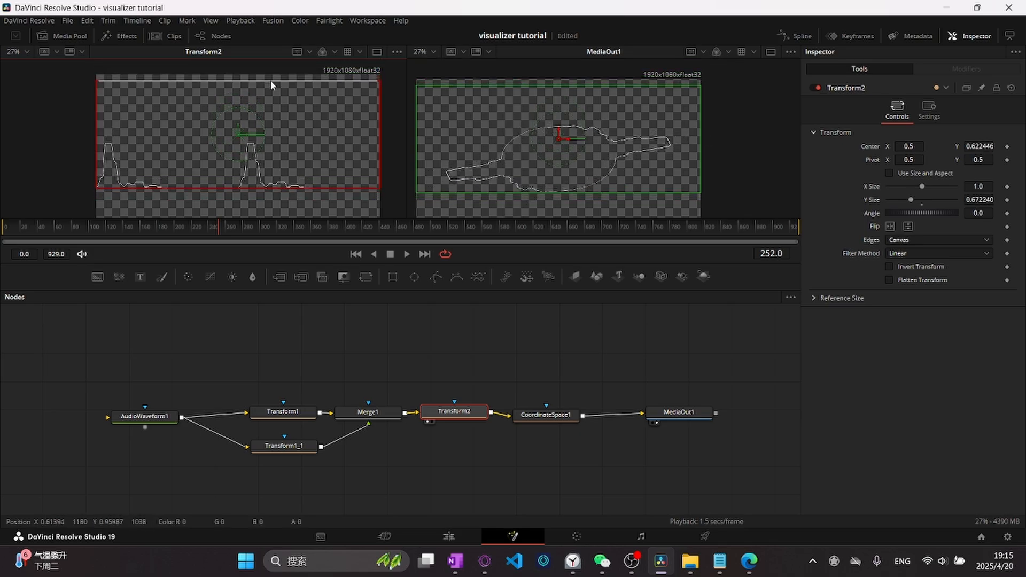
key("ctrl+z")
left_click_drag(450, 415, 449, 417)
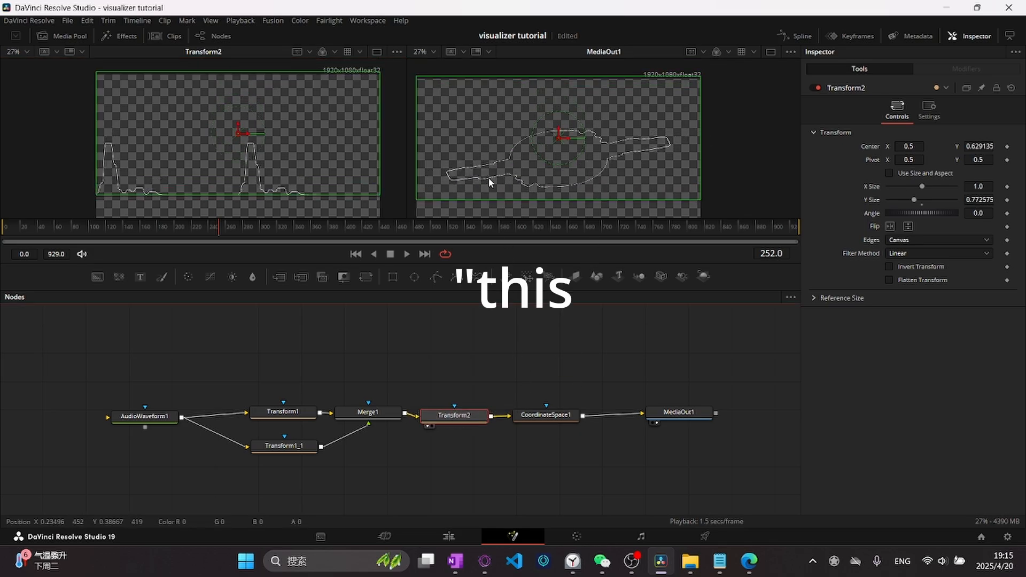
Step: Make room before MediaOut1 and insert a Transform node between CoordinateSpace1 and MediaOut1
left_click(547, 416)
left_click_drag(665, 414, 685, 410)
left_click(553, 417)
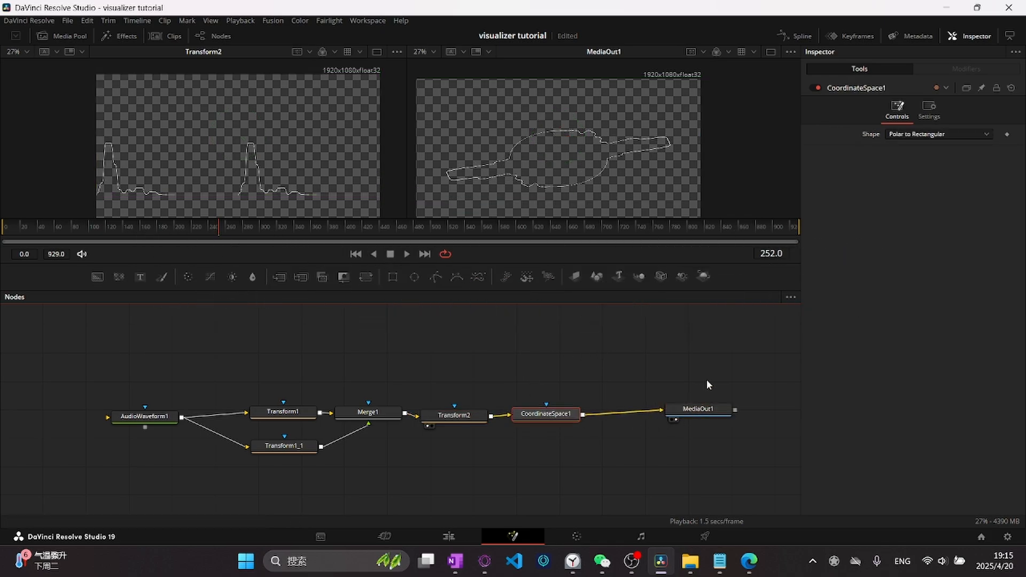
key("shift+space")
type("transform")
key("Return")
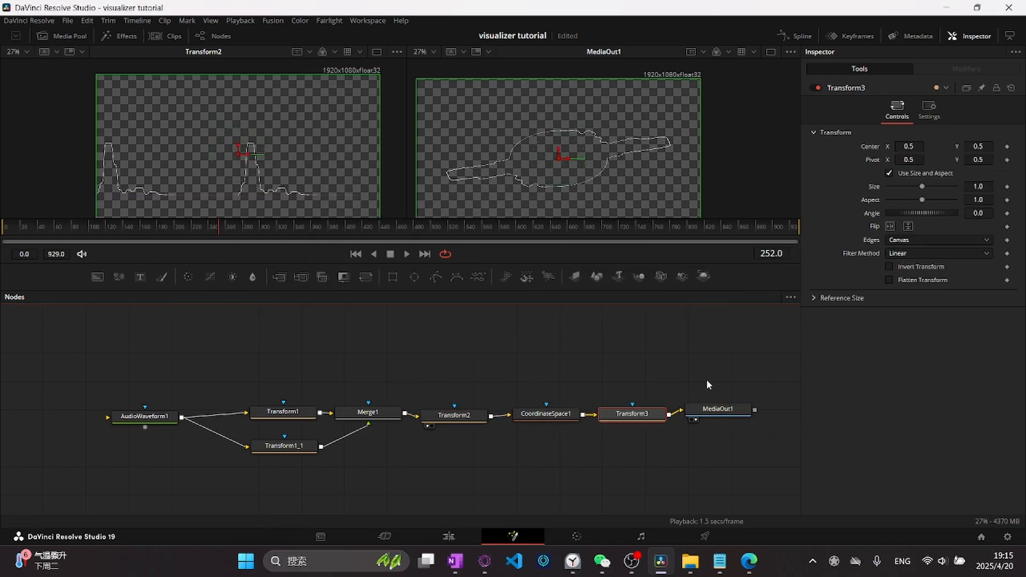
Step: Rename the CoordinateSpace1 node as circleify
left_click(555, 415)
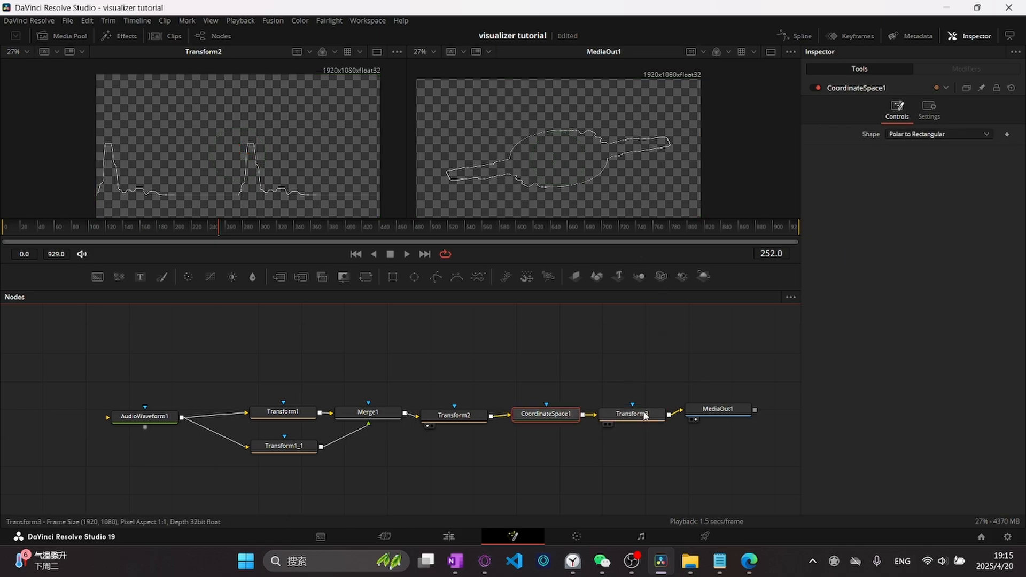
left_click(645, 416)
left_click(554, 415)
key("F2")
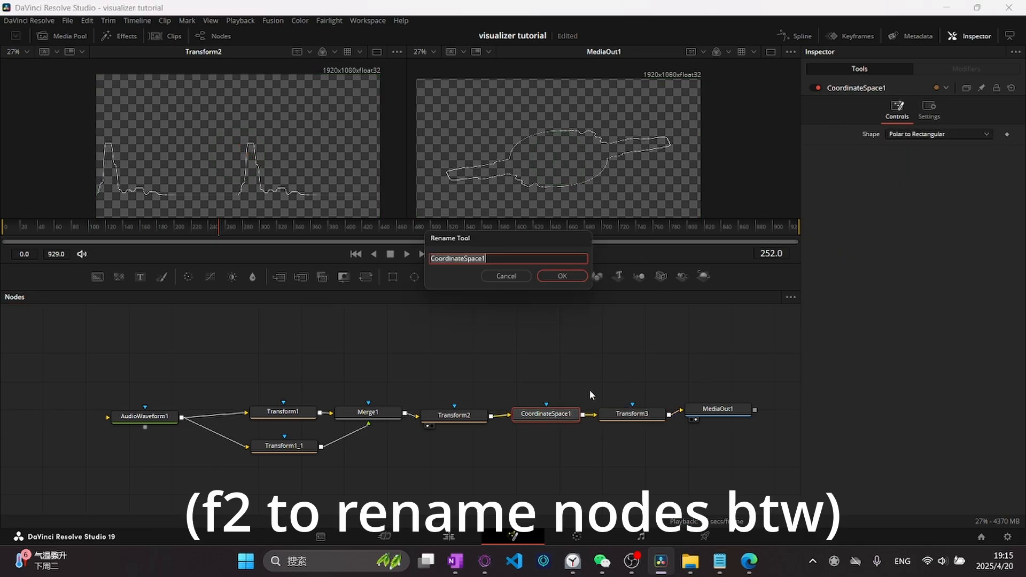
type("circleify")
key("Return")
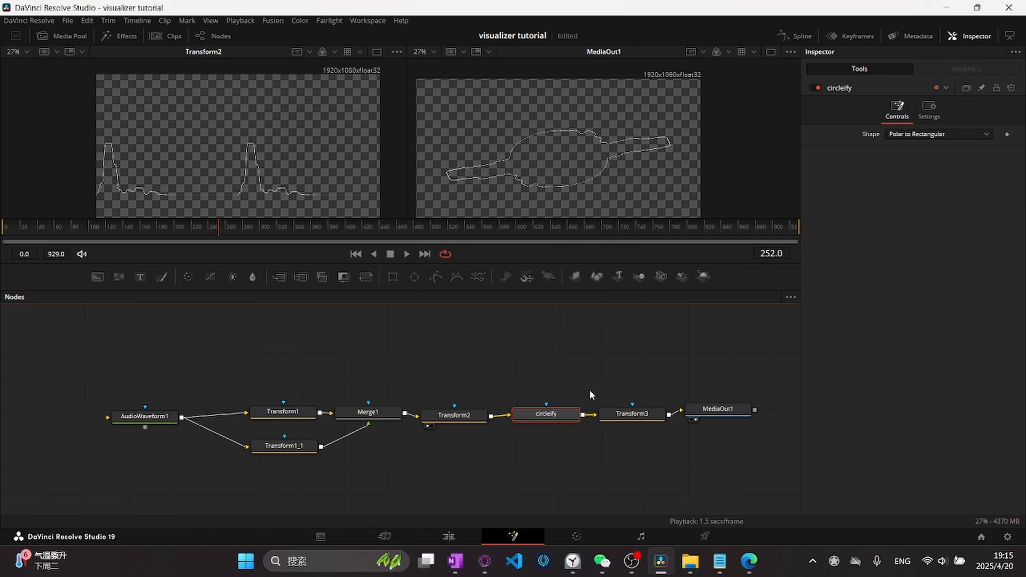
Step: Rename the Transform node after circleify as fixingit
left_click(661, 415)
key("F2")
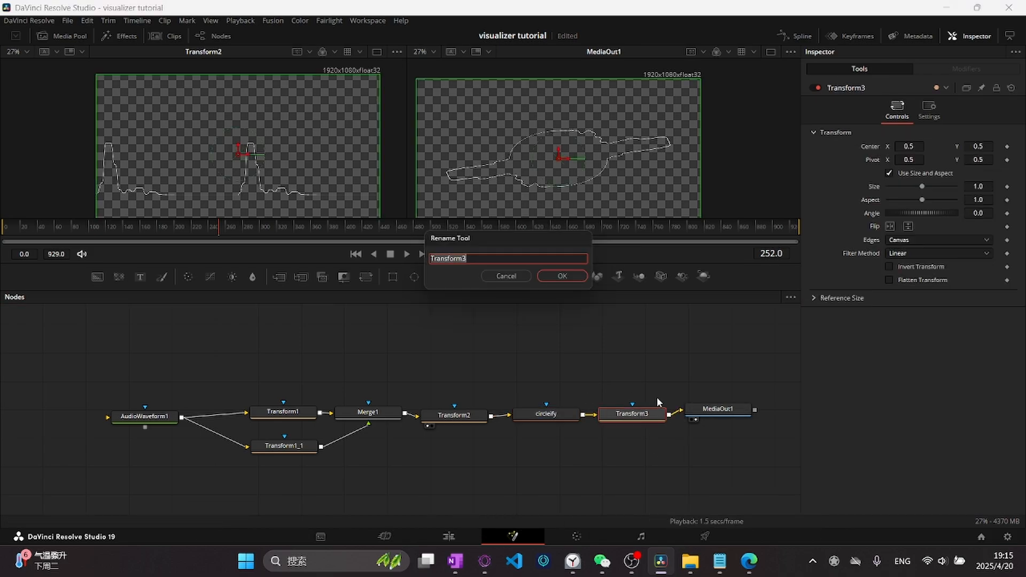
type("r")
type("ixingit")
key("Return")
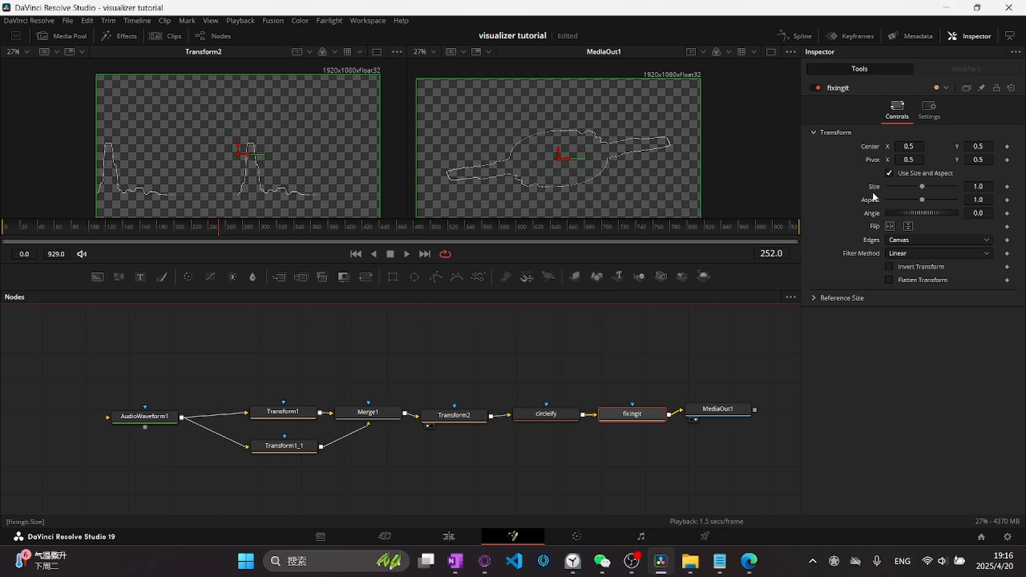
Step: Try a separate X Size of about 0.61 on fixingit, and return to linked size and aspect with Size 1.0
left_click_drag(699, 160, 645, 157)
left_click(889, 173)
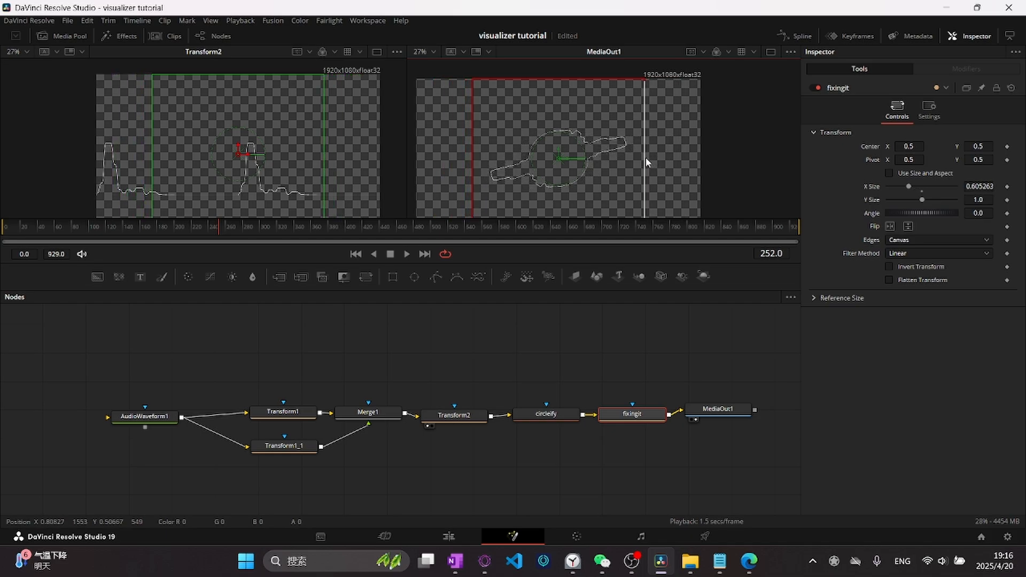
left_click(888, 173)
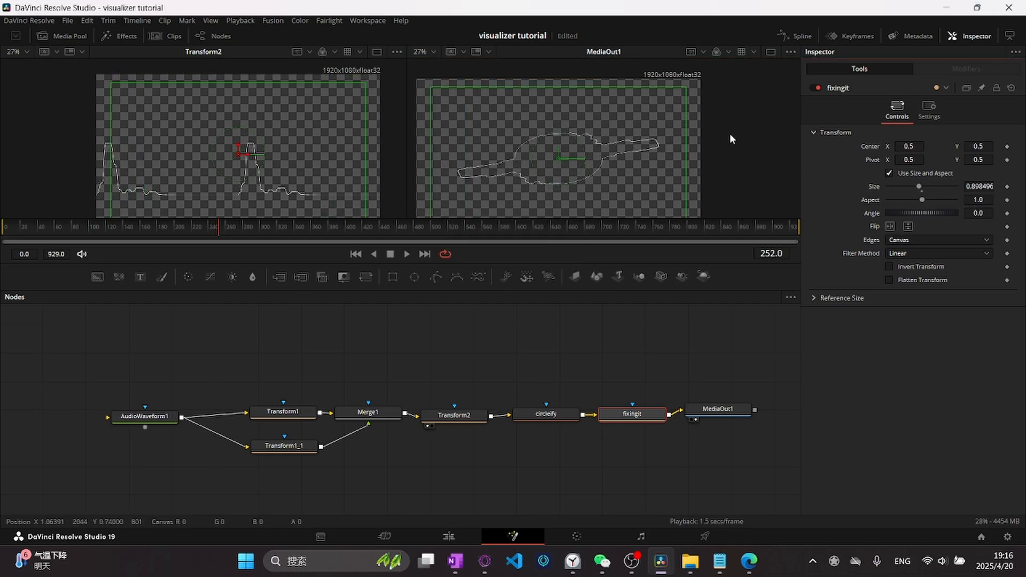
scroll(727, 134, "down", 2)
double_click(920, 188)
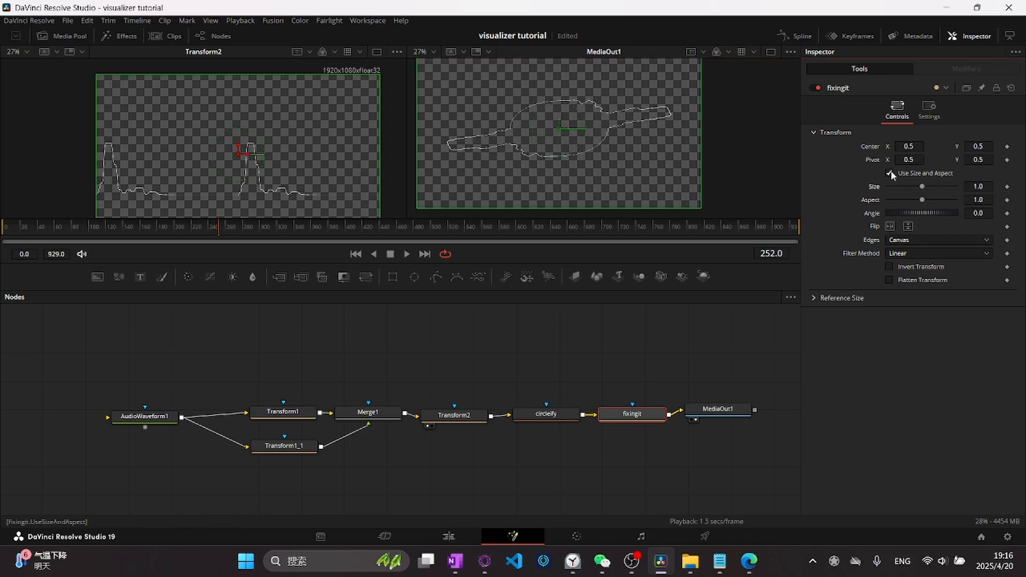
Step: Set the fixingit node's Aspect to 1.777 and reduce its Size to 0.689
left_click(985, 200)
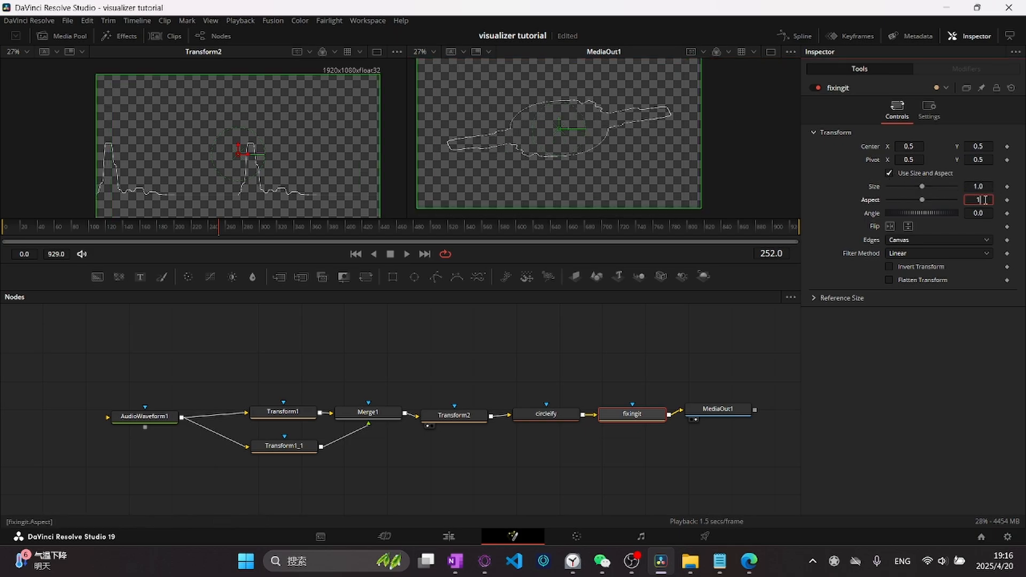
key("Return")
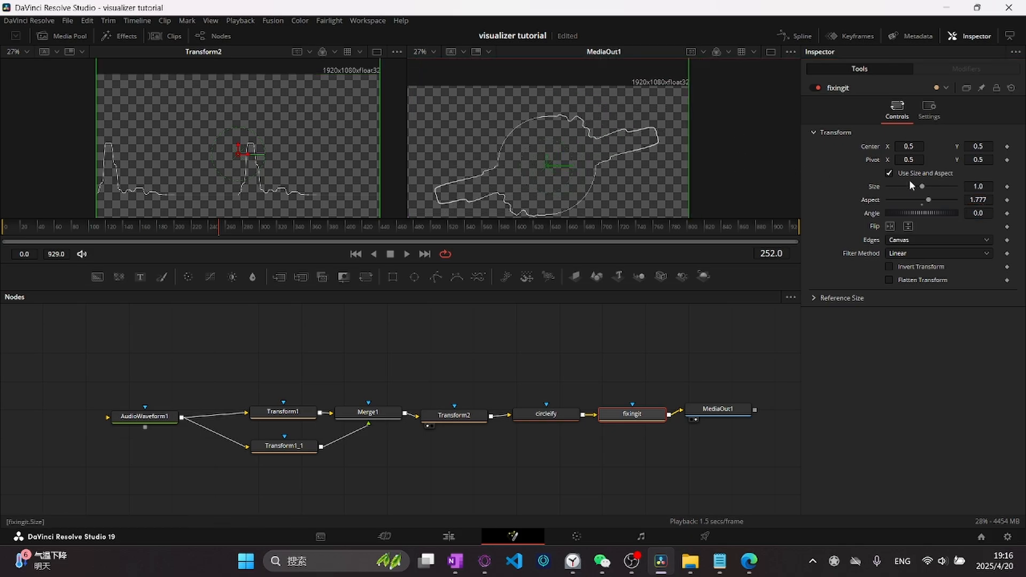
left_click_drag(985, 186, 819, 186)
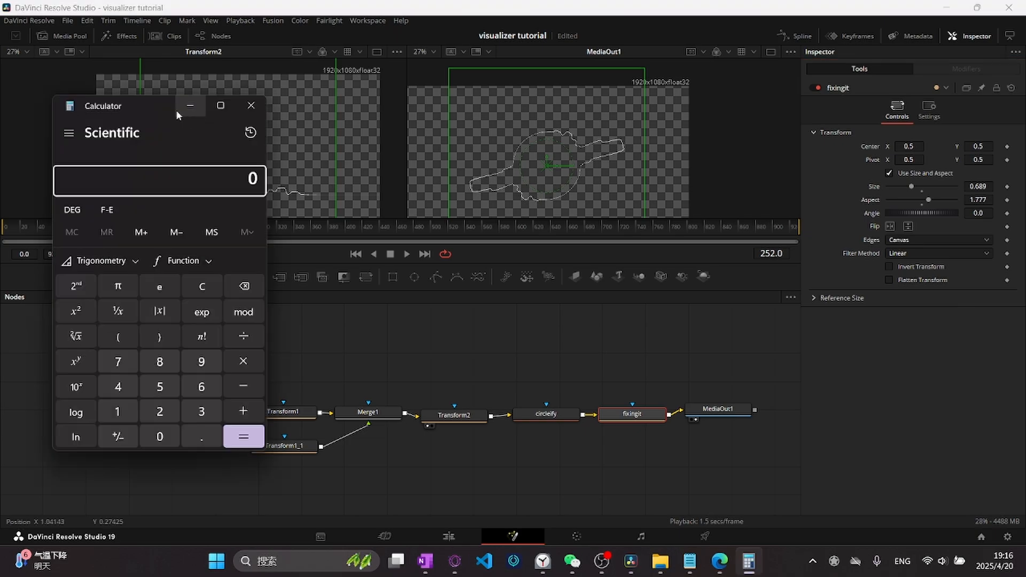
Step: Calculate the frame's aspect ratio in Calculator by dividing 1920 by 1080, and compare it with the frame size in Resolve's viewer
left_click_drag(175, 111, 197, 114)
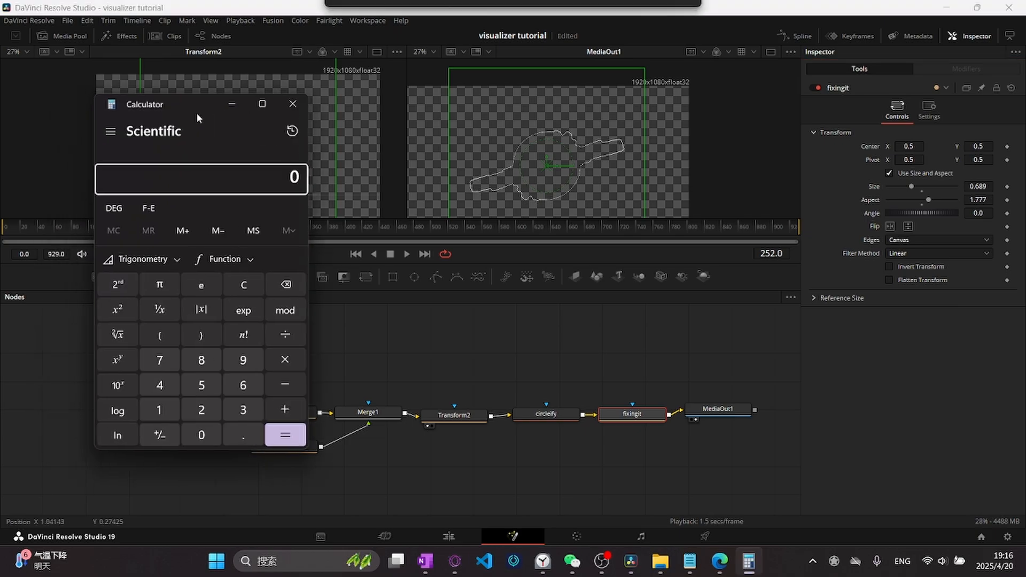
type("1920")
type("/")
type("18")
key("BackSpace")
type("080")
key("Return")
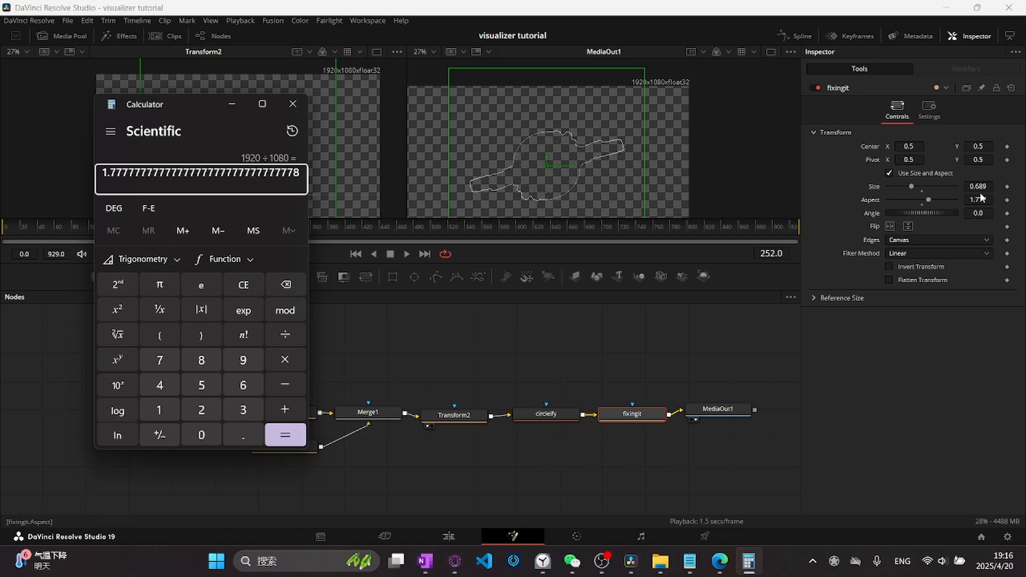
left_click(679, 356)
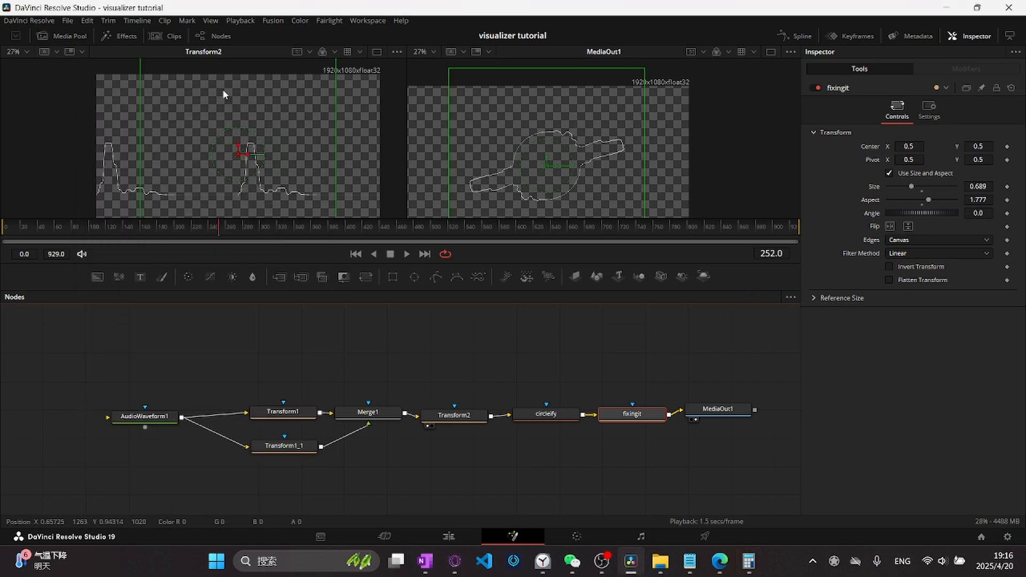
scroll(361, 77, "up", 2)
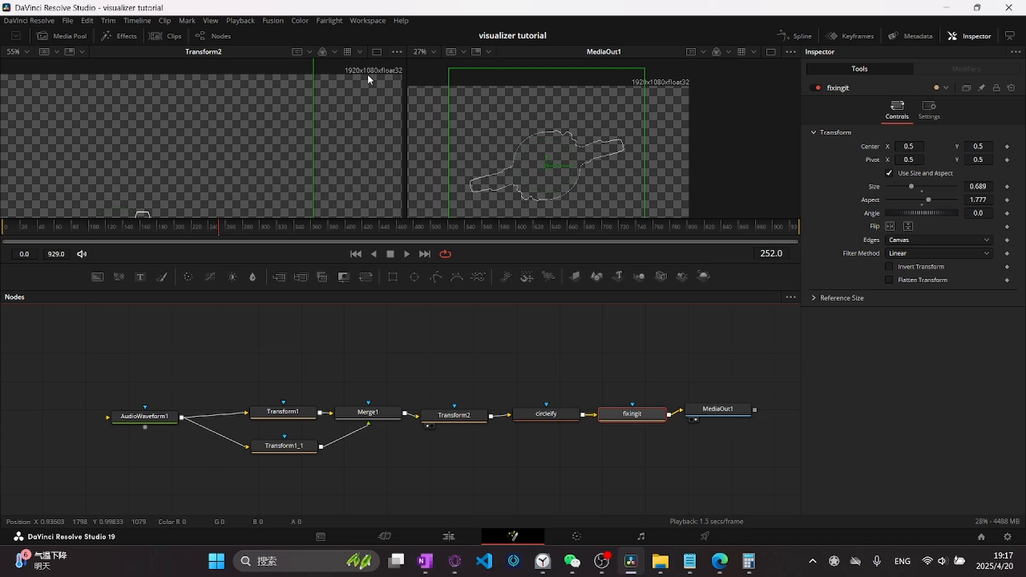
scroll(362, 92, "down", 2)
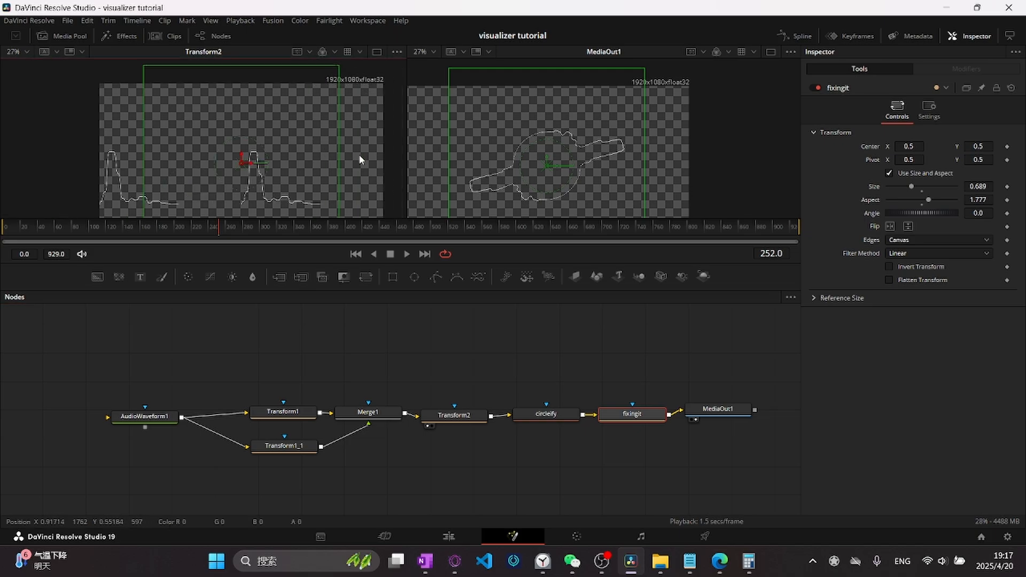
Step: Place the MediaOut1 node below fixingit and move the playhead to frame 276
left_click_drag(594, 362, 665, 383)
left_click_drag(713, 414, 627, 469)
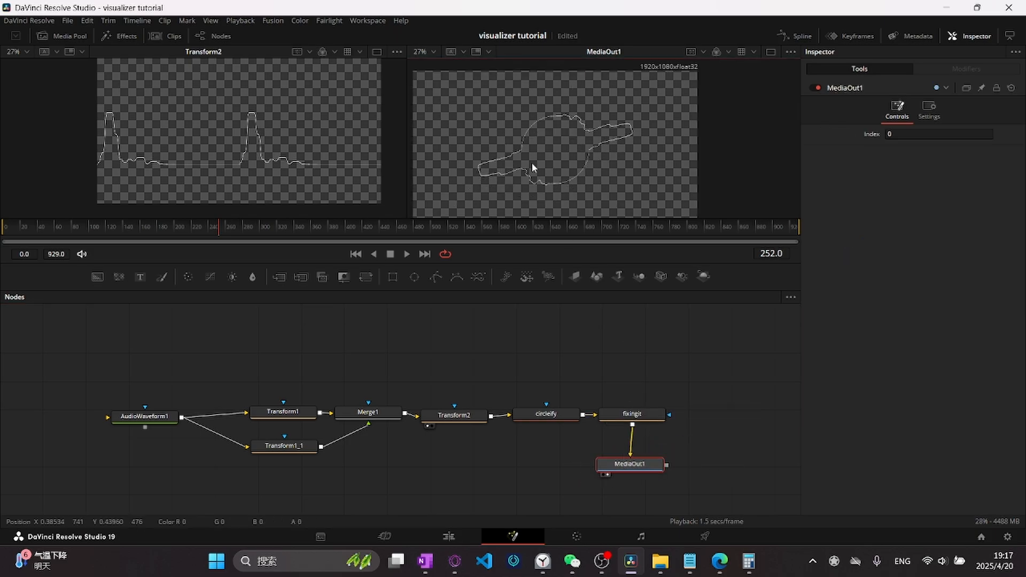
left_click_drag(630, 464, 771, 414)
left_click_drag(223, 226, 238, 223)
left_click_drag(738, 419, 631, 474)
left_click_drag(606, 154, 621, 150)
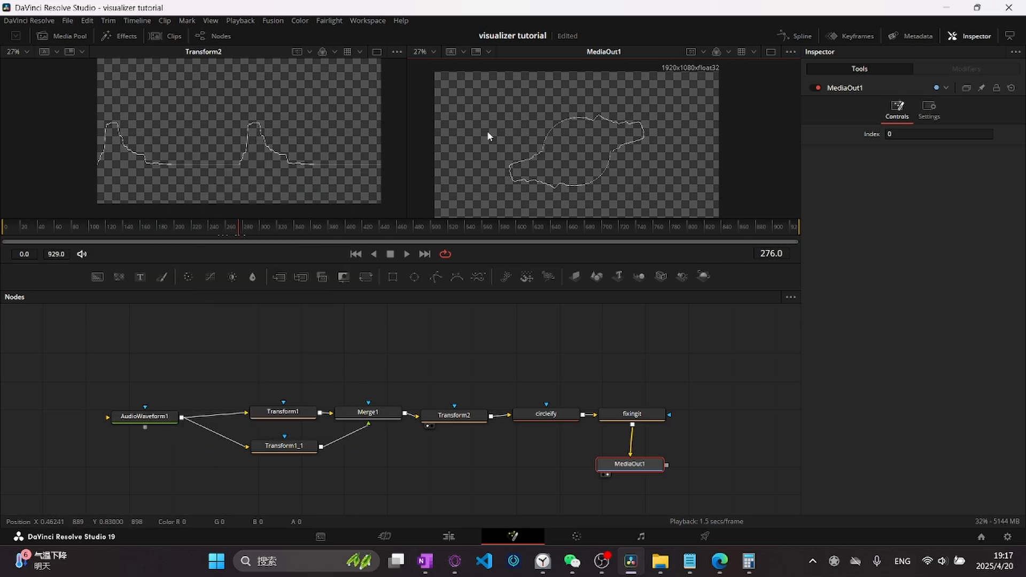
Step: Insert a Transform node between fixingit and MediaOut1 and rename it as scale
left_click(632, 414)
key("shift+space")
key("Return")
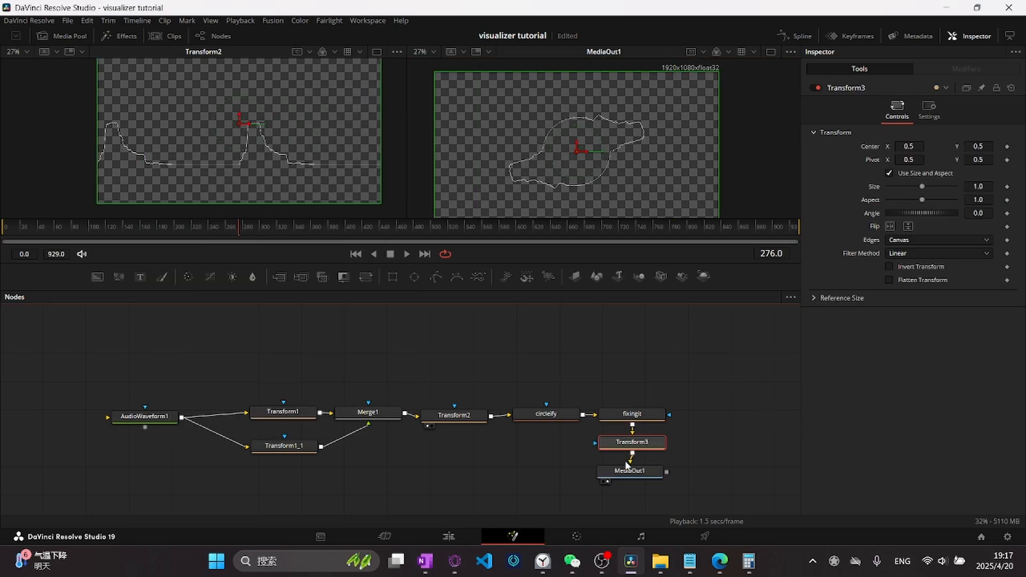
key("F2")
type("sc")
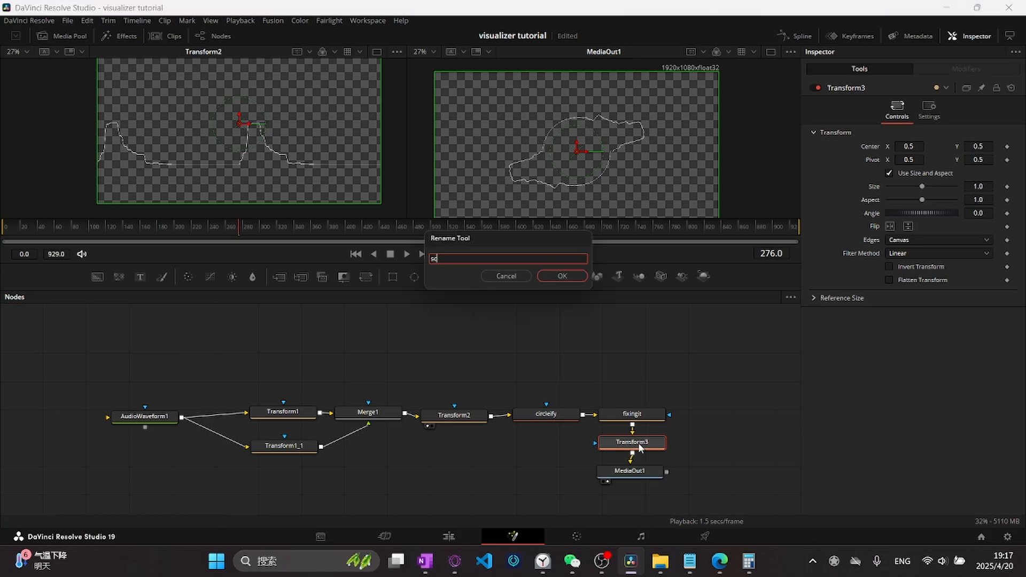
type("ale")
key("Return")
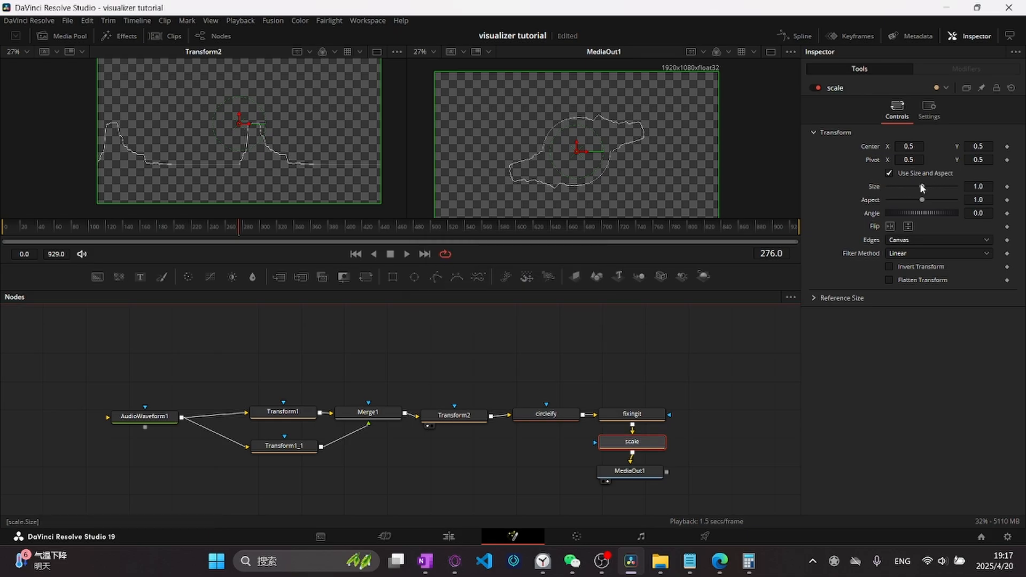
Step: Modify the scale node's Size with the Suck Less Audio (WAV) modifier
mouse_move(920, 185)
left_mouse_down()
mouse_move(909, 187)
mouse_move(923, 195)
left_mouse_up()
left_click(922, 191)
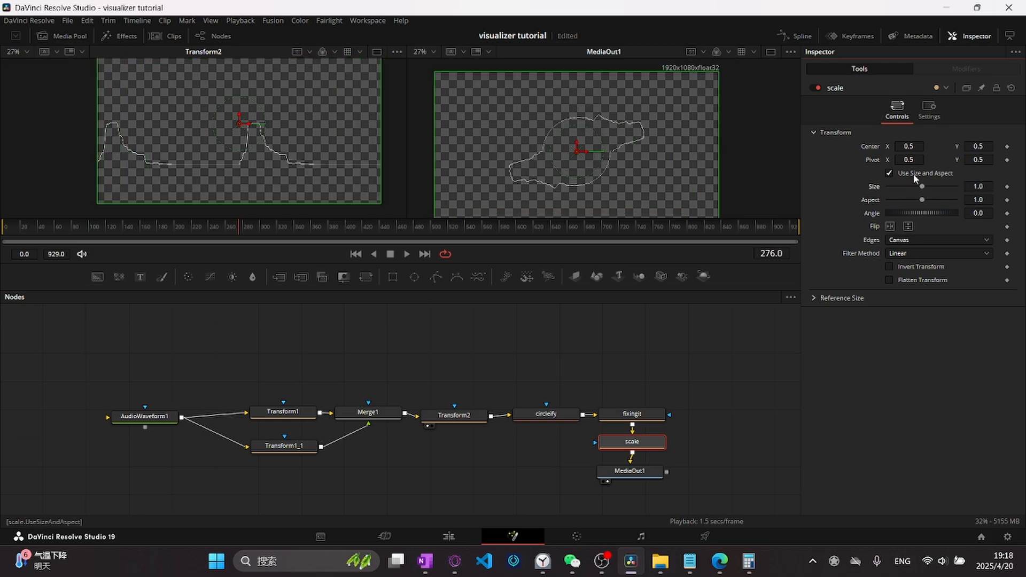
right_click(1007, 187)
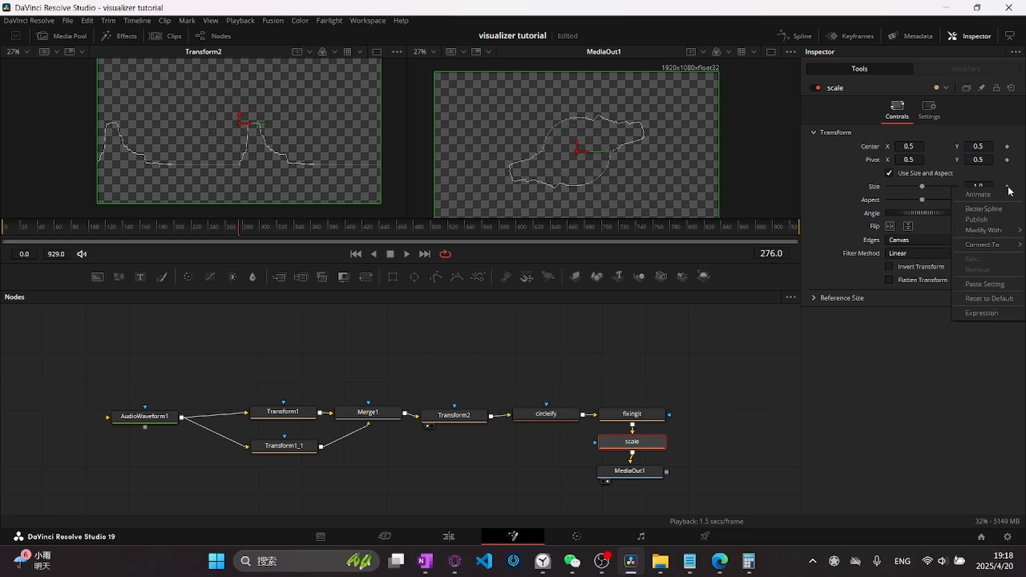
mouse_move(975, 230)
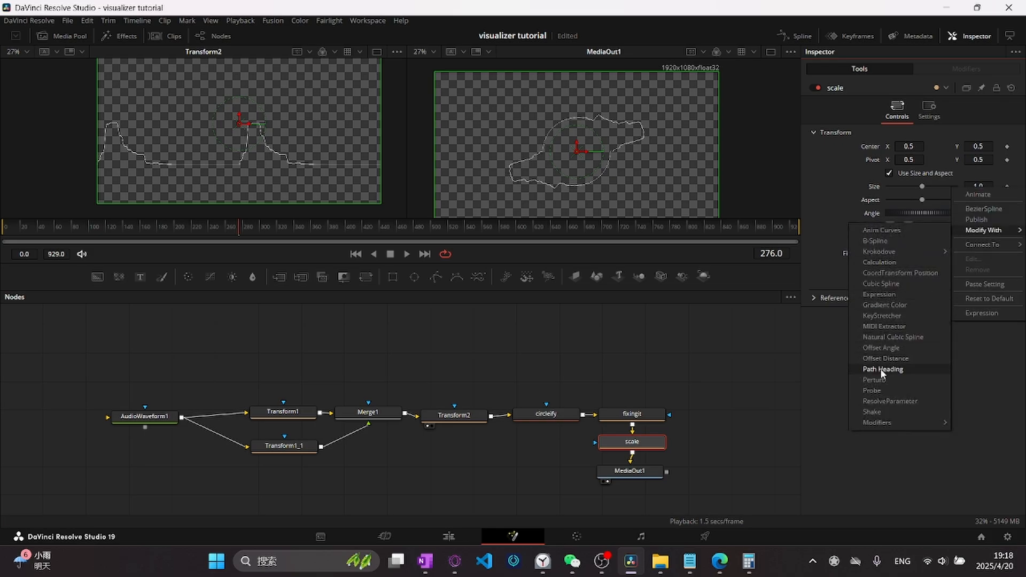
mouse_move(880, 425)
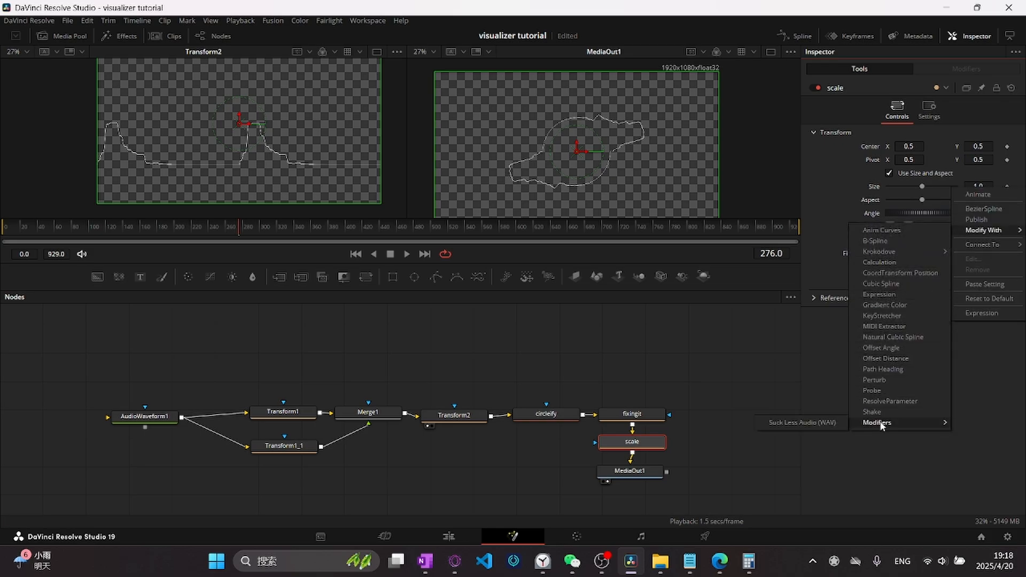
left_click(791, 424)
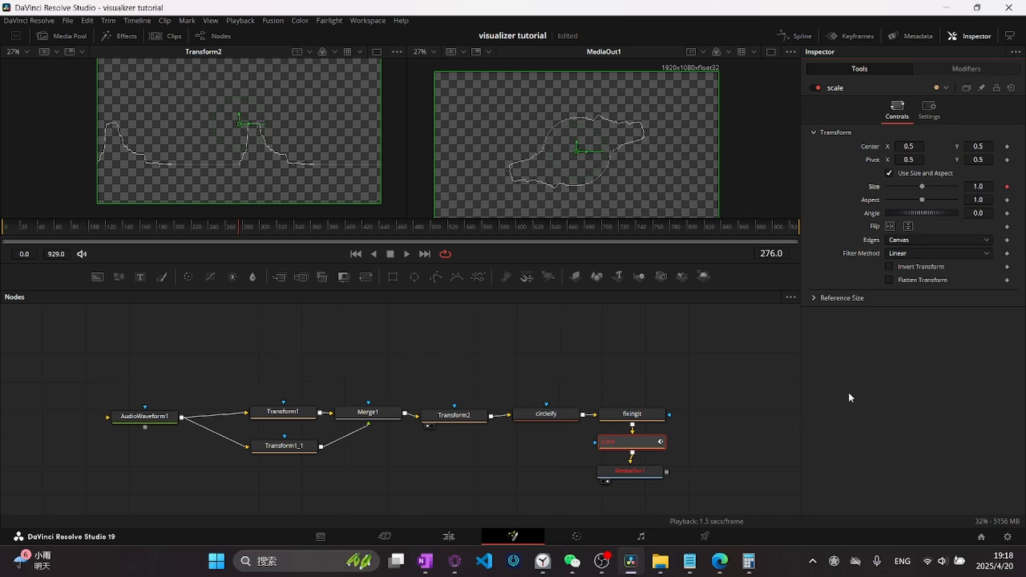
Step: Load idols sample.wav as the modifier's Wave File and move the playhead to frame 234
left_click(966, 70)
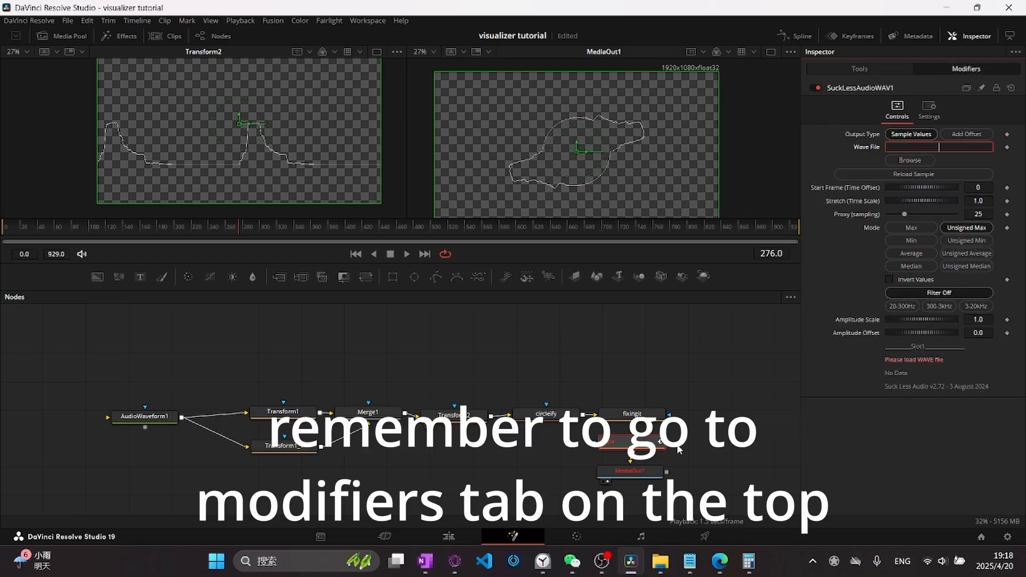
left_click(661, 561)
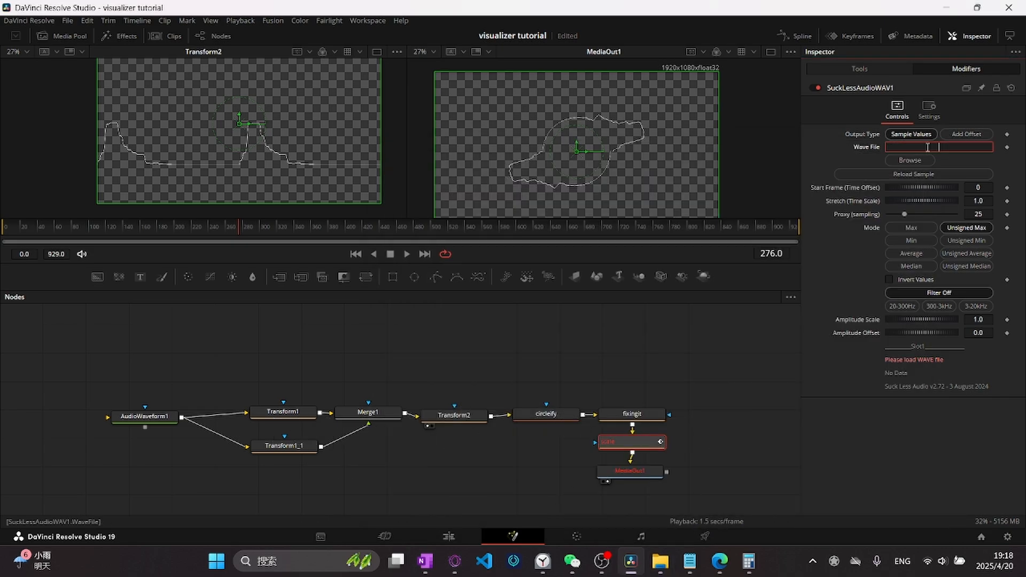
key("ctrl+v")
left_click(202, 226)
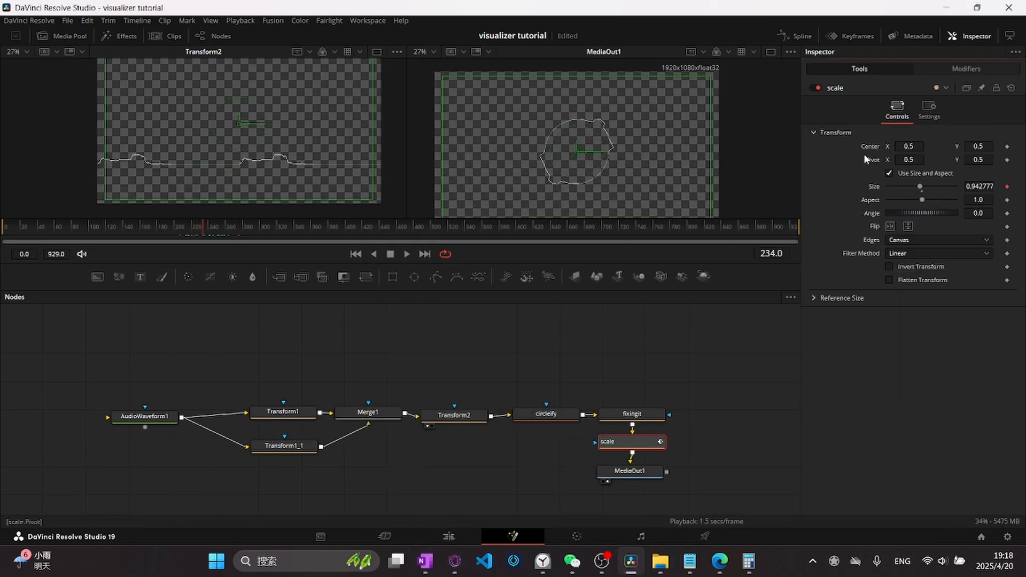
Step: Set the audio modifier's filter to 20-300Hz and check the scale node's Size at frames 237 and 245
left_click(970, 70)
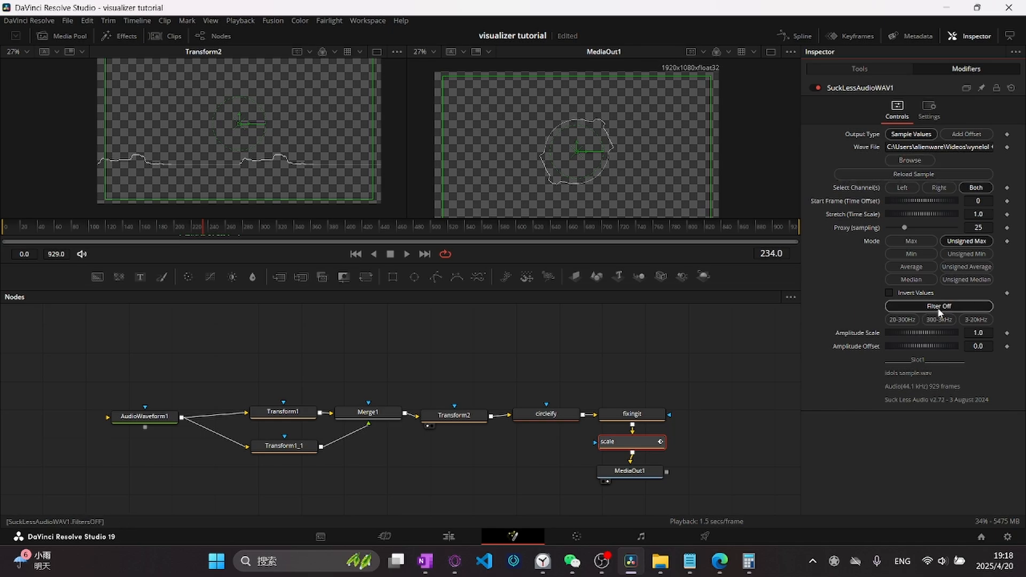
left_click(902, 320)
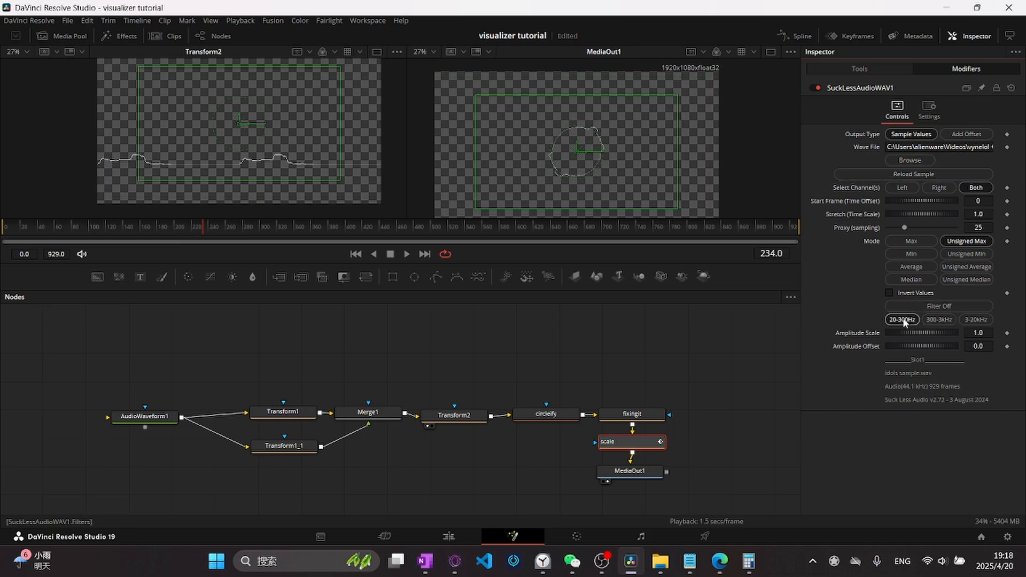
left_click(200, 228)
left_click_drag(200, 230, 206, 228)
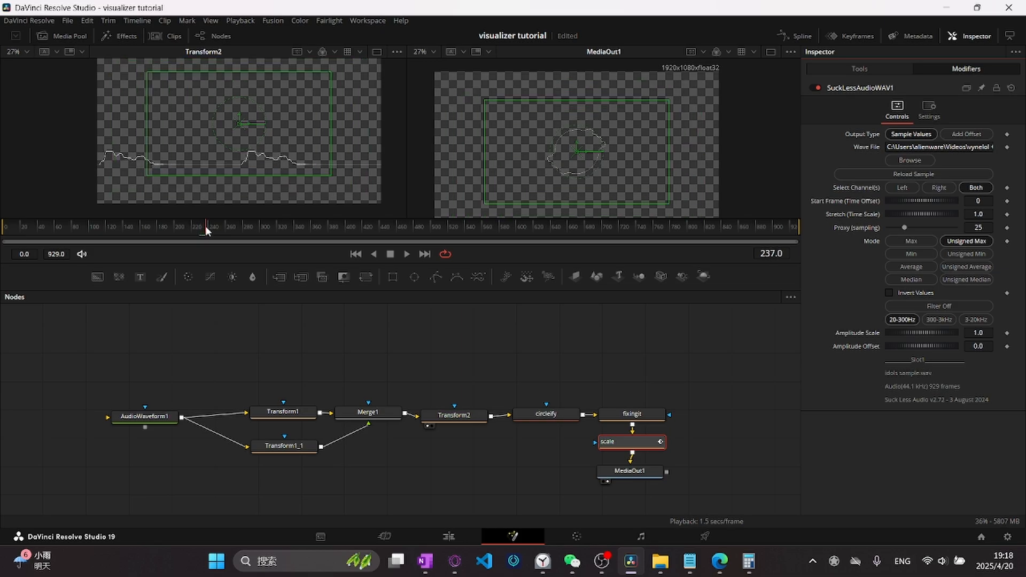
left_click(884, 72)
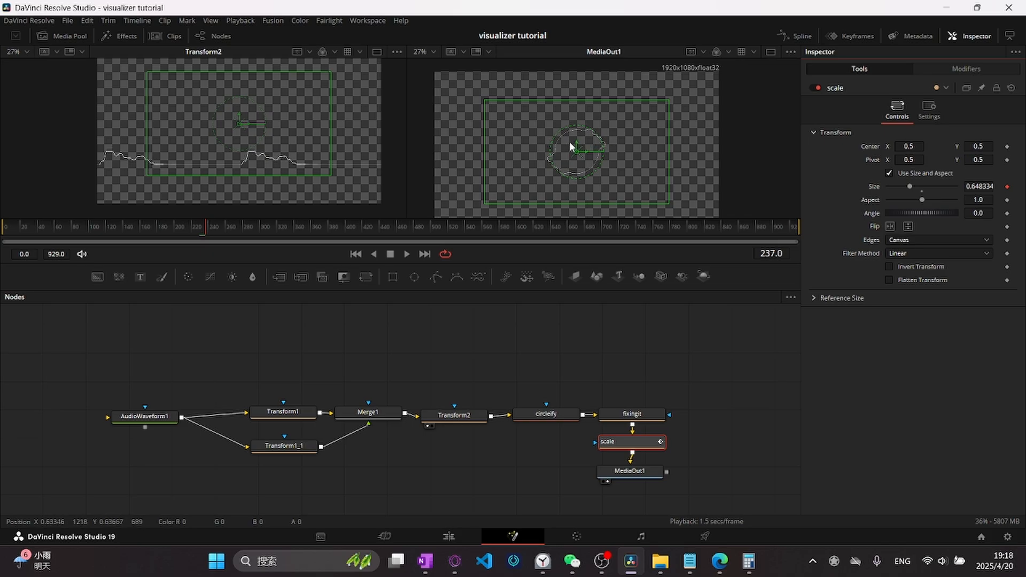
left_click_drag(200, 229, 213, 228)
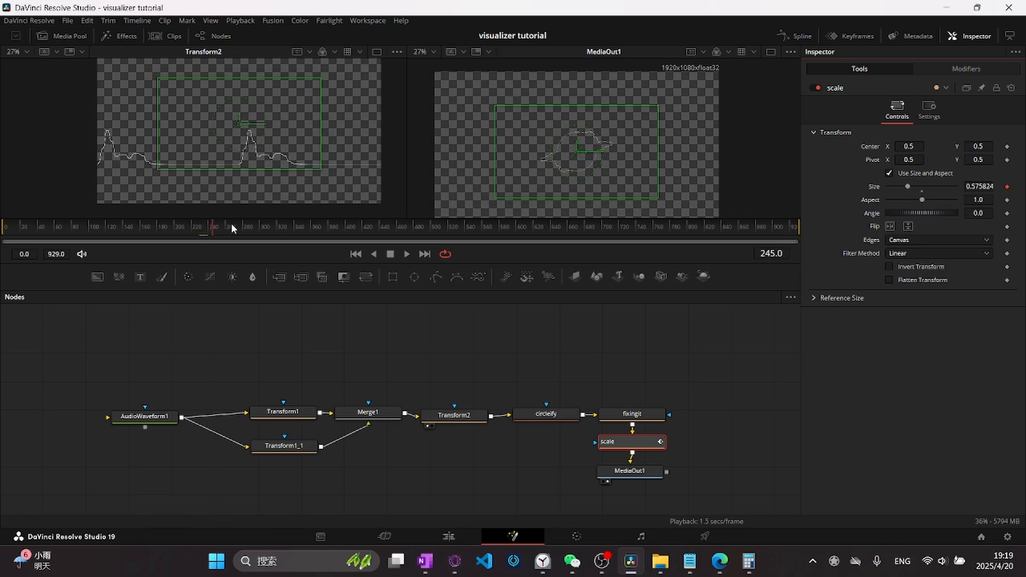
Step: Compare the audio-driven scaling around frame 277 with Filter Off against the 20-300Hz filter
left_click(953, 72)
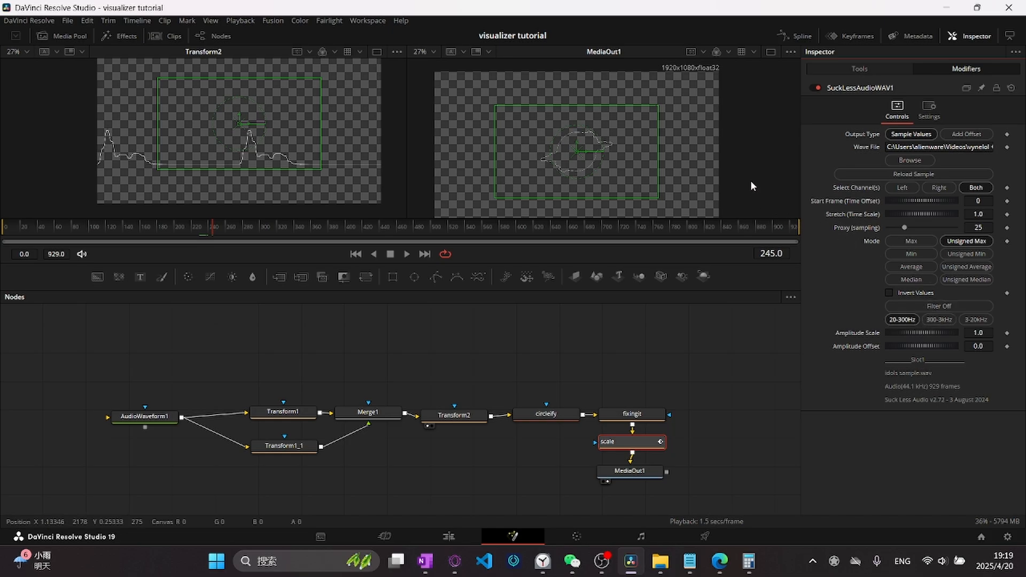
left_click_drag(213, 226, 239, 226)
left_click(924, 309)
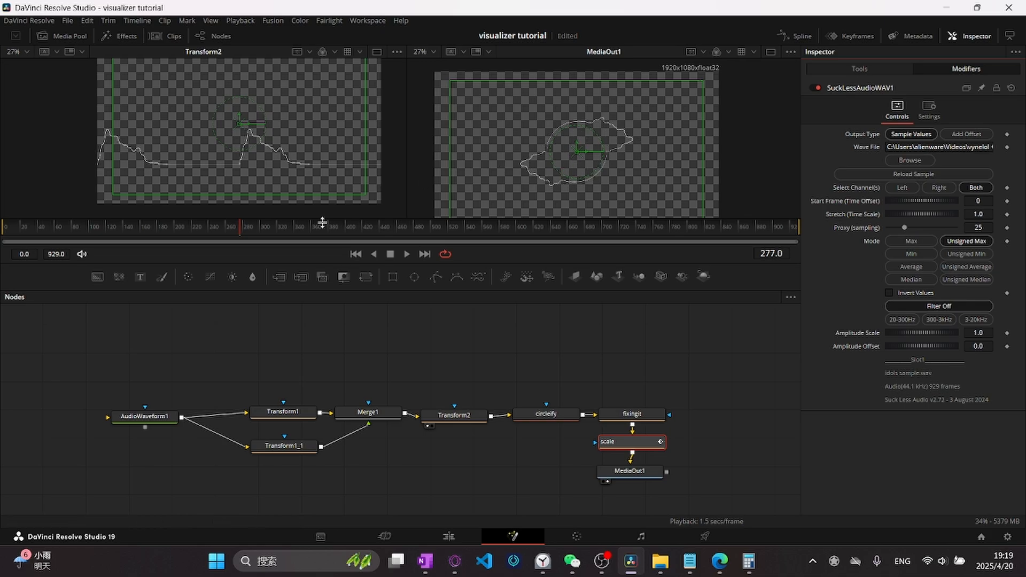
left_click(913, 319)
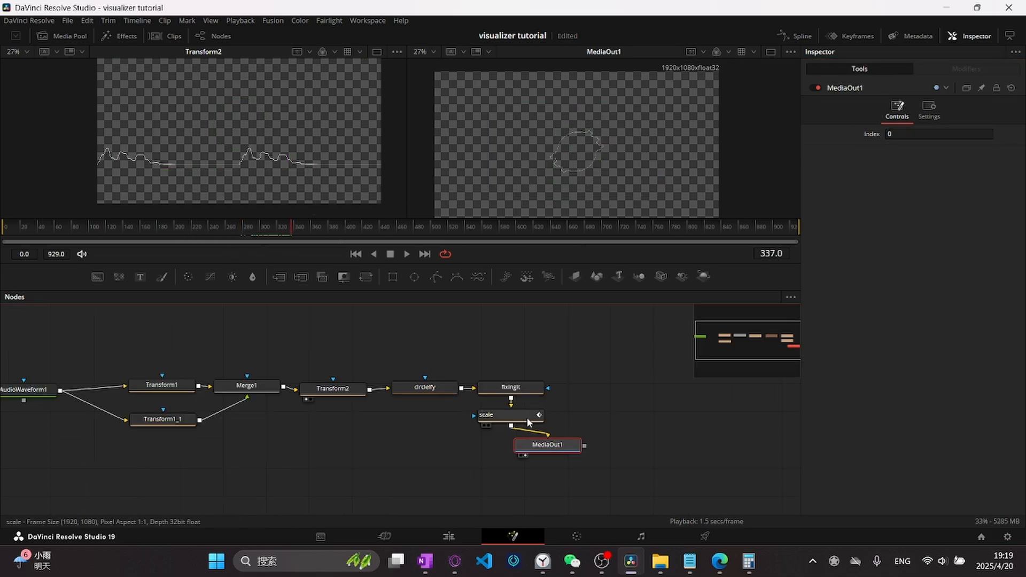
Step: Move the scale node below Transform2 and preview the visualizer's scaling between frames 344 and 359
left_click_drag(520, 421, 373, 426)
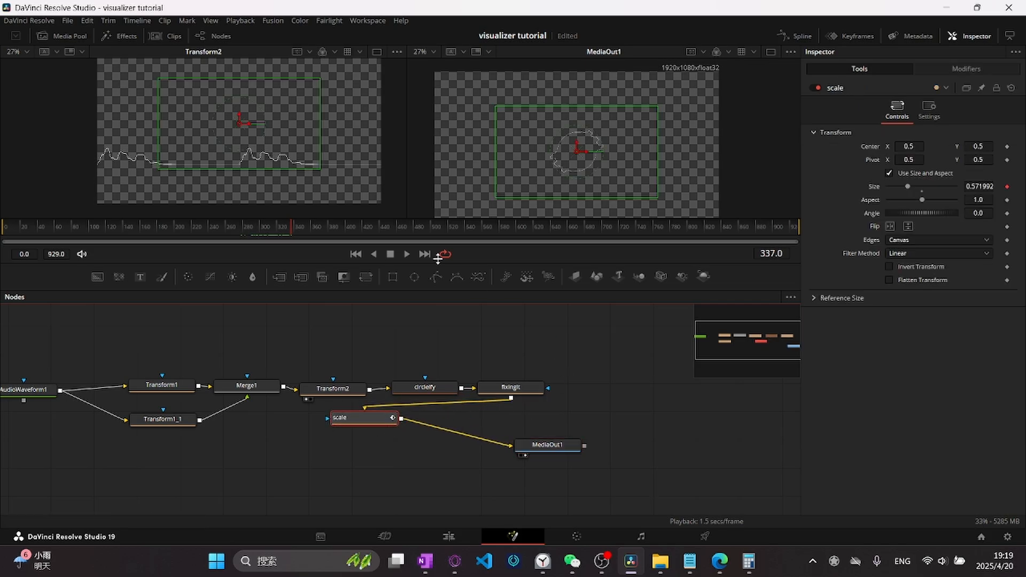
left_click(296, 228)
scroll(592, 153, "up", 5)
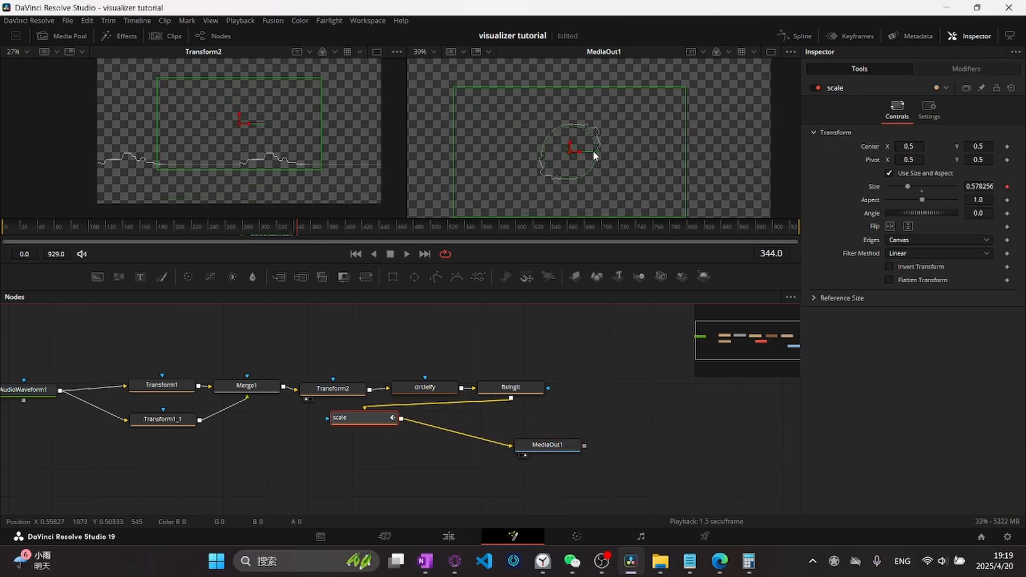
scroll(609, 109, "down", 3)
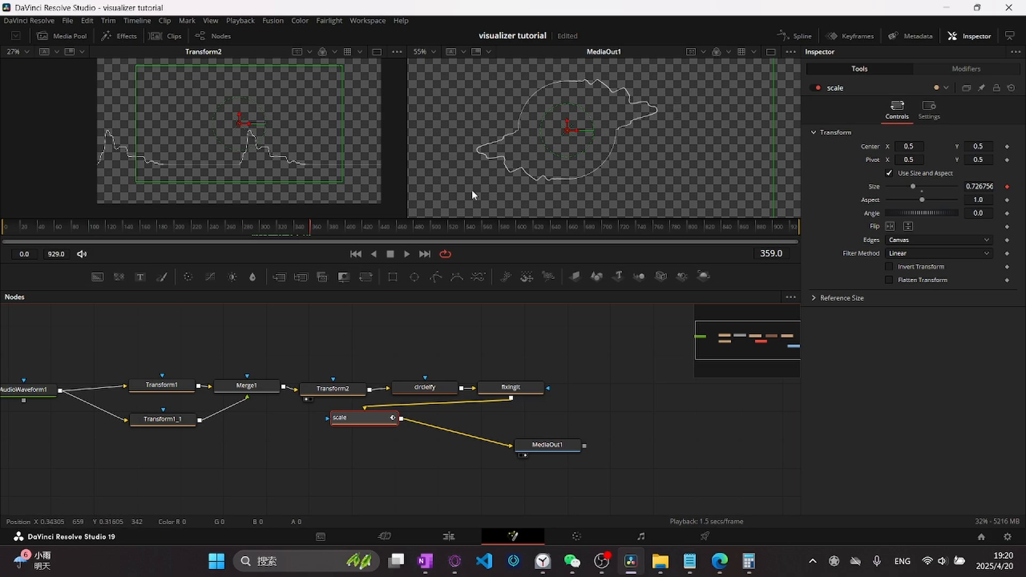
mouse_move(311, 239)
left_mouse_down()
mouse_move(337, 226)
mouse_move(465, 228)
mouse_move(302, 238)
left_mouse_up()
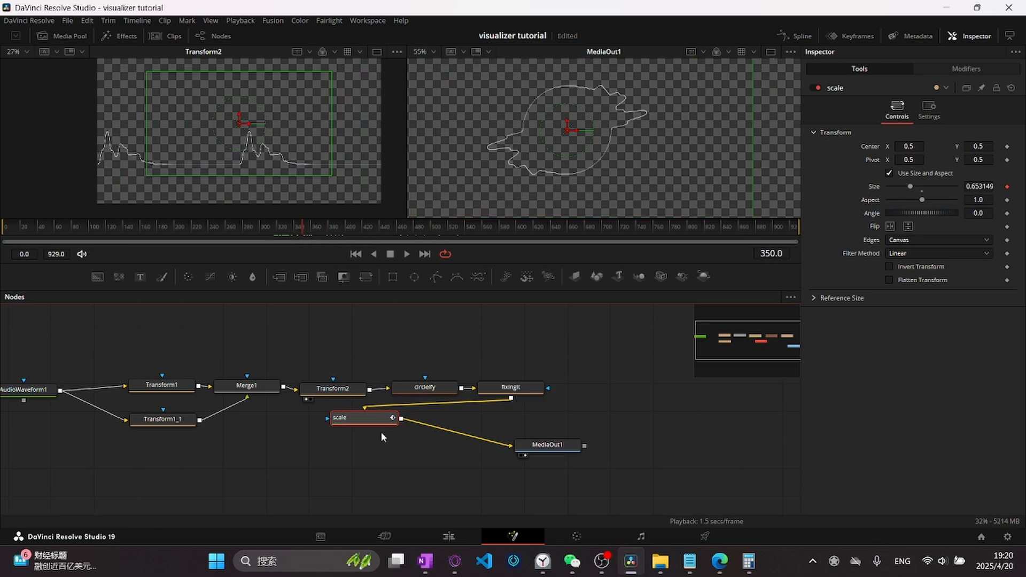
Step: Insert a Transform node between scale and MediaOut1 and rename it as rotation
key("shift+space")
type("trans")
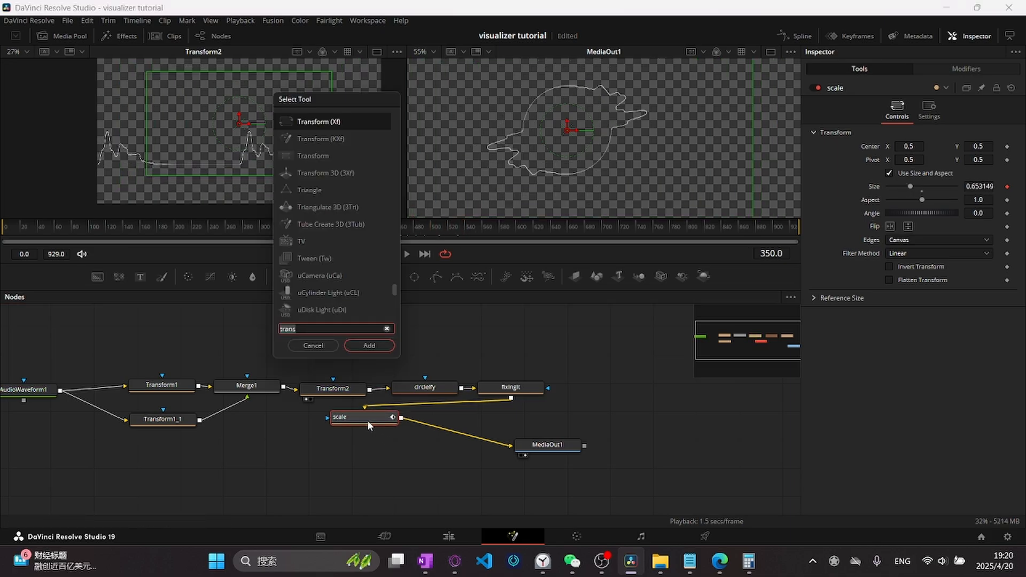
key("Return")
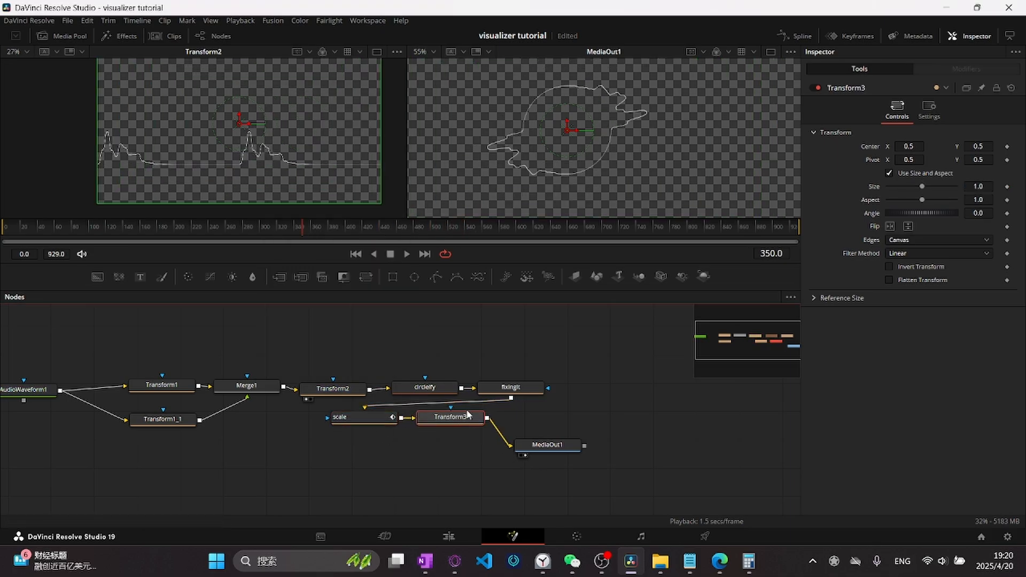
key("F2")
type("rotation")
key("Return")
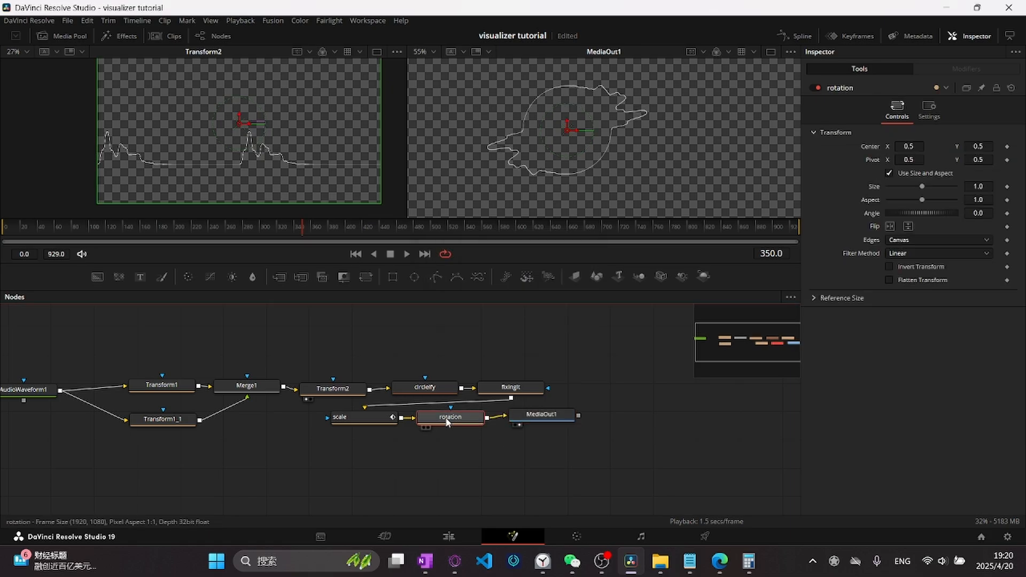
Step: Return the playhead to frame 0 and compare the lengths of Fusion Composition 1 and idols sample.wav in the Edit page timeline
left_click_drag(303, 228, 2, 239)
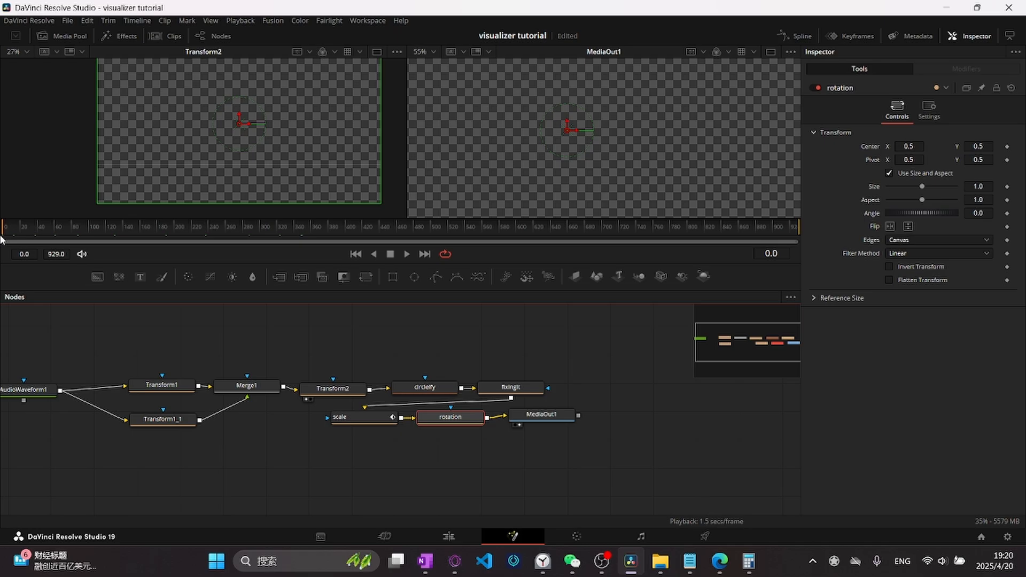
left_click(449, 536)
scroll(577, 408, "down", 4)
scroll(551, 398, "up", 1)
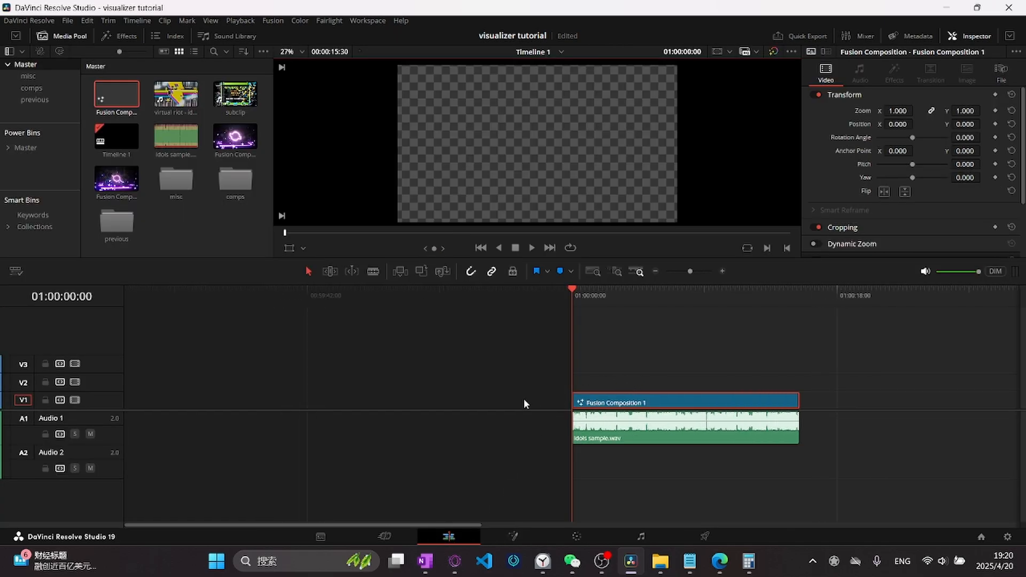
left_click(795, 413)
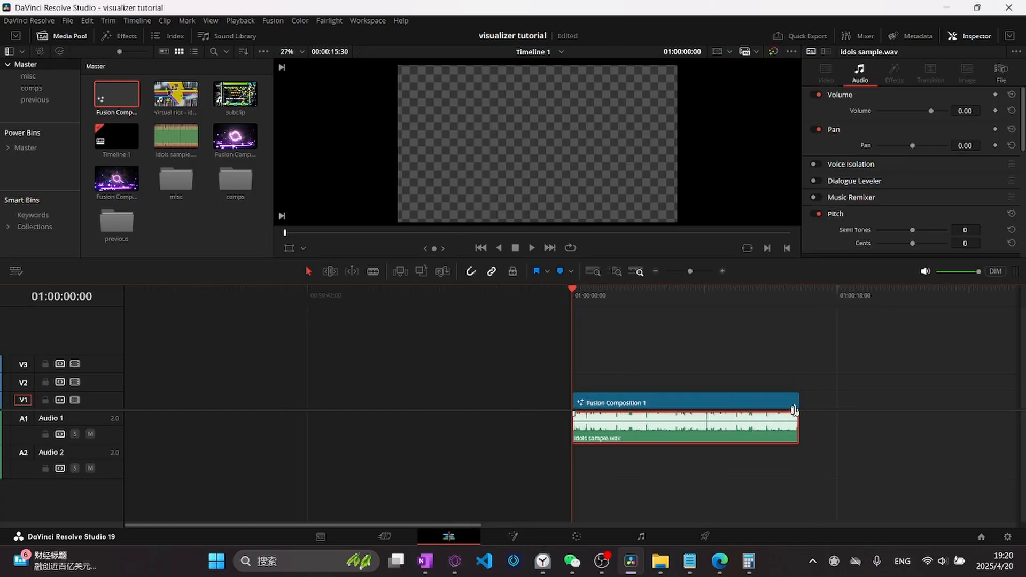
left_click(629, 369)
left_click(665, 407)
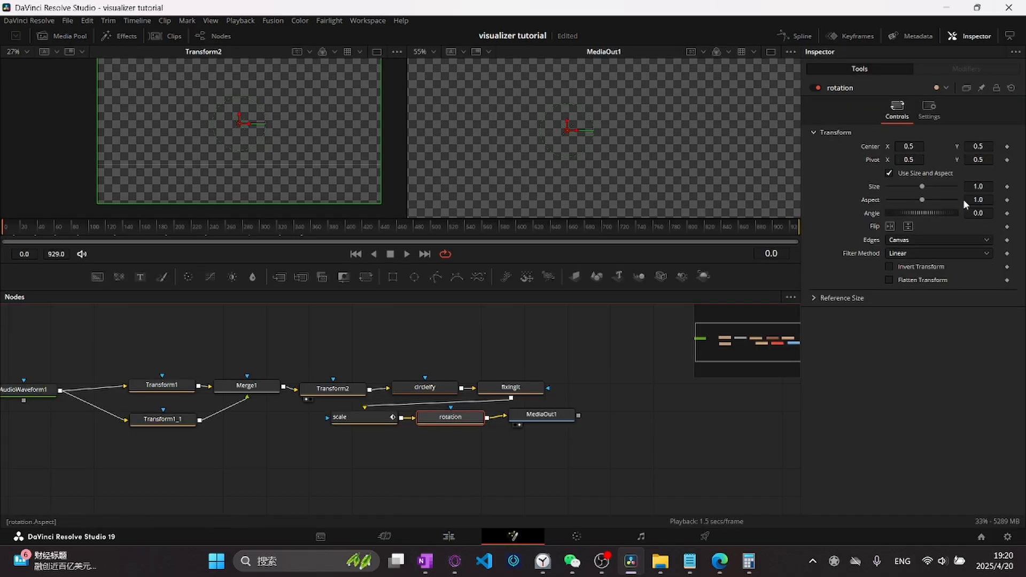
Step: Keyframe the rotation node's Angle from 0 at frame 0 to 720 at frame 929
left_click(1007, 214)
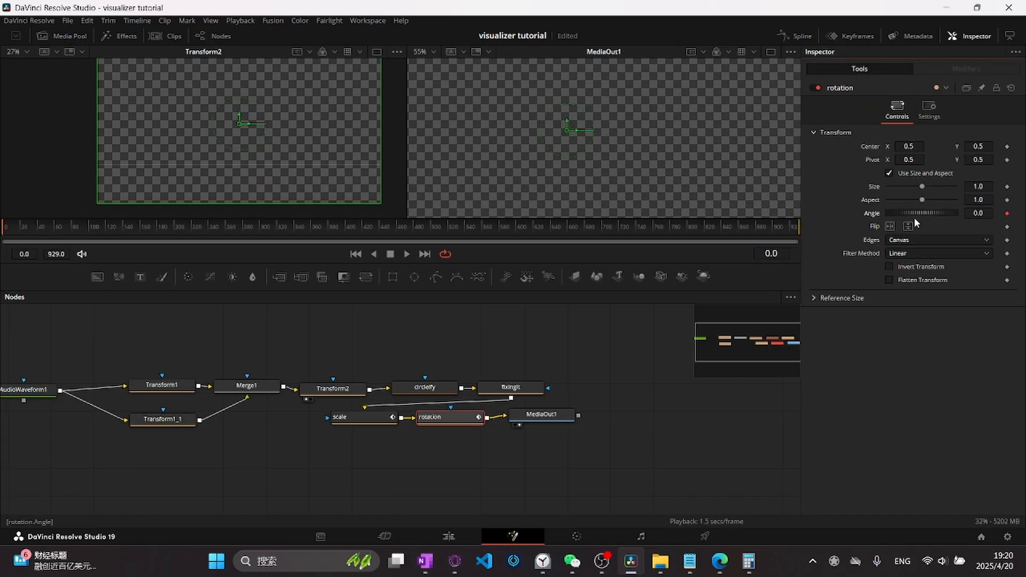
left_click_drag(15, 230, 818, 231)
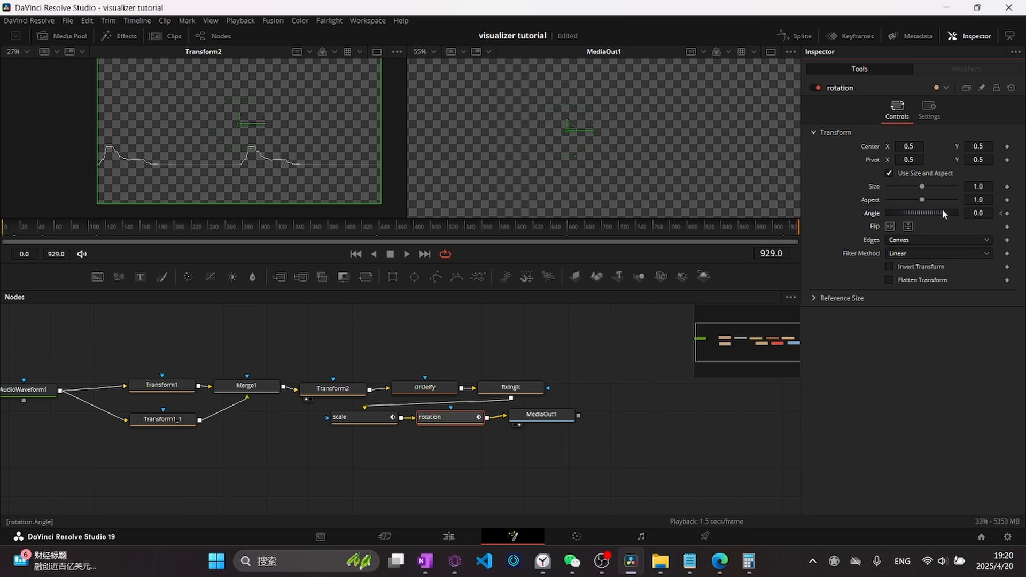
left_click(980, 213)
type("720")
key("Tab")
scroll(661, 382, "down", 2)
left_click_drag(660, 384, 614, 409)
mouse_move(646, 117)
left_mouse_down()
mouse_move(595, 131)
mouse_move(635, 130)
left_mouse_up()
scroll(635, 130, "down", 2)
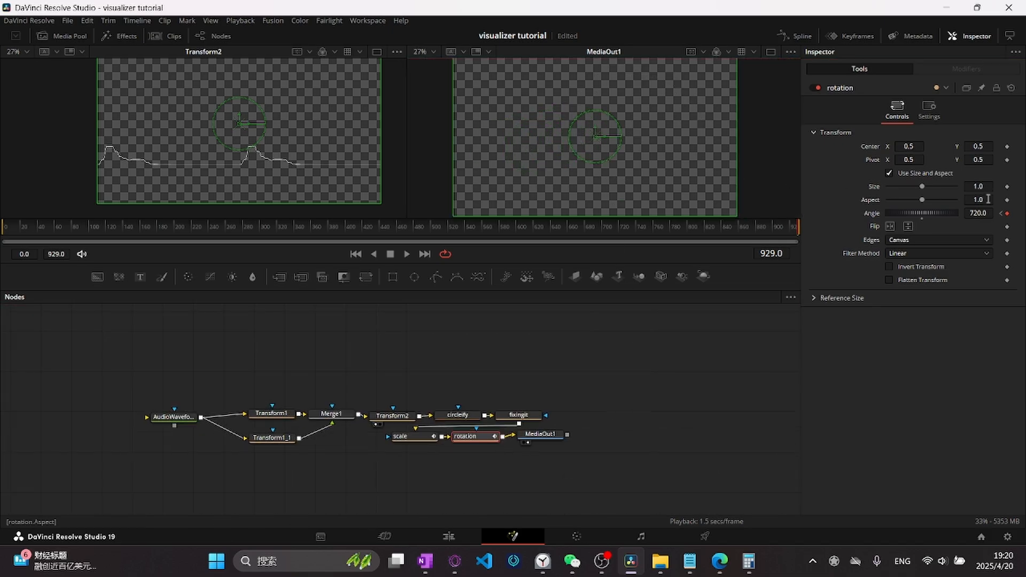
Step: Preview the visualizer's rotation by scrubbing through the middle of the composition, including frames 574 and 478
left_click_drag(610, 229, 494, 225)
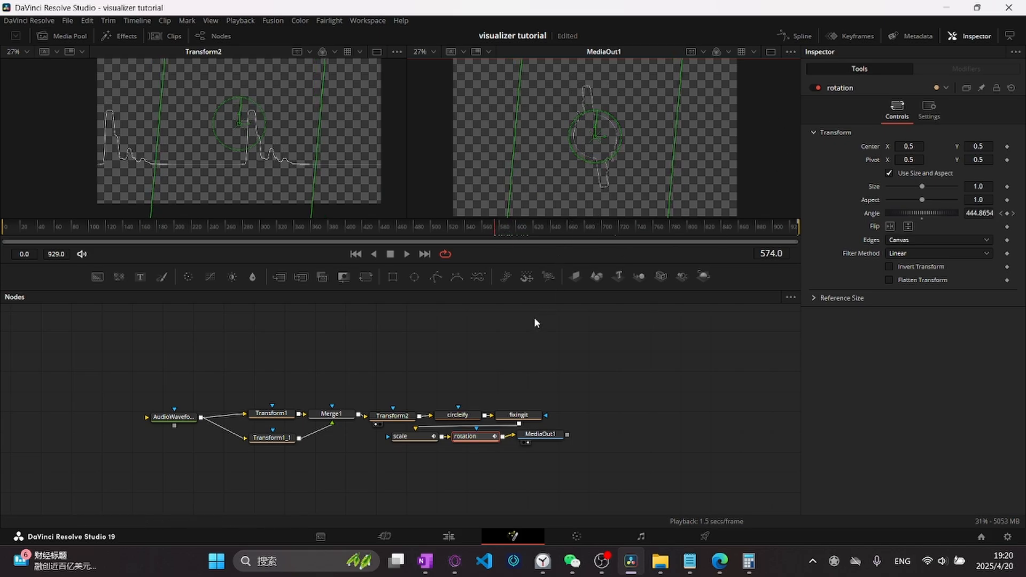
left_click(419, 235)
left_click_drag(418, 235, 601, 224)
left_click_drag(464, 228, 412, 229)
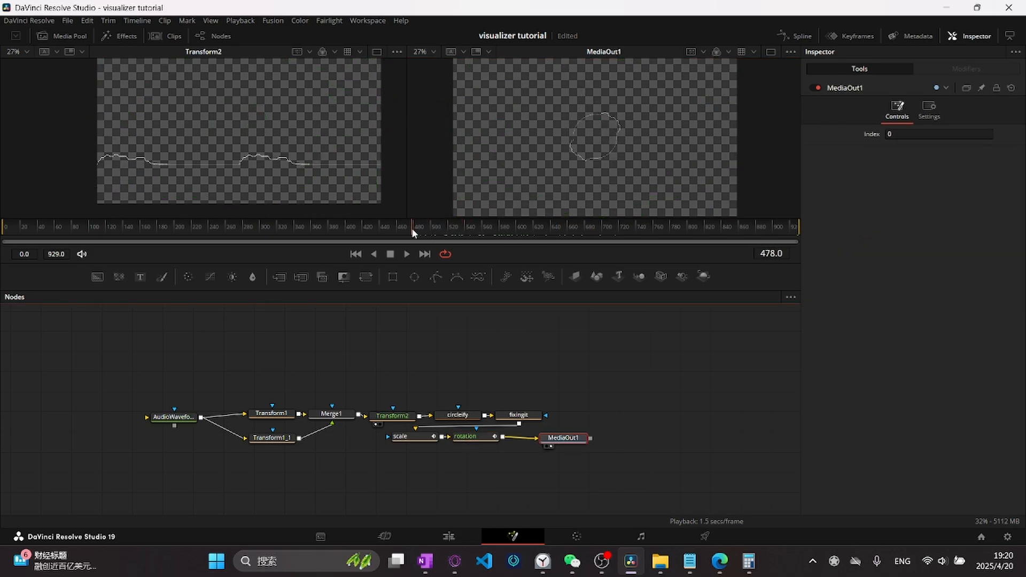
Step: Add an XGlow node between the rotation node and MediaOut1
scroll(518, 469, "up", 5)
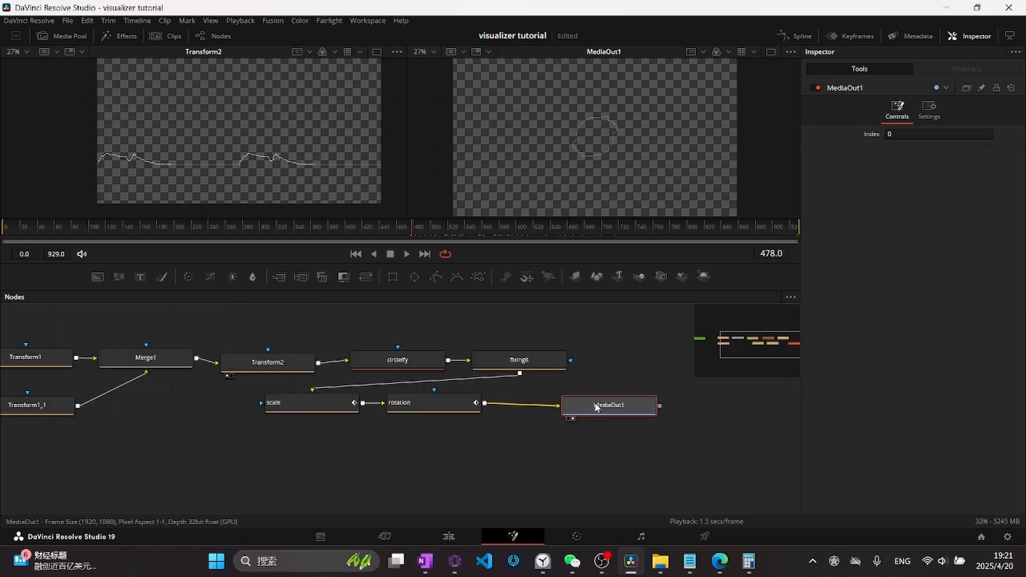
left_click(451, 404)
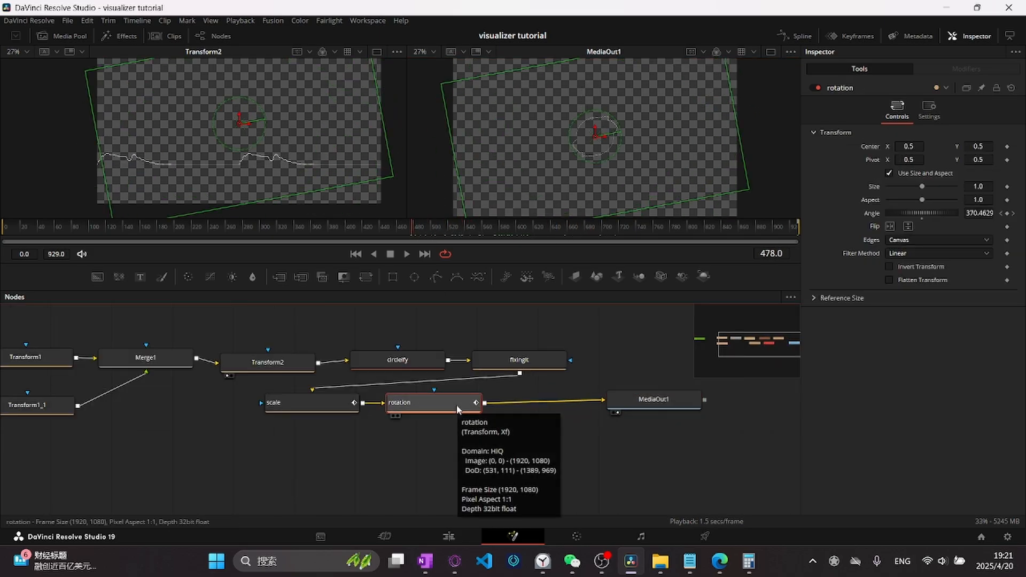
type("trans")
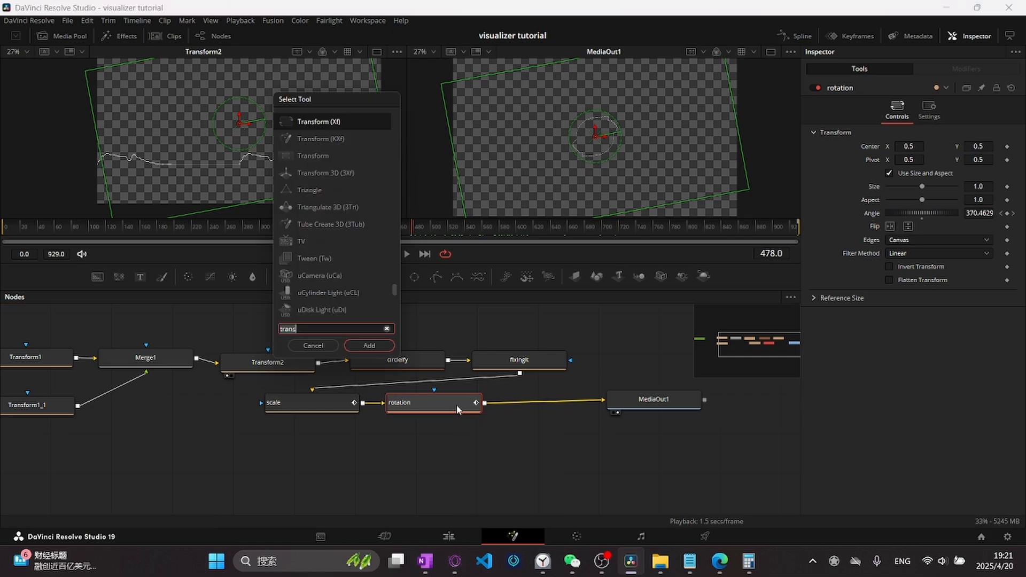
key("BackSpace")
key("BackSpace")
key("BackSpace")
key("BackSpace")
key("BackSpace")
type("xgl")
key("Return")
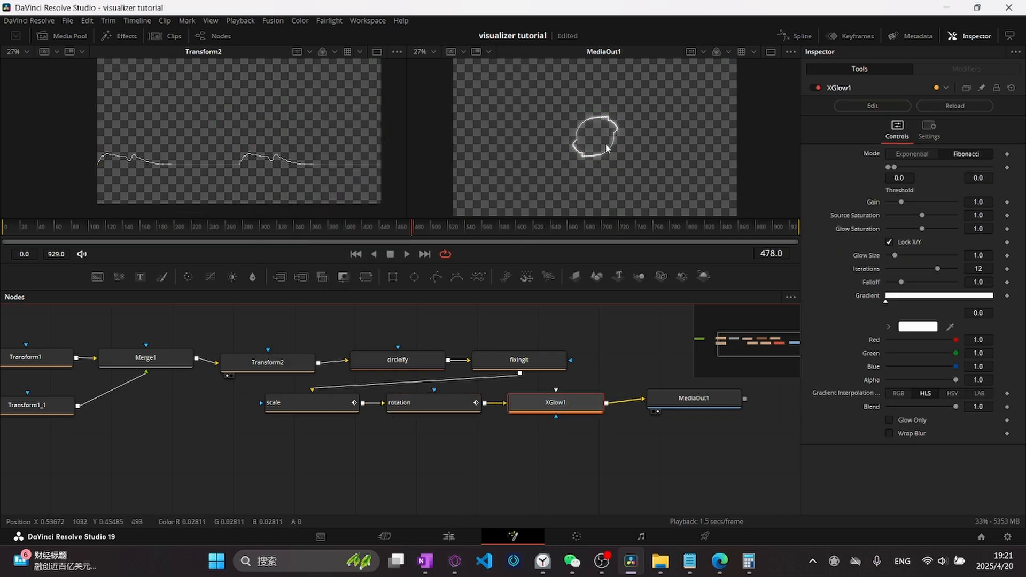
Step: Set the XGlow node's gradient color to purple, #bf00ff
scroll(615, 155, "down", 2)
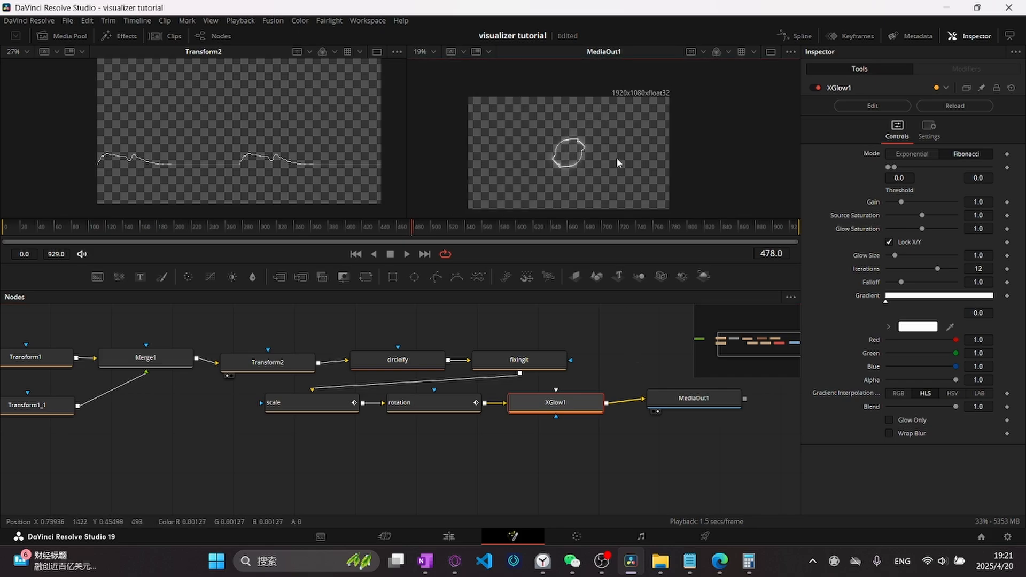
scroll(616, 158, "up", 2)
left_click(917, 326)
left_click_drag(552, 216, 525, 185)
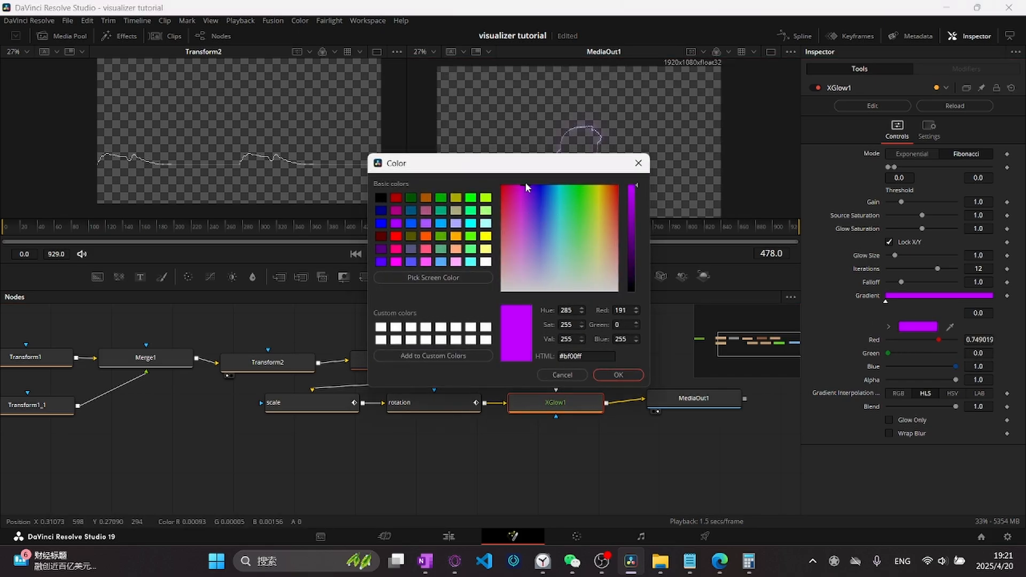
left_click(618, 375)
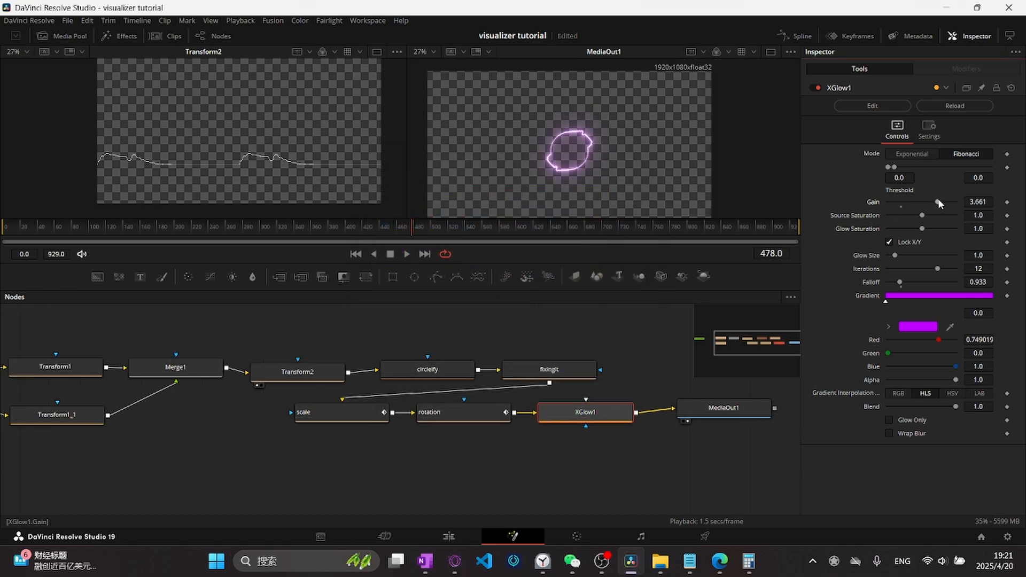
Step: Tune the XGlow node to Gain 2.323, Falloff 0.717, Source Saturation 1.102 and Glow Saturation 2.0
mouse_move(957, 197)
left_mouse_down()
mouse_move(928, 201)
mouse_move(948, 205)
left_mouse_up()
left_click_drag(901, 282, 898, 280)
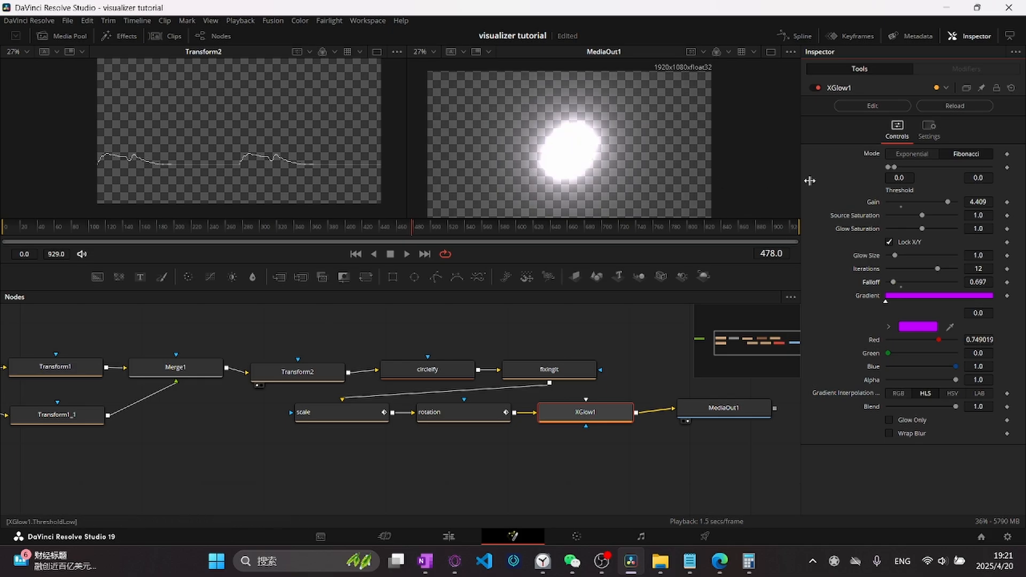
left_click_drag(945, 203, 925, 210)
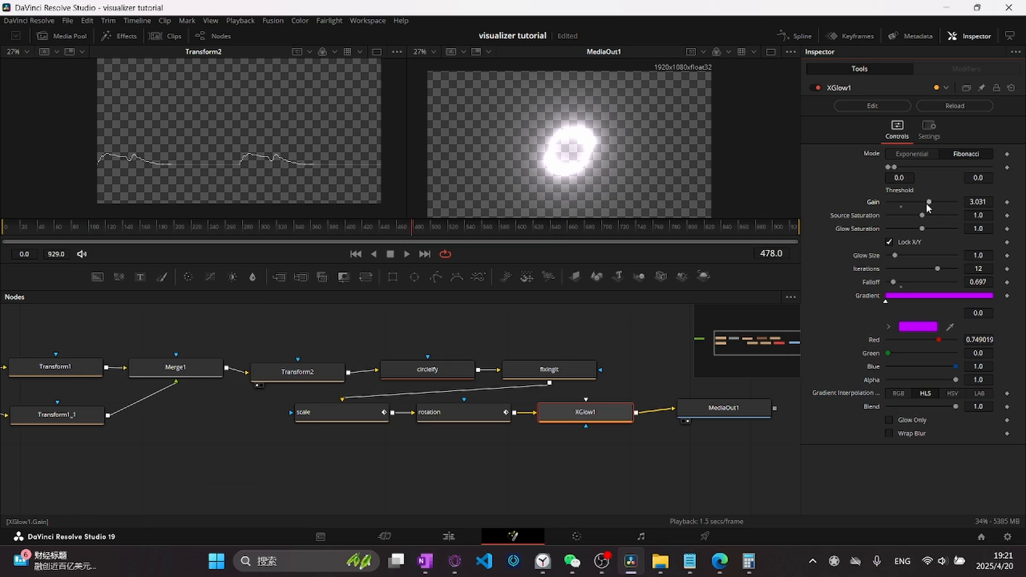
left_click_drag(930, 204, 979, 203)
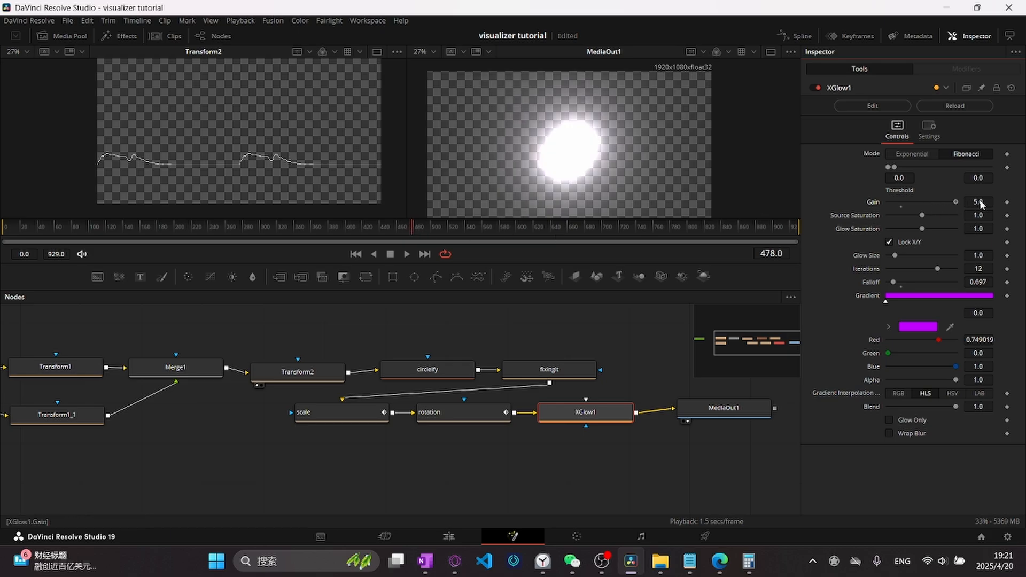
left_click_drag(911, 213, 905, 210)
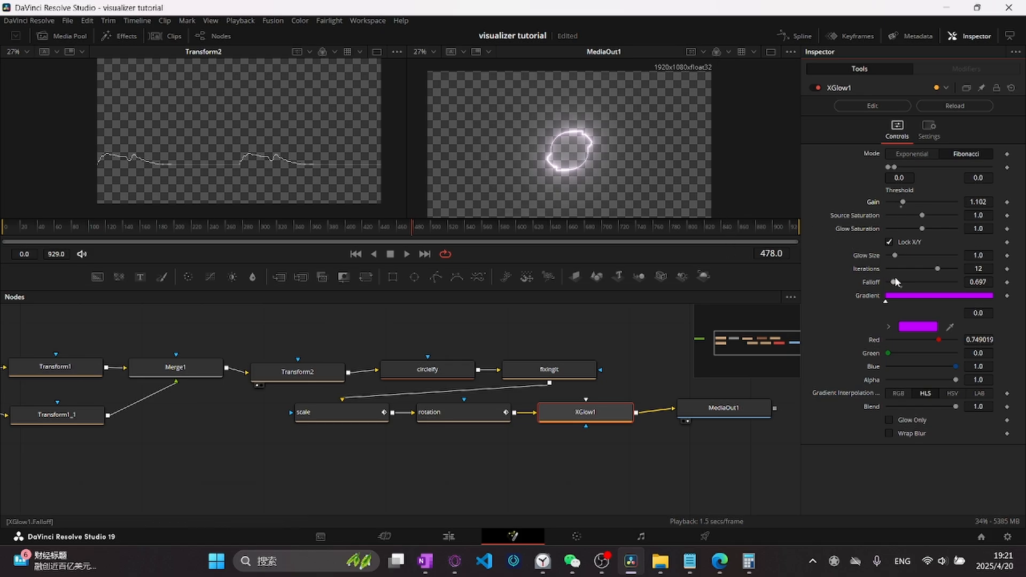
left_click_drag(899, 201, 970, 199)
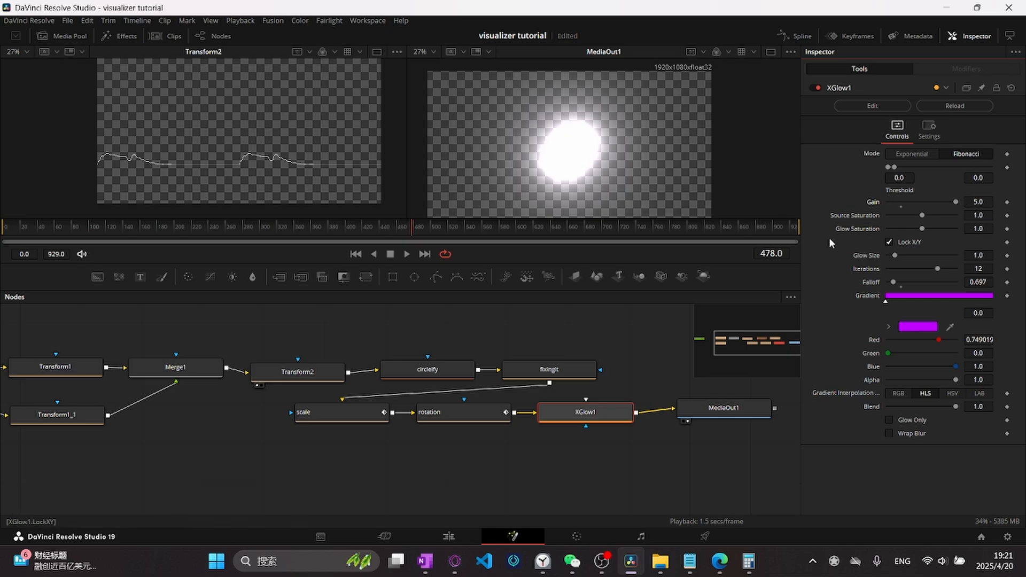
left_click_drag(891, 282, 893, 282)
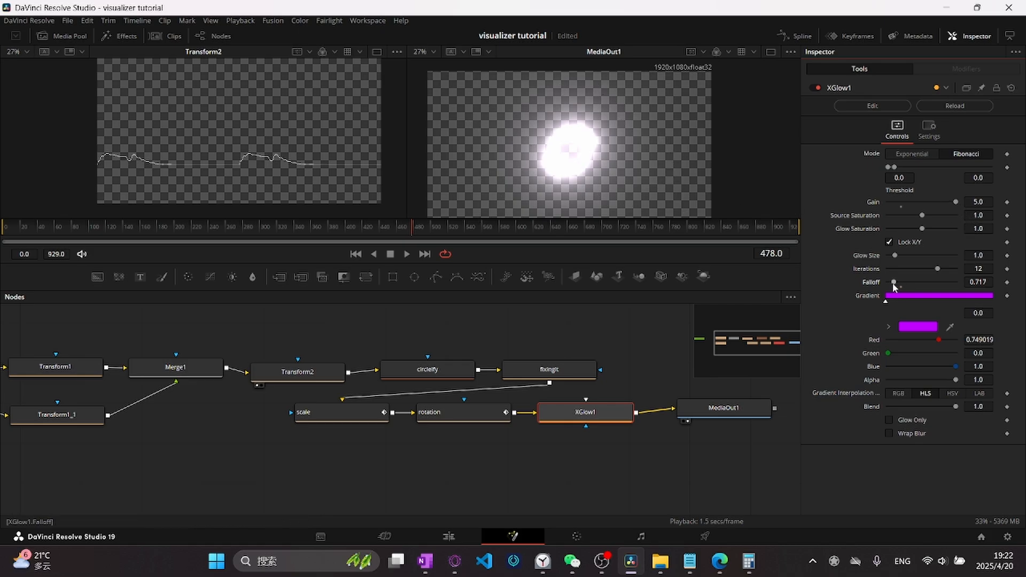
left_click_drag(895, 281, 895, 284)
left_click_drag(956, 203, 919, 205)
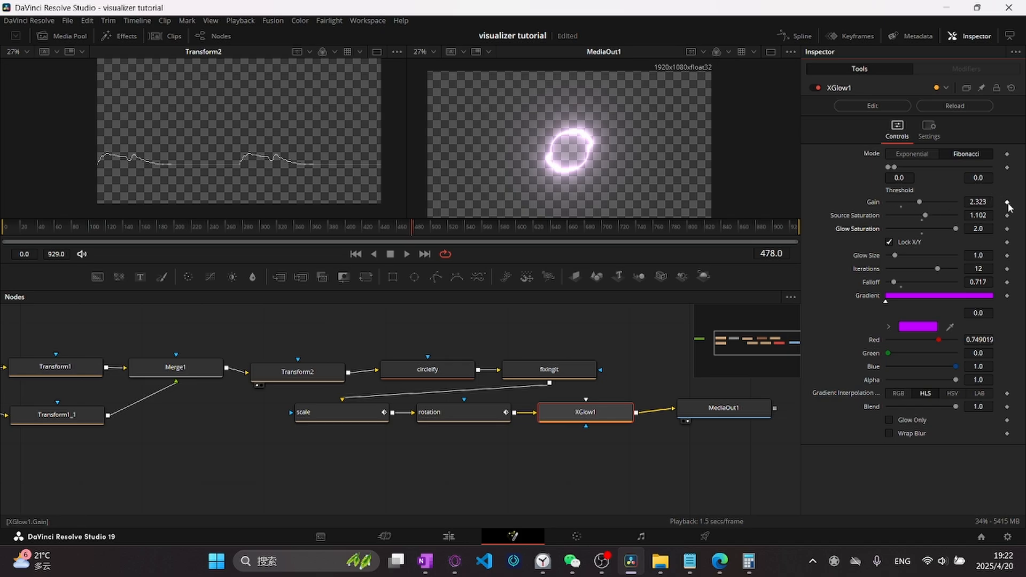
Step: Modify XGlow's Gain with Suck Less Audio (WAV), paste the path of idols sample.wav as its wave file and reload the sample
right_click(1009, 207)
mouse_move(1000, 253)
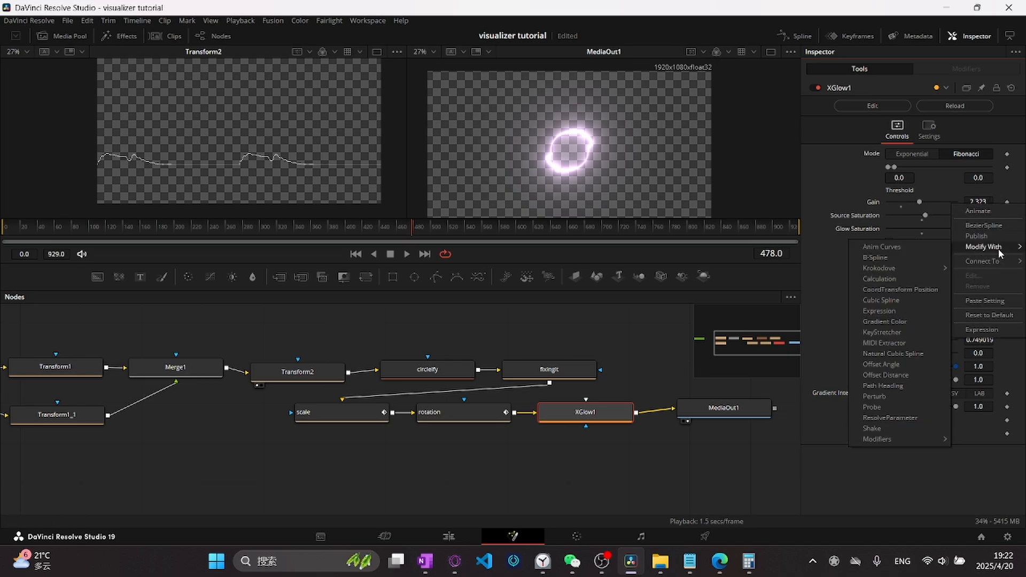
mouse_move(875, 439)
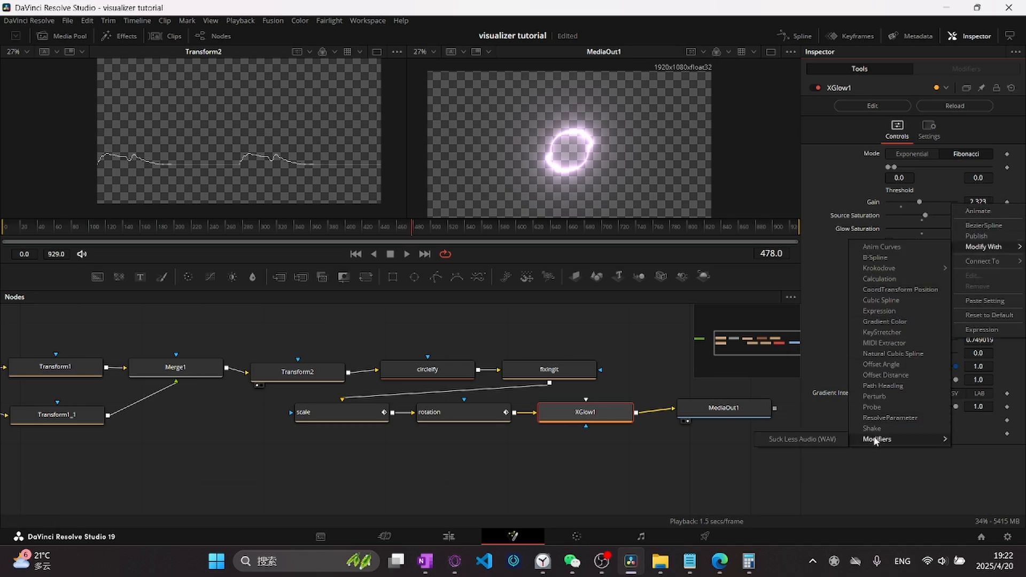
left_click(820, 442)
left_click(961, 69)
left_click(938, 147)
key("ctrl+v")
left_click(936, 175)
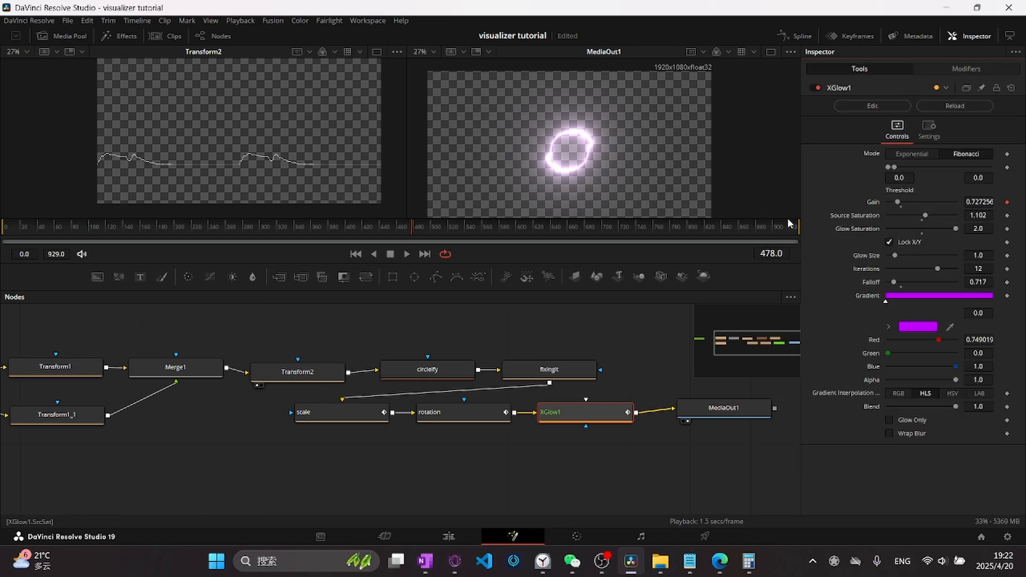
Step: Raise the Gain modifier's Amplitude Scale to about 4 and XGlow's Falloff to 0.7354, checking the glow at frames 534, 455 and 474
left_click_drag(425, 229, 459, 227)
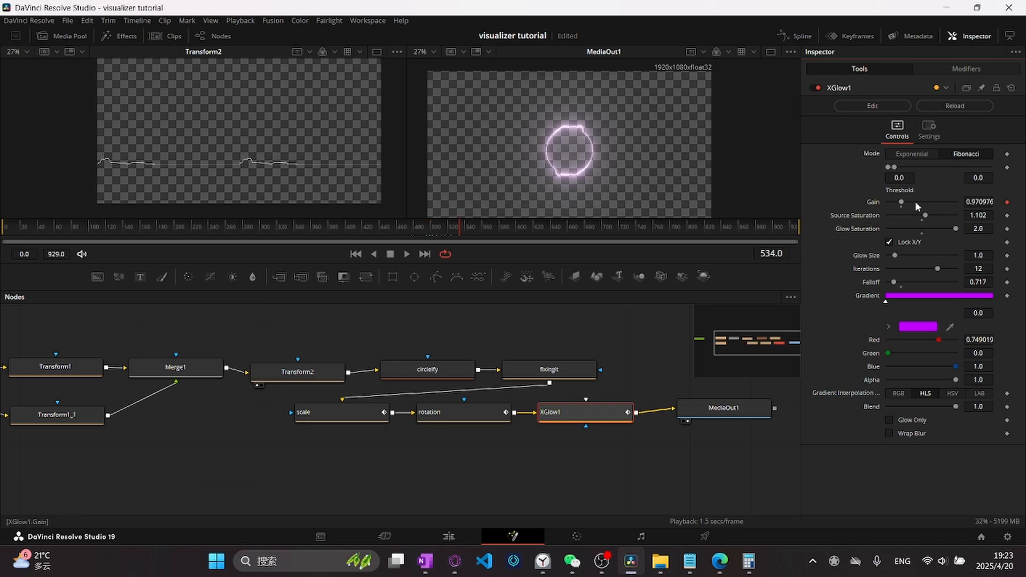
left_click(959, 70)
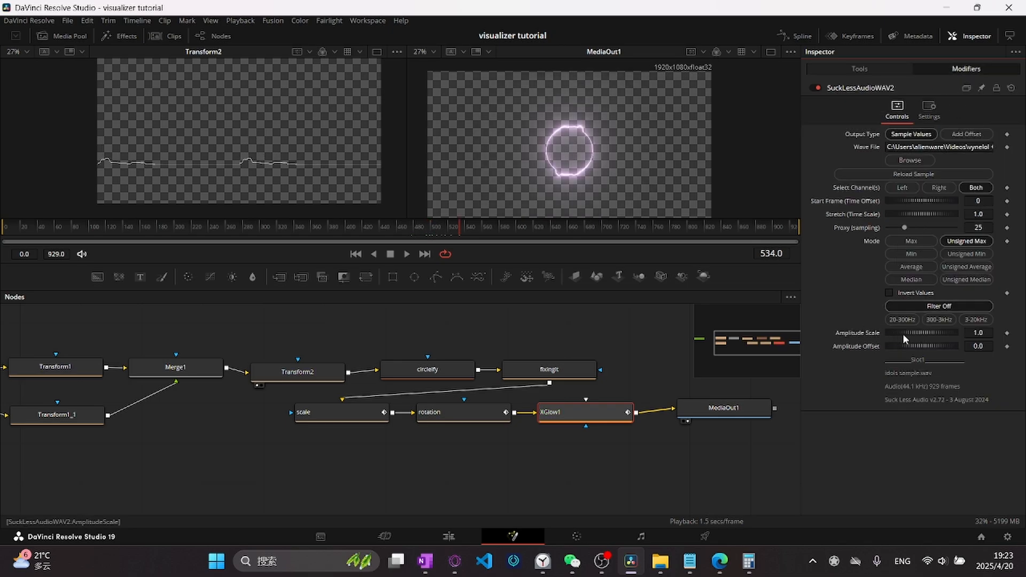
left_click_drag(906, 332, 951, 327)
left_click_drag(470, 230, 392, 224)
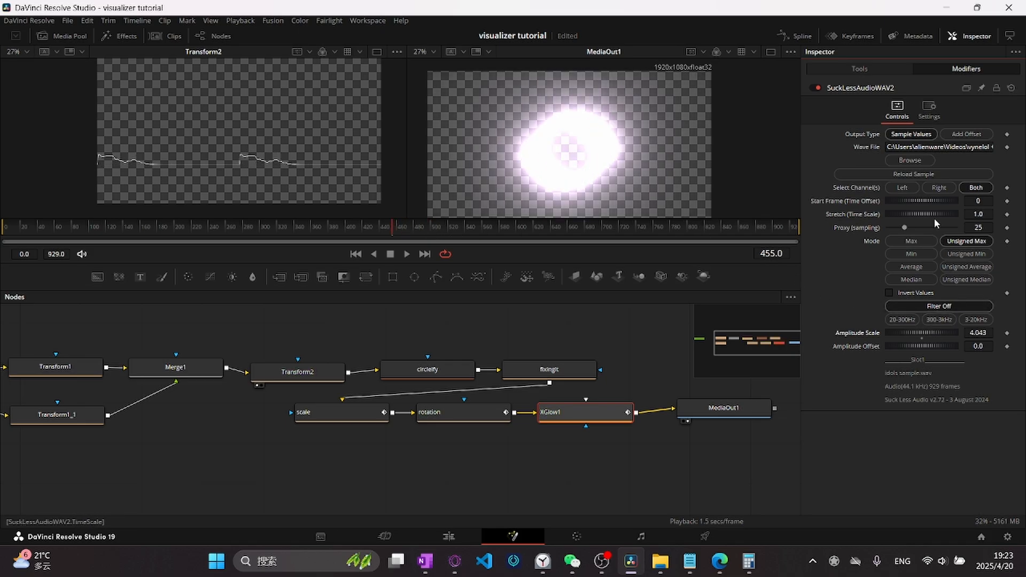
left_click_drag(931, 330, 928, 331)
left_click(868, 69)
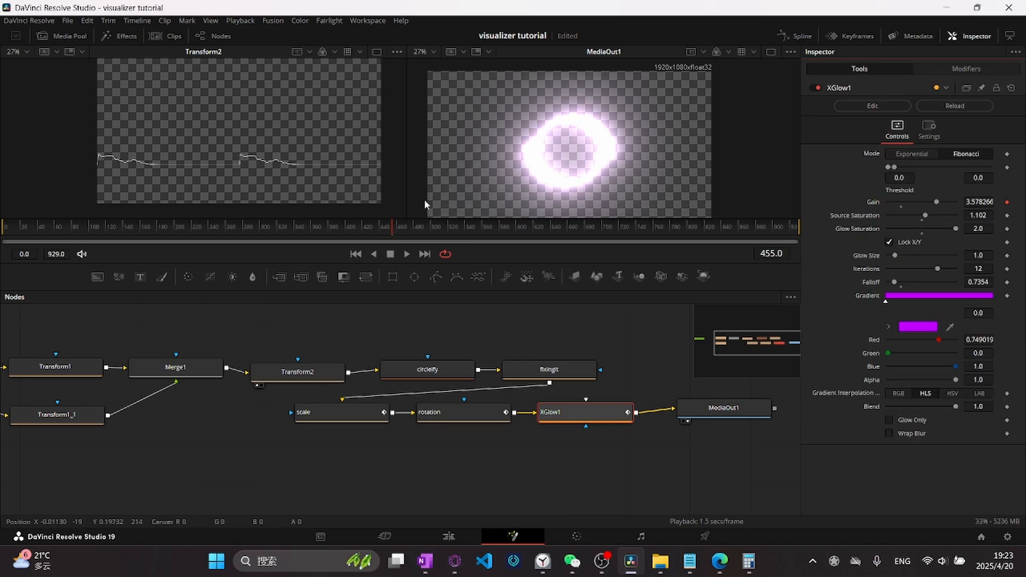
left_click_drag(395, 233, 409, 231)
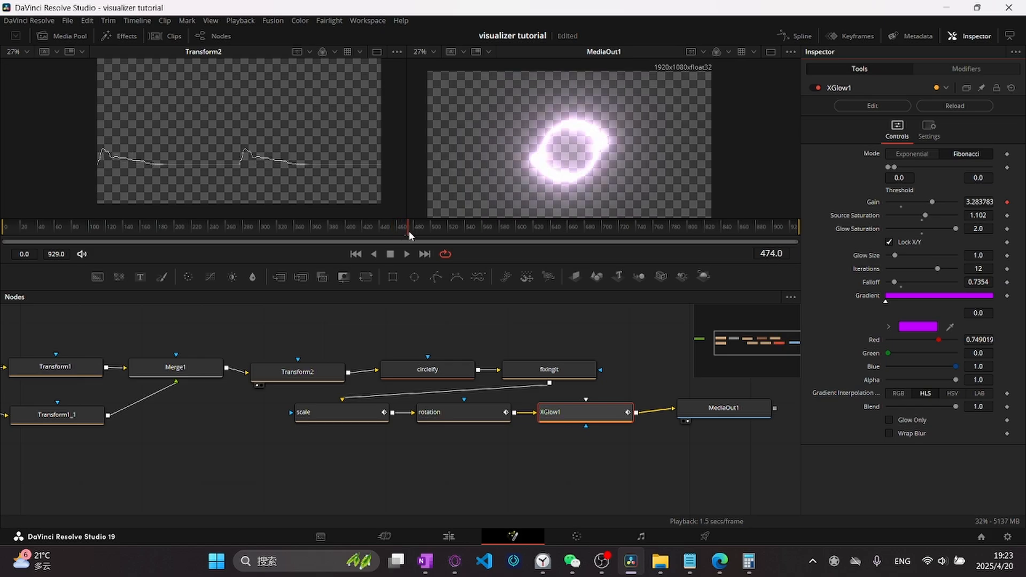
Step: Group all nodes except MediaOut1 and rename the group as visualizer
left_click_drag(704, 417, 711, 425)
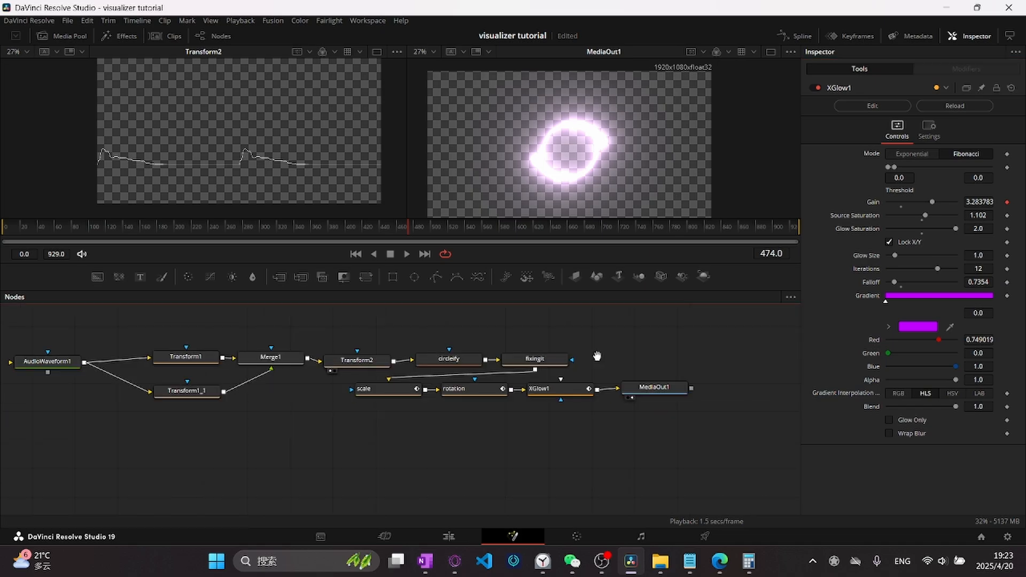
left_click_drag(597, 358, 666, 367)
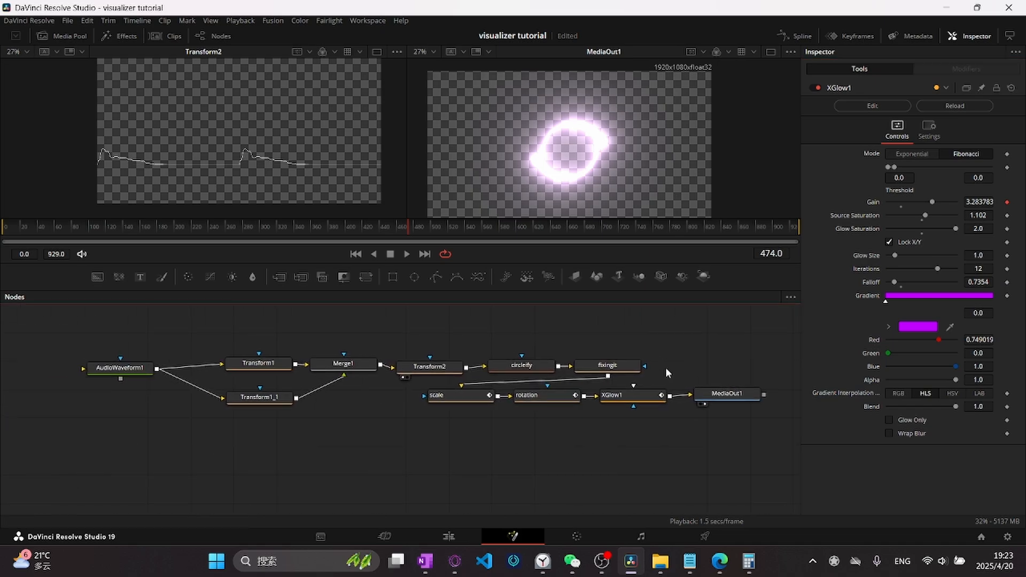
left_click_drag(75, 330, 658, 438)
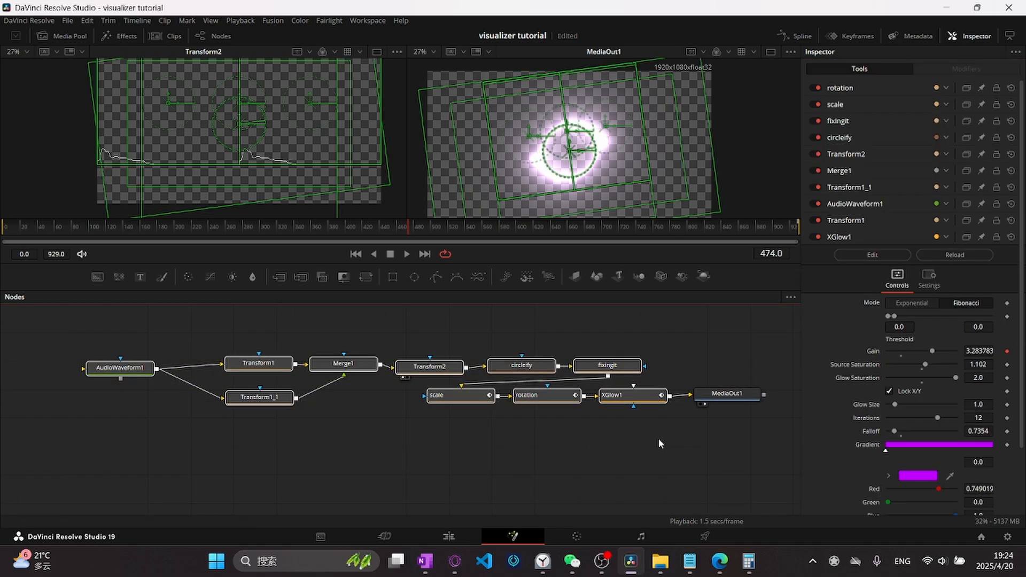
key("ctrl+g")
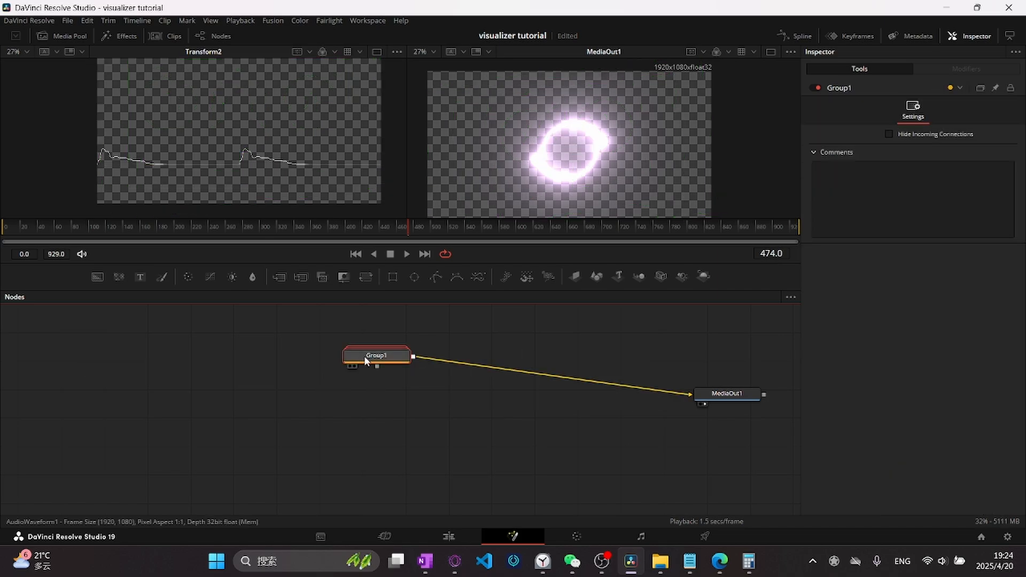
left_click_drag(366, 359, 364, 384)
key("F2")
type("visualizer")
key("Return")
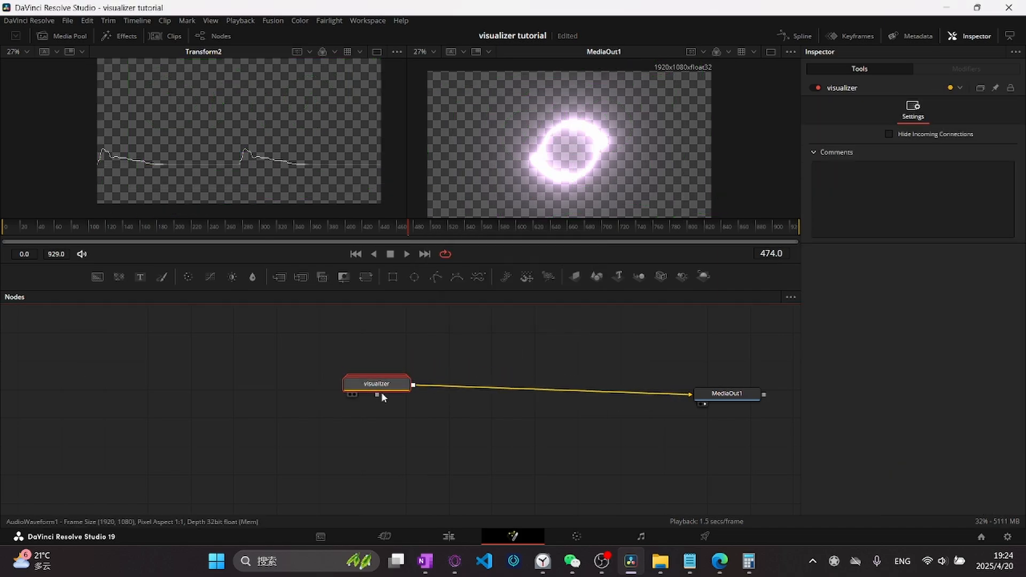
Step: Move the visualizer group and MediaOut1 closer together in the node graph, and preview the composition at frame 489
left_click(492, 357)
left_click_drag(377, 384, 406, 399)
left_click_drag(661, 313, 542, 365)
left_click_drag(607, 448, 549, 454)
left_click_drag(561, 205, 586, 176)
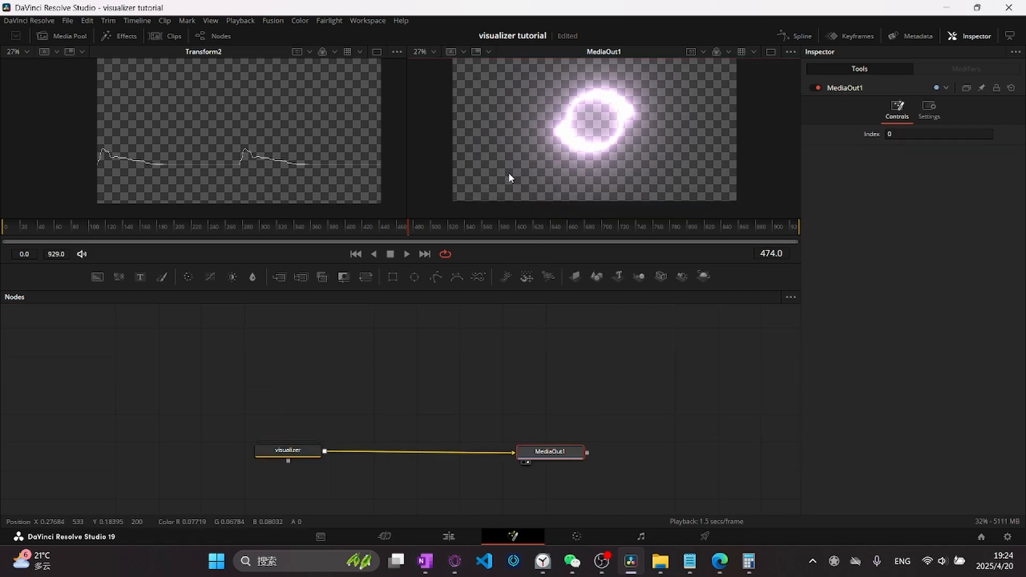
left_click_drag(409, 229, 421, 229)
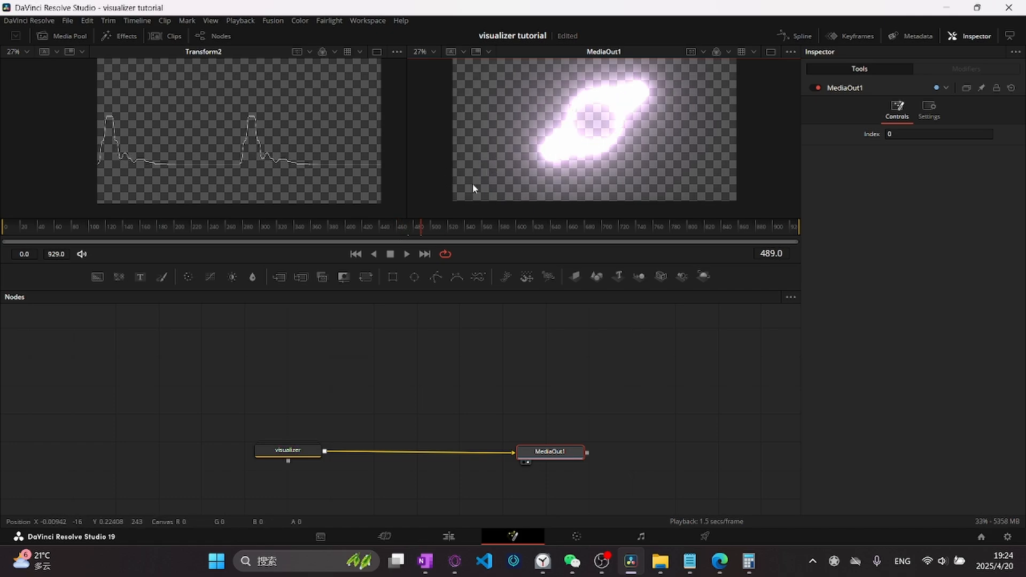
left_click_drag(554, 453, 491, 457)
Step: Add an unconnected MultiMerge node above the connection between visualizer and MediaOut1
left_click(468, 378)
key("shift+space")
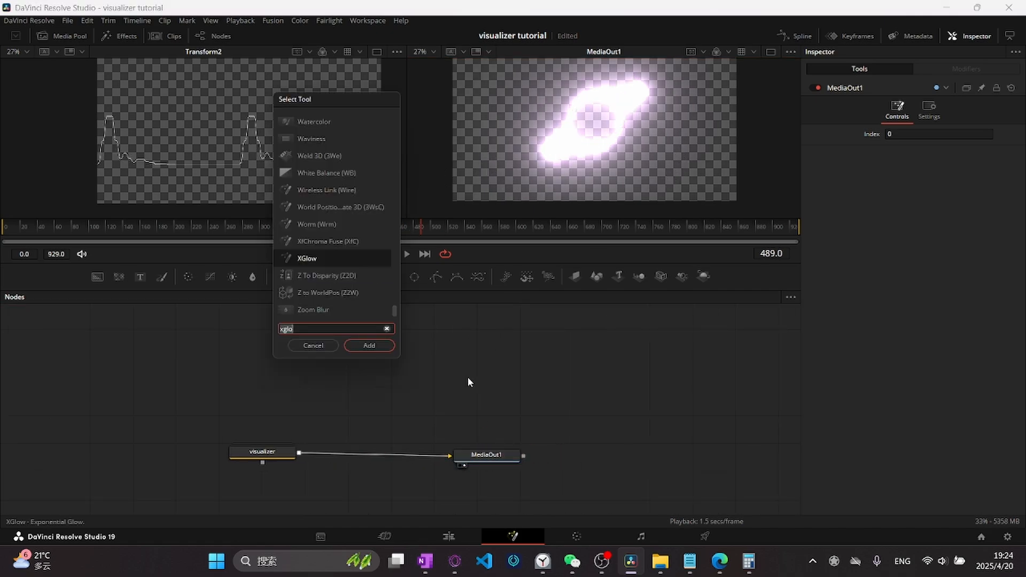
type("multi")
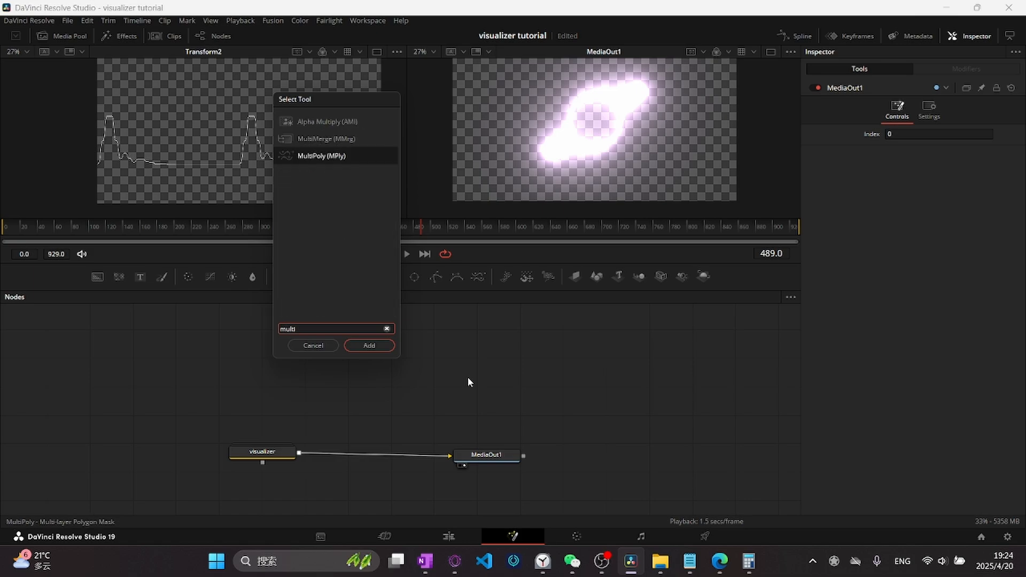
double_click(319, 139)
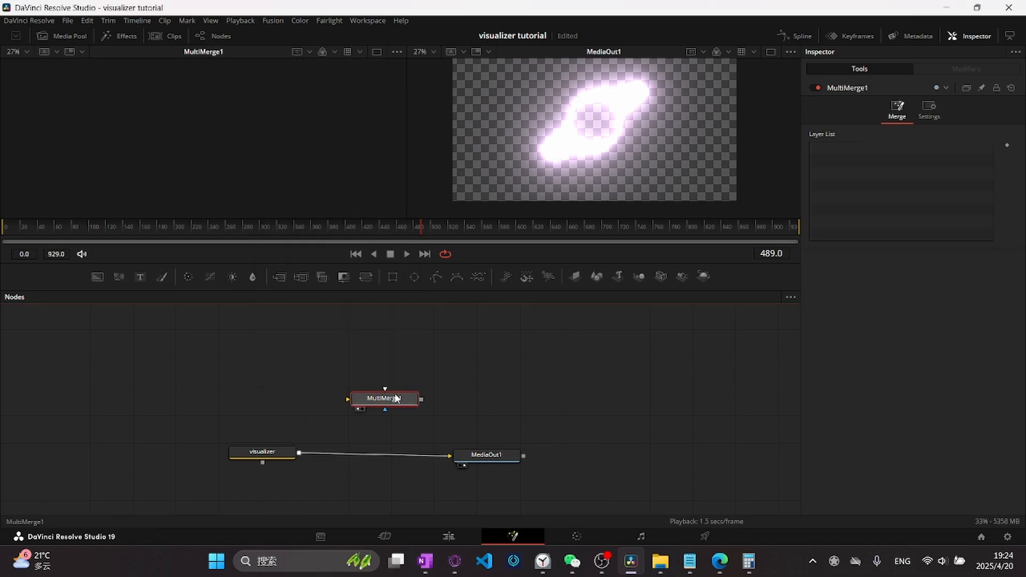
left_click(481, 394)
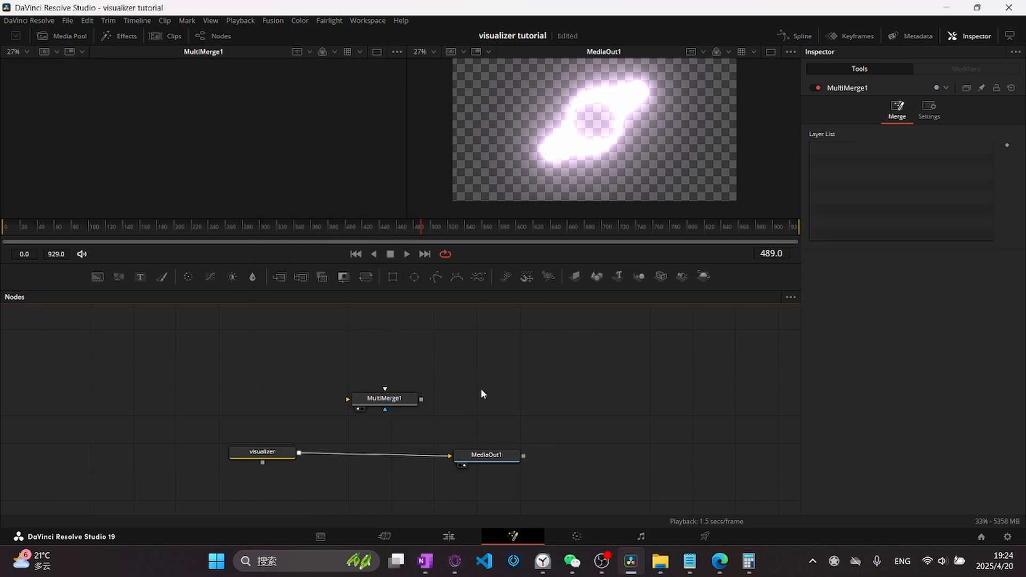
left_click(380, 405)
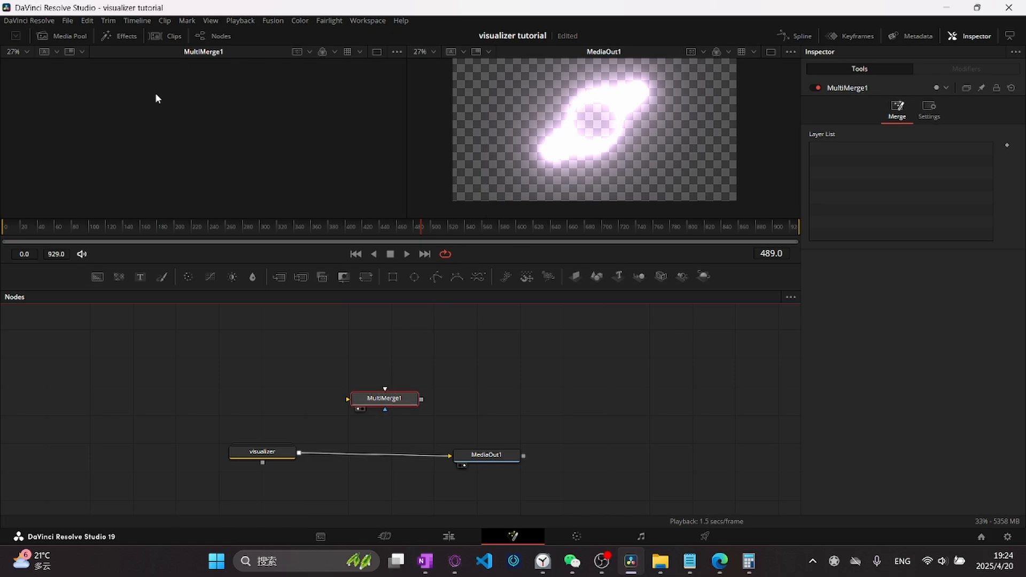
left_click(483, 388)
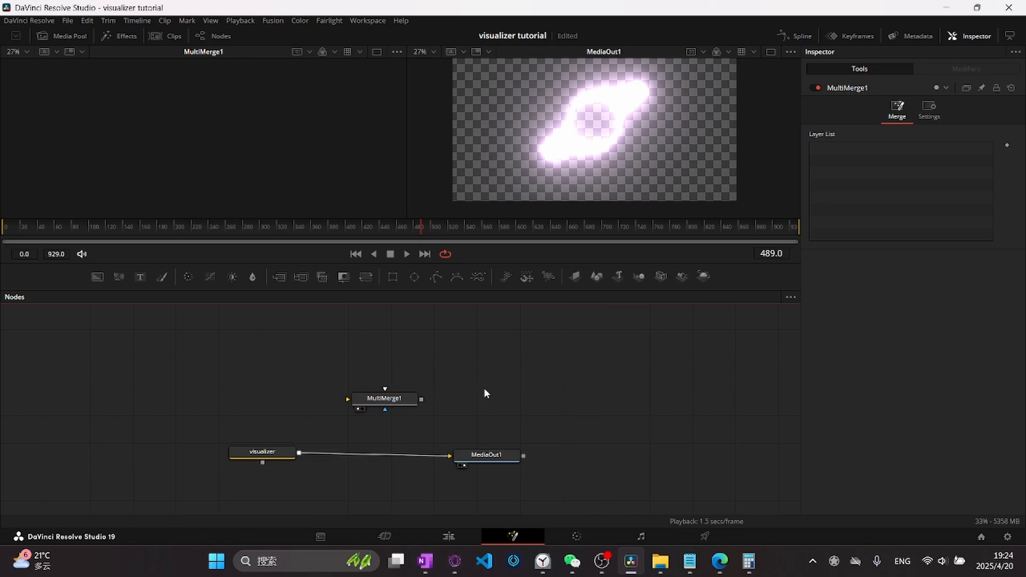
Step: Add a Text node near the MultiMerge and attach a Transform node to its output
left_click_drag(389, 401, 393, 406)
left_click(481, 386)
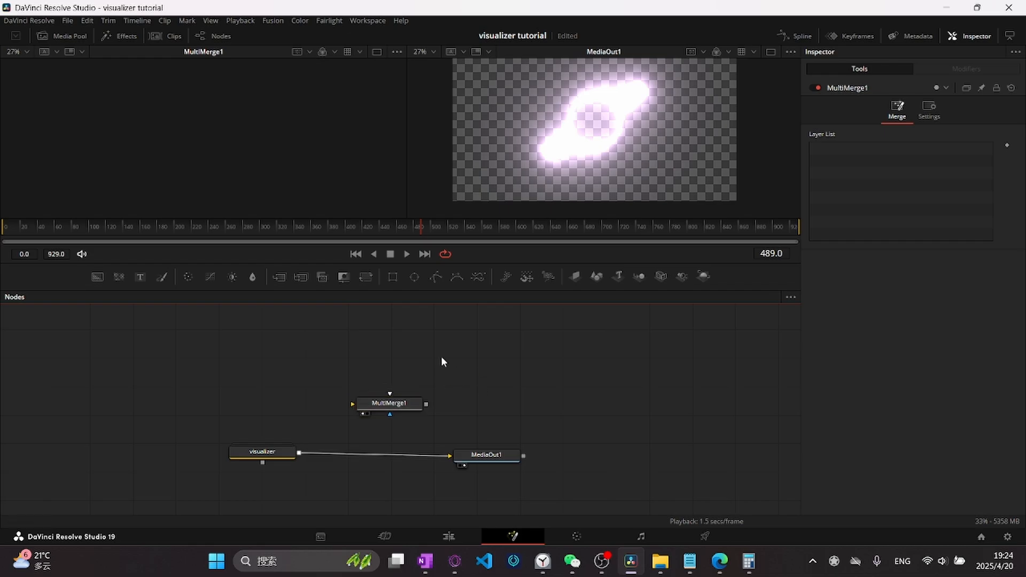
left_click_drag(441, 362, 489, 369)
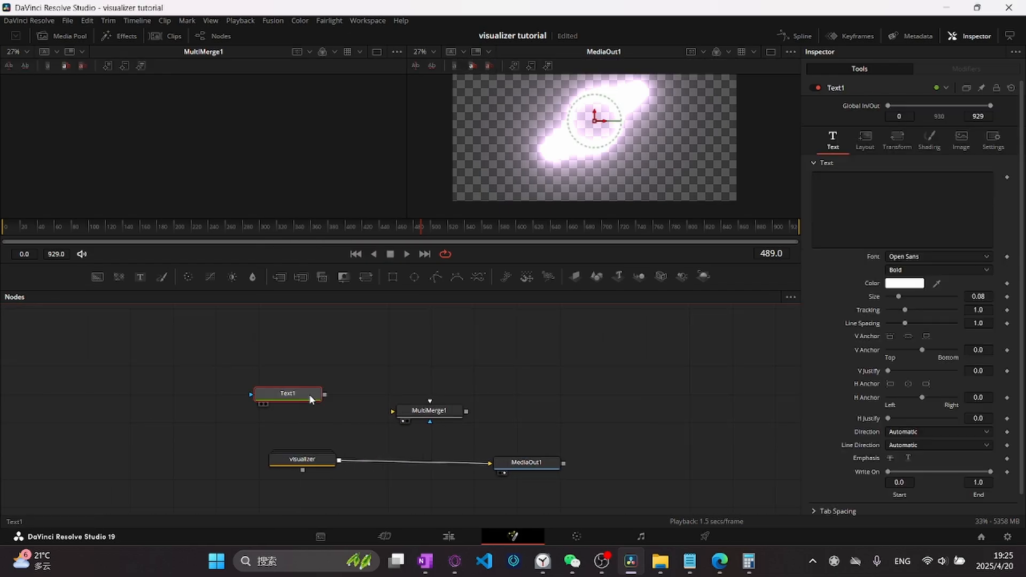
key("shift+space")
type("trans")
key("Return")
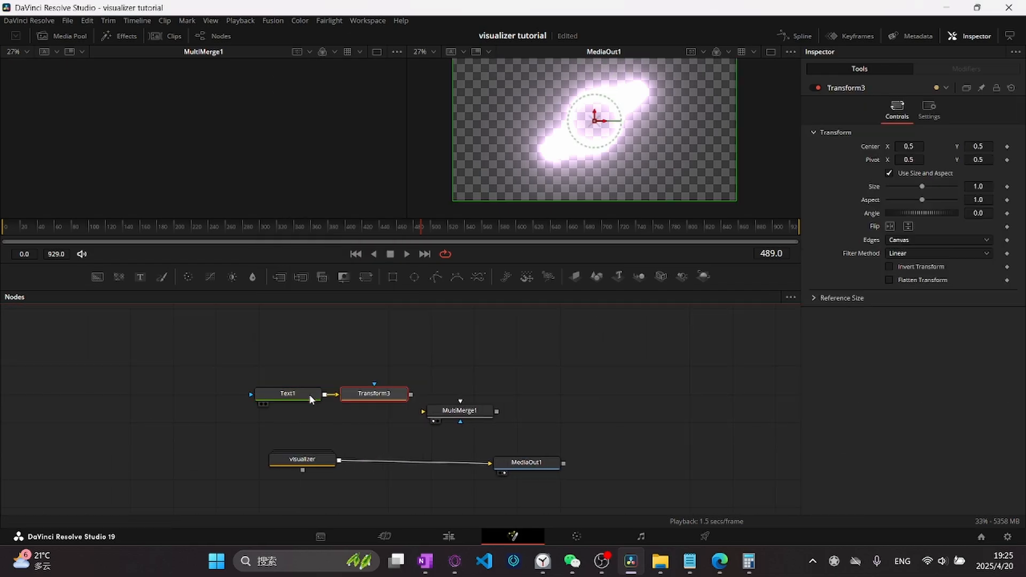
Step: Add a Background node as the MultiMerge's background and connect the text's Transform to the MultiMerge as a layer
left_click(294, 392)
left_click_drag(410, 394, 457, 411)
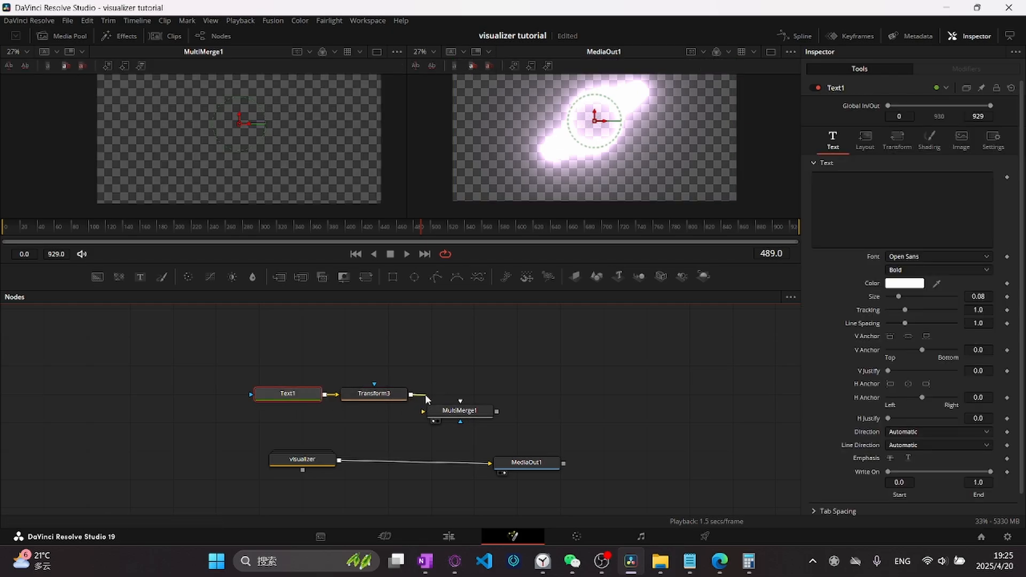
left_click(421, 408)
left_click(474, 408)
left_click(508, 368)
key("shift+space")
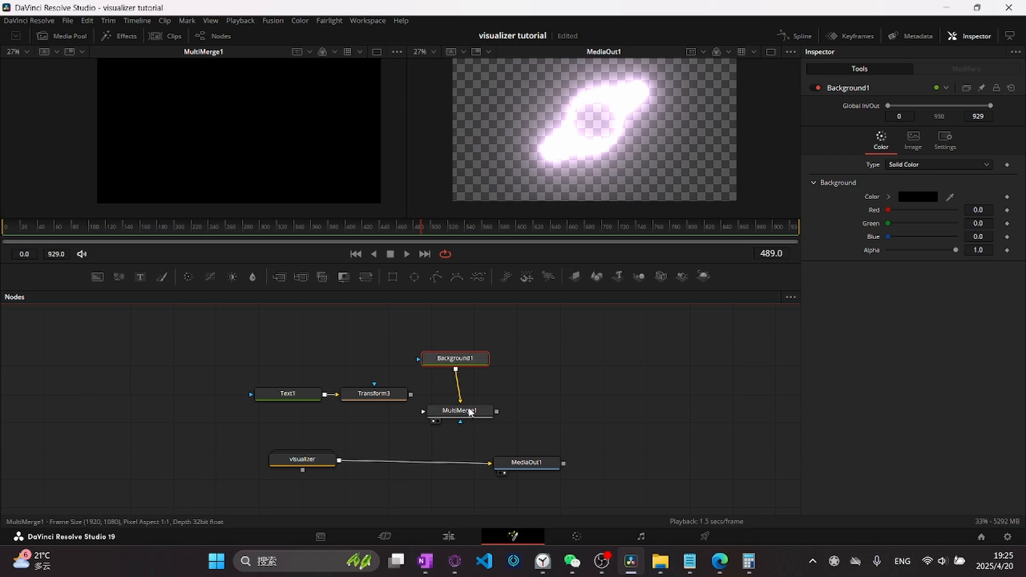
left_click(470, 413)
left_click_drag(467, 362, 478, 362)
left_click_drag(411, 394, 454, 410)
Step: Enter "virtual riot" and "idols" on two separate lines as the text of the Text1 node
left_click_drag(282, 371, 364, 392)
left_click(296, 394)
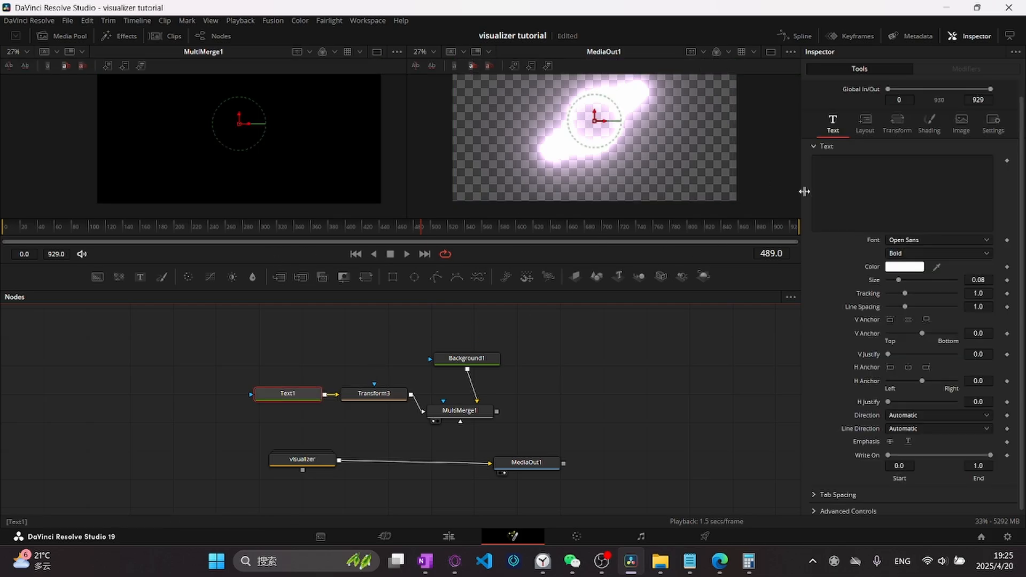
left_click(873, 178)
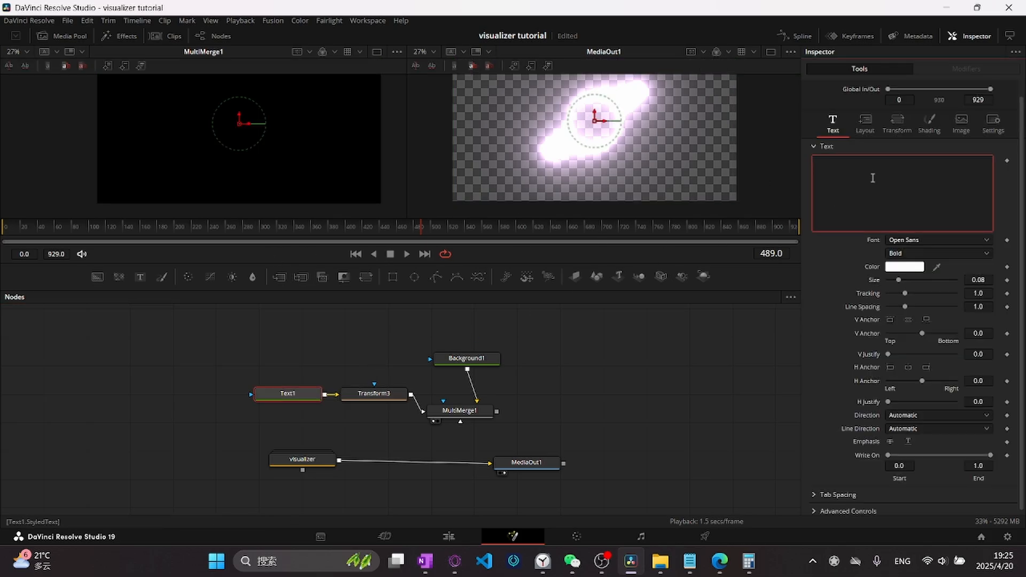
type("virtual riot")
key("Return")
type("idols")
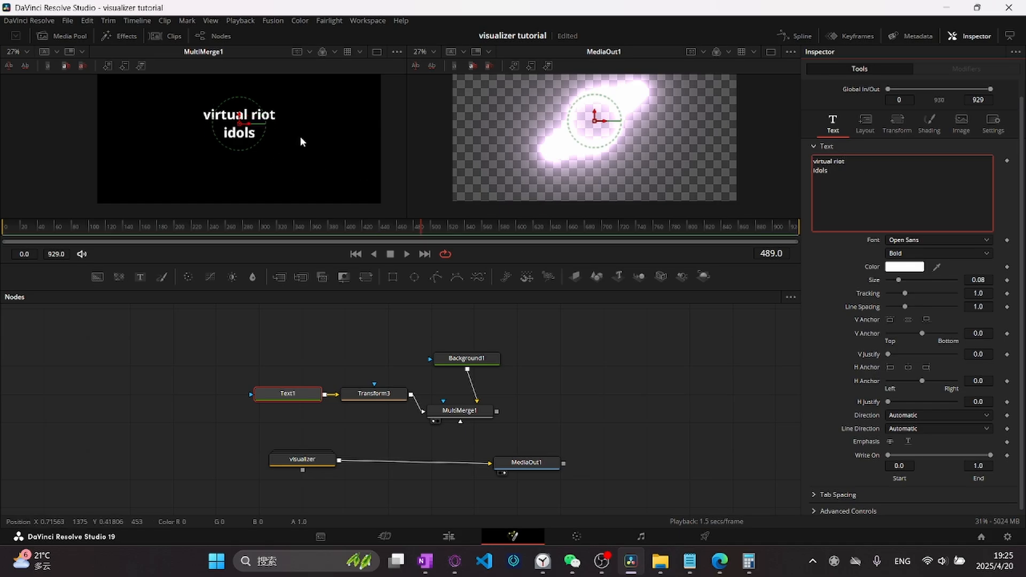
scroll(300, 140, "up", 1)
left_click_drag(173, 147, 181, 147)
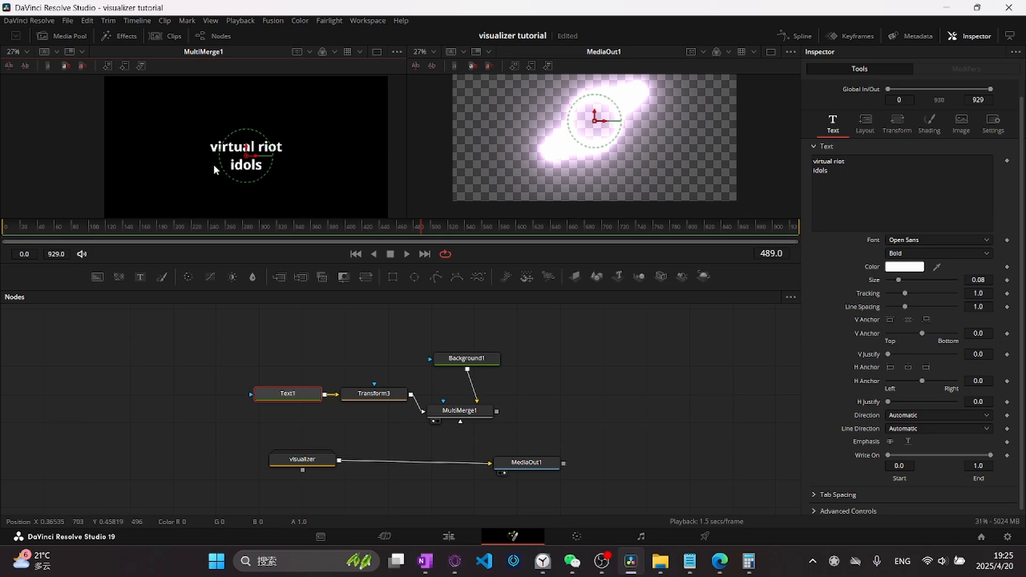
Step: Apply Character Level Styling to the title text and reduce the size of the "virtual riot" line to 0.0373
left_click(874, 170)
right_click(871, 170)
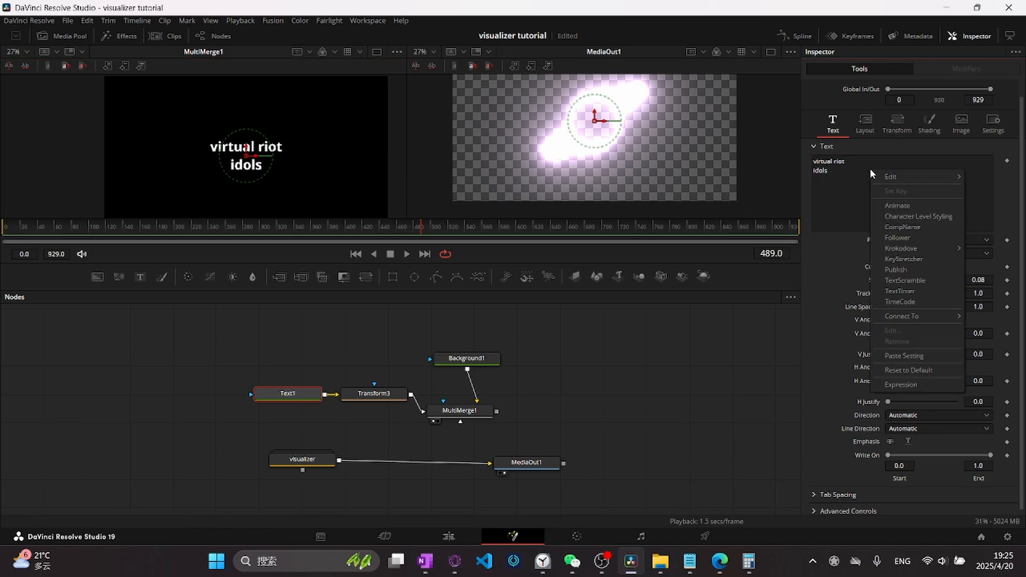
left_click(910, 219)
left_click(962, 74)
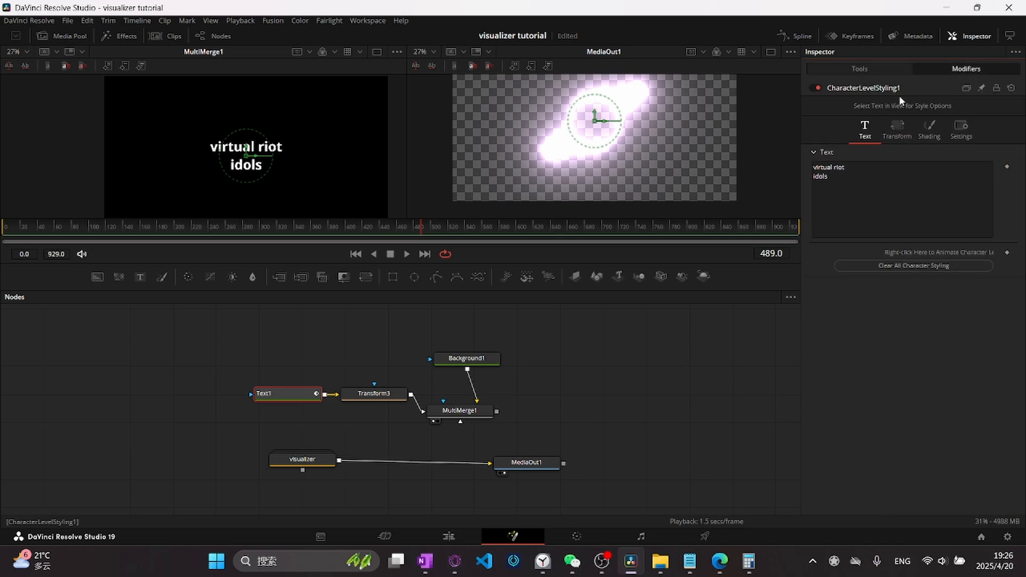
left_click_drag(196, 147, 299, 151)
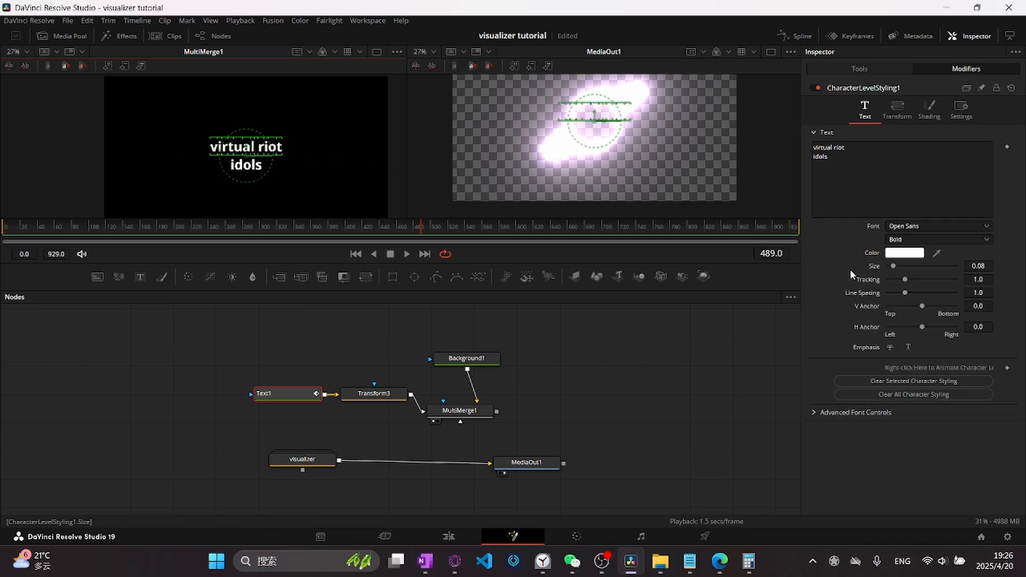
left_click_drag(986, 266, 942, 266)
Step: Set the title's font to MV Boli and the "virtual riot" line's Line Spacing to 0.3803
left_click(852, 70)
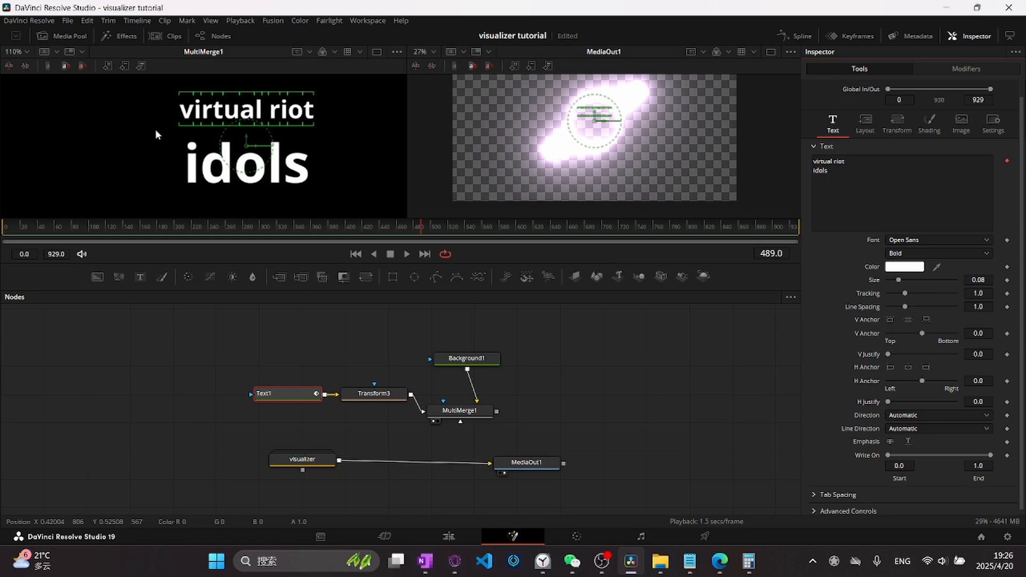
left_click(936, 240)
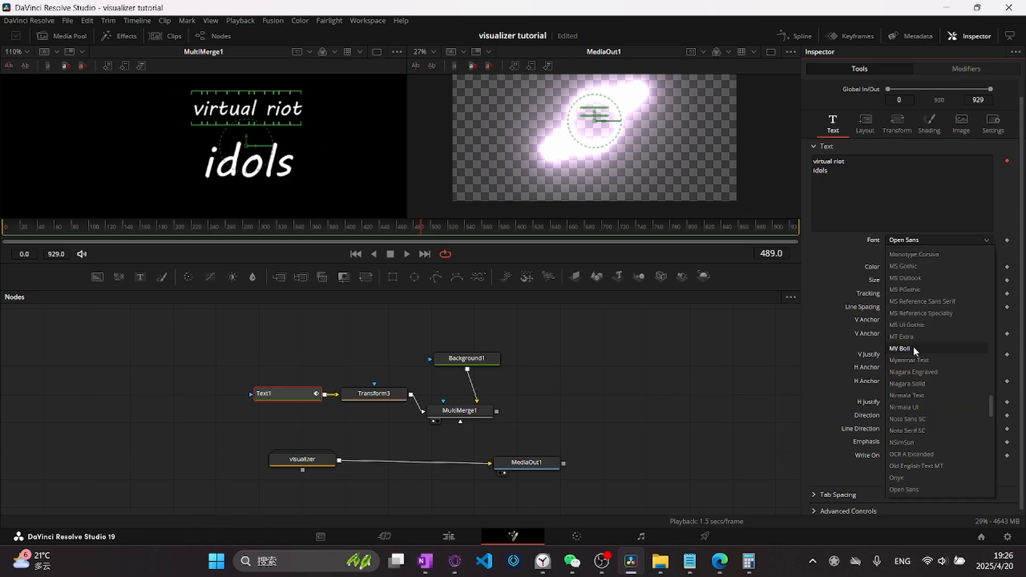
left_click(912, 345)
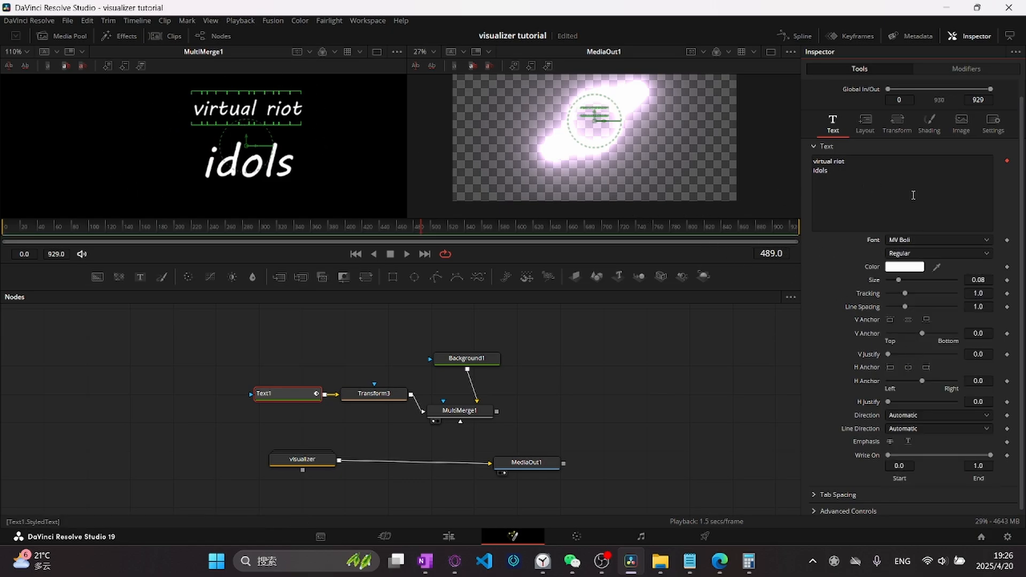
left_click(959, 70)
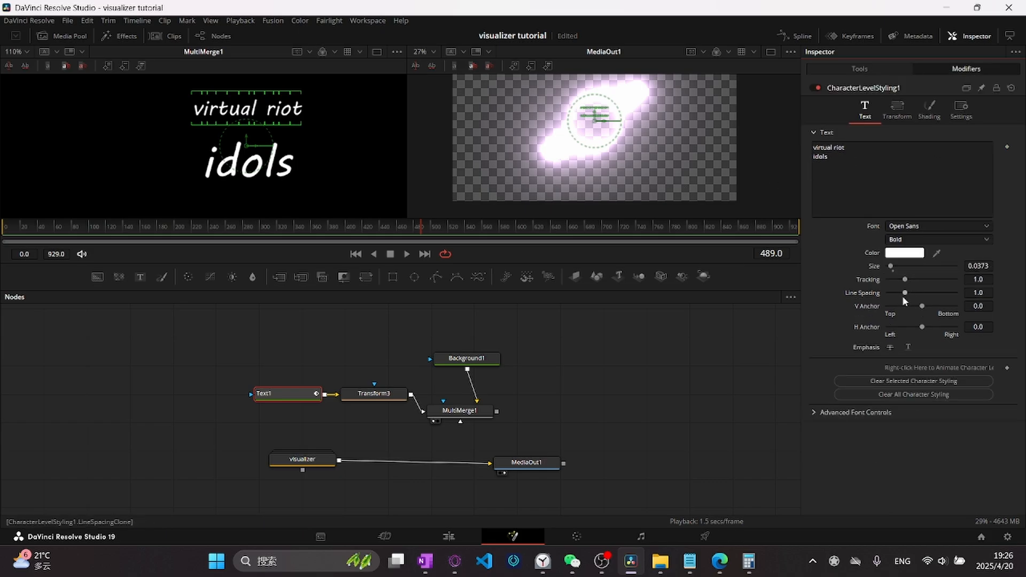
left_click_drag(906, 294, 896, 294)
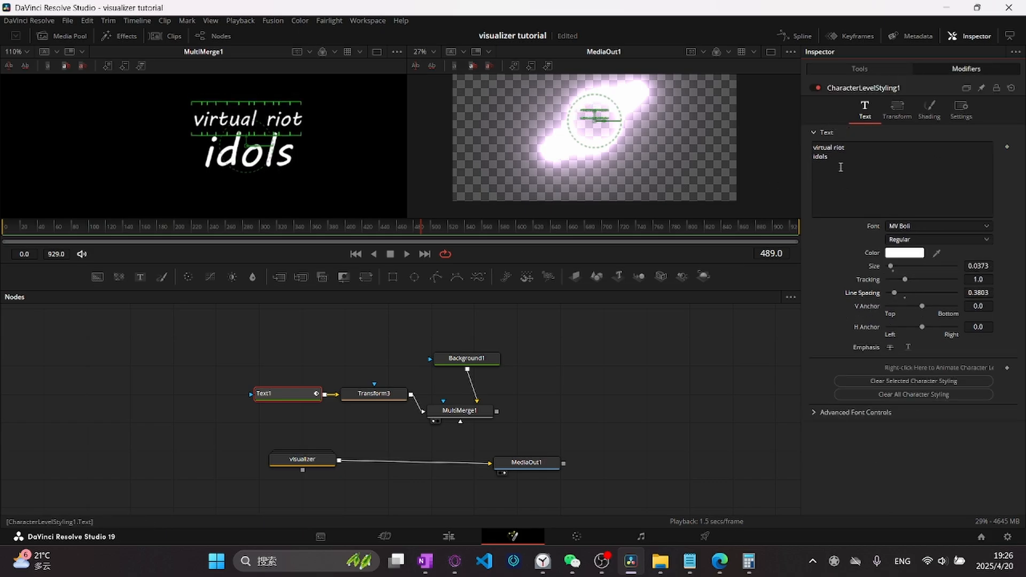
Step: Enlarge the "idols" line, and set the title's Transform to Size 1.347 and Center X 0.166666, Y 0.255852
left_click_drag(156, 160, 316, 165)
left_click_drag(893, 267, 905, 266)
left_click_drag(306, 153, 228, 123)
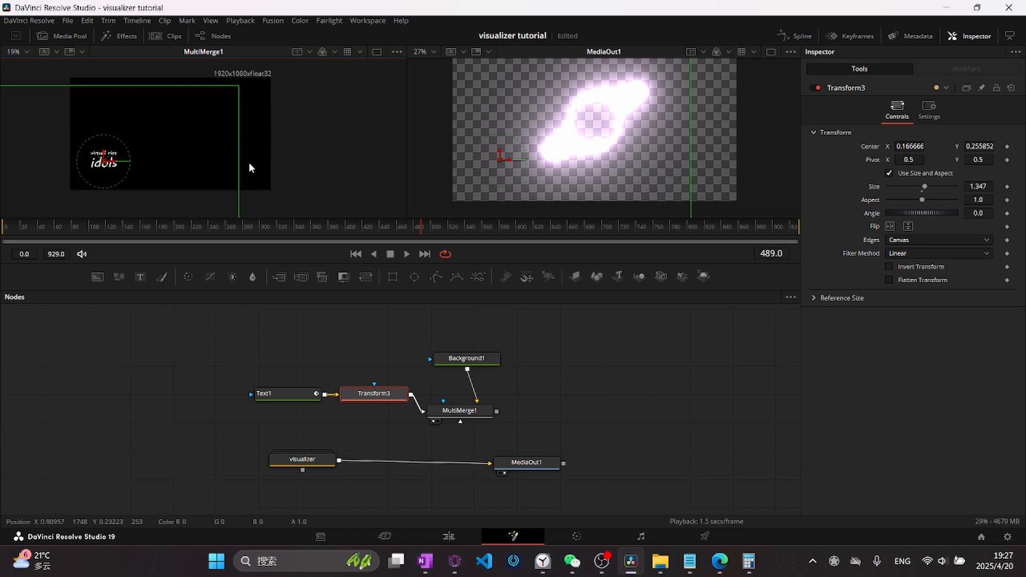
scroll(267, 150, "up", 4)
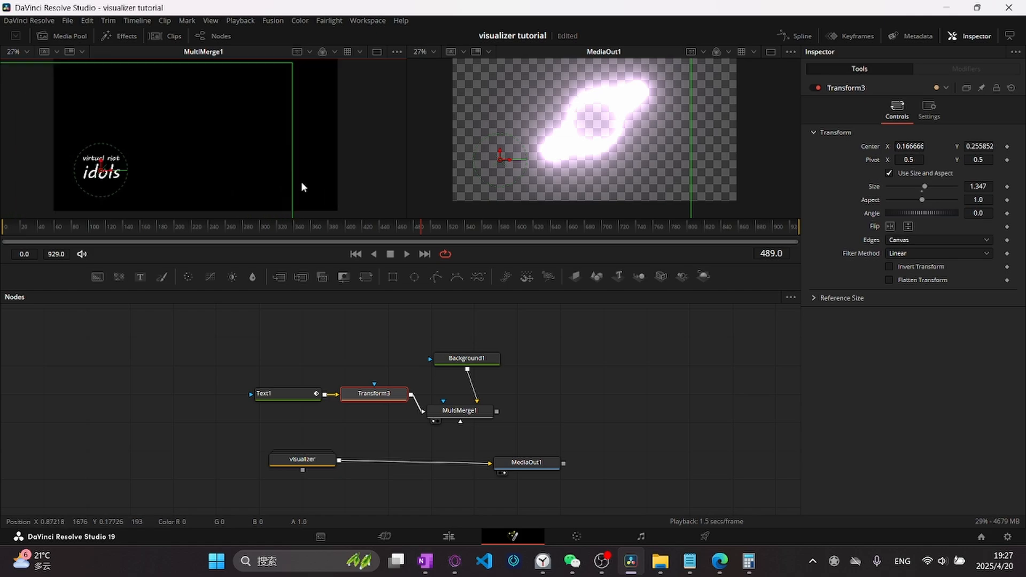
Step: Duplicate the title's Text and Transform nodes as another MultiMerge layer and place the copied text in the frame's lower-right area
left_click_drag(259, 354, 408, 404)
key("ctrl+c")
key("ctrl+v")
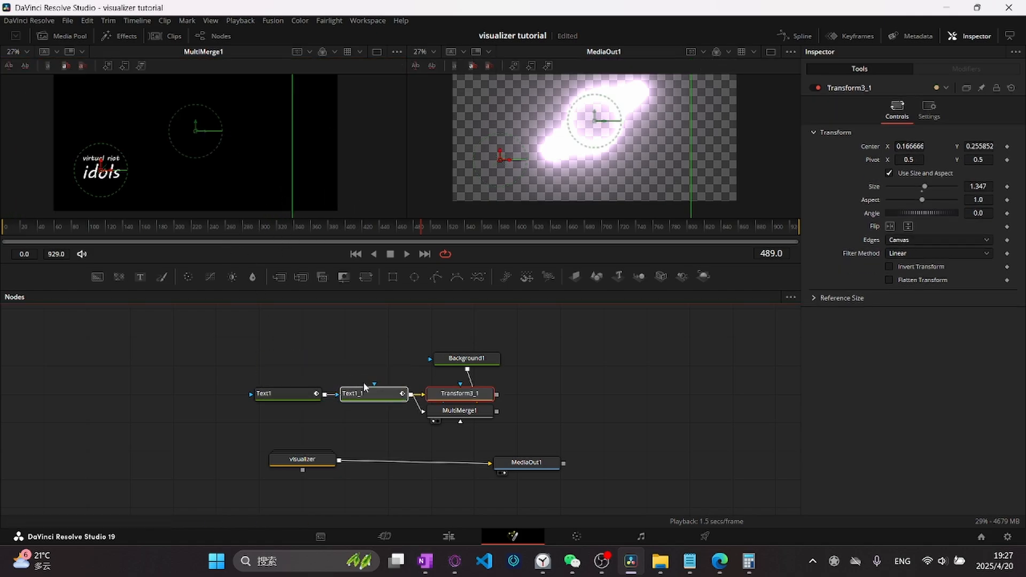
left_click_drag(451, 394, 362, 351)
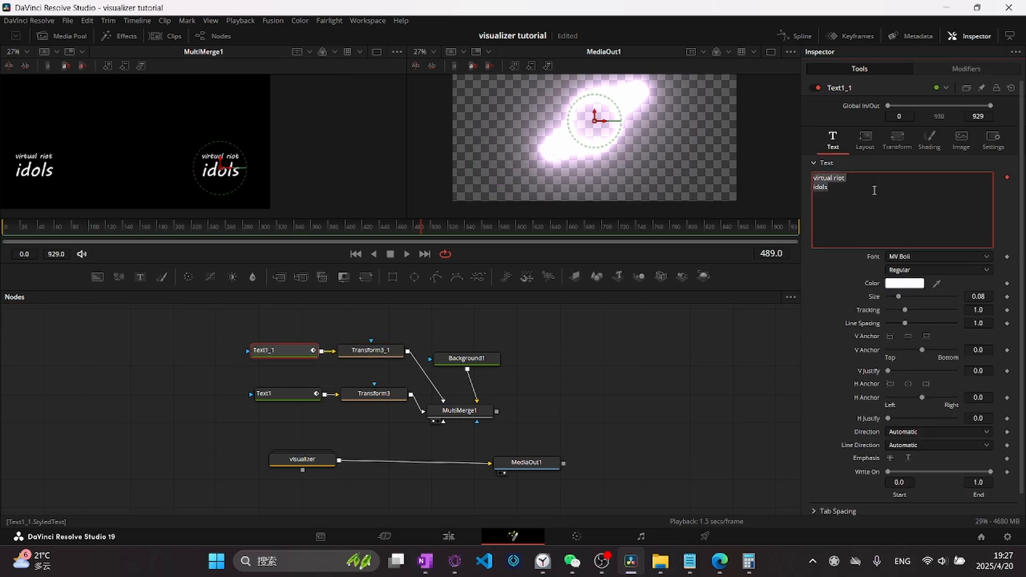
Step: Replace the copied text with 20:00 and check the layout at frame 461
key("BackSpace")
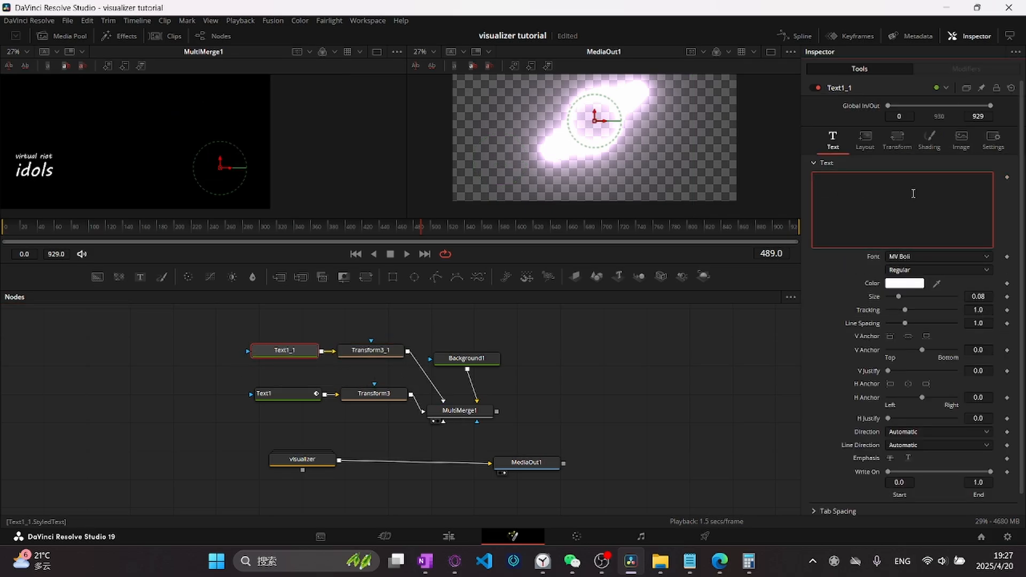
type("20:00")
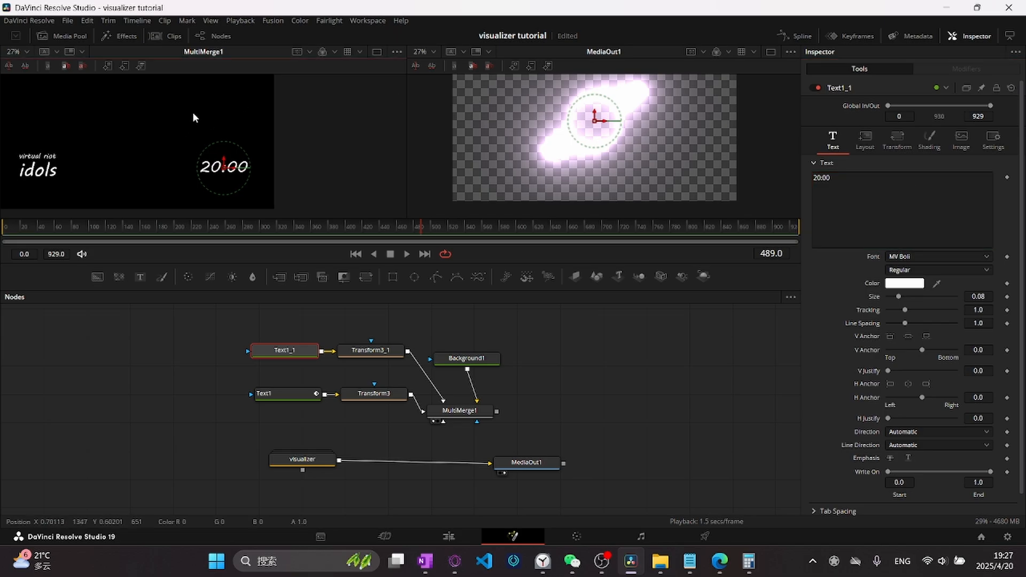
left_click_drag(193, 112, 260, 109)
left_click_drag(372, 237, 397, 235)
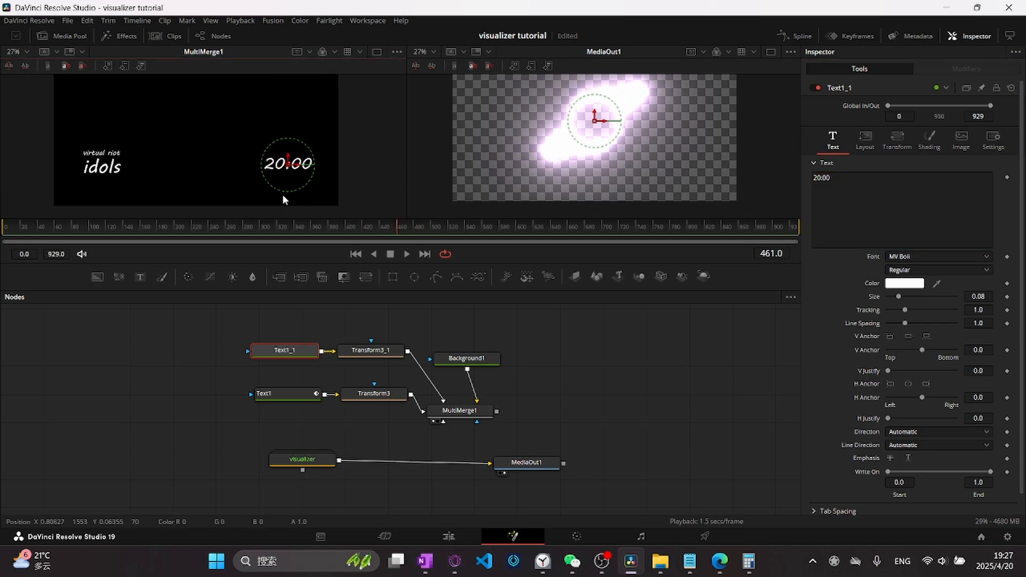
left_click(861, 201)
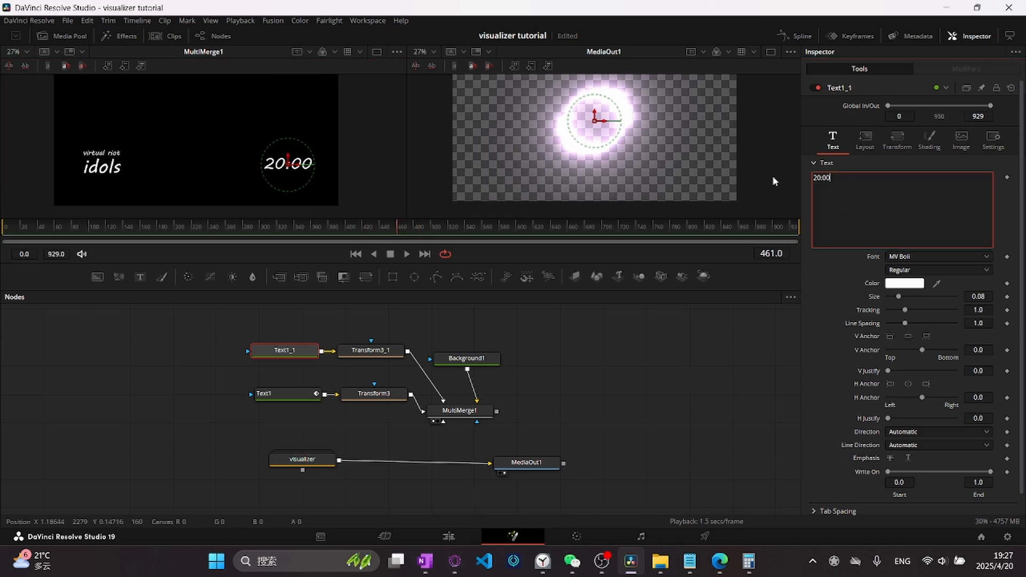
key("ctrl+s")
Step: Clear the text of Text1_1, apply a TimeCode modifier to it, and check the counter at frame 361
left_click(826, 178)
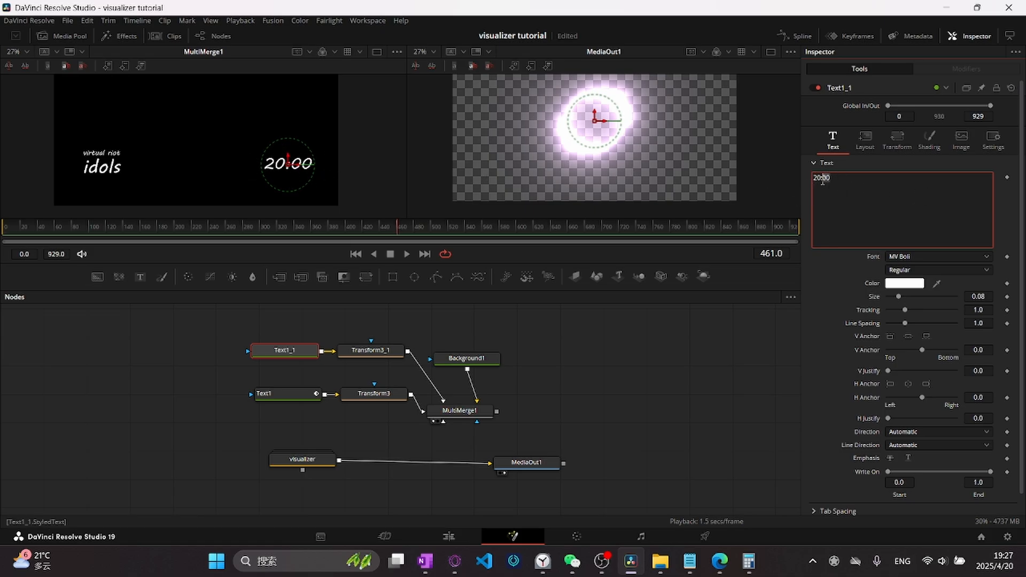
key("BackSpace")
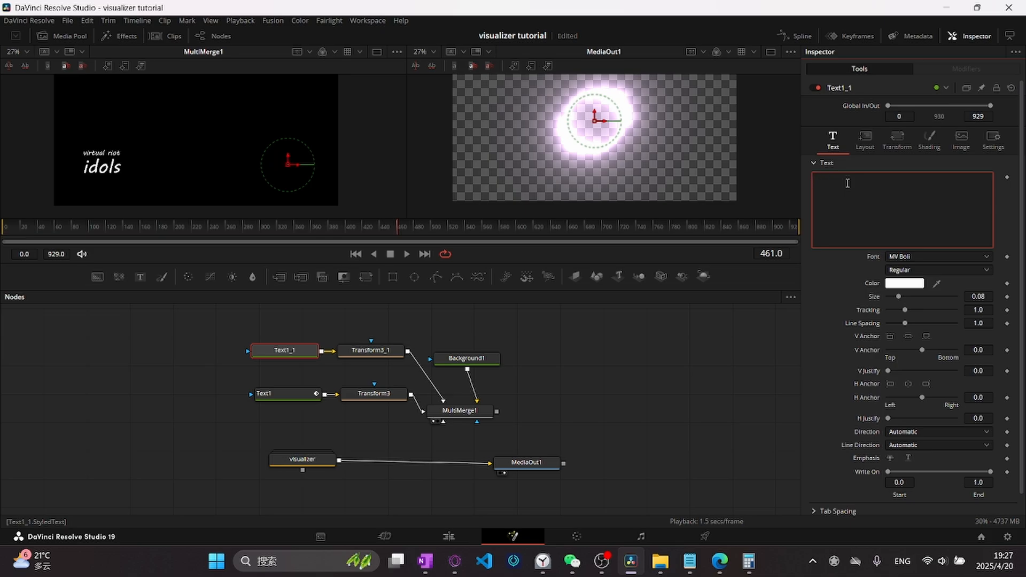
right_click(847, 183)
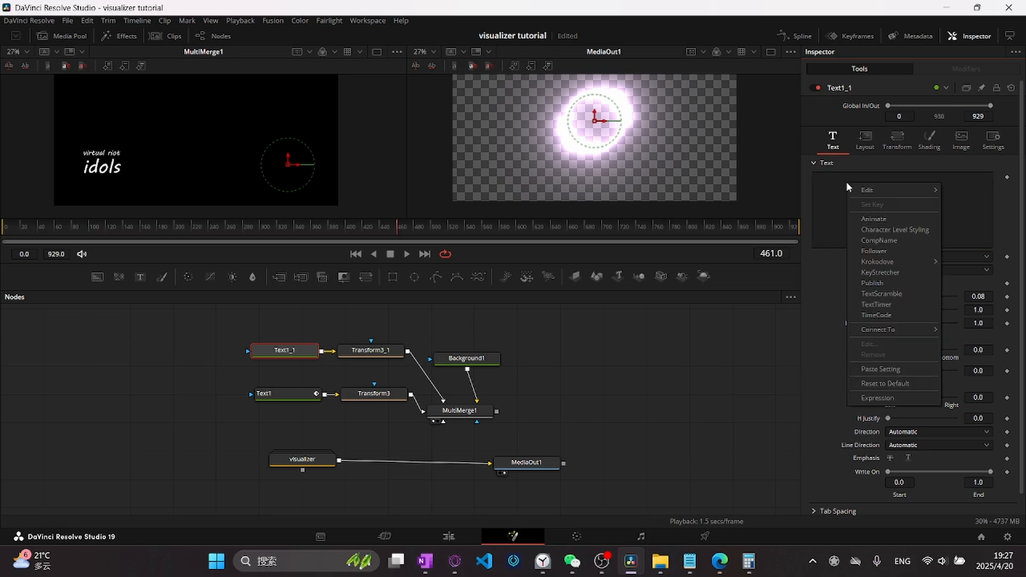
left_click(892, 314)
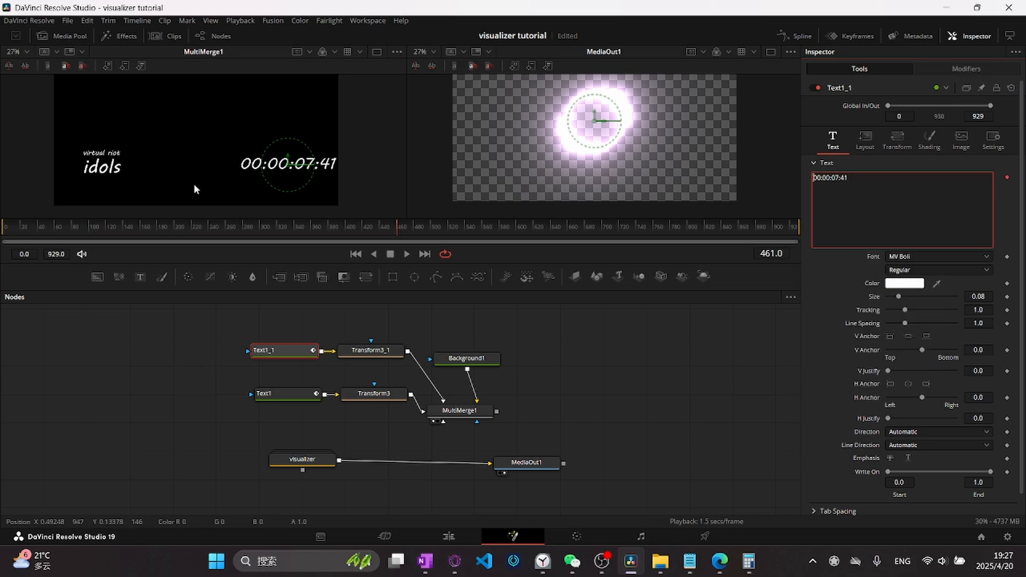
left_click_drag(399, 234, 311, 236)
Step: Turn off hours and frames in the TimeCode modifier, keeping minutes and seconds, and check the counter at frame 299
left_click(966, 69)
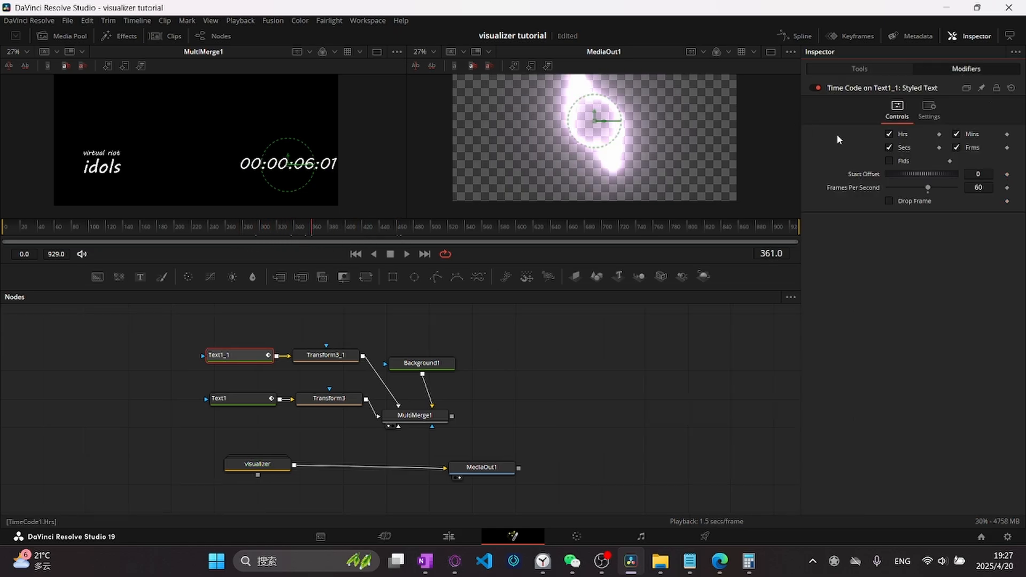
left_click(889, 134)
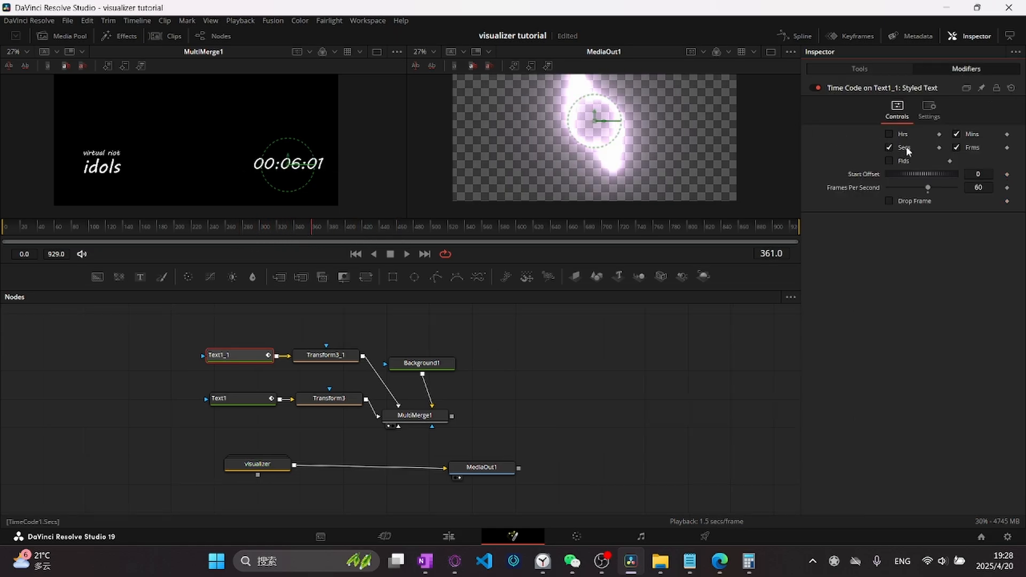
left_click(956, 149)
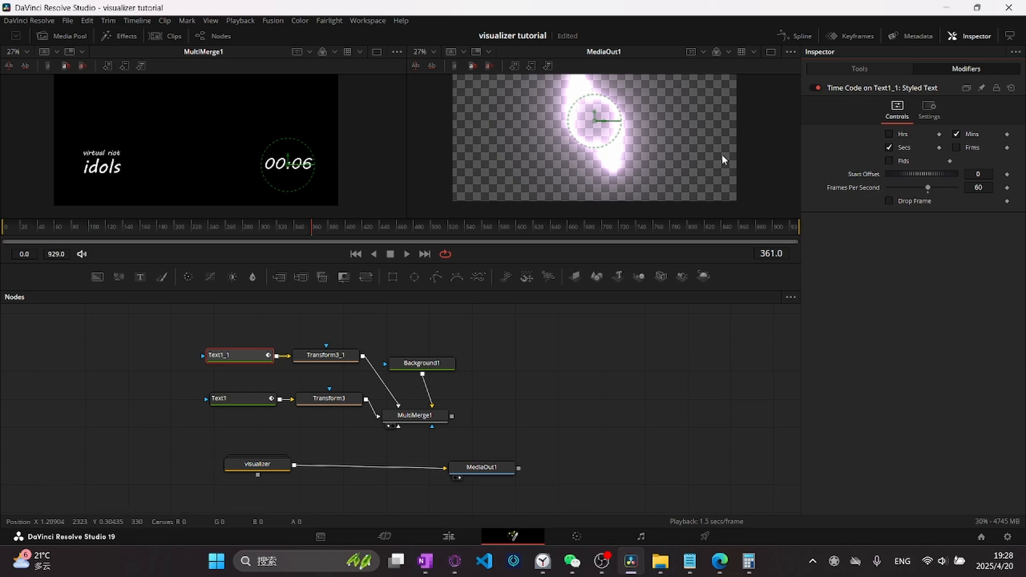
left_click_drag(311, 226, 259, 226)
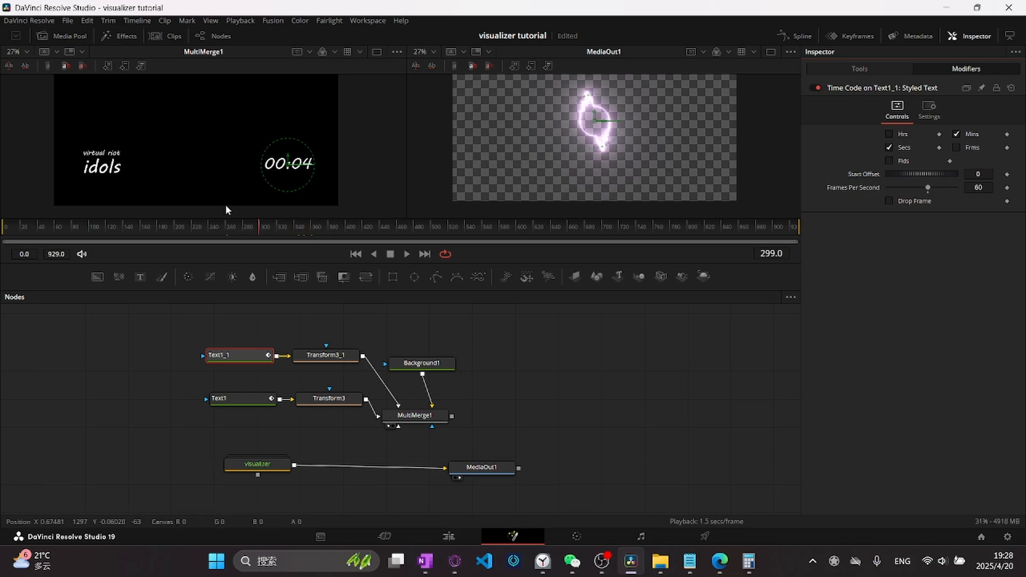
Step: Add a second Background node to the composition and set its solid color to white (#ffffff)
left_click_drag(203, 147, 206, 149)
left_click(530, 352)
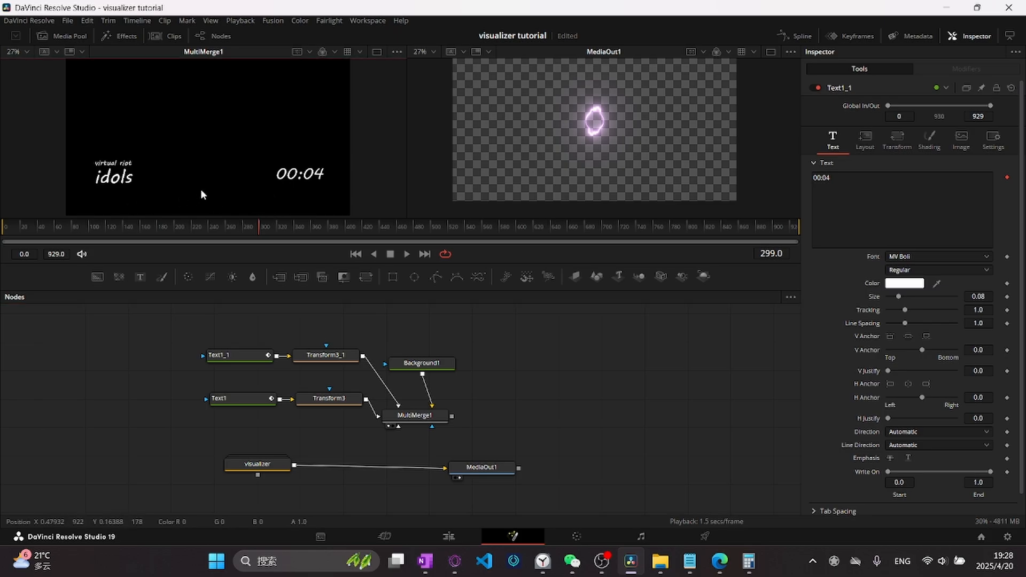
scroll(223, 153, "up", 2)
key("shift+space")
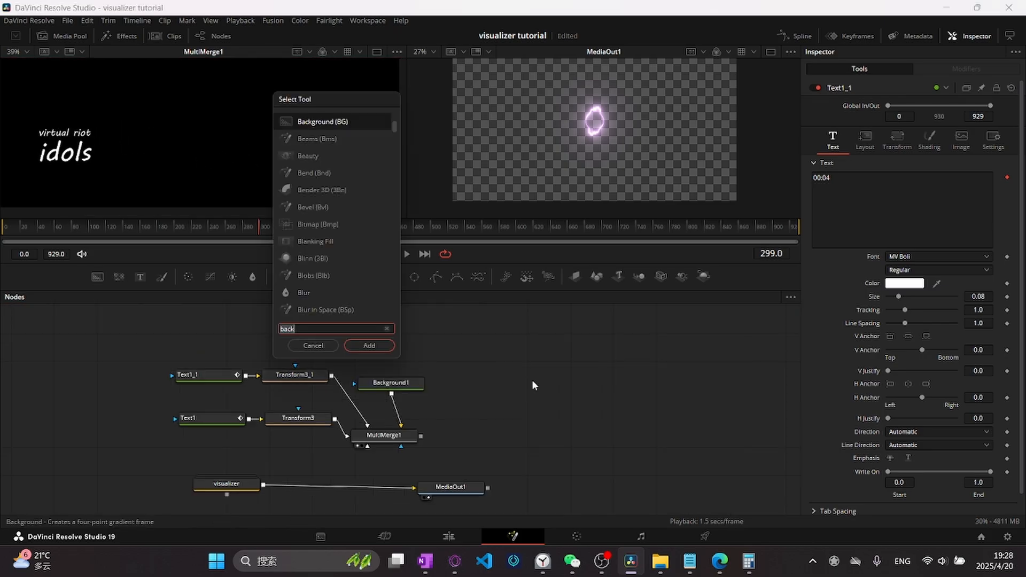
left_click(369, 348)
left_click_drag(534, 383, 507, 371)
left_click(926, 199)
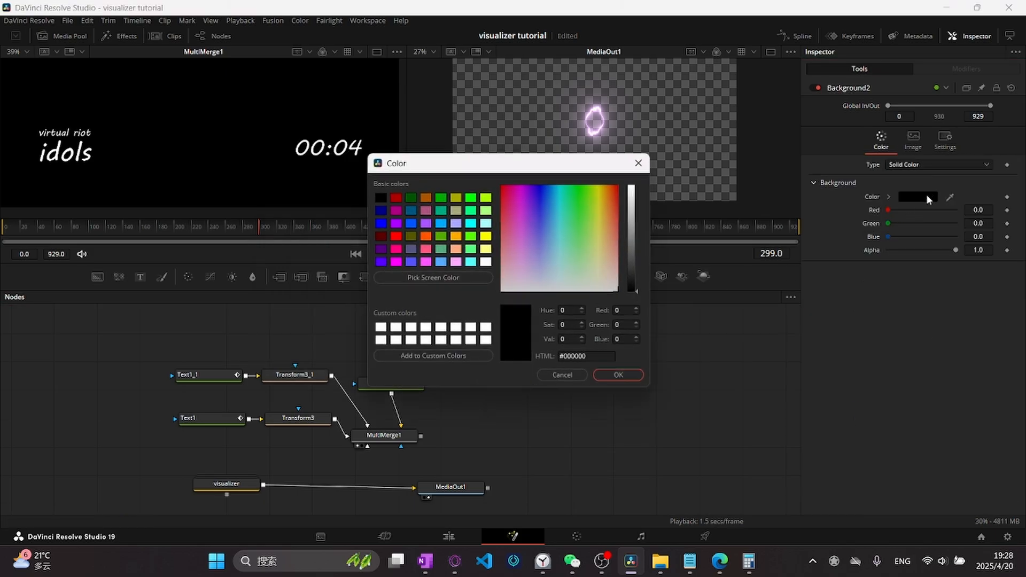
left_click_drag(630, 292, 631, 185)
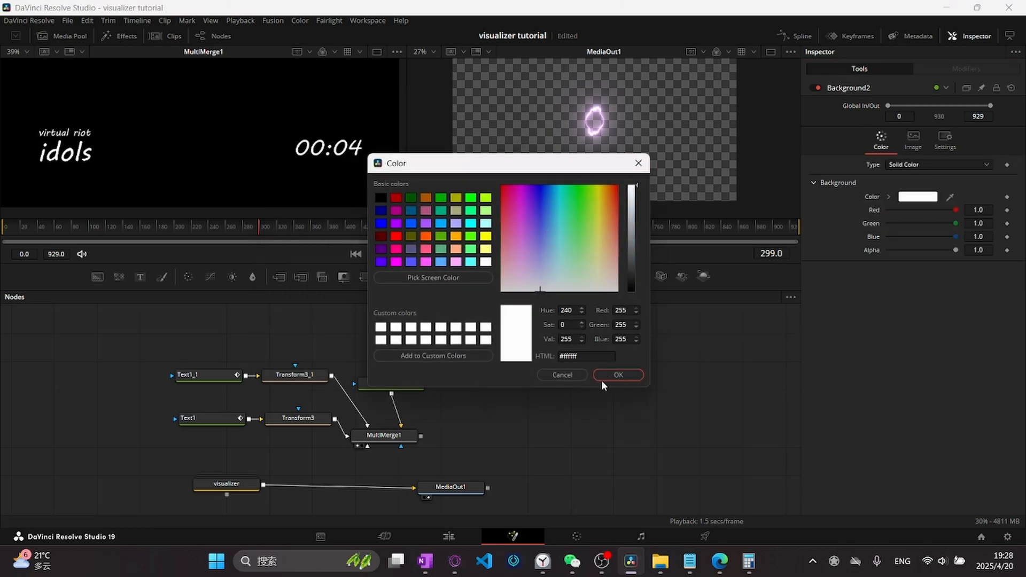
left_click(620, 375)
Step: Connect the white Background to MultiMerge1 as a new layer and reposition its node above and beside the merge
left_click_drag(521, 380, 390, 435)
left_click_drag(429, 318, 512, 362)
scroll(288, 105, "down", 4)
left_click_drag(289, 104, 279, 159)
left_click_drag(545, 421, 536, 399)
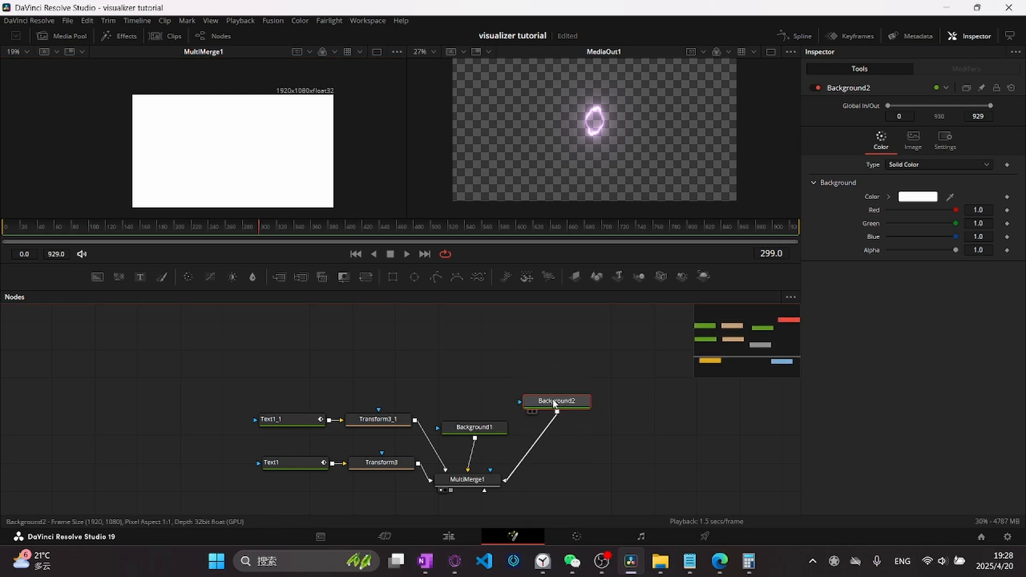
Step: Mask Background2 with a BSpline drawn as a nearly horizontal line below the title and counter, and set its border width to 0.01119
key("shift+space")
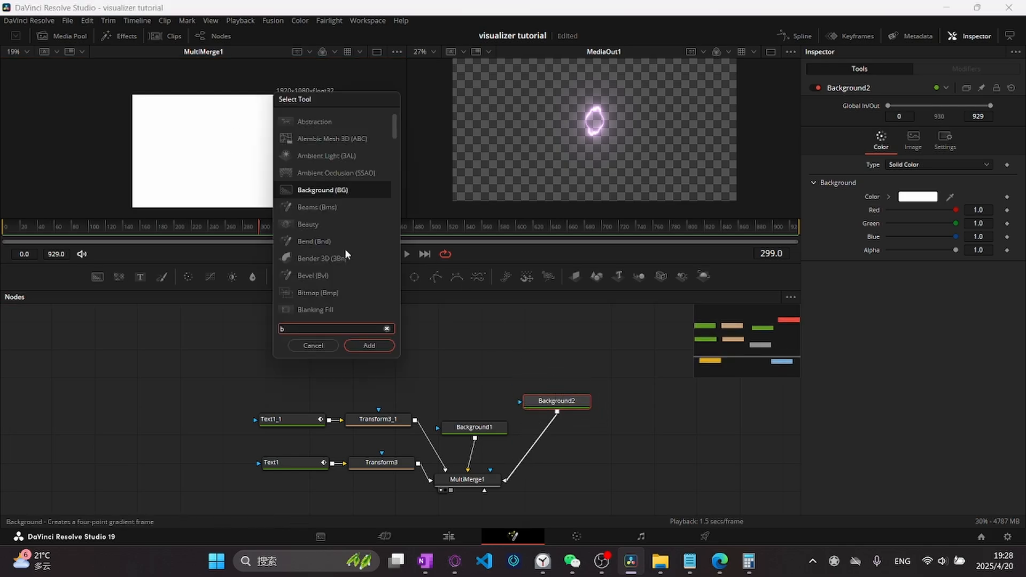
type("bsplin")
key("Return")
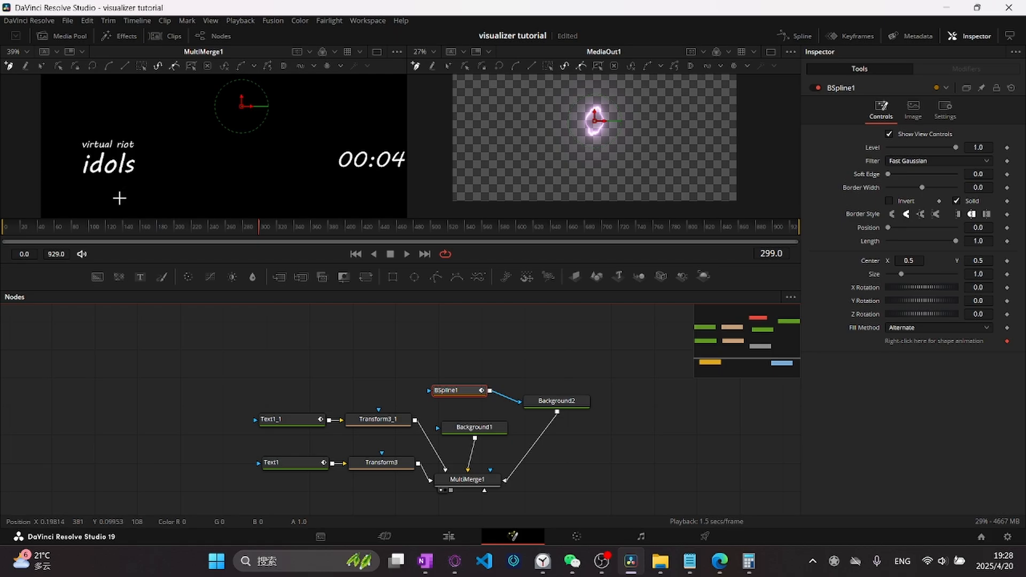
left_click(115, 198)
left_click(380, 197)
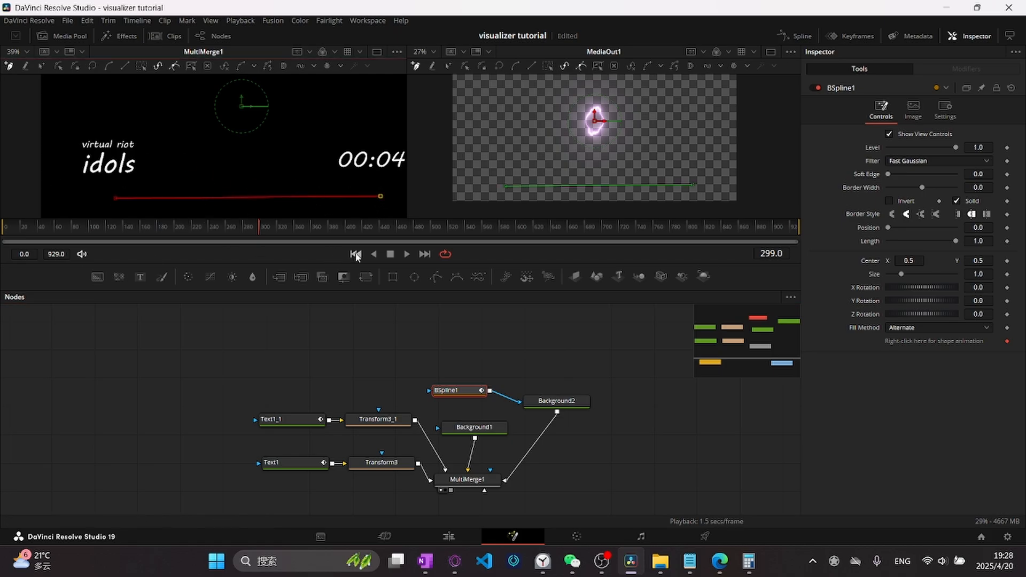
left_click_drag(461, 391, 382, 382)
left_click_drag(979, 188, 1004, 188)
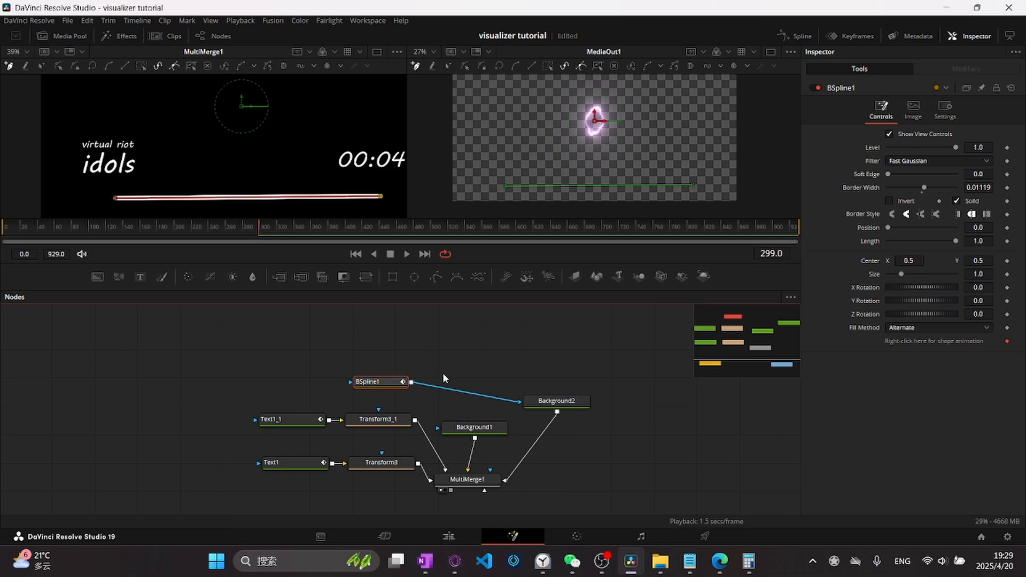
Step: Duplicate the BSpline mask between the original and Background2, and set the copy's border width to 0.02067
key("ctrl+v")
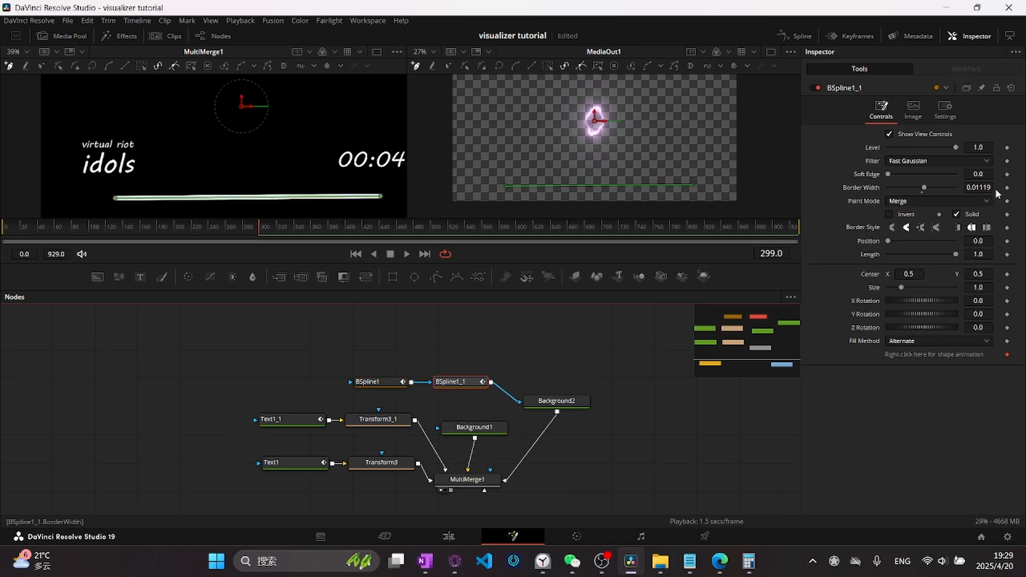
left_click_drag(975, 189, 1002, 189)
left_click(481, 350)
Step: Try a length of 0.701 on the copied BSpline, and set its length to 0.0 at frame 0
left_click(454, 384)
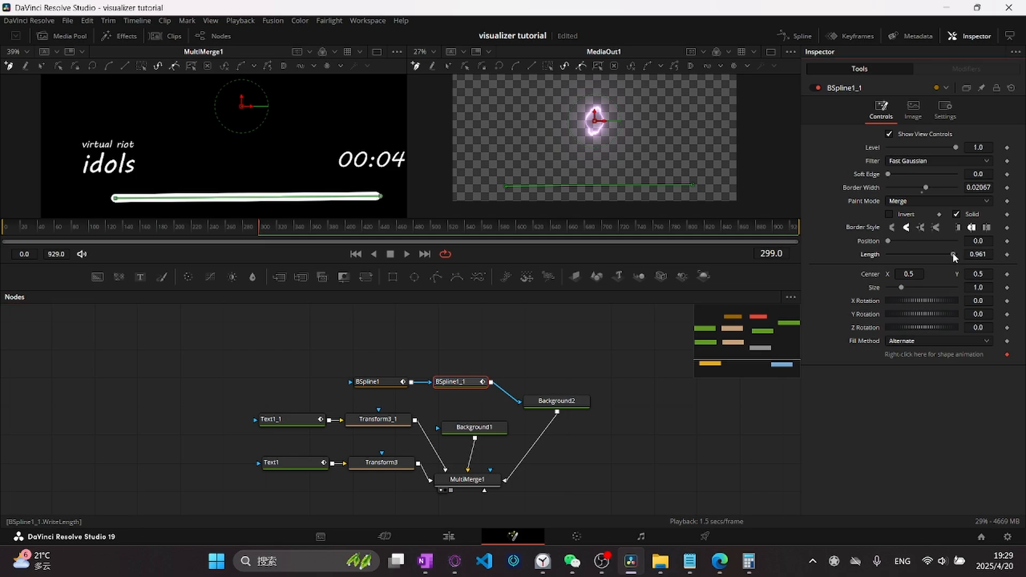
mouse_move(954, 254)
left_mouse_down()
mouse_move(905, 256)
mouse_move(944, 258)
mouse_move(934, 259)
left_mouse_up()
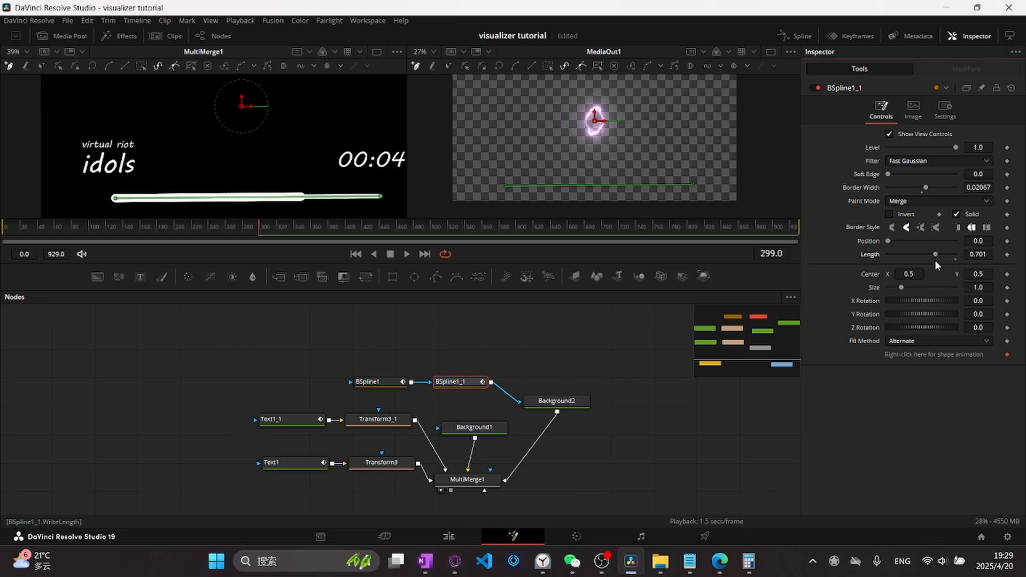
left_click_drag(249, 230, 4, 229)
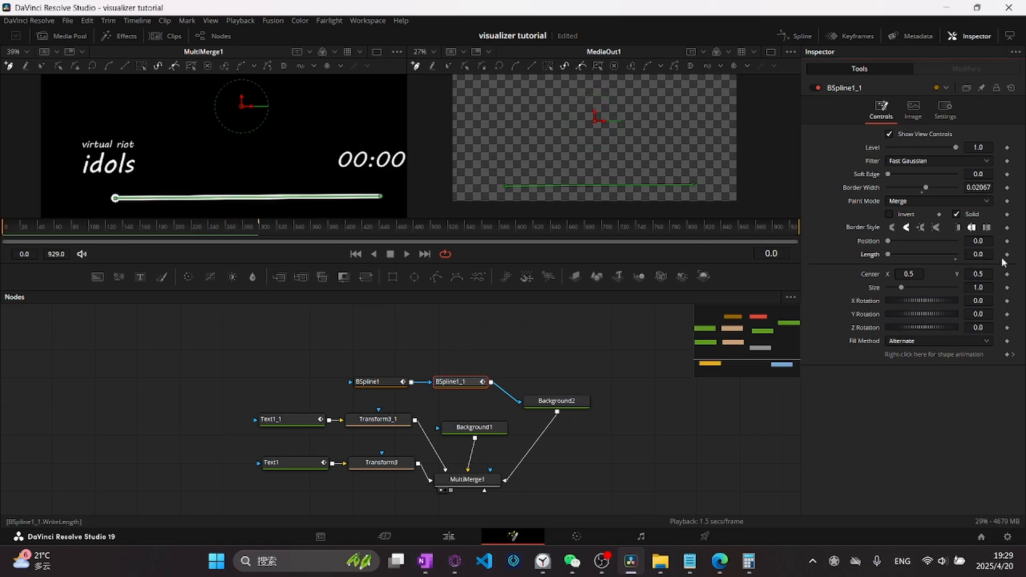
Step: Set BSpline1_1's Length to 1.0 at frame 929 to animate the progress bar's fill, and scrub back to frame 316 to check it
left_click_drag(382, 226, 811, 229)
left_click_drag(888, 255, 963, 251)
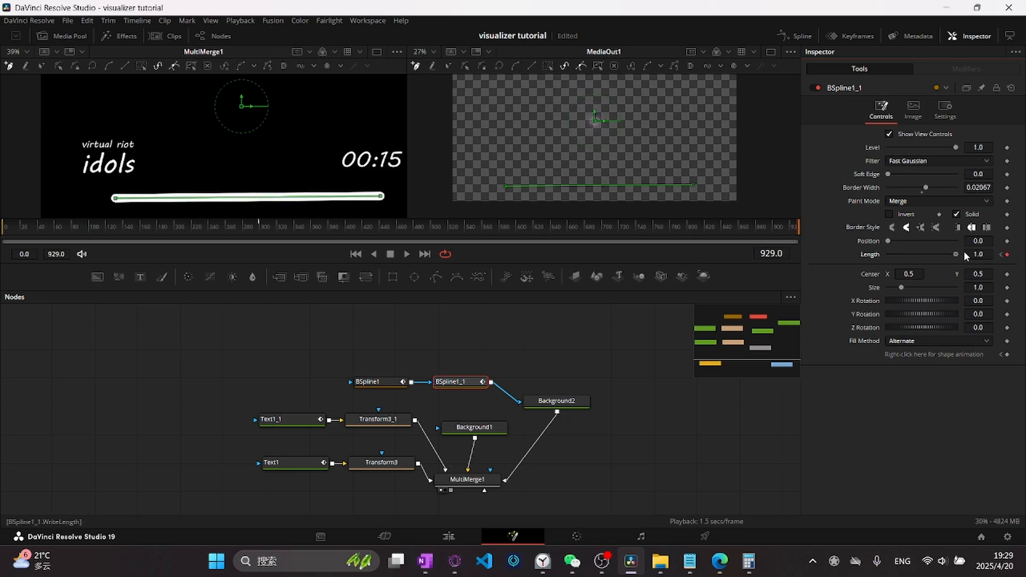
left_click_drag(730, 232, 273, 224)
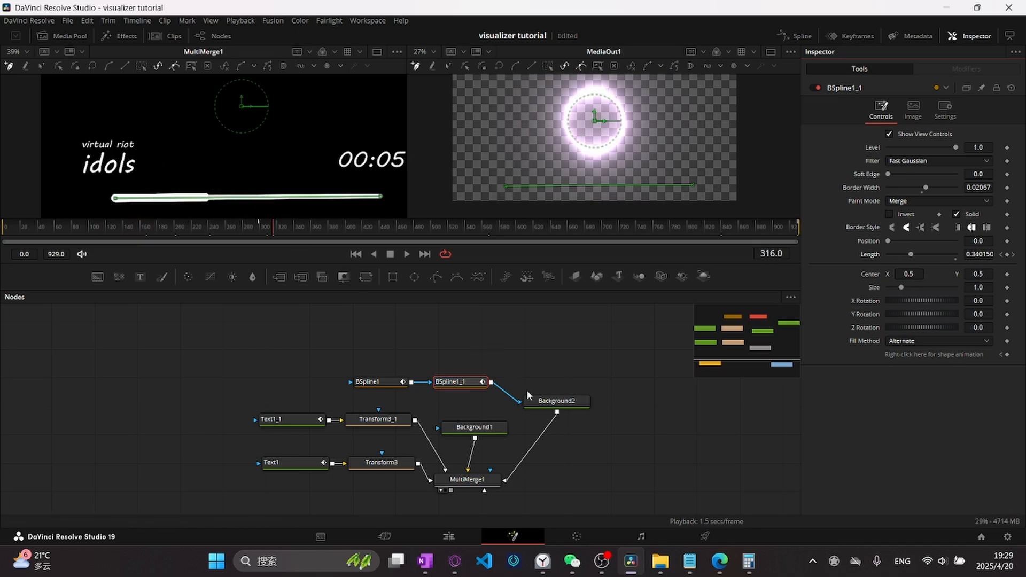
left_click(485, 361)
left_click_drag(372, 365, 329, 354)
left_click_drag(251, 121, 237, 152)
scroll(205, 145, "down", 2)
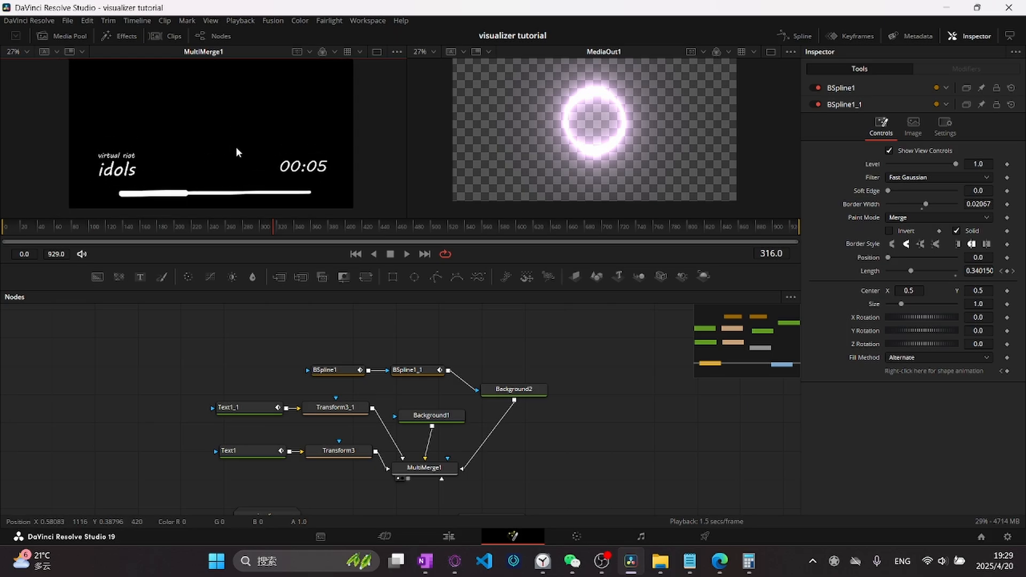
Step: Add the Camera Shake effect, not the CShk variant, after the MultiMerge1 node
left_click_drag(487, 447, 495, 395)
left_click(433, 415)
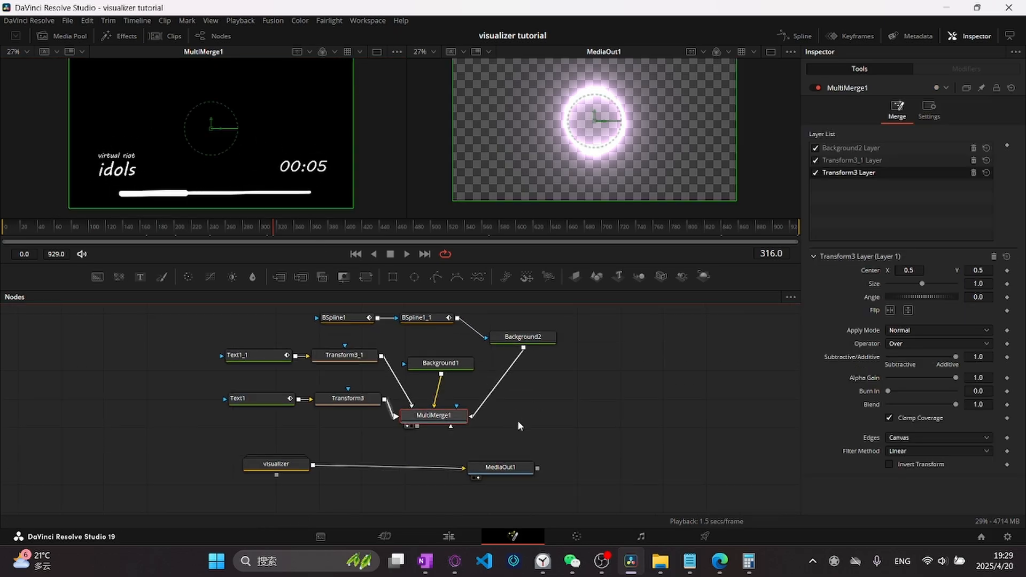
key("shift+space")
type("bsplin")
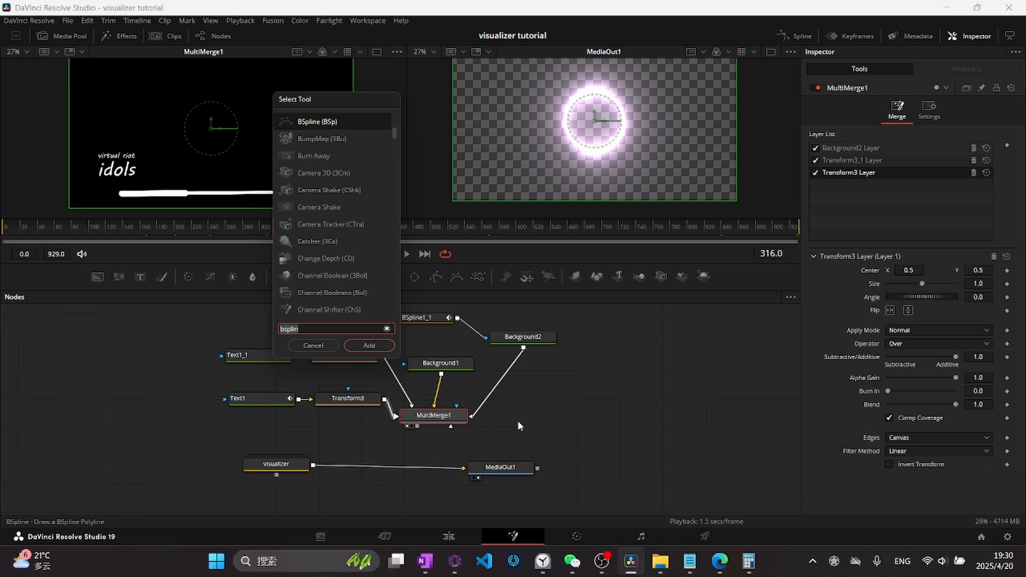
key("ctrl+a")
type("cam")
key("Return")
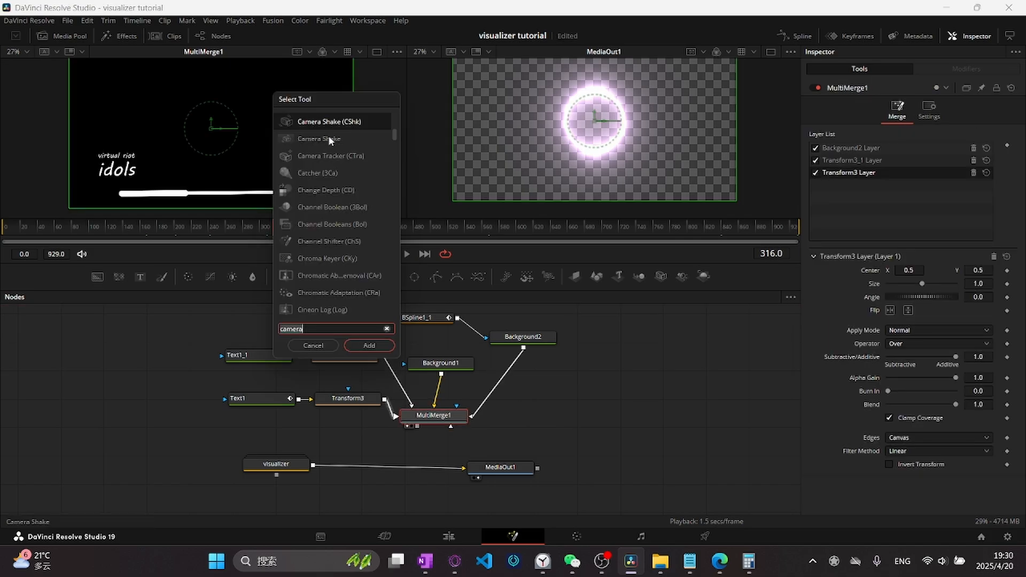
left_click(330, 139)
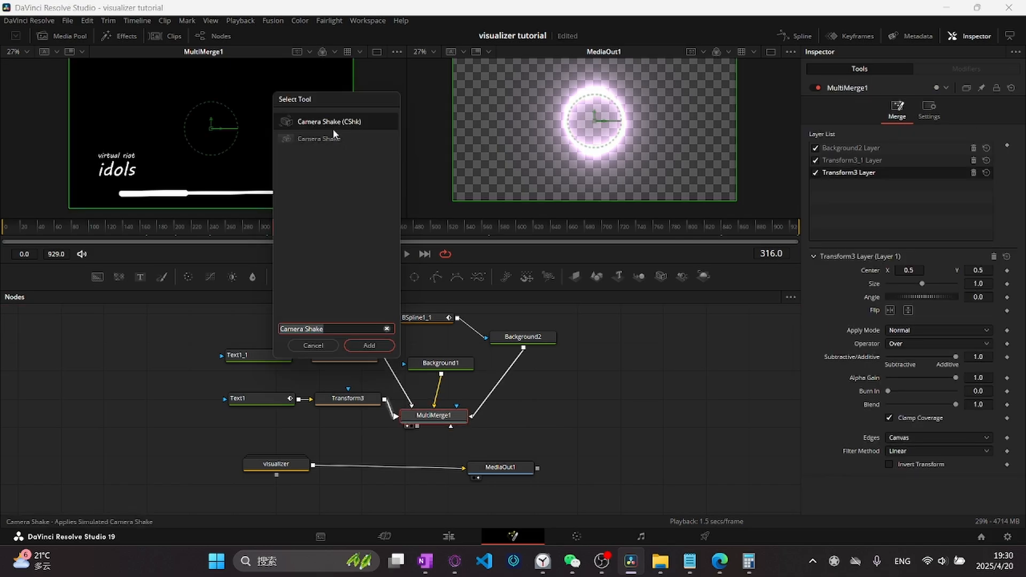
left_click(336, 138)
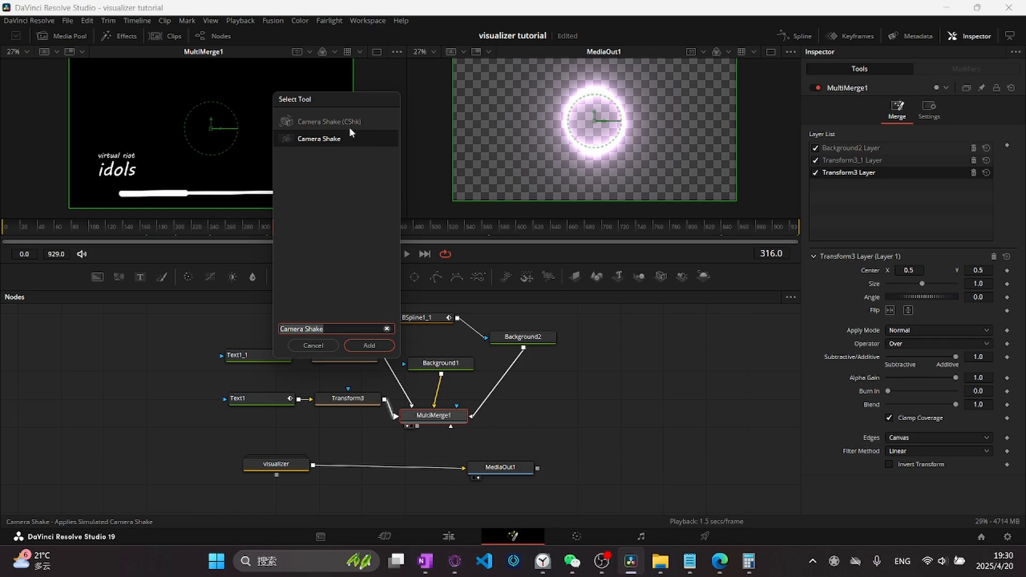
type("camera")
left_click(339, 155)
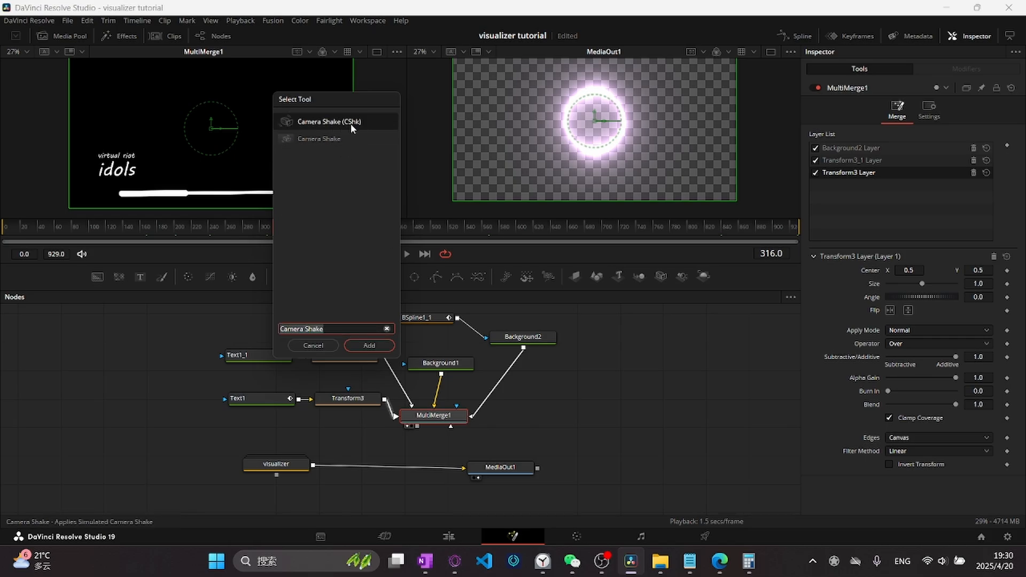
left_click(319, 140)
left_click(369, 346)
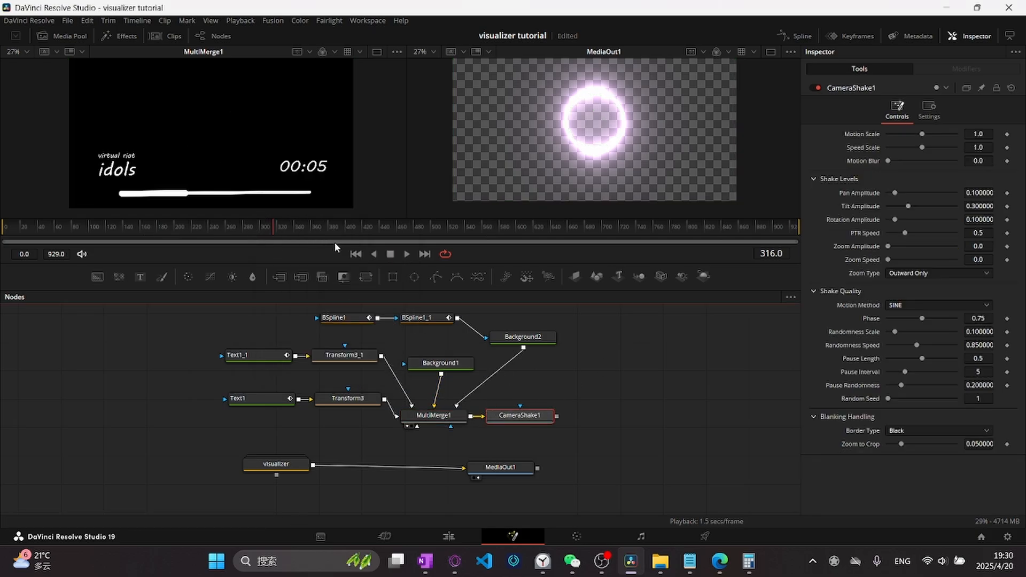
Step: Display the CameraShake1 output in place of MultiMerge1 and play from frame 89 to preview the shake
left_click(494, 467)
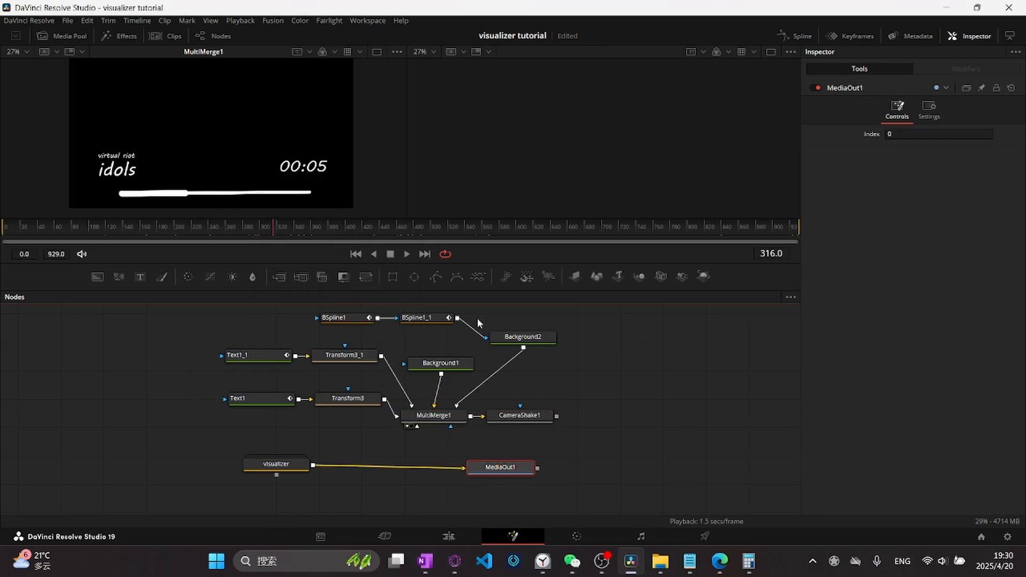
left_click_drag(190, 232, 80, 229)
left_click(537, 419)
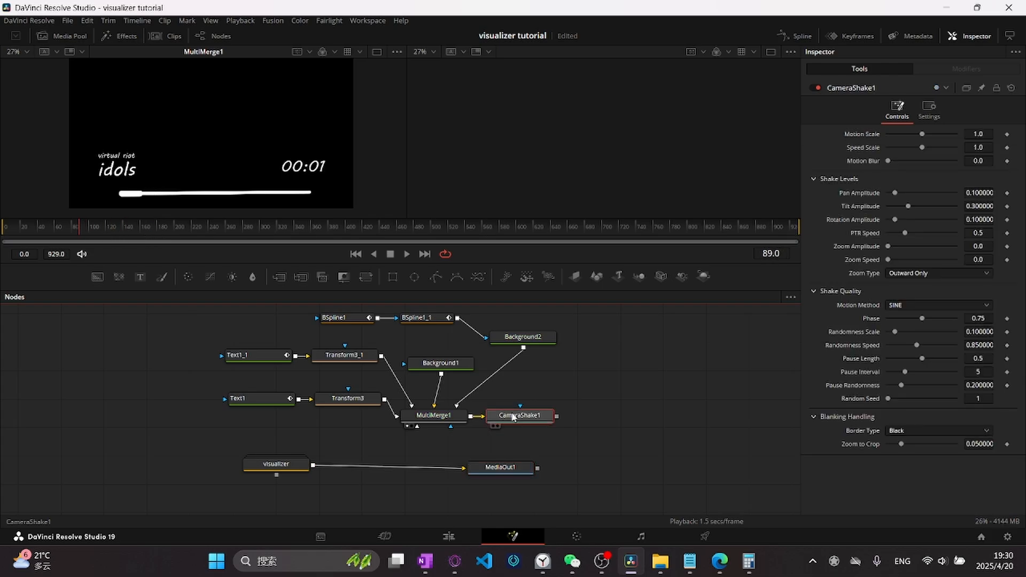
key("1")
key("space")
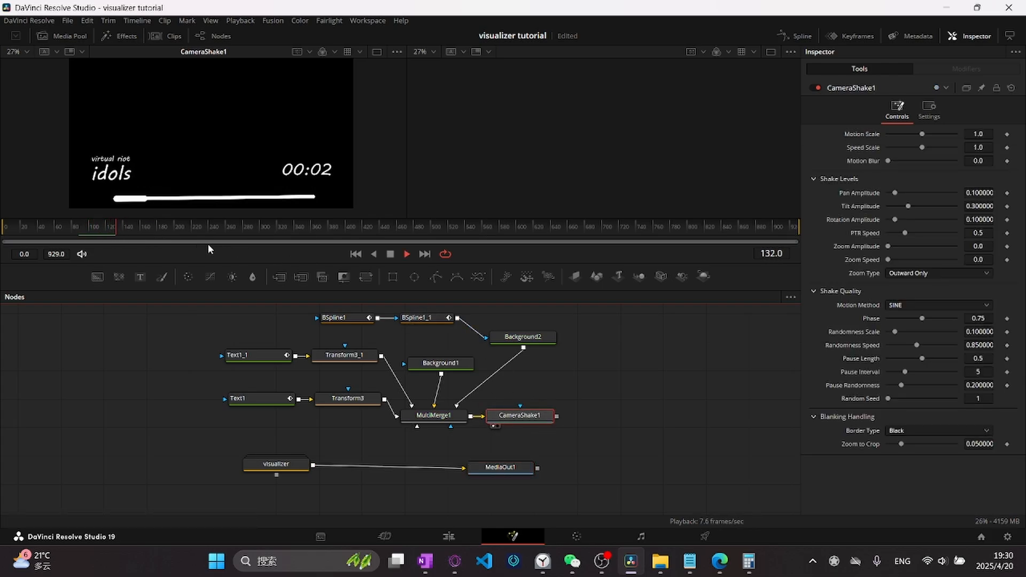
key("space")
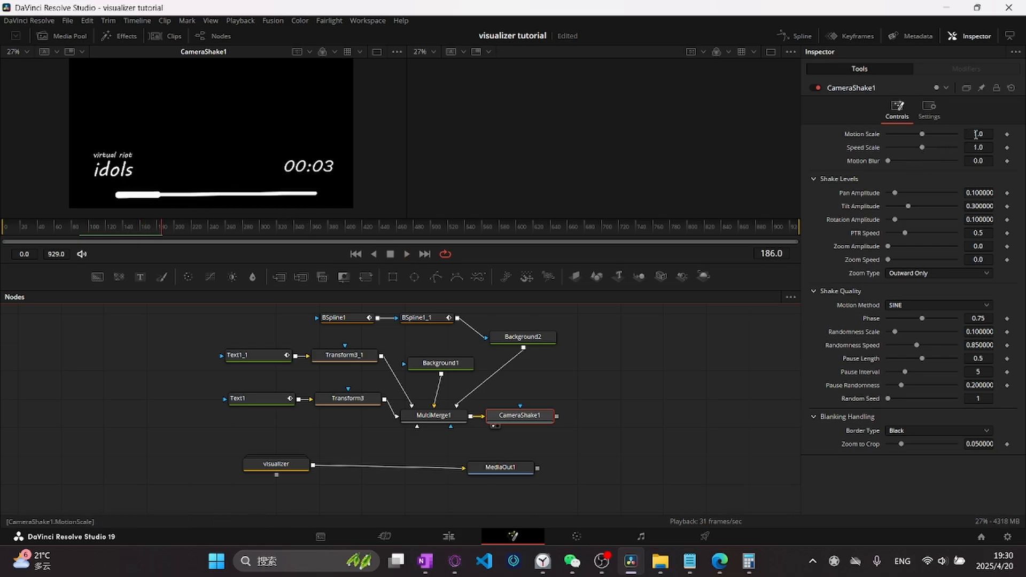
Step: Set the camera shake's Speed Scale to 0.104 and Motion Scale to 1.762, playing back the result of each change
left_click_drag(987, 147, 964, 148)
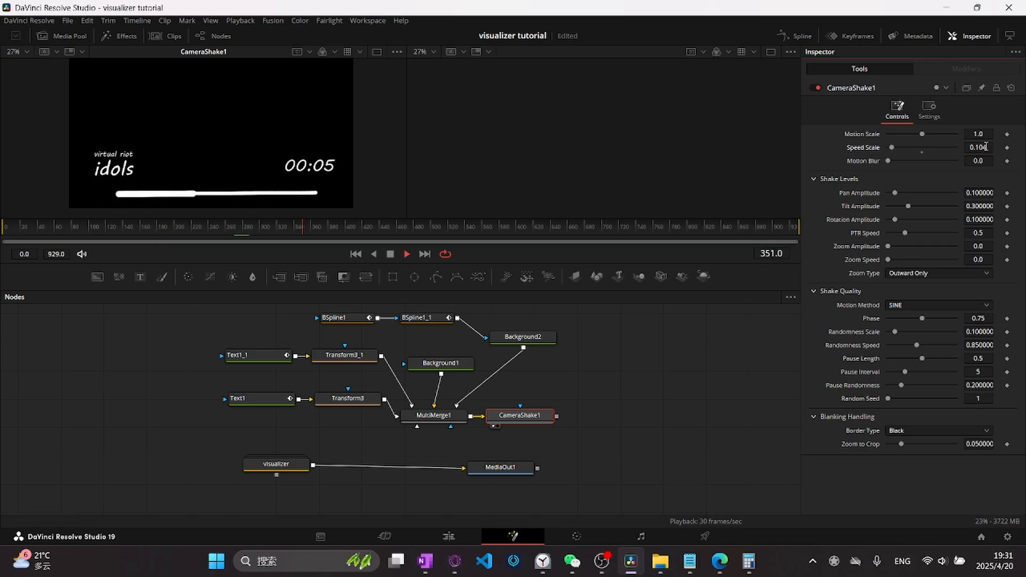
key("space")
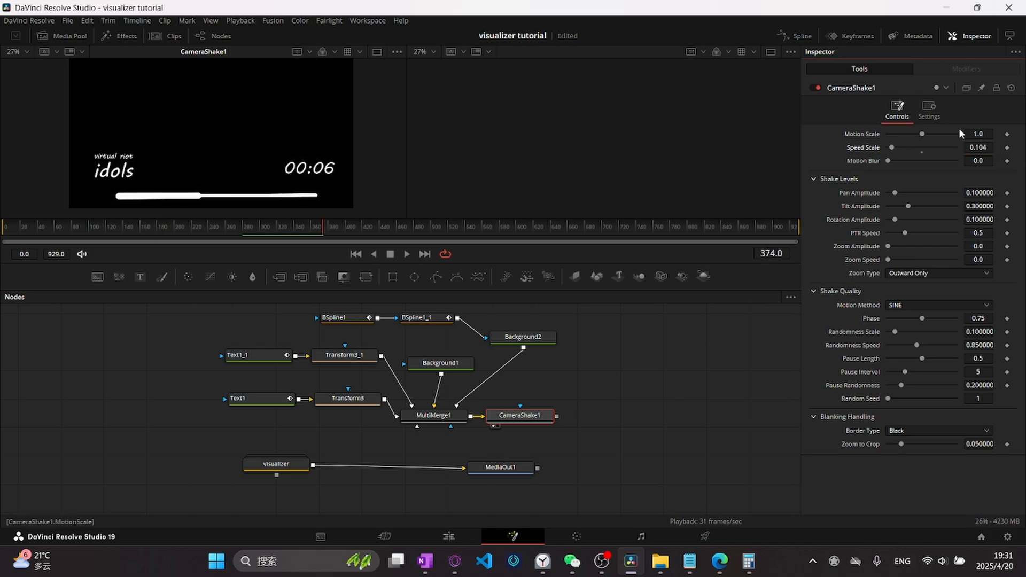
left_click_drag(980, 134, 993, 133)
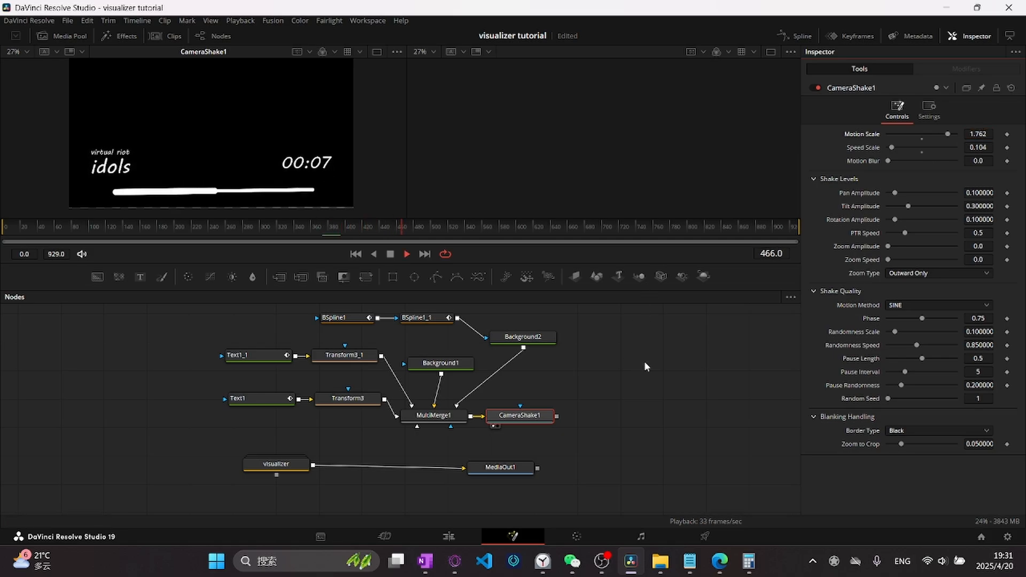
key("space")
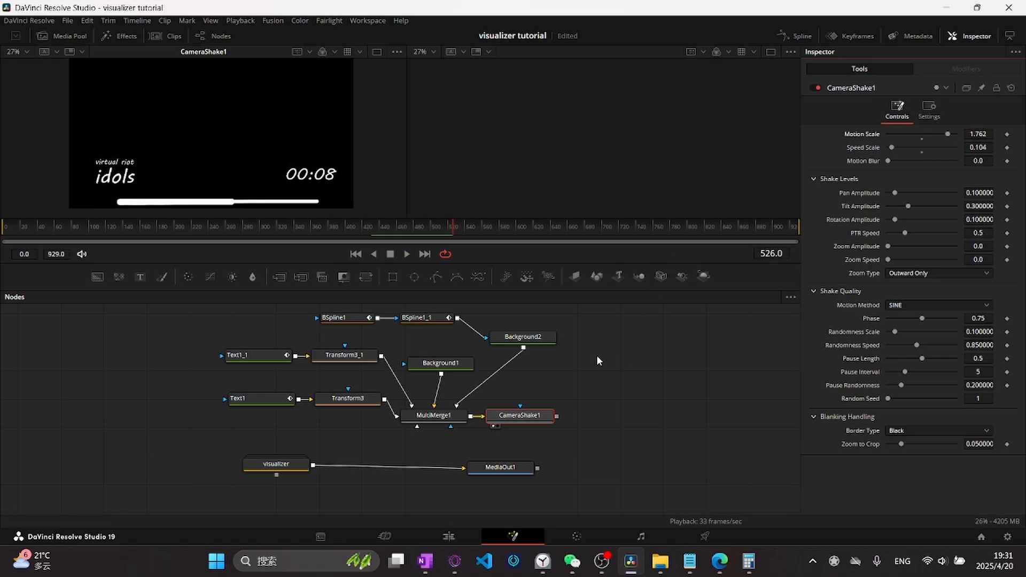
Step: Detach and delete the Background1 node, and make Background2 the background input of MultiMerge1
left_click(584, 360)
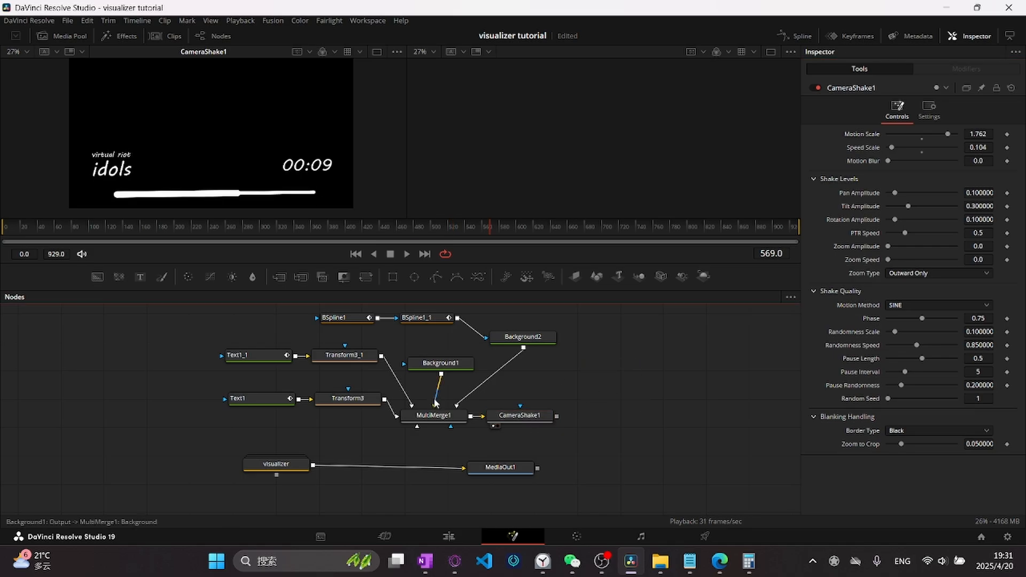
left_click_drag(448, 364, 592, 377)
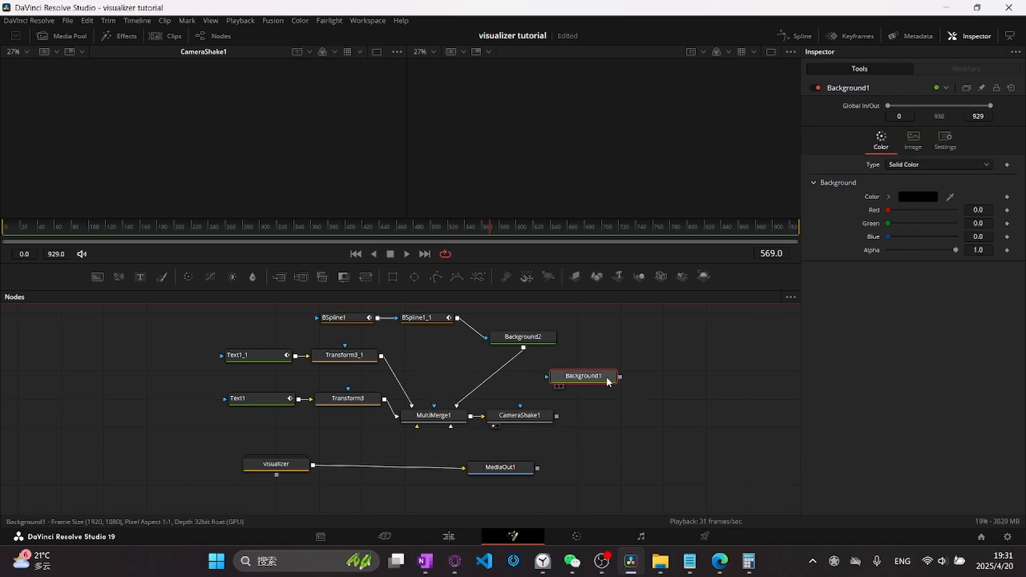
key("Delete")
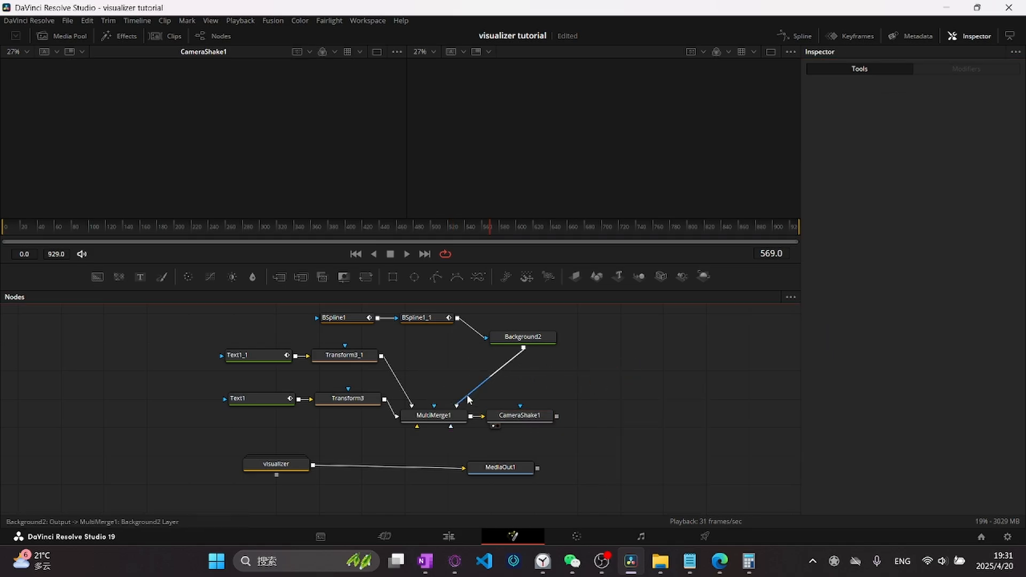
left_click_drag(437, 406, 435, 407)
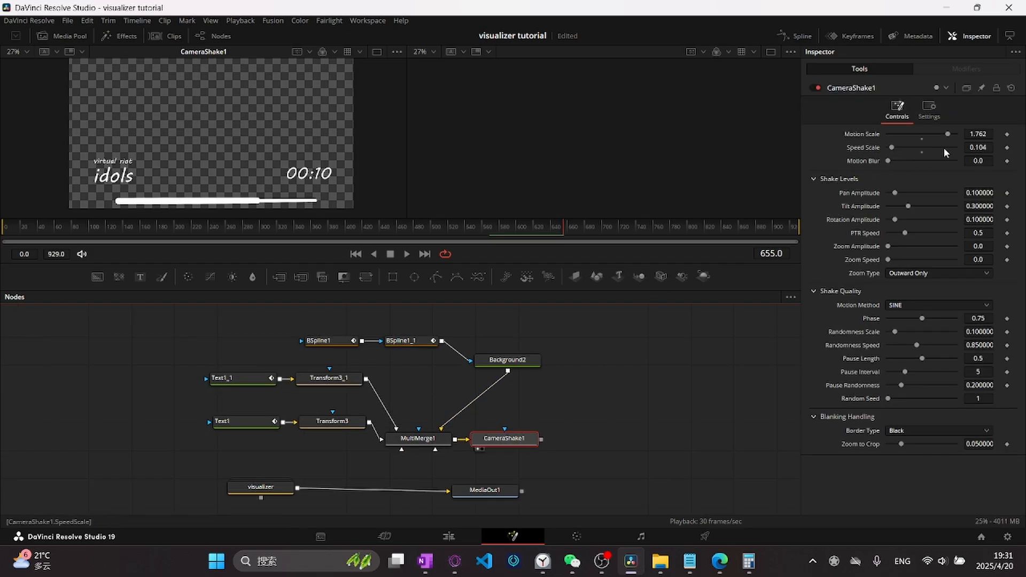
Step: Set the camera shake's Motion Blur to 1.0 and move the visualizer and MediaOut1 nodes further below the text branch
left_click_drag(890, 158, 989, 159)
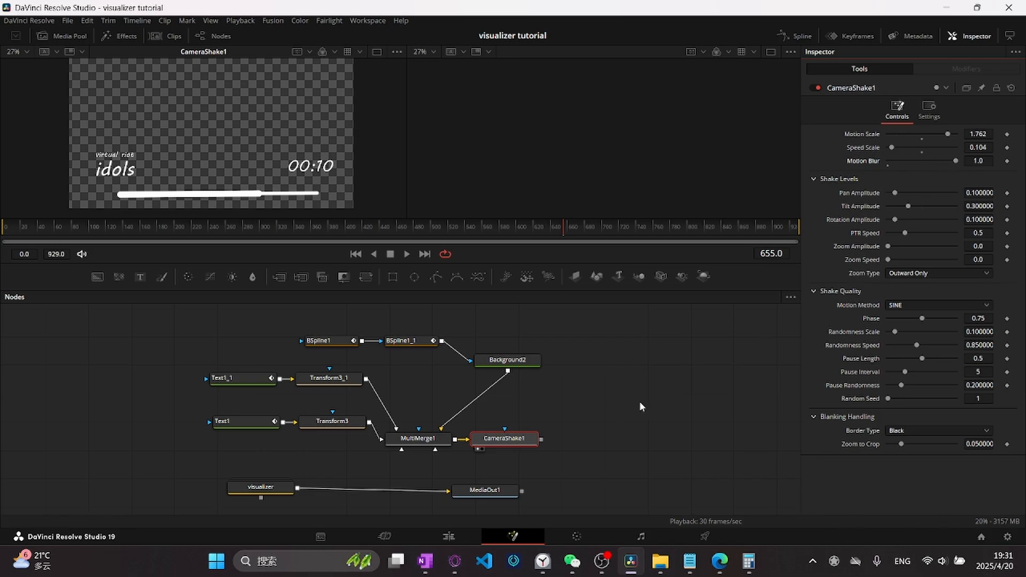
left_click_drag(641, 403, 582, 386)
scroll(345, 460, "down", 1)
left_click_drag(175, 421, 507, 483)
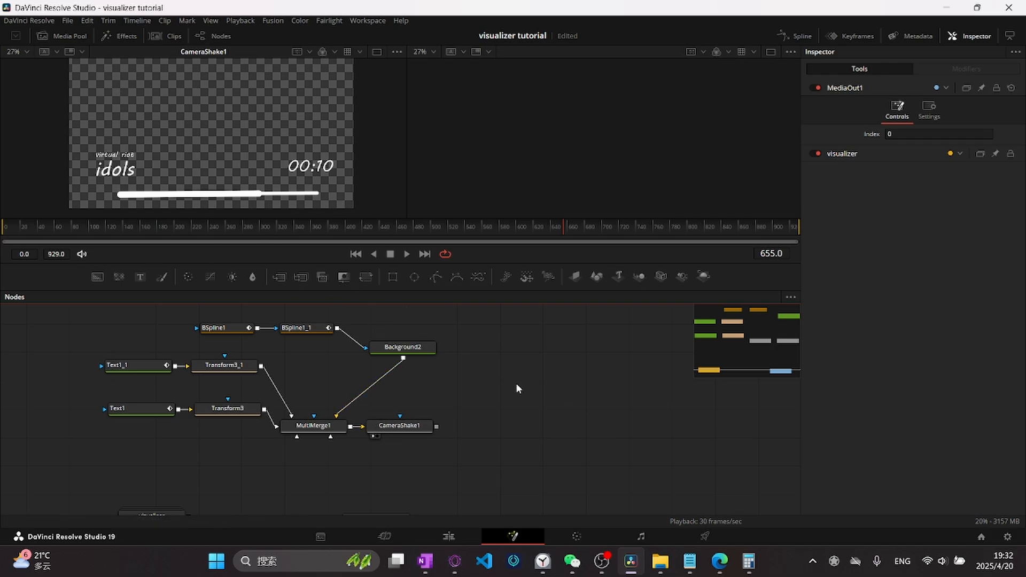
Step: Add an XGlow node after CameraShake1 and display its output in place of CameraShake1
left_click(408, 425)
key("shift+space")
type("x")
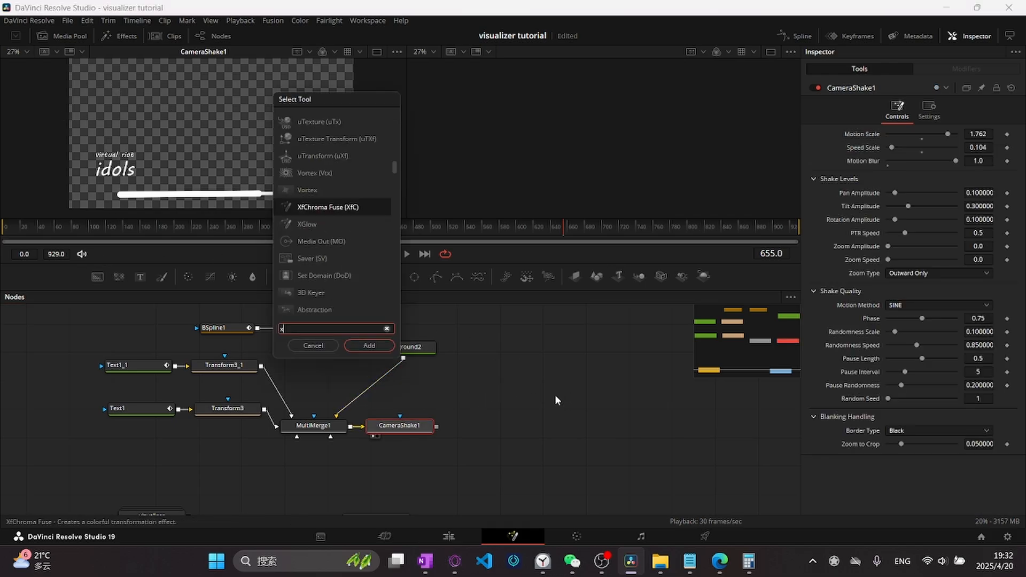
type("glow")
key("Return")
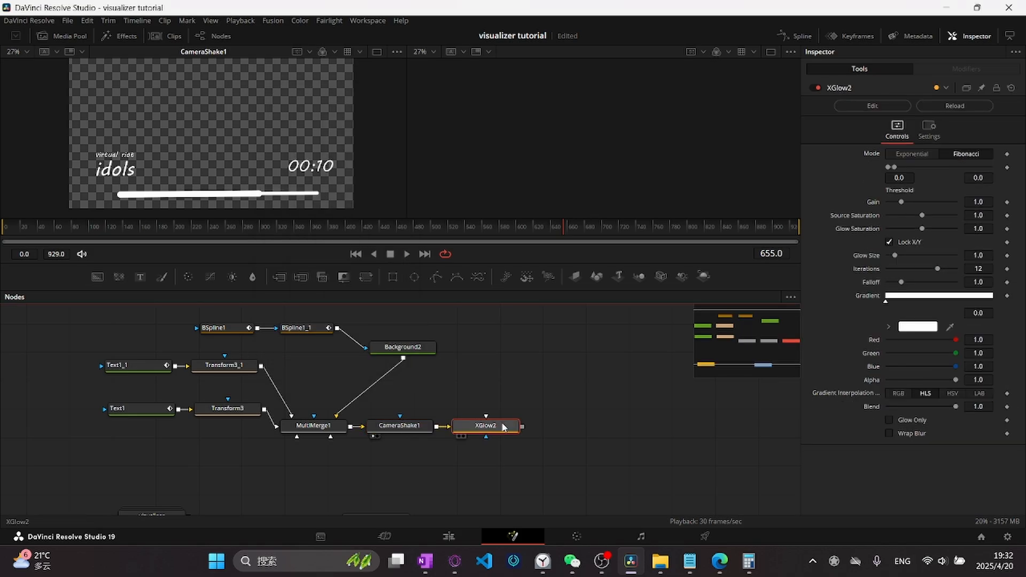
scroll(534, 432, "down", 4)
left_click(415, 423)
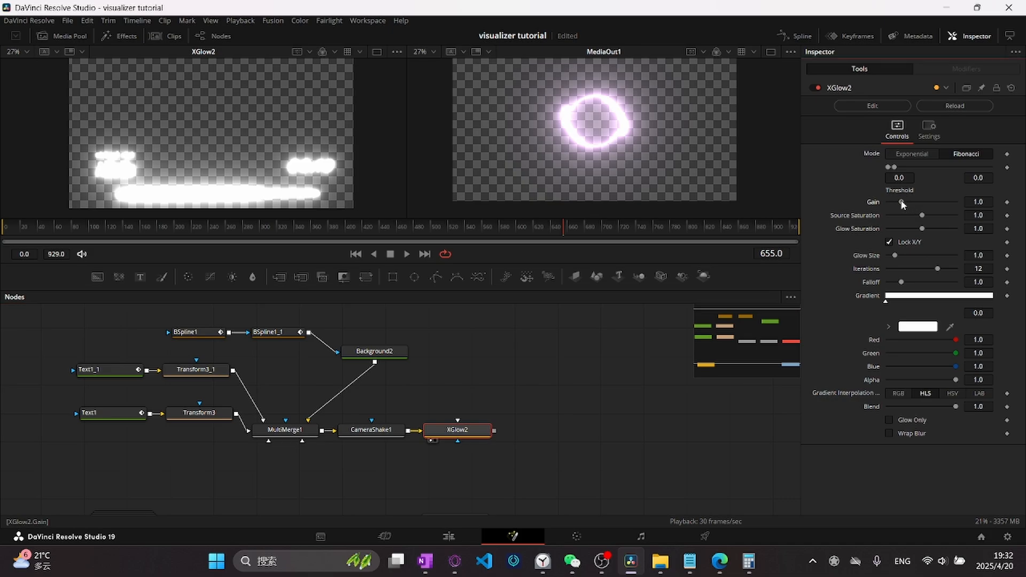
Step: Lower the glow's Gain to 0.354 and set its gradient color to purple with Red 0.749019, Green 0.0 and Blue 1.0
left_click_drag(921, 202, 893, 200)
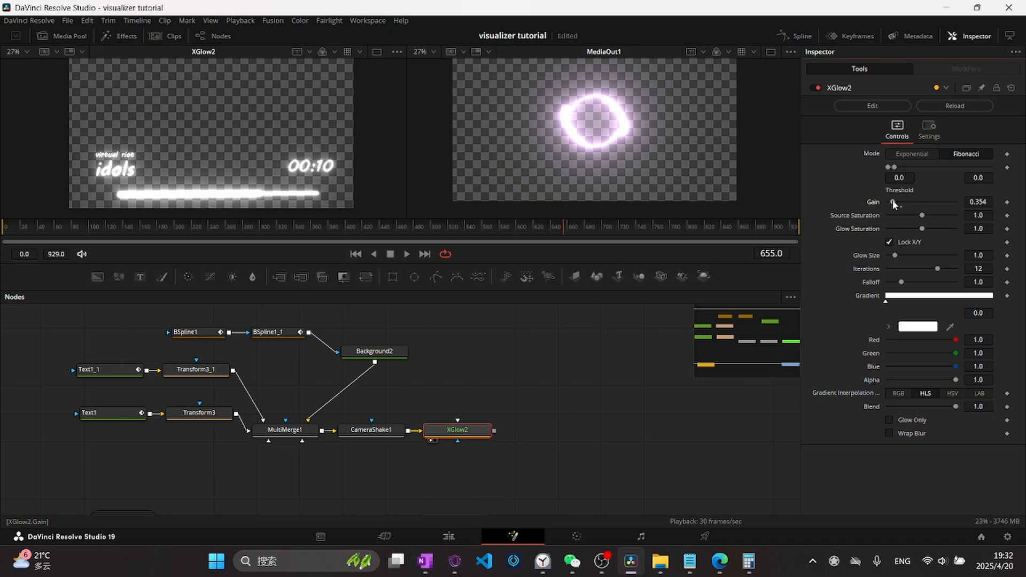
left_click(918, 326)
left_click(526, 186)
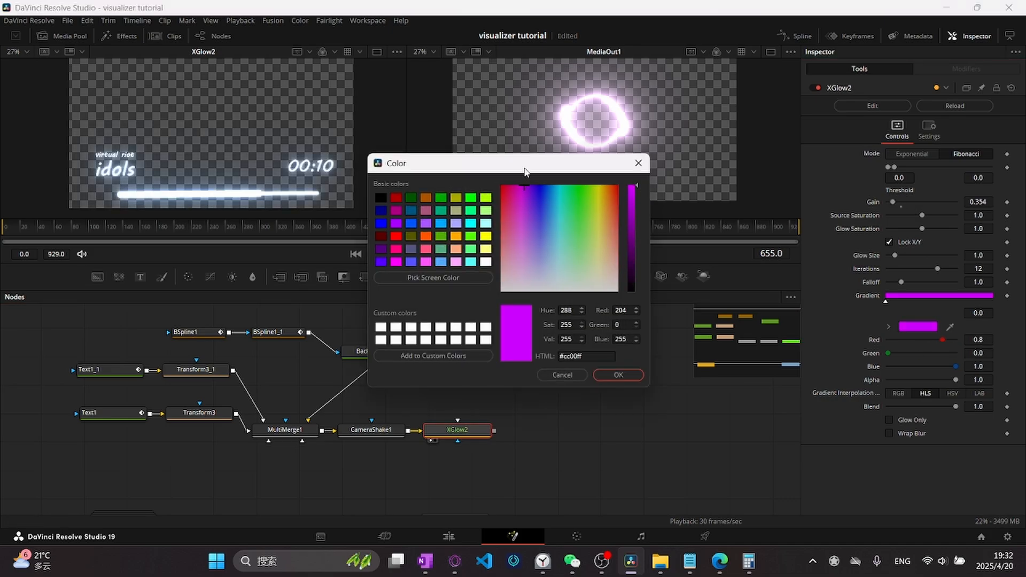
left_click(618, 375)
Step: Set the XGlow2 node's Source Saturation to 1.024, Glow Saturation to 2.0 and Gain to 0.591
left_click_drag(921, 215, 1003, 240)
left_click_drag(894, 200, 896, 200)
left_click_drag(436, 358, 586, 335)
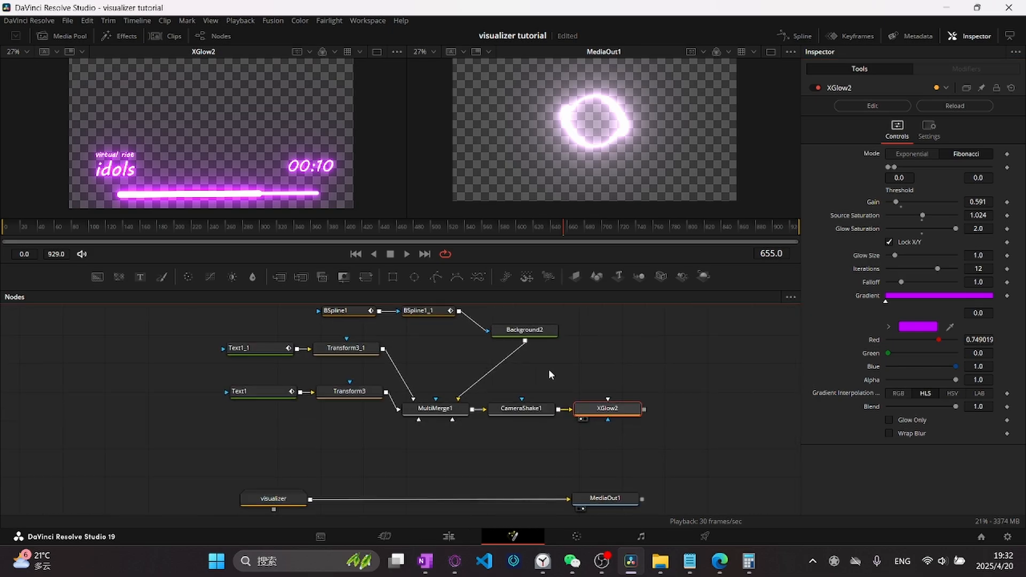
left_click(175, 337)
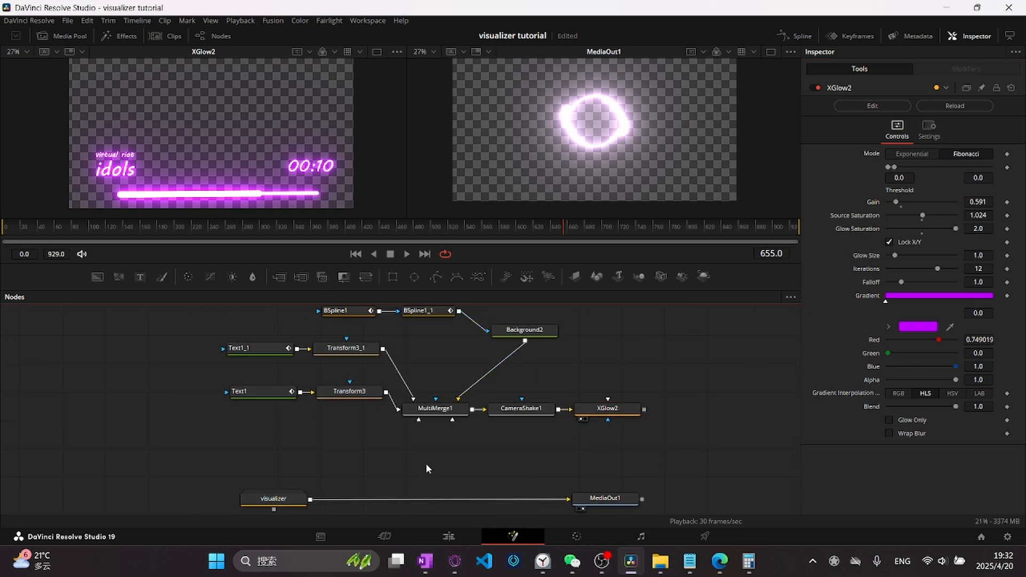
Step: Insert a MultiMerge node between the visualizer and MediaOut1 nodes, placed midway along their connection
left_click_drag(425, 463, 409, 409)
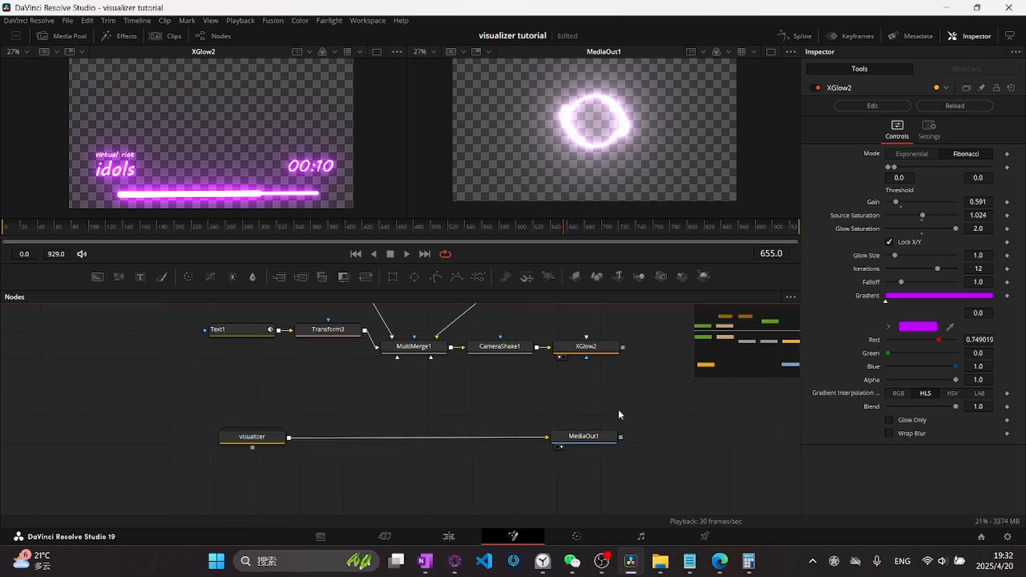
left_click_drag(596, 409, 597, 417)
left_click(251, 448)
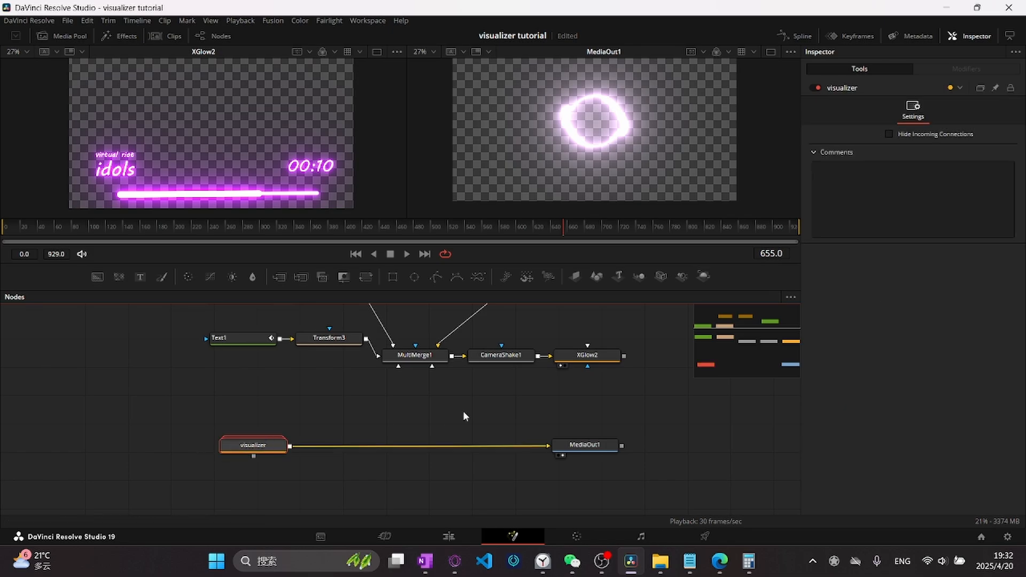
key("shift+space")
type("xglowmulti")
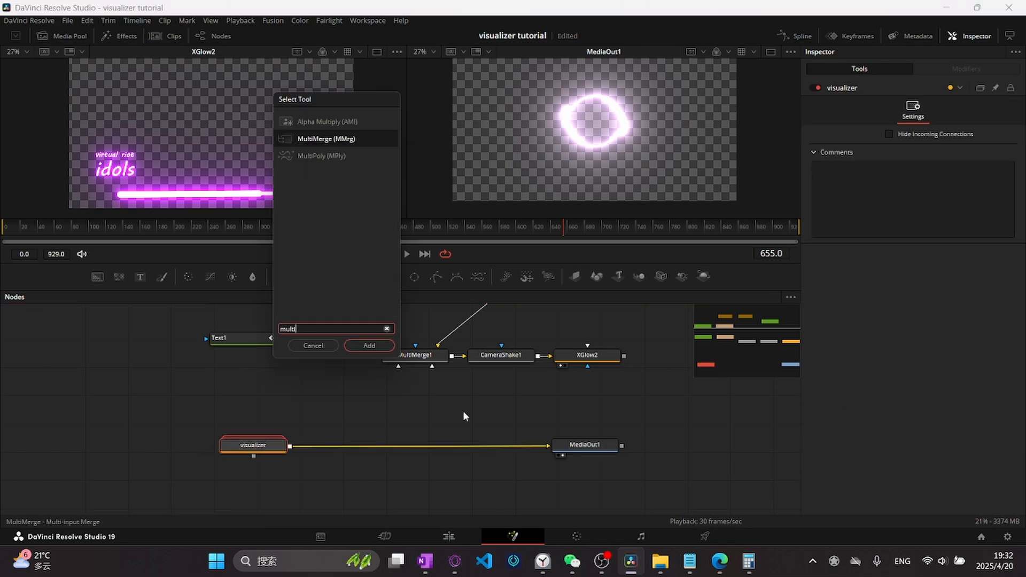
key("Return")
left_click_drag(339, 445, 417, 445)
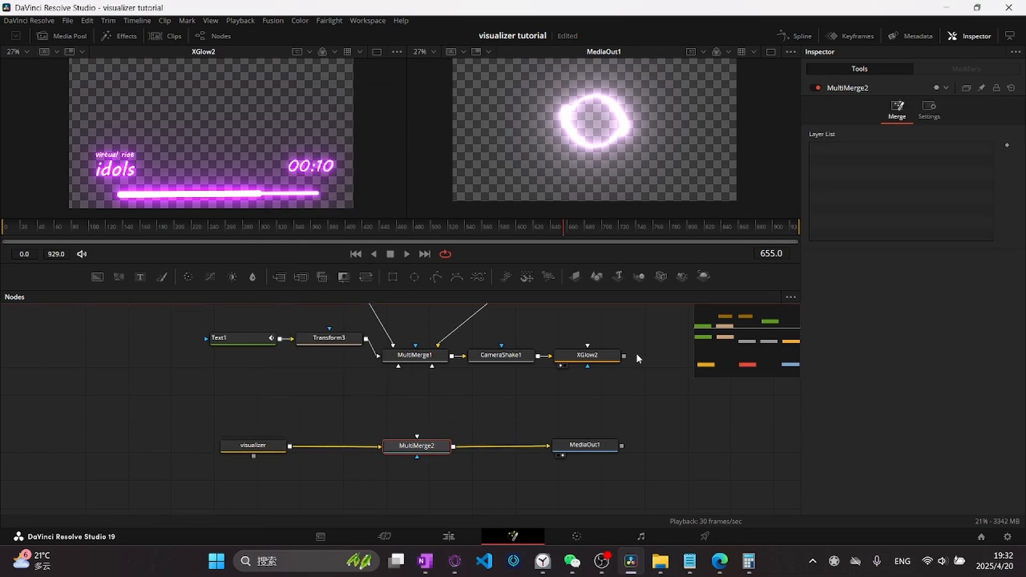
Step: Connect the XGlow2 output to MultiMerge2 and play the merged result from frame 107
left_click_drag(624, 355, 420, 448)
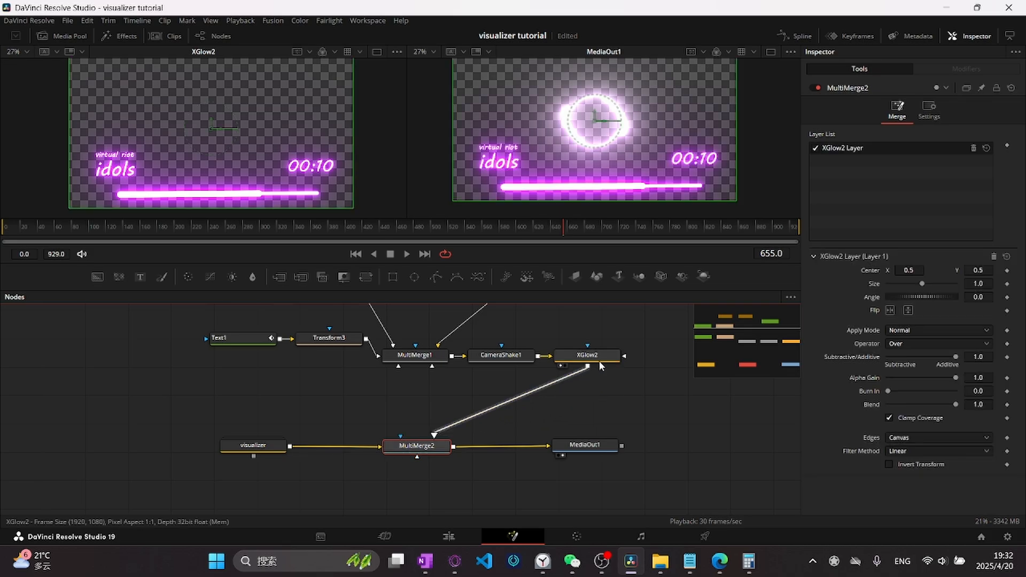
left_click_drag(666, 353, 616, 389)
scroll(534, 183, "down", 2)
left_click_drag(381, 229, 95, 244)
left_click(621, 356)
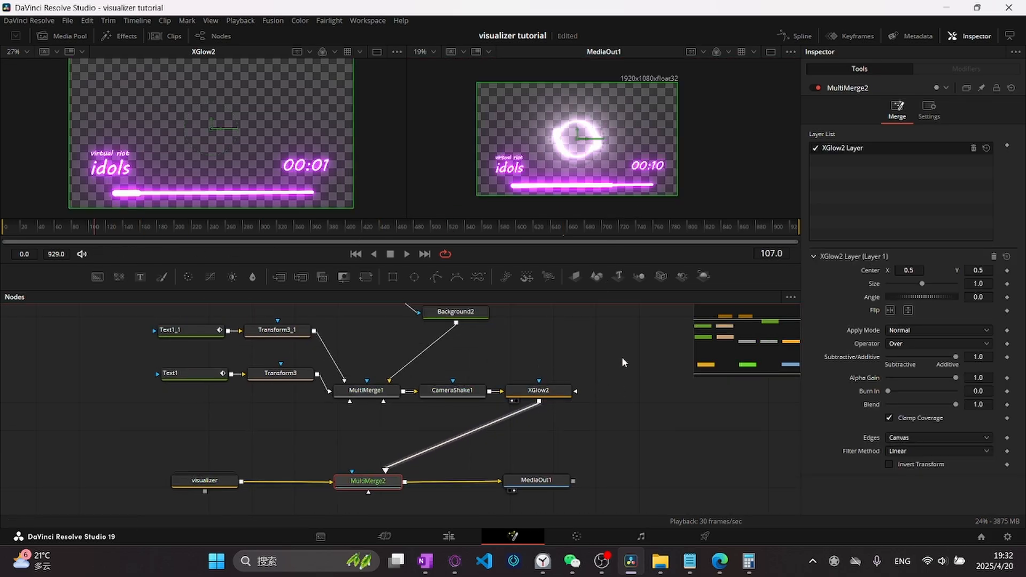
key("space")
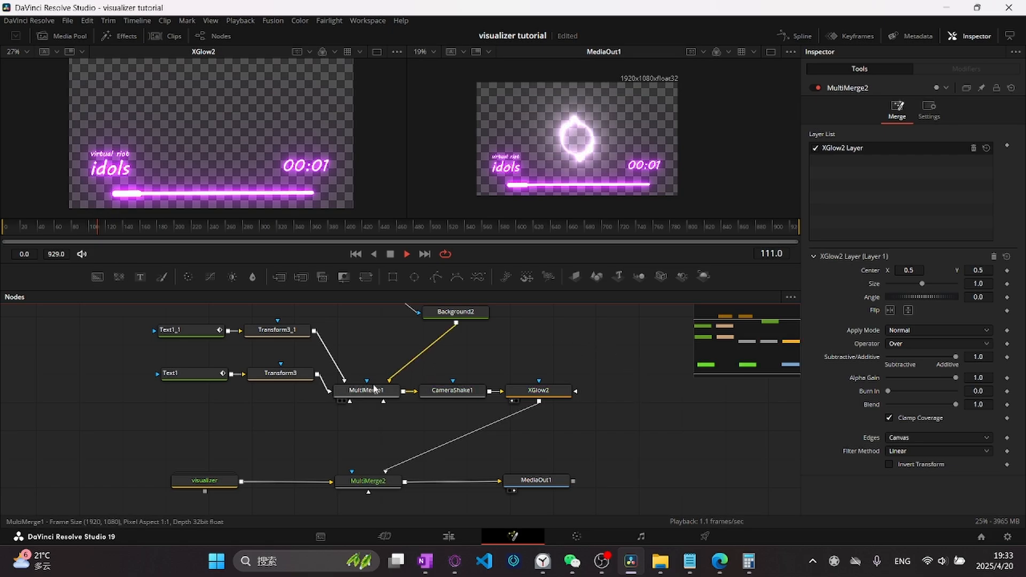
scroll(595, 364, "up", 2)
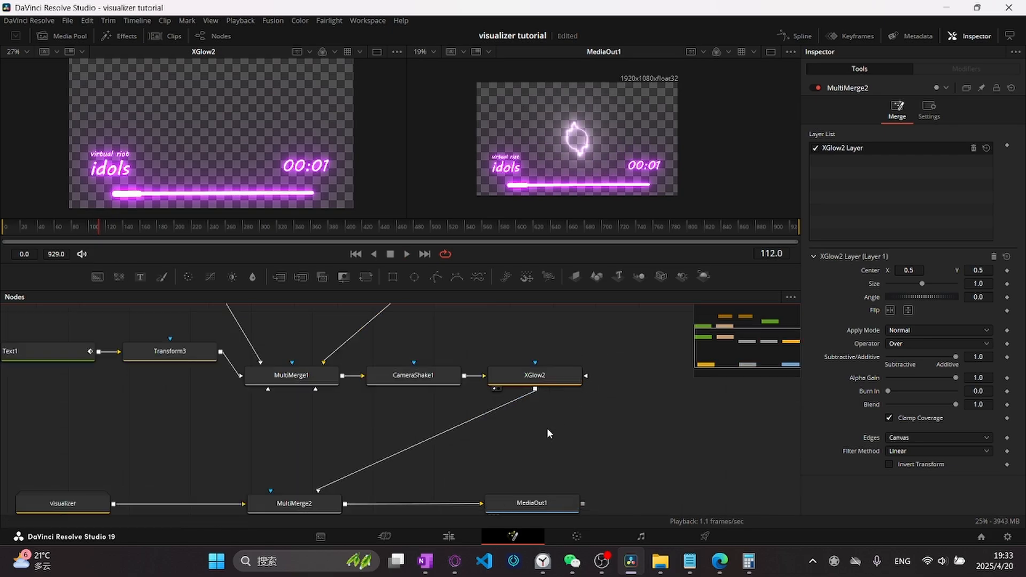
left_click(535, 372)
scroll(681, 391, "down", 2)
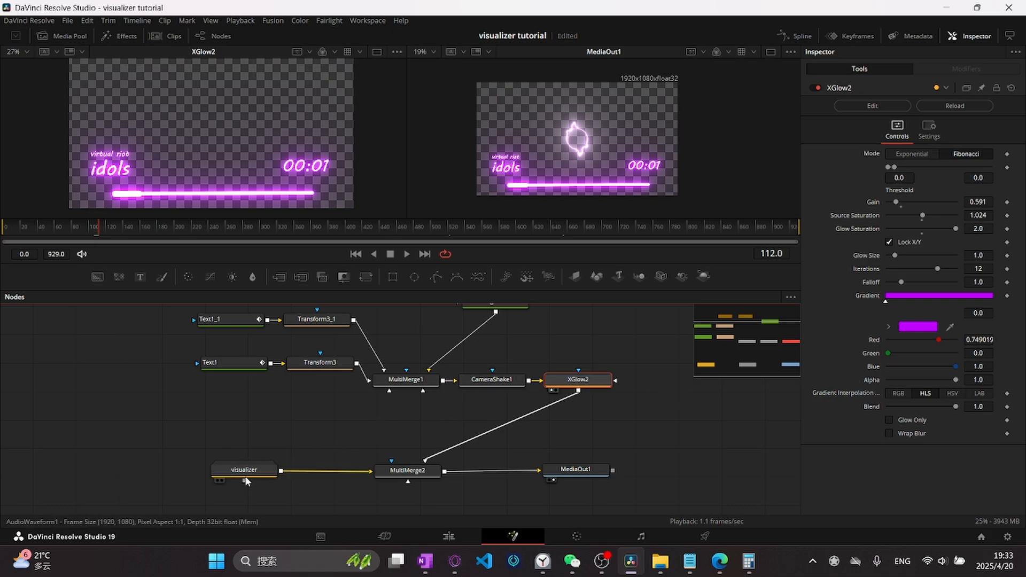
left_click_drag(649, 418, 559, 437)
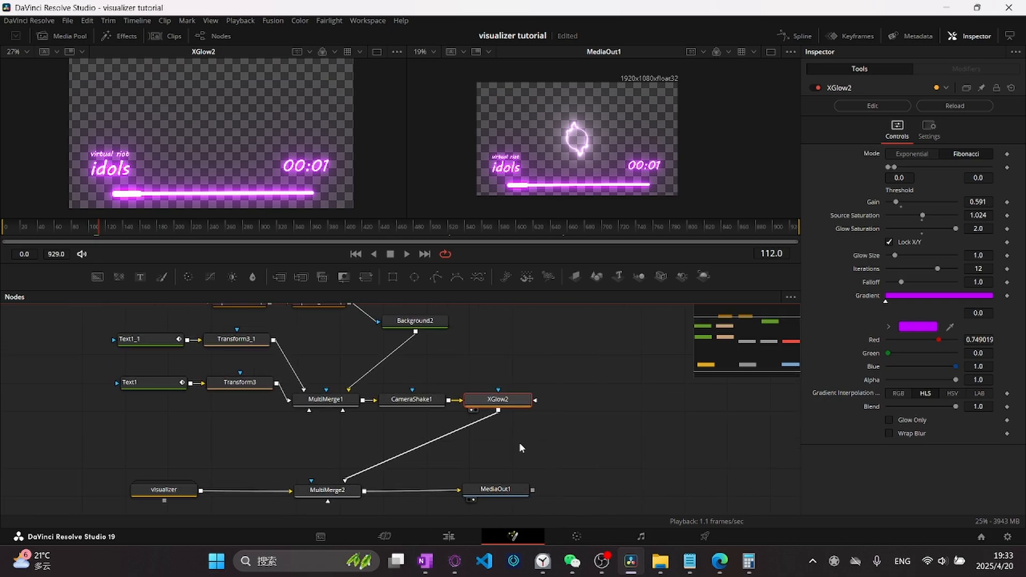
scroll(499, 438, "up", 2)
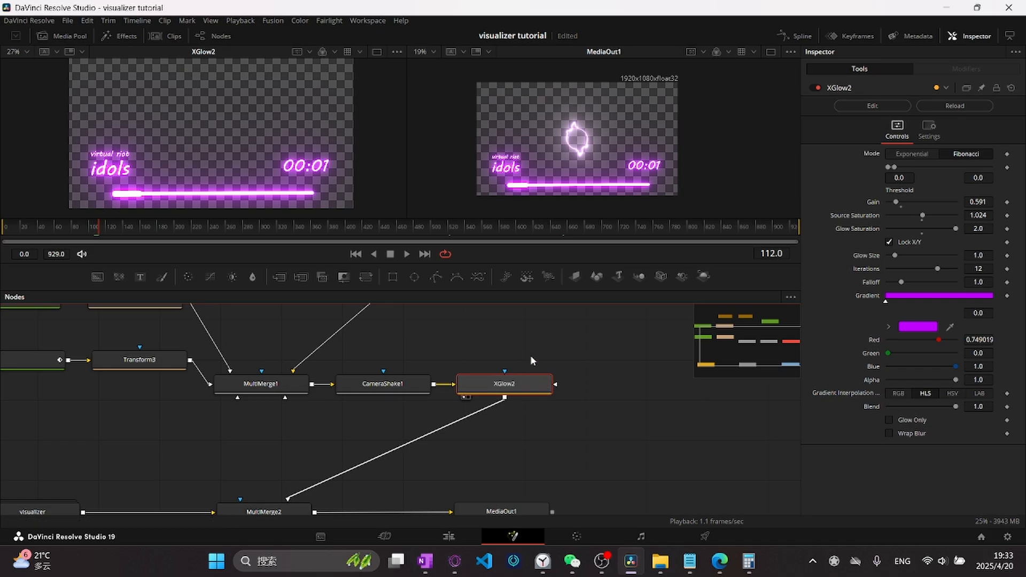
left_click_drag(529, 357, 550, 422)
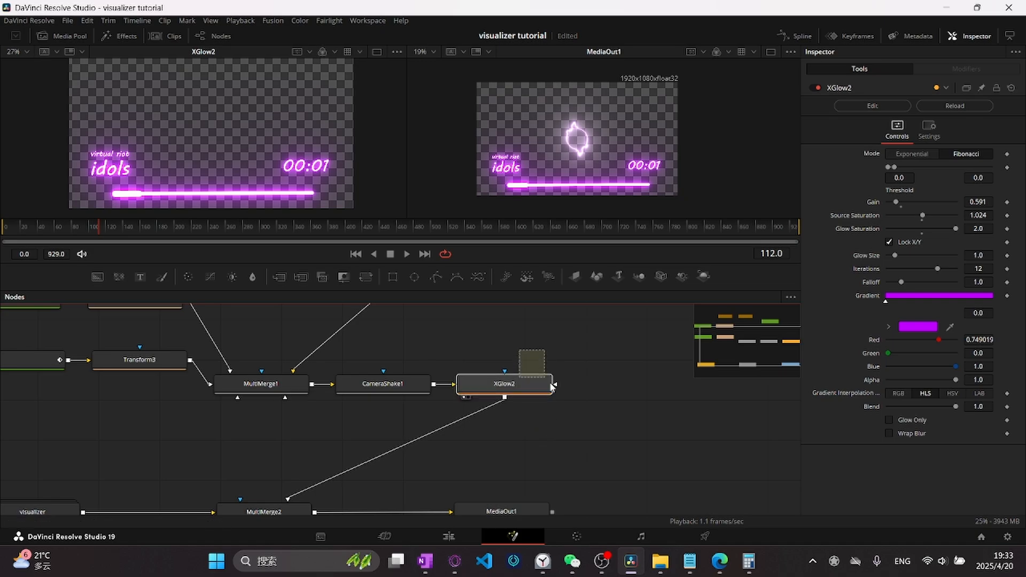
left_click_drag(560, 388, 561, 391)
left_click_drag(497, 335, 602, 449)
scroll(592, 385, "down", 2)
scroll(574, 408, "up", 1)
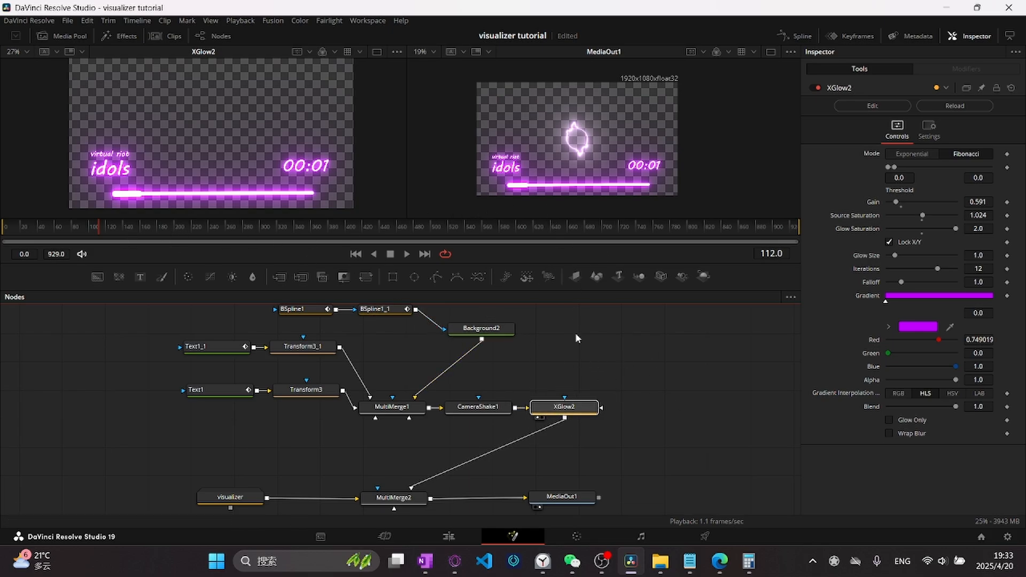
Step: Group all the title, timer, progress bar, merge, CameraShake1 and XGlow2 nodes into one node
left_click_drag(625, 442, 659, 438)
left_click_drag(660, 438, 130, 340)
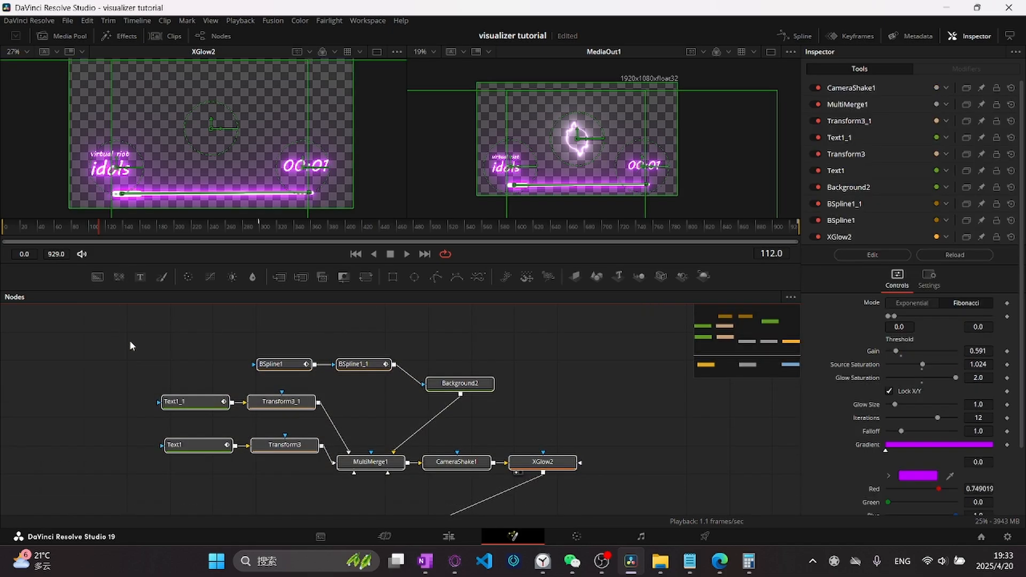
key("ctrl+g")
left_click_drag(384, 362, 368, 415)
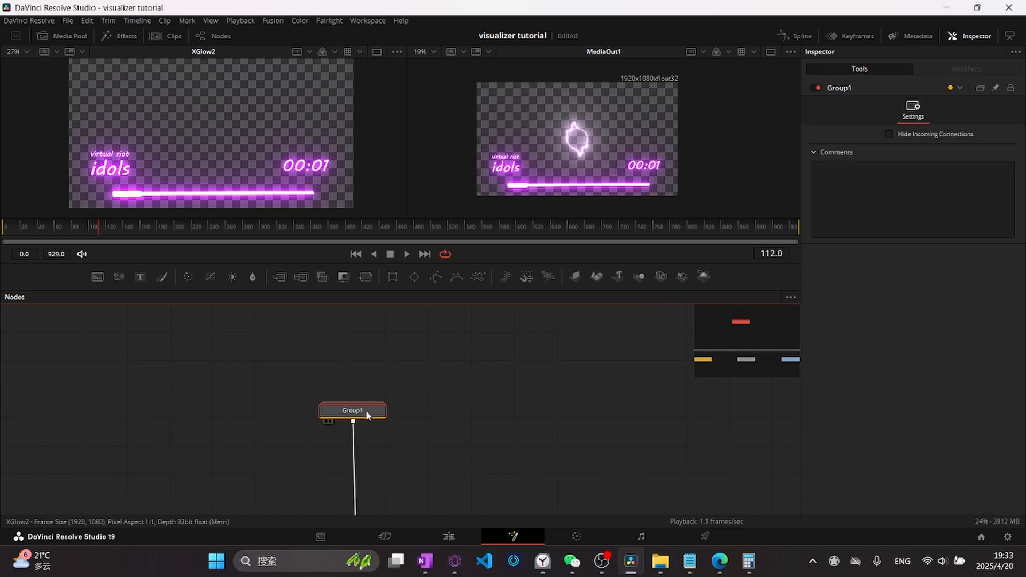
Step: Rename the new group as ui and place it directly above the visualizer node
key("F2")
type("ui")
key("Return")
left_click_drag(374, 363, 263, 386)
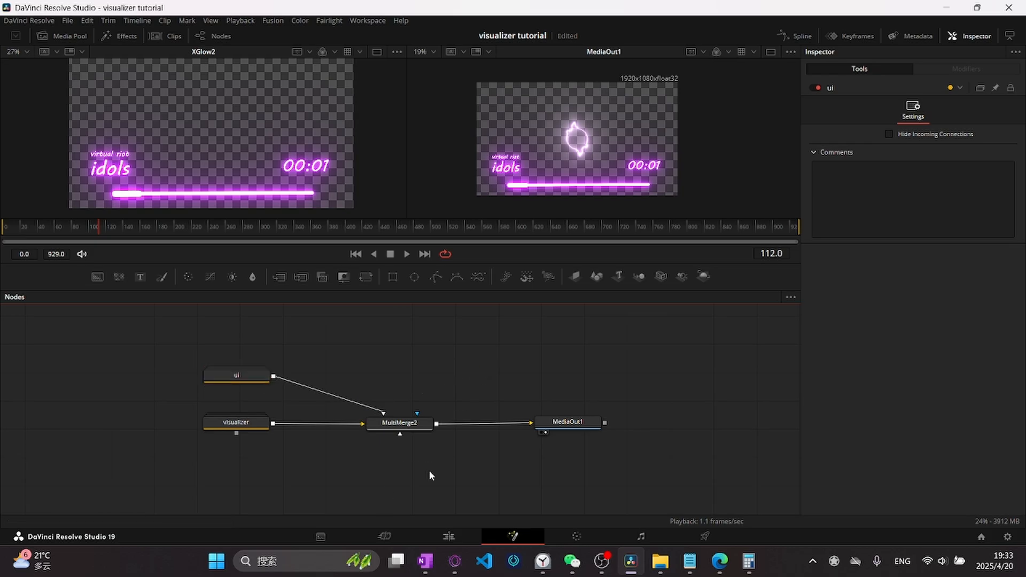
Step: Add a pEmitter node in the empty area below MultiMerge2
key("shift+space")
type("multi")
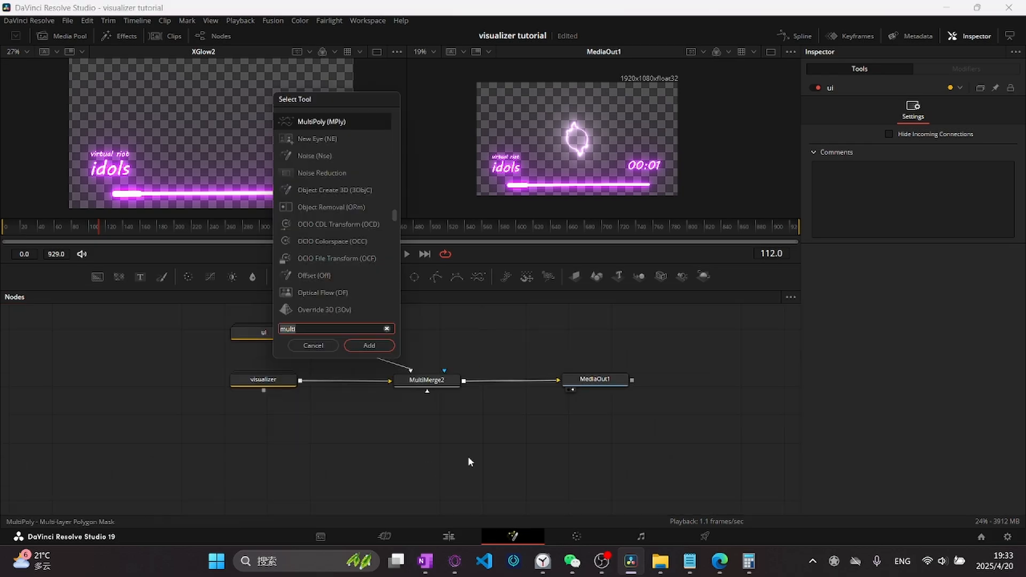
key("BackSpace")
key("BackSpace")
key("BackSpace")
key("BackSpace")
key("BackSpace")
type("pem")
key("Return")
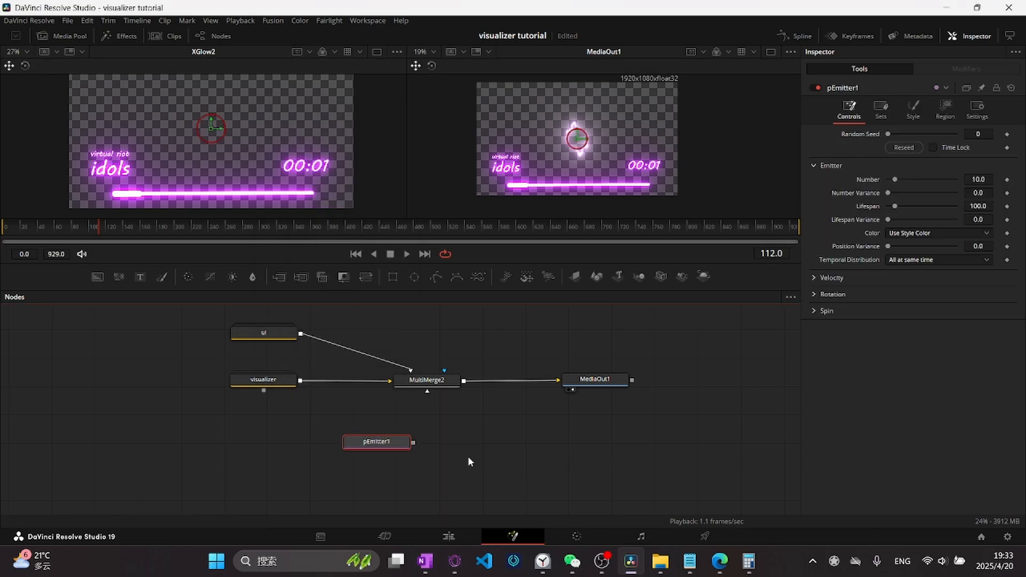
Step: Add a pRender node fed by pEmitter1 and select each of the two nodes to check its settings
key("shift+space")
type("pren")
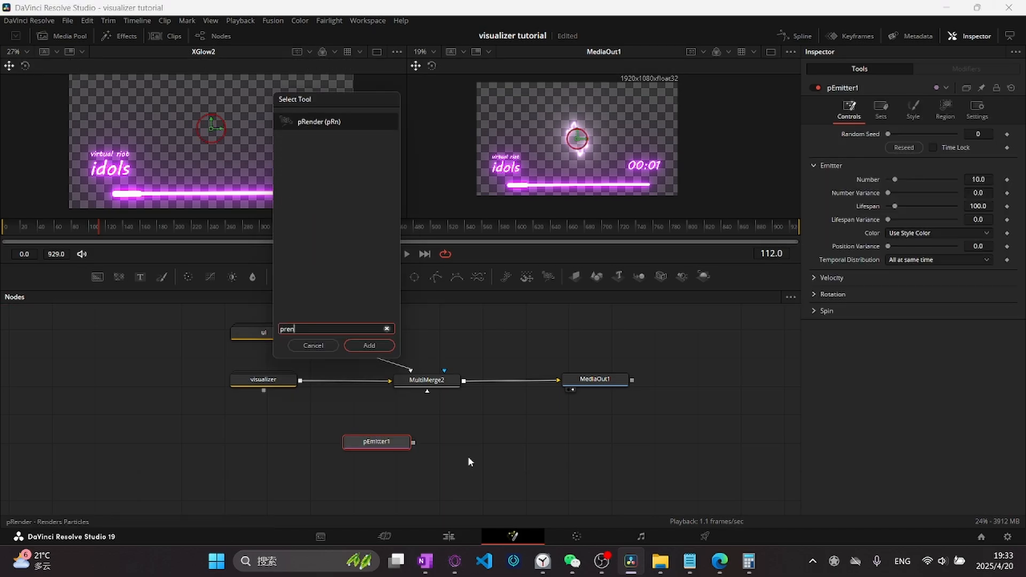
key("Return")
left_click(392, 445)
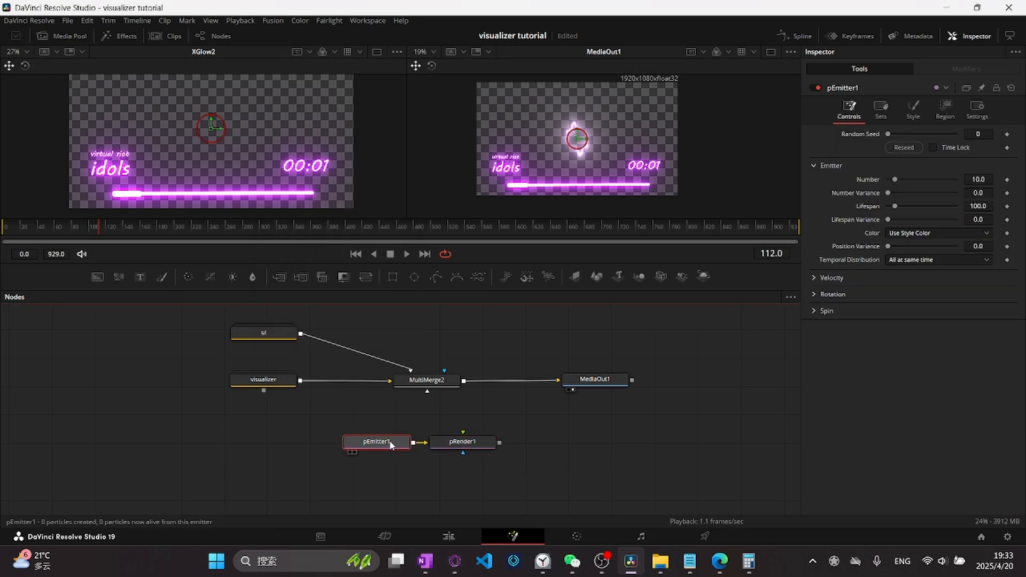
left_click(466, 443)
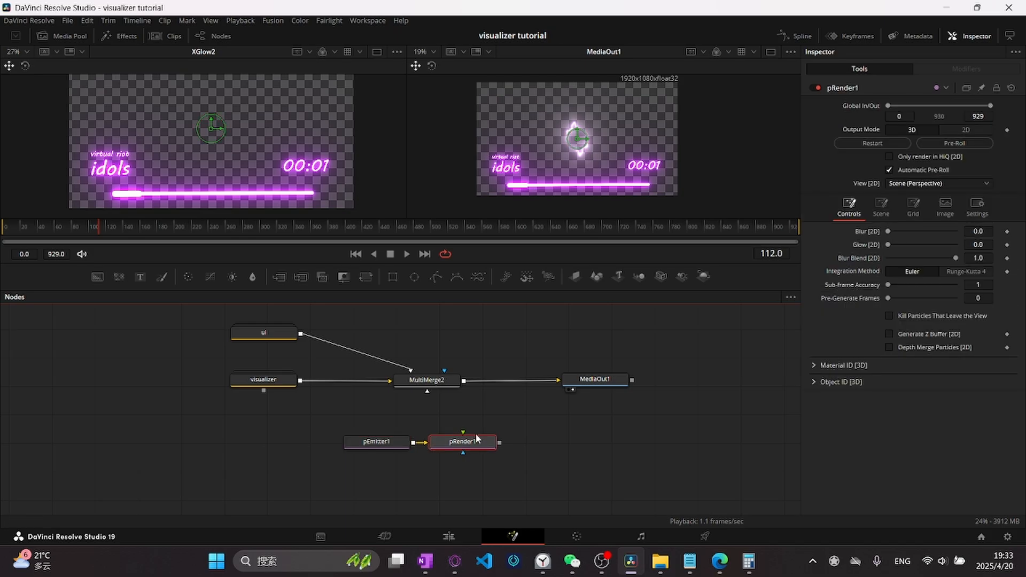
Step: Connect the pRender1 output to MultiMerge2 and space out the two particle nodes below it
left_click_drag(477, 421, 438, 475)
left_click_drag(384, 446, 362, 448)
left_click_drag(316, 409, 368, 460)
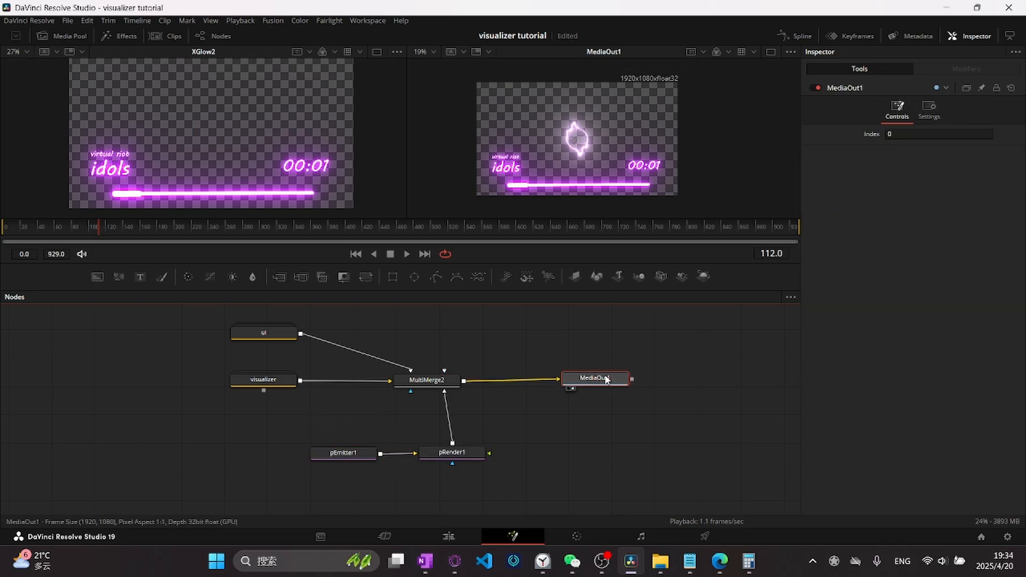
Step: Clear MediaOut1 from its viewer and display pRender1 in a single enlarged viewer instead of XGlow2
key("2")
left_click(351, 454)
left_click(470, 454)
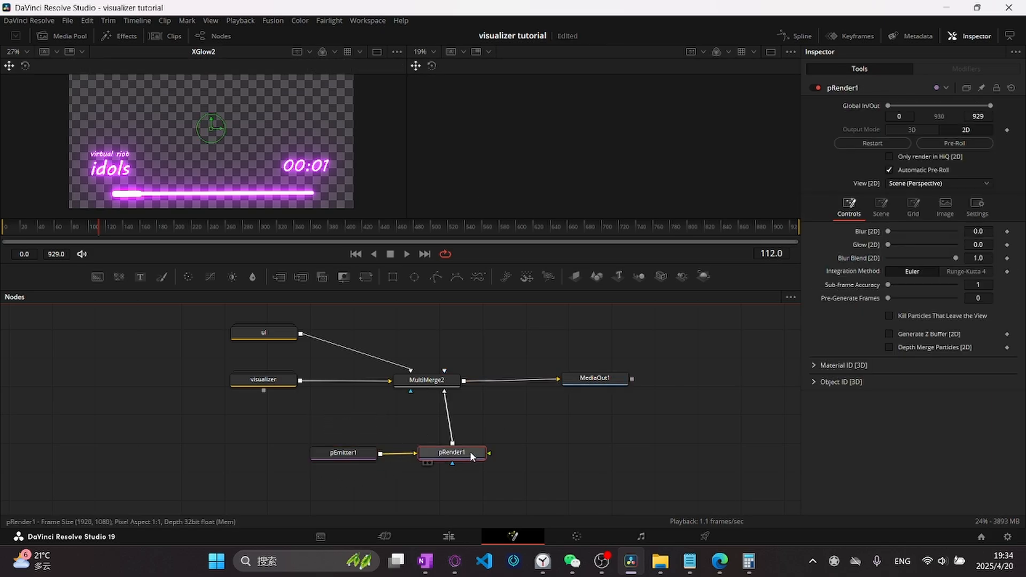
key("1")
scroll(273, 142, "up", 5)
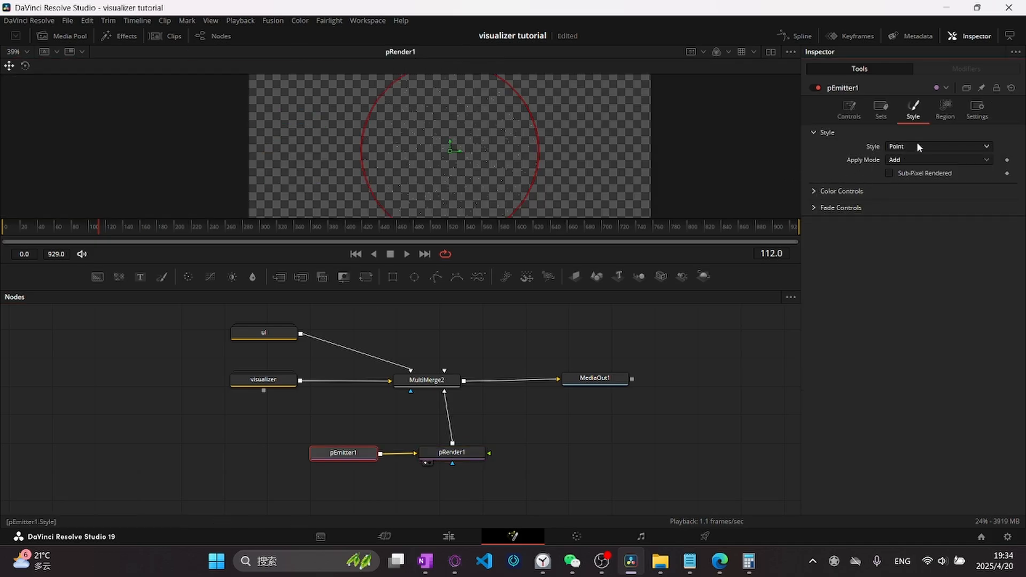
left_click_drag(596, 141, 573, 138)
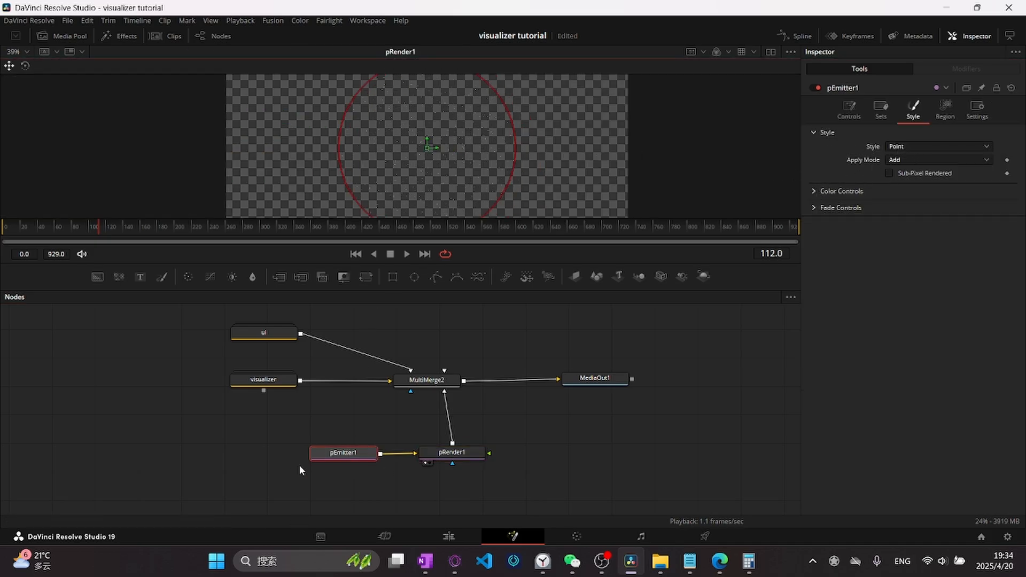
scroll(518, 143, "up", 2)
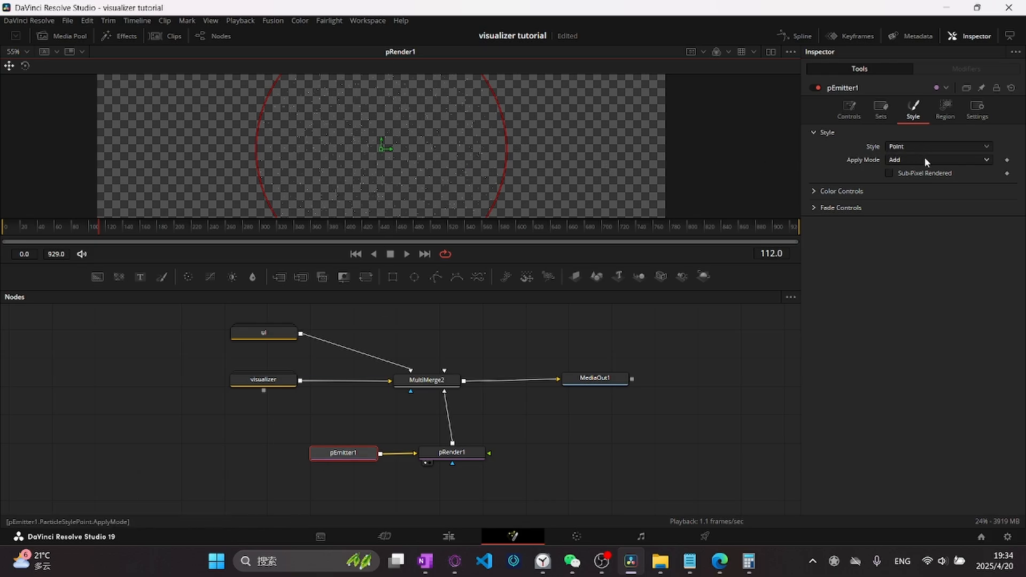
Step: Change the pEmitter1 particle style to NGon and set the particle Size to 2.0
left_click(848, 107)
left_click(913, 108)
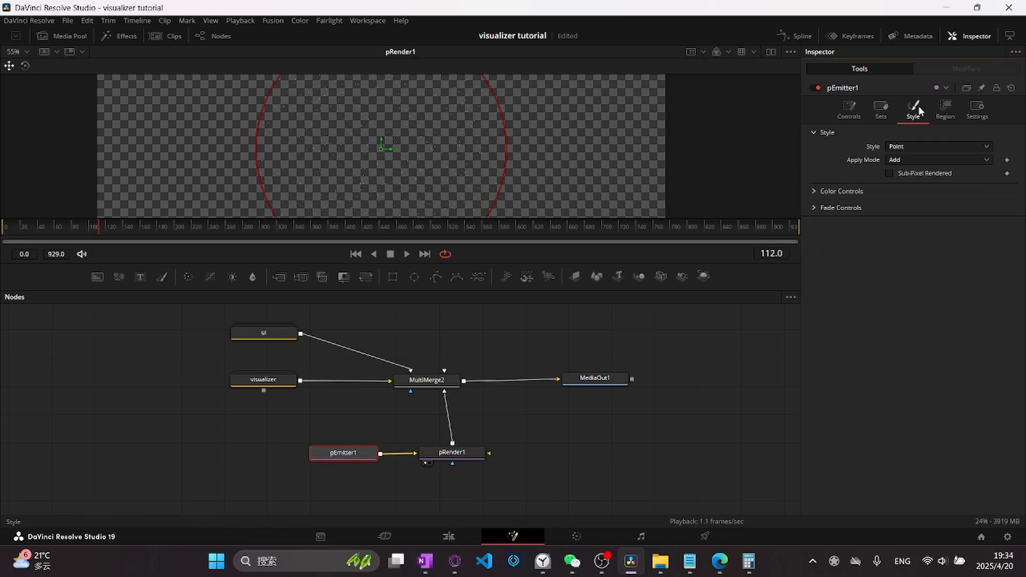
left_click(908, 146)
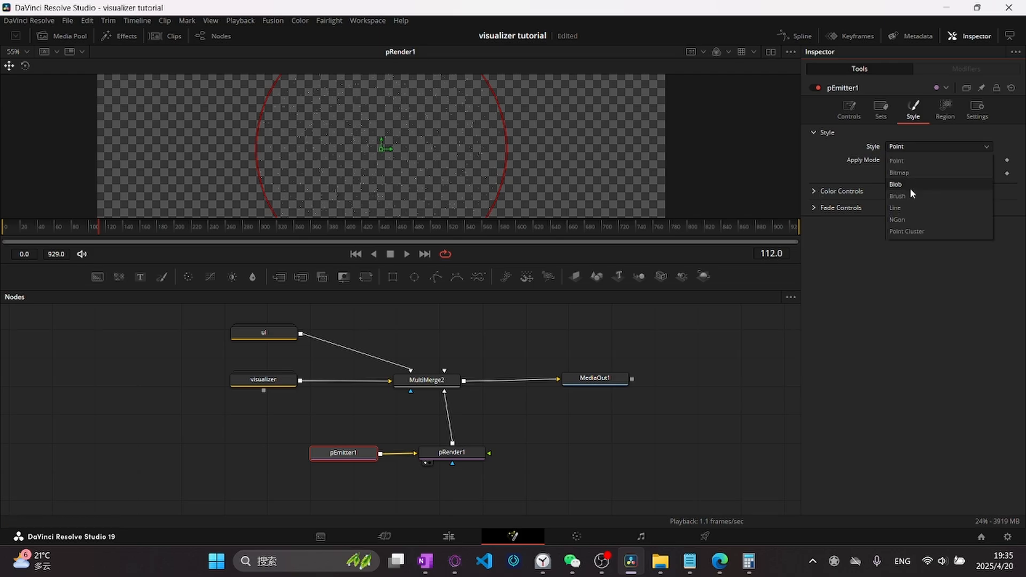
left_click(912, 219)
left_click(932, 221)
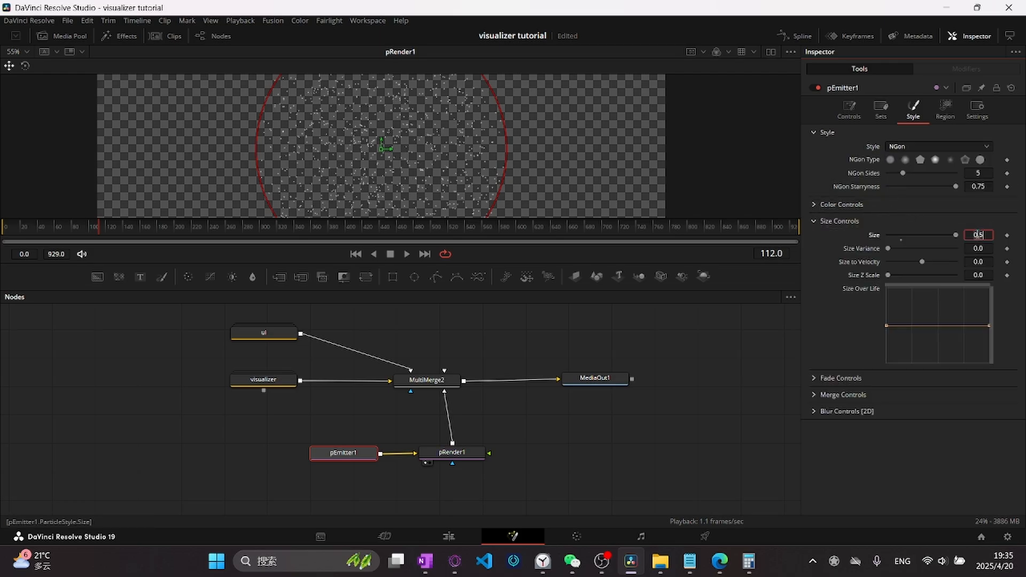
type("2")
key("Tab")
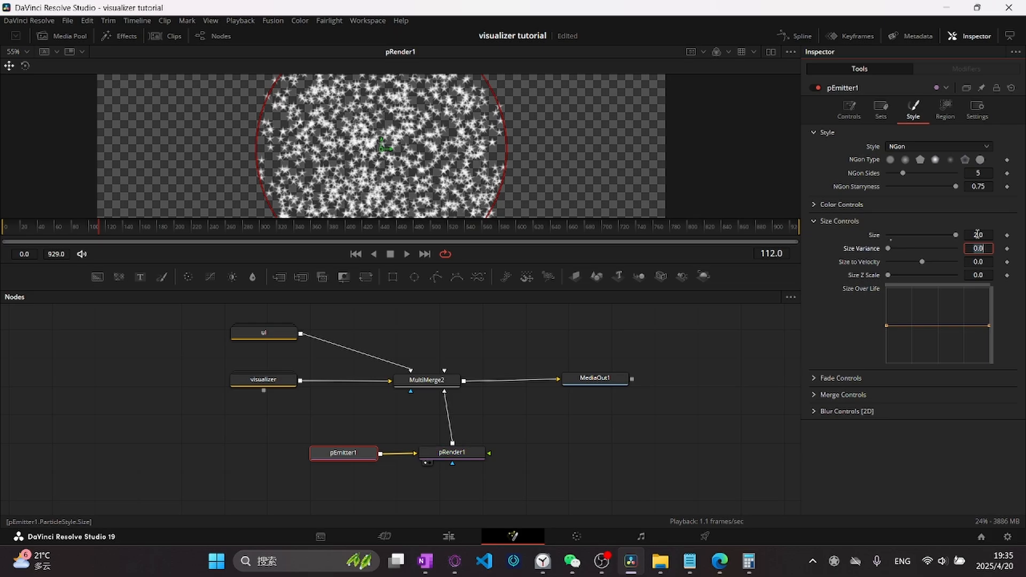
left_click_drag(547, 141, 563, 184)
Step: Lower the emitter's Number of particles to 0.77
left_click(849, 110)
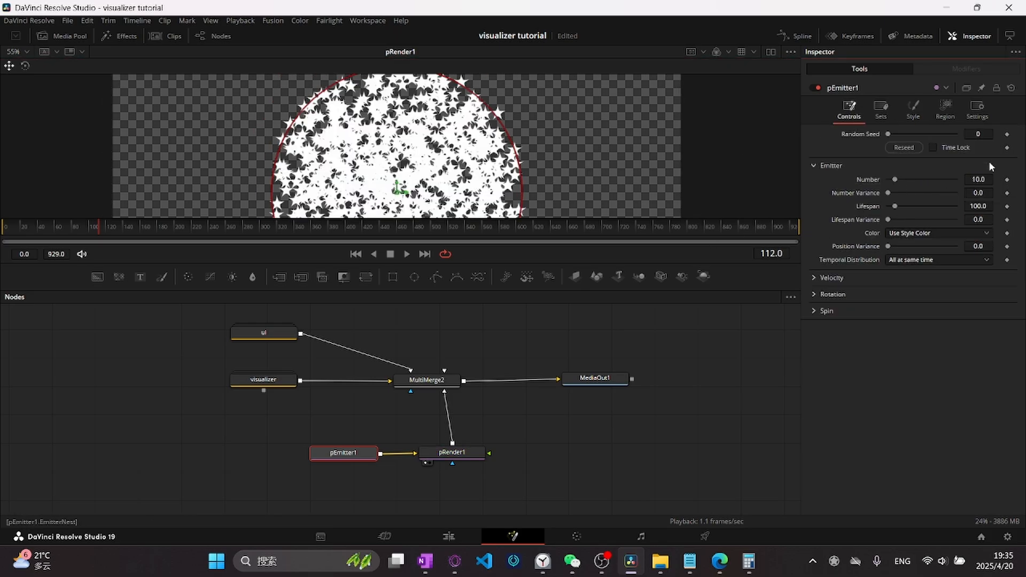
left_click(988, 179)
type("1")
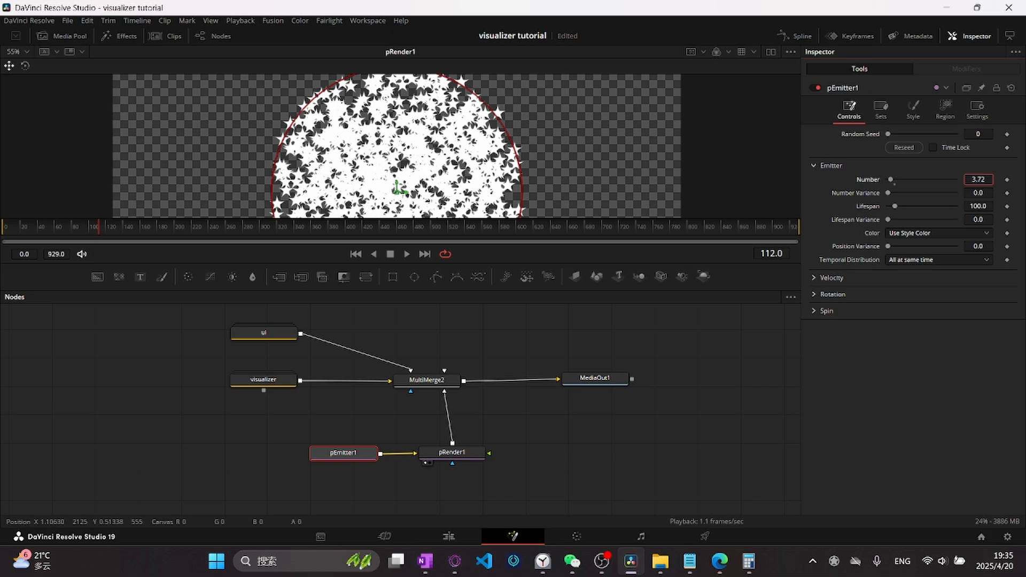
key("Return")
left_click_drag(978, 180, 988, 180)
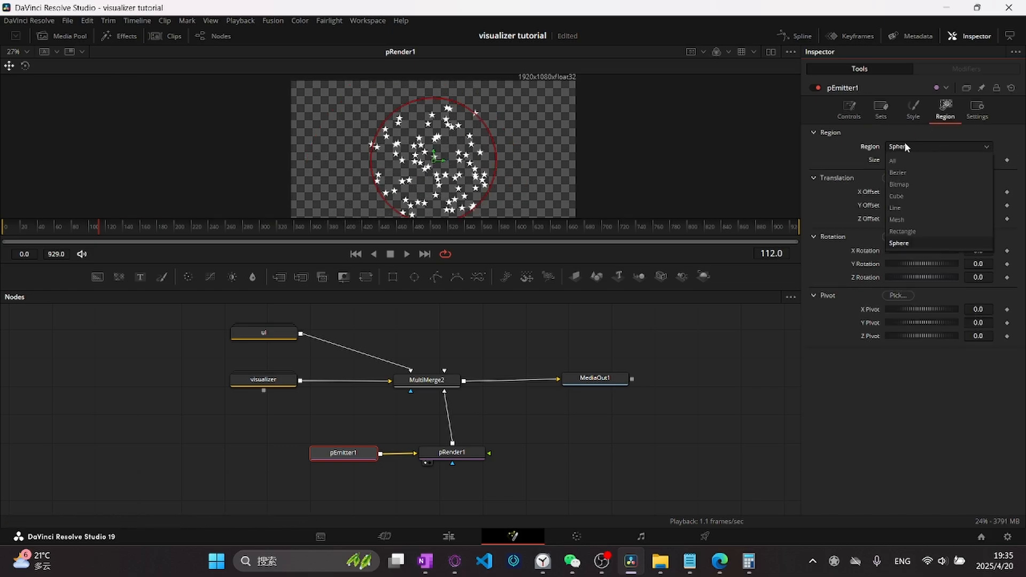
Step: Change the emitter region to Line and stretch it along the frame's lower edge from about X -0.508, Y -0.286 to X 0.523, Y -0.280
left_click(918, 210)
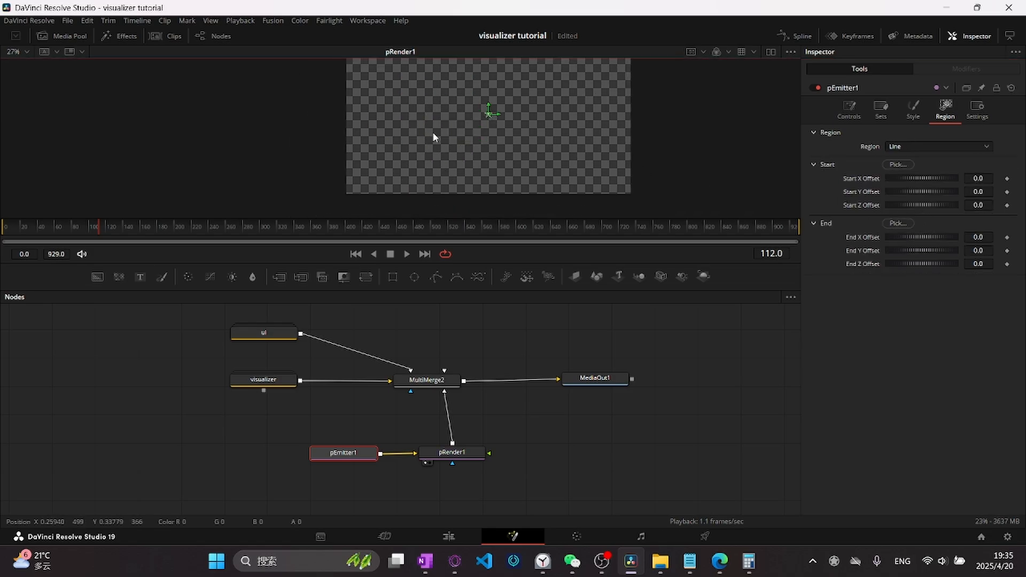
left_click_drag(489, 116, 349, 191)
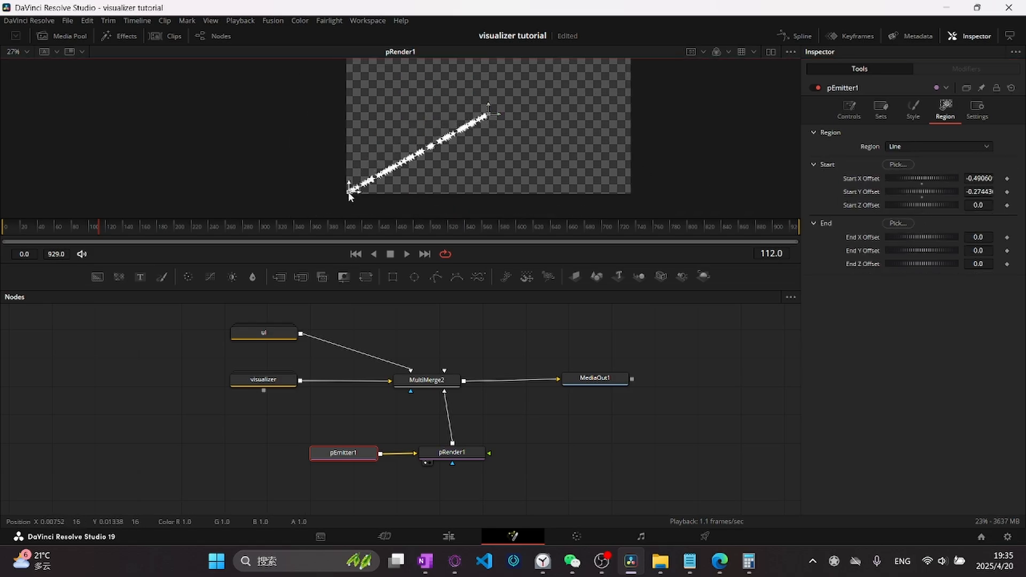
left_click_drag(487, 115, 636, 194)
left_click_drag(349, 192, 343, 195)
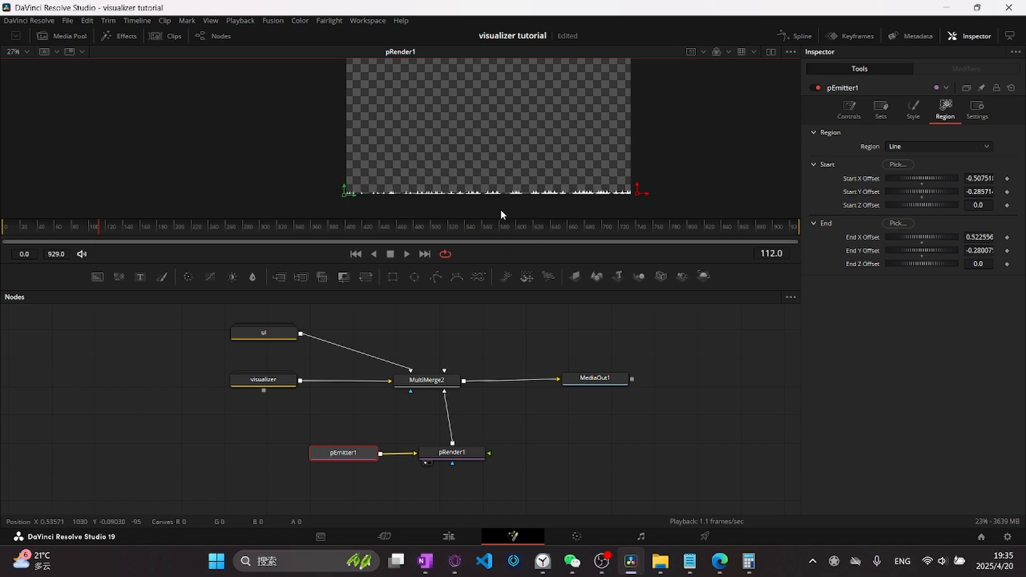
Step: Set the emitted particles' Velocity to 0.118
left_click(849, 114)
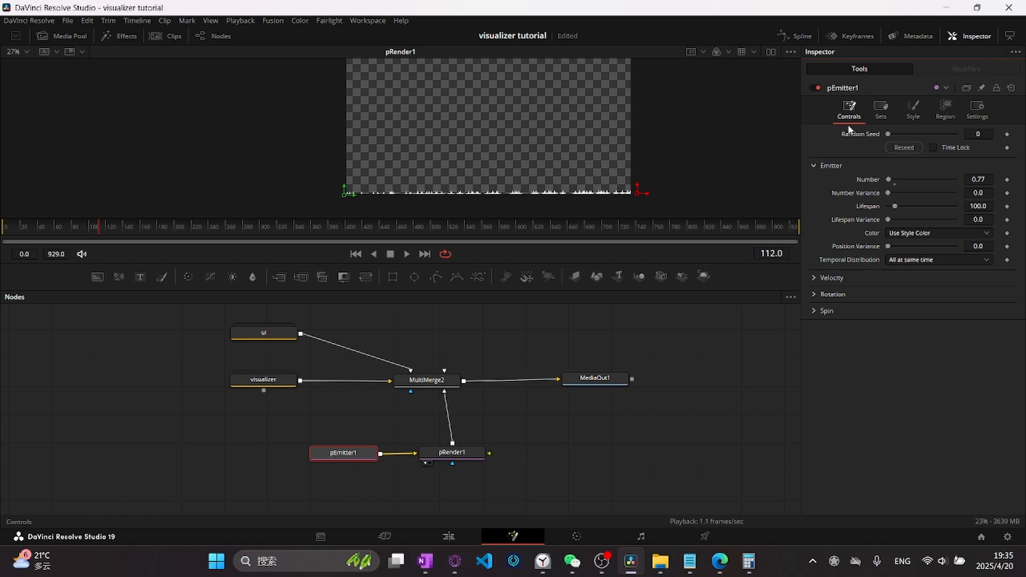
left_click(813, 278)
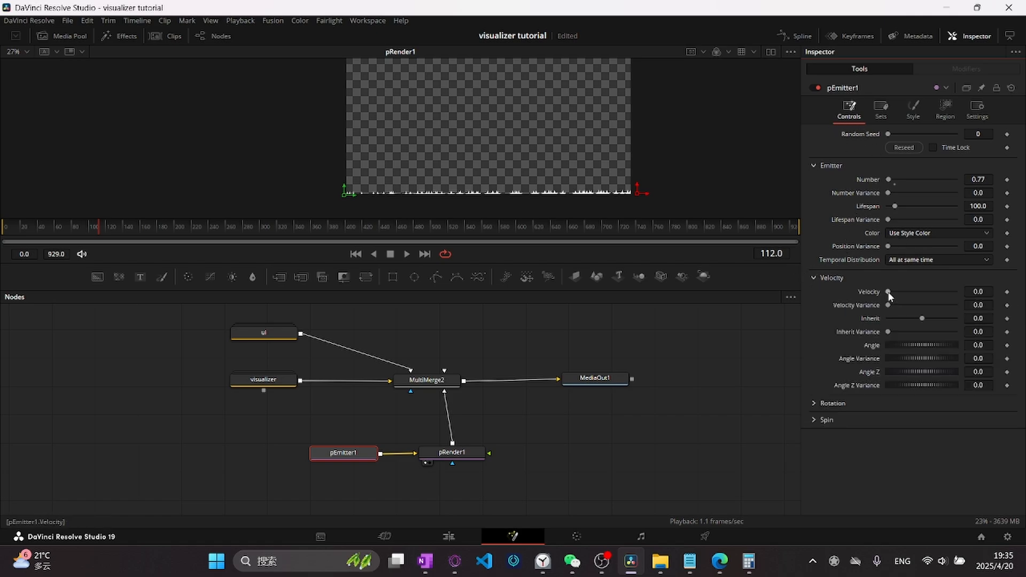
left_click_drag(890, 294, 896, 294)
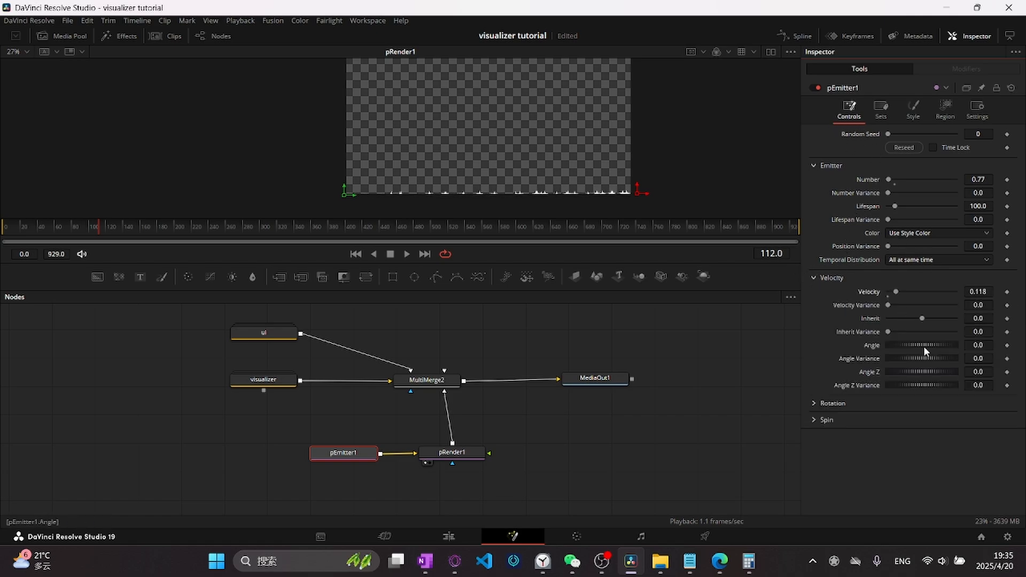
Step: Set the velocity Angle of the pEmitter1 particles to 90
left_click_drag(925, 344, 958, 343)
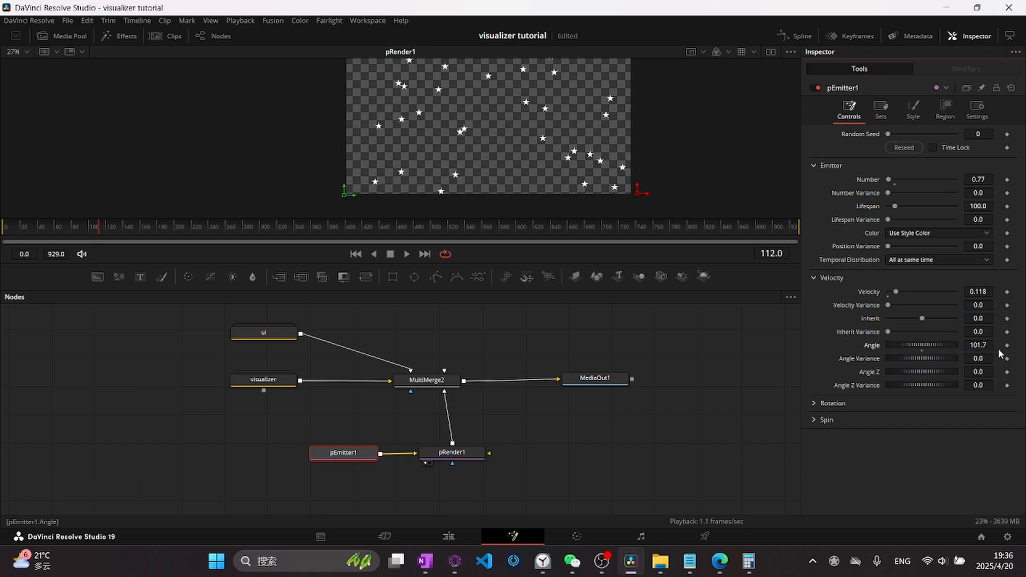
type("90")
key("Tab")
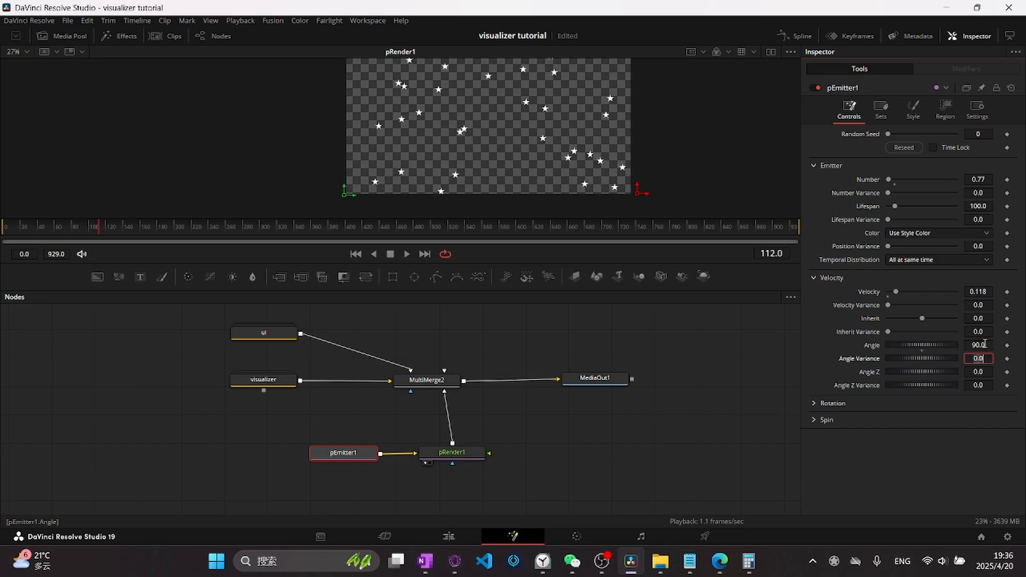
Step: Play back several parts of the composition and examine how the star particles rise through the frame
left_click_drag(86, 232, 59, 227)
key("space")
left_click_drag(464, 188, 440, 234)
key("space")
mouse_move(645, 164)
left_mouse_down()
mouse_move(643, 125)
mouse_move(662, 173)
mouse_move(636, 128)
mouse_move(620, 165)
mouse_move(634, 118)
mouse_move(651, 163)
left_mouse_up()
scroll(636, 128, "down", 1)
key("space")
left_click_drag(235, 230, 217, 229)
left_click_drag(596, 155, 595, 136)
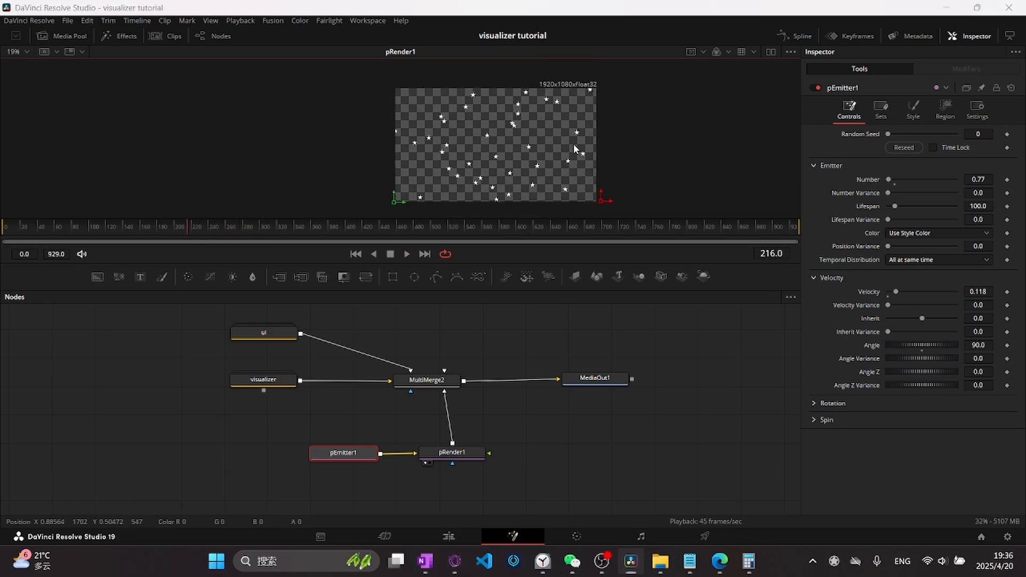
key("space")
left_click_drag(641, 152, 656, 153)
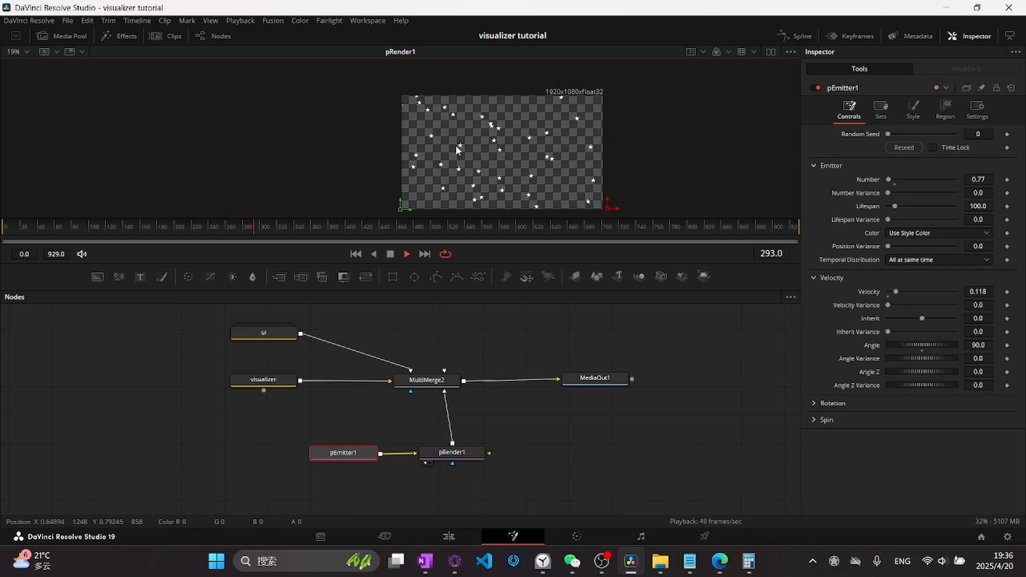
Step: Set the emitter's Angle Variance to about 49.6 and its Velocity Variance to 0.071
left_click_drag(927, 355, 928, 358)
key("space")
key("space")
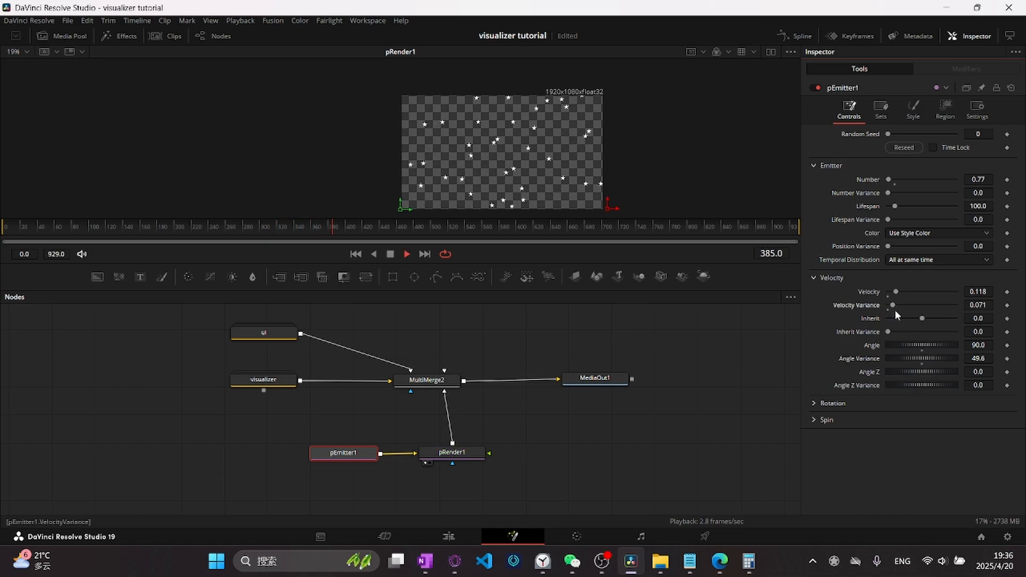
Step: Set the star particles' Size and Size Variance both to 3.0 and preview the animation
left_click(914, 109)
left_click_drag(908, 248, 932, 248)
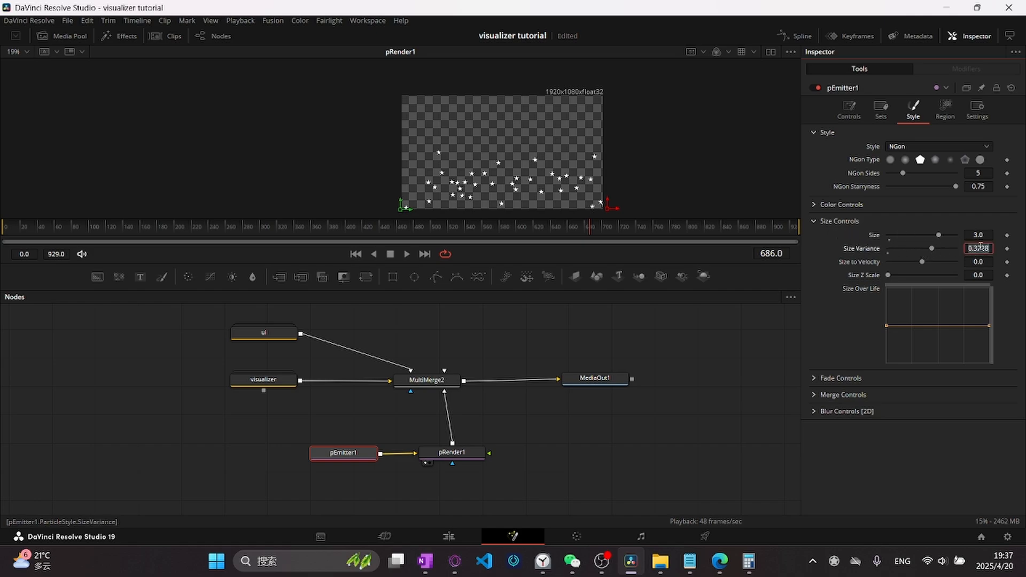
type("3")
key("Tab")
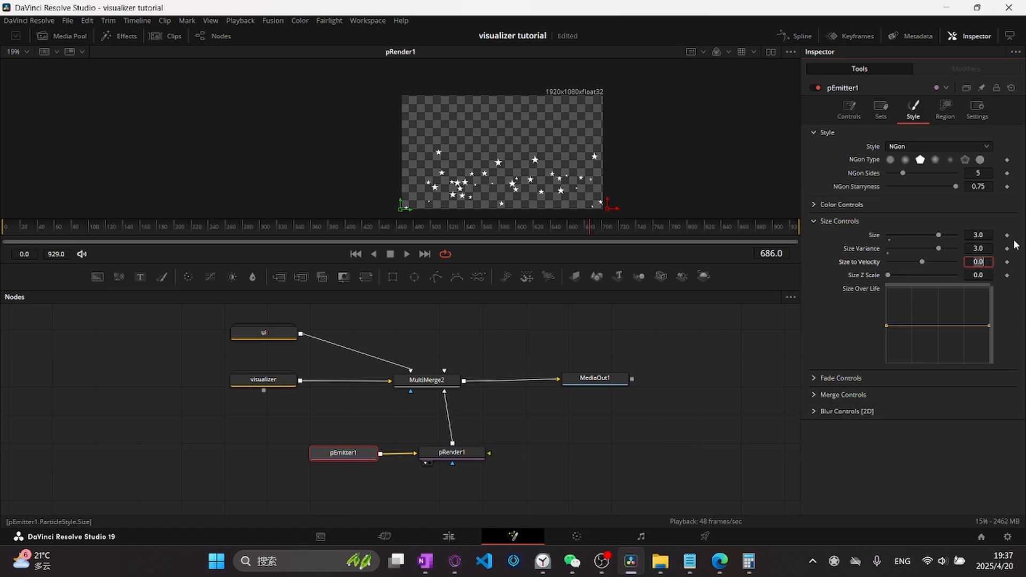
left_click(980, 247)
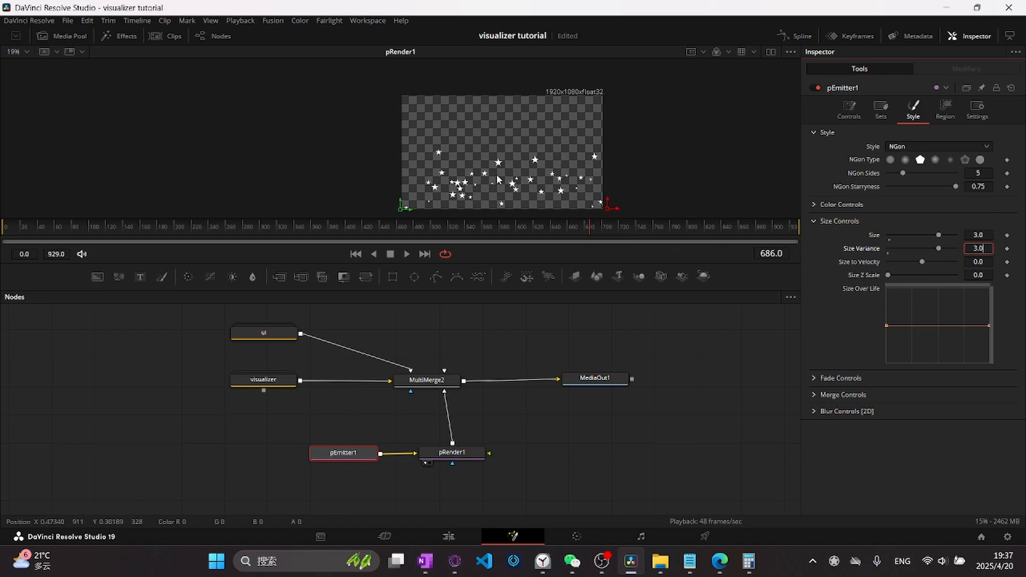
scroll(588, 184, "up", 2)
left_click(247, 230)
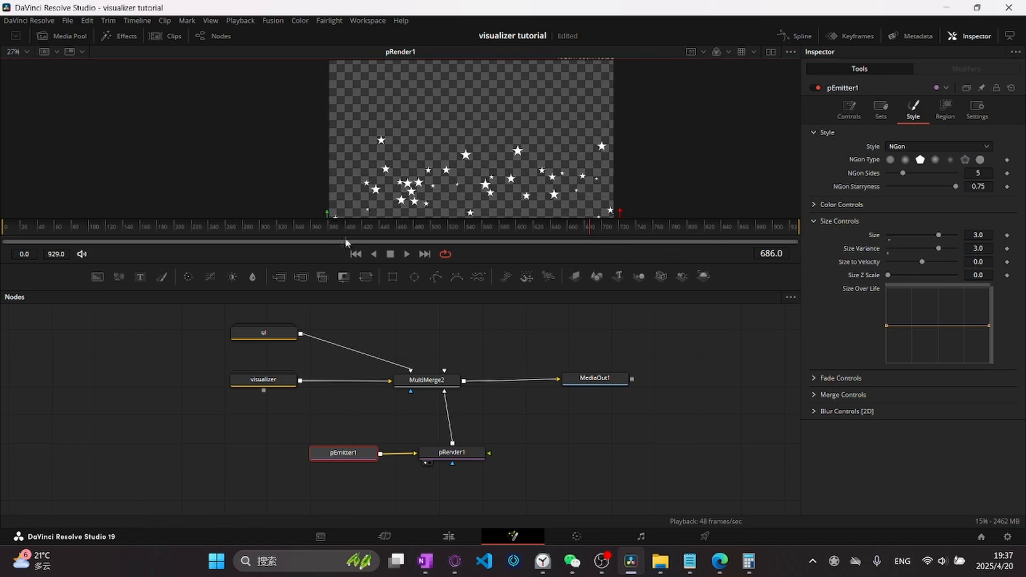
key("space")
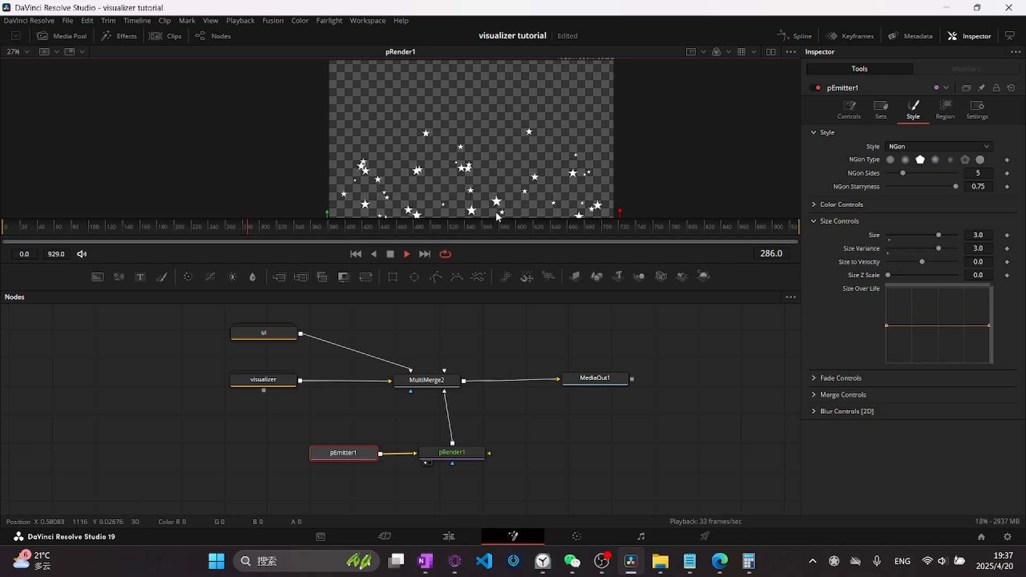
key("space")
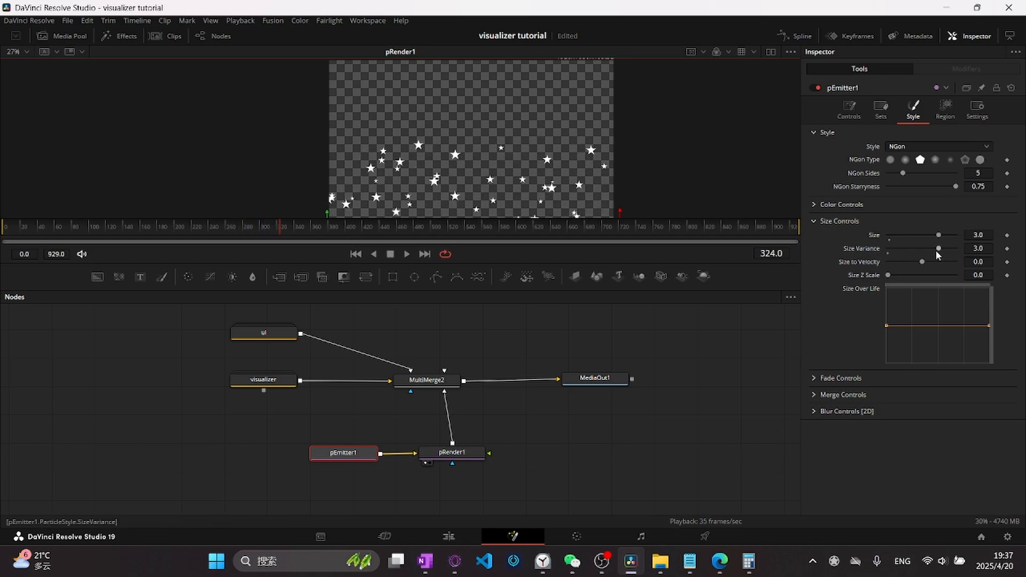
Step: Raise the particle Size and Size Variance to 4.0 and preview the animation again
left_click_drag(938, 236, 956, 249)
key("space")
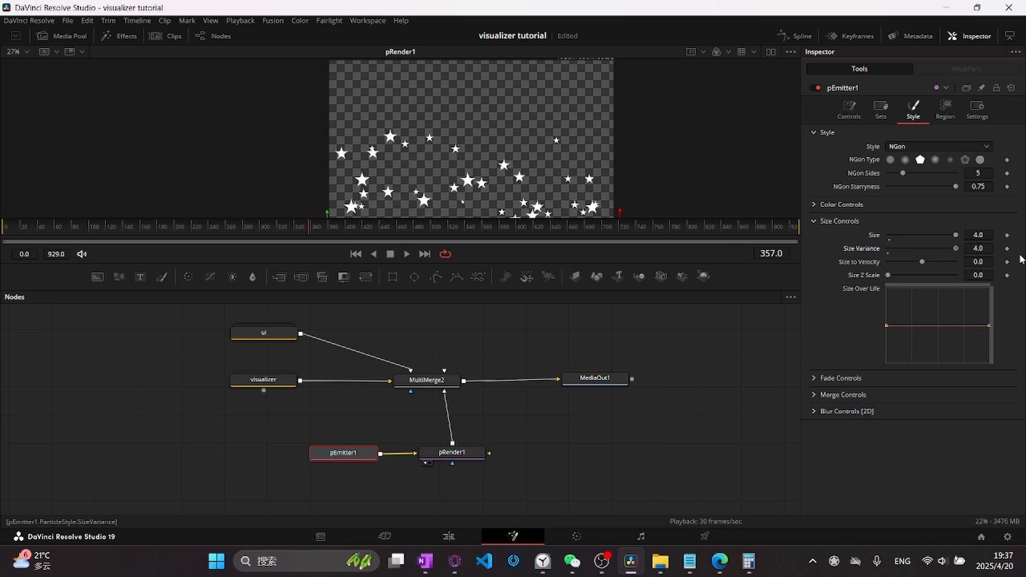
key("space")
left_click(407, 254)
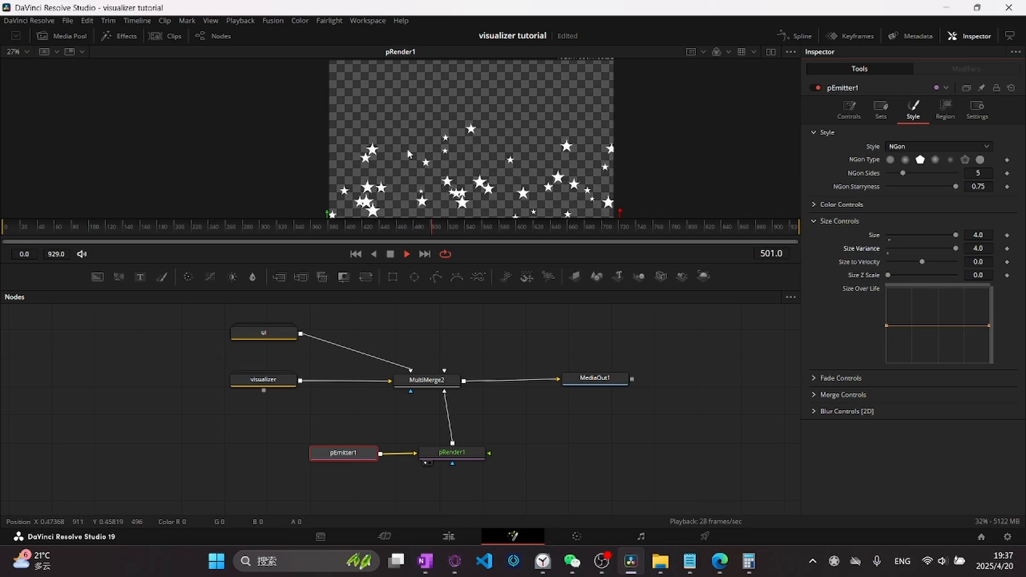
key("space")
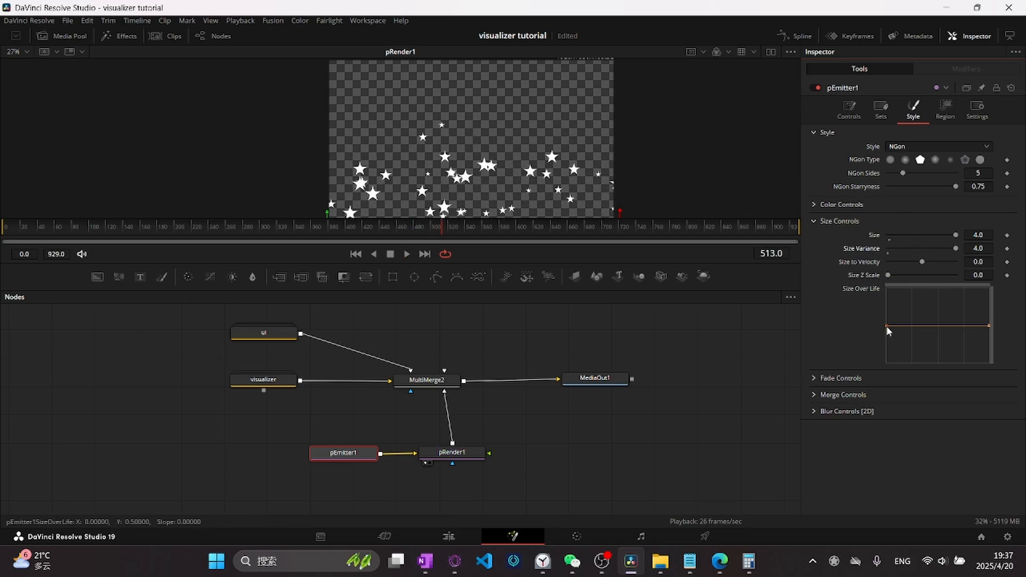
Step: Curve Size Over Life down smoothly from 1.0 to zero, and set Size to 2.772 and Size Variance to 2.11
left_click_drag(887, 325, 887, 288)
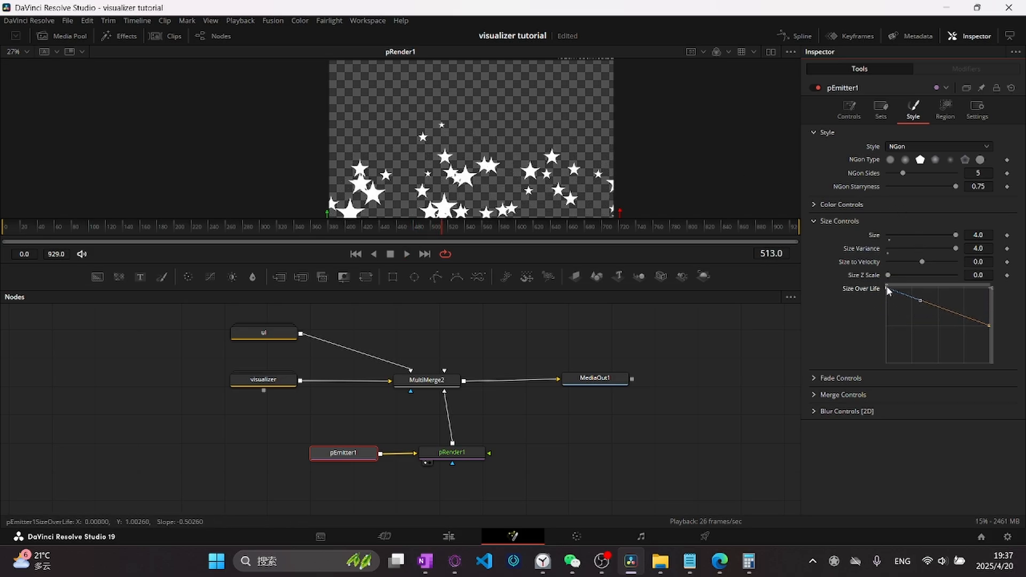
left_click_drag(986, 323, 990, 365)
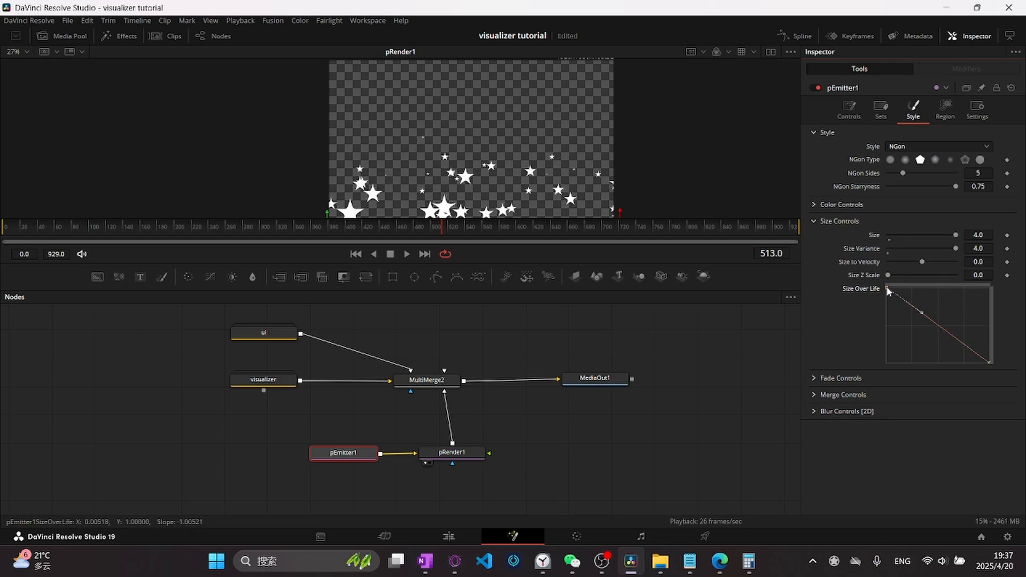
left_click_drag(923, 316, 943, 292)
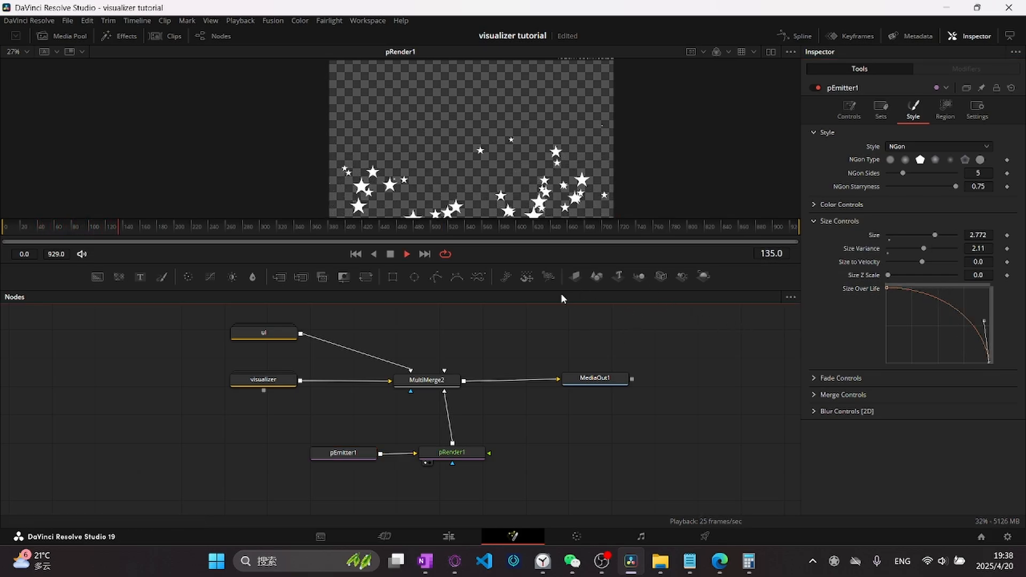
key("space")
Step: Shape the particles' Blur Over Life curve so that it rises smoothly from low at birth to high at the end
left_click(813, 412)
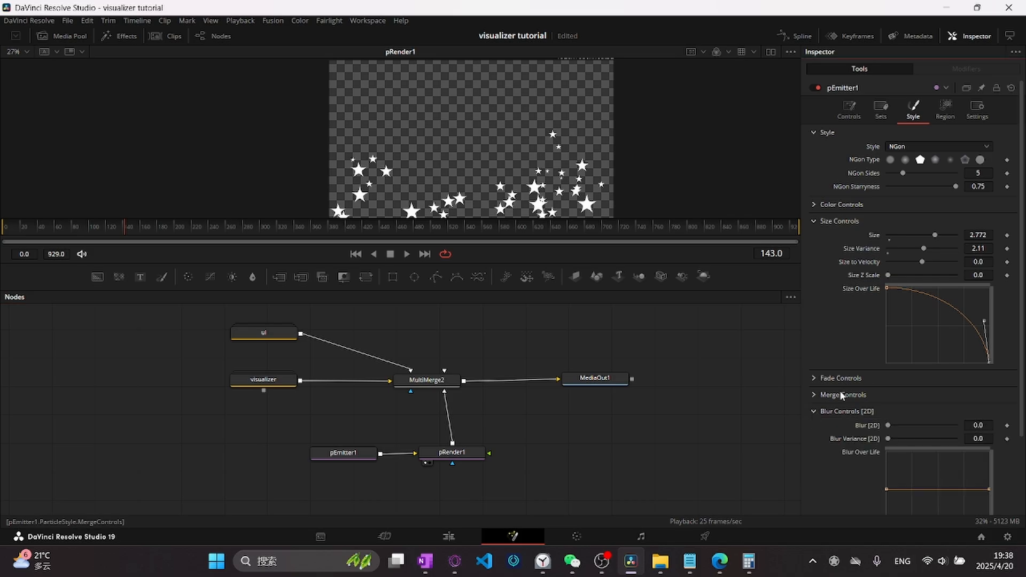
scroll(815, 374, "down", 2)
left_click_drag(886, 395, 935, 388)
left_click_drag(972, 385, 979, 357)
scroll(957, 384, "down", 1)
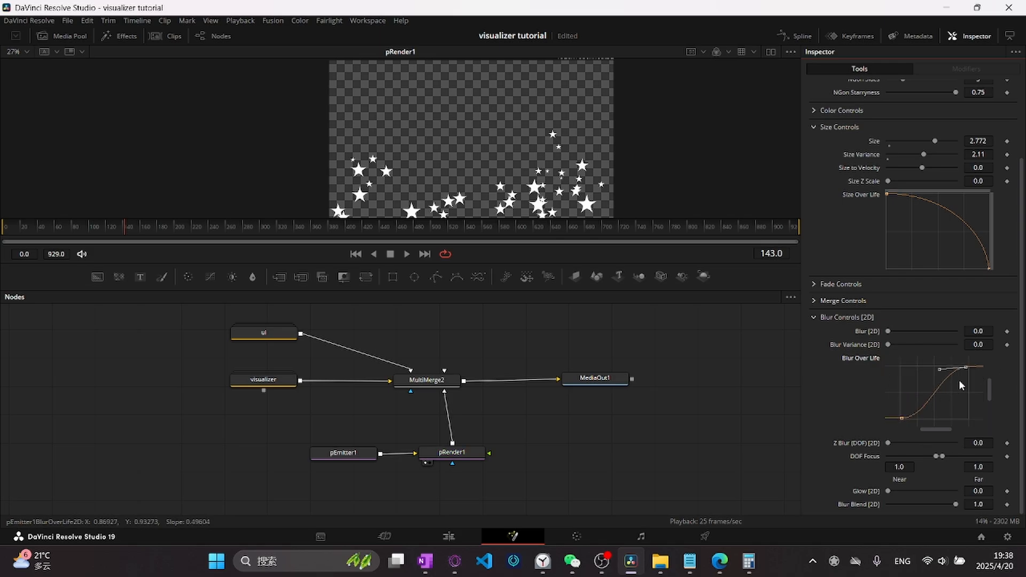
Step: Set the particles' Blur to 0.181 and Blur Variance to 0.134, and preview the result
mouse_move(887, 331)
left_mouse_down()
mouse_move(946, 336)
mouse_move(901, 332)
left_mouse_up()
left_click_drag(888, 344, 897, 345)
key("space")
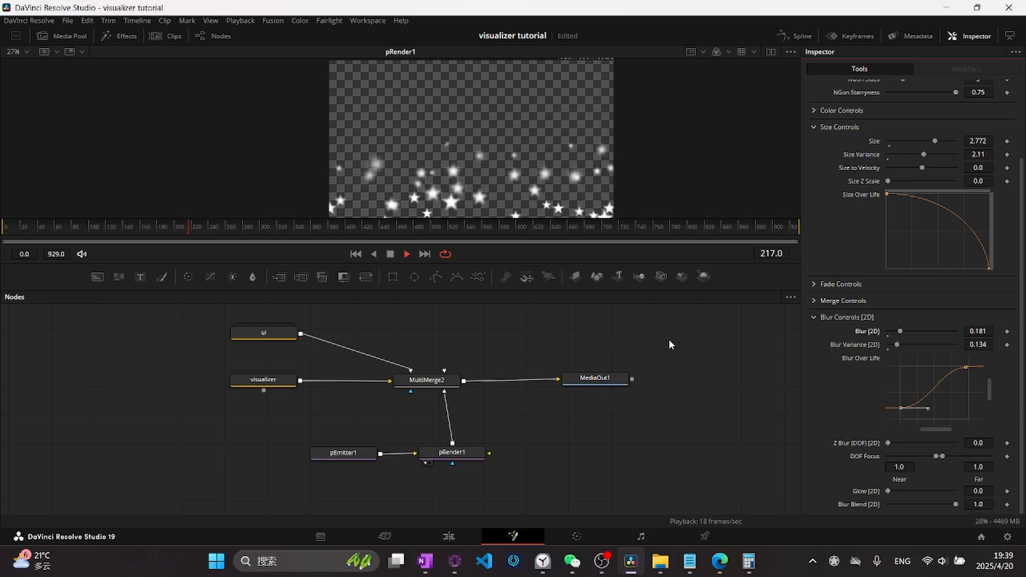
key("space")
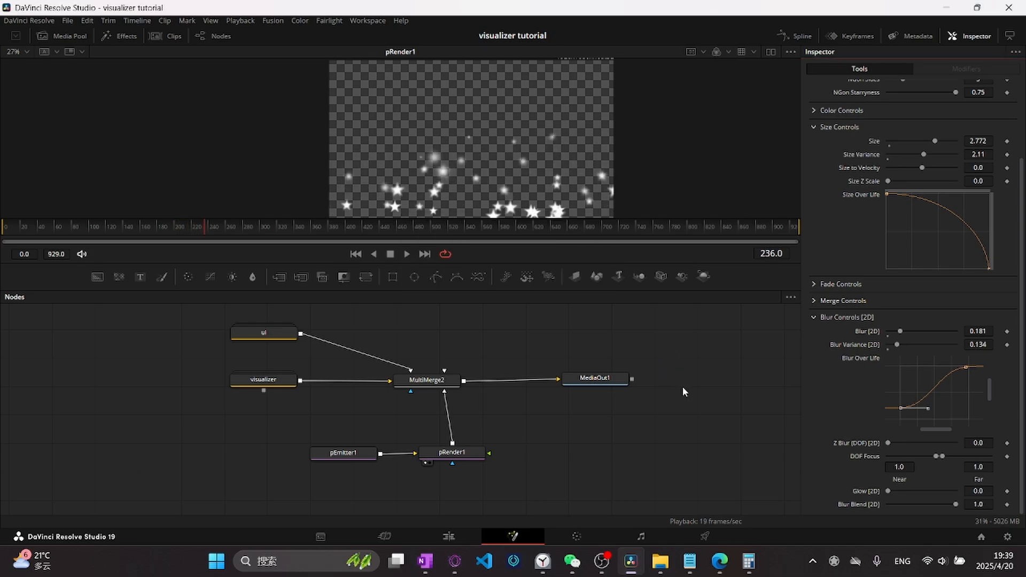
Step: Show MediaOut1 in the second viewer and frame the composite there
left_click_drag(683, 408, 656, 423)
left_click_drag(277, 445, 461, 486)
left_click(567, 394)
key("2")
left_click_drag(660, 165, 684, 149)
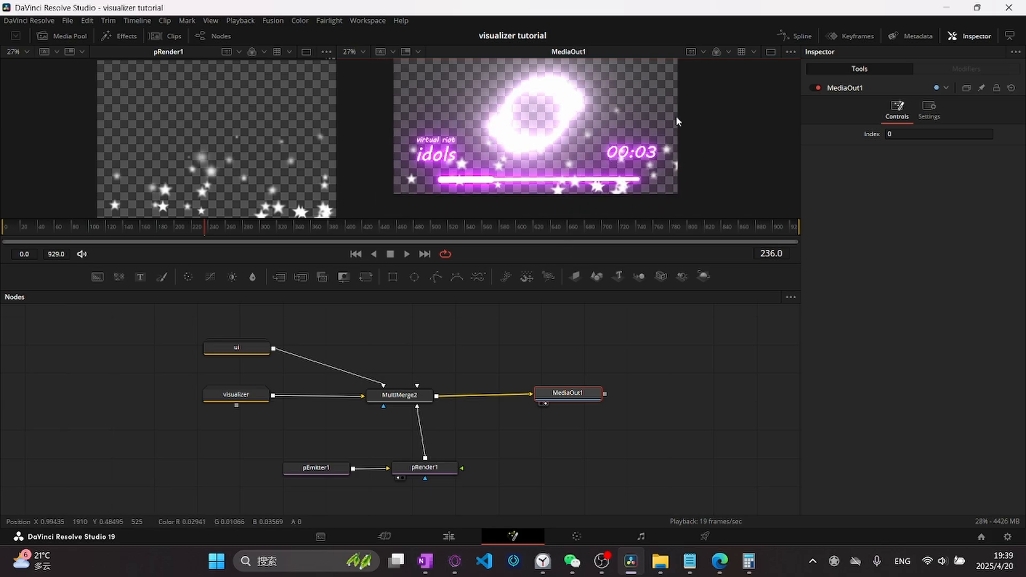
left_click_drag(551, 144, 562, 155)
Step: Insert an XGlow between pRender1 and MultiMerge2 and colour it magenta with Red 1.0, Green 0.0 and Blue about 0.867
left_click_drag(425, 467, 417, 468)
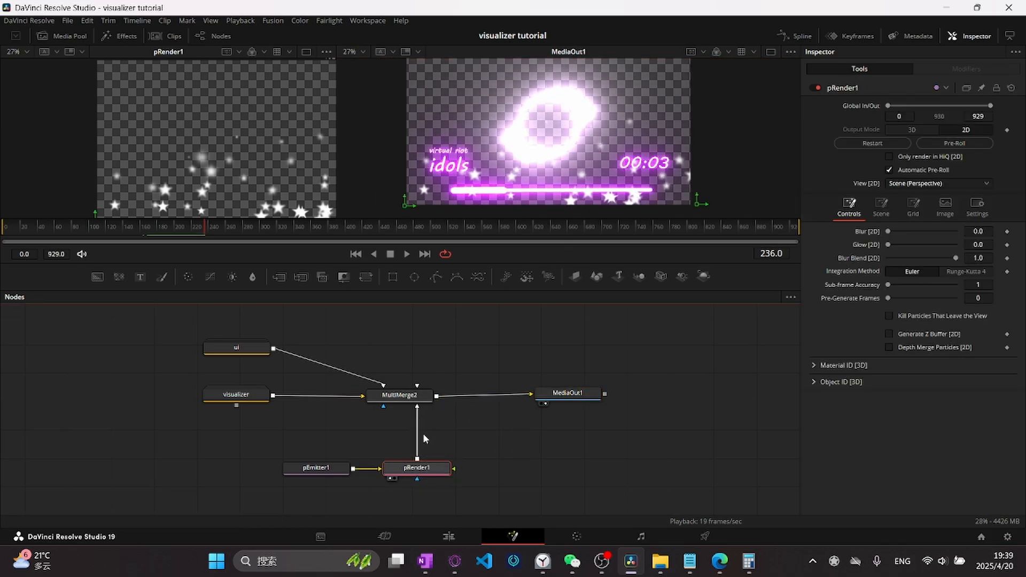
key("shift+space")
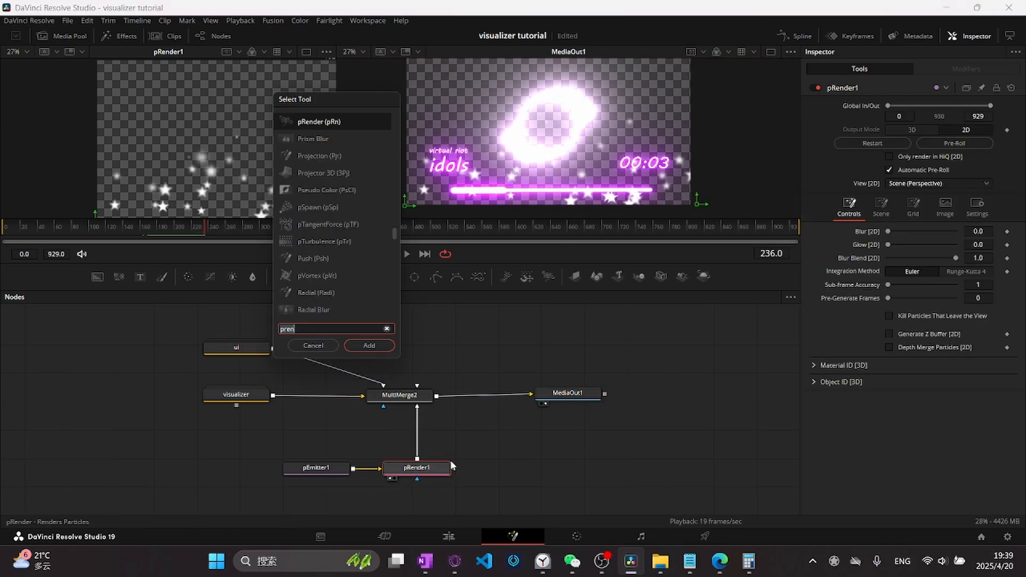
type("xg")
key("Return")
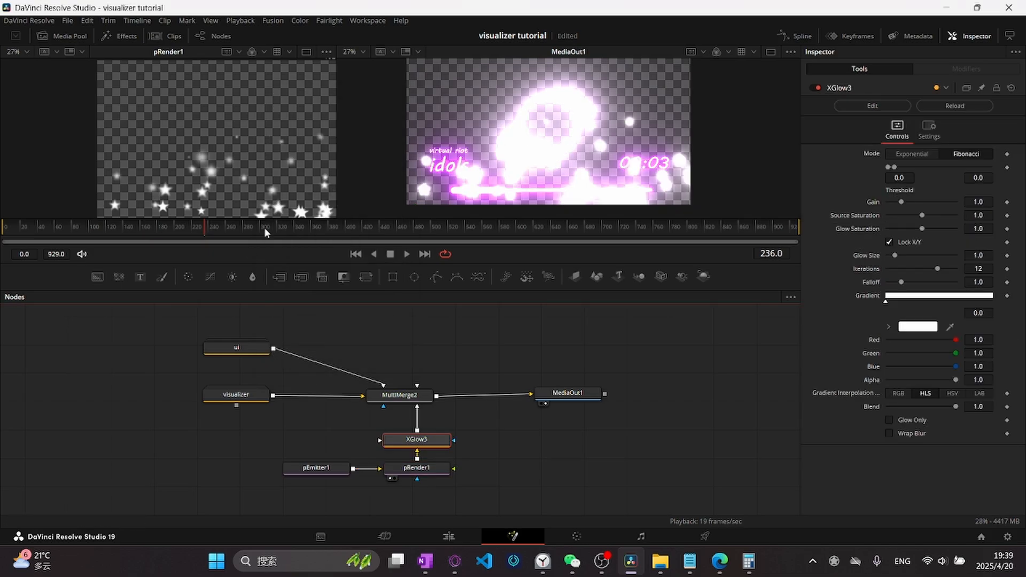
left_click(913, 329)
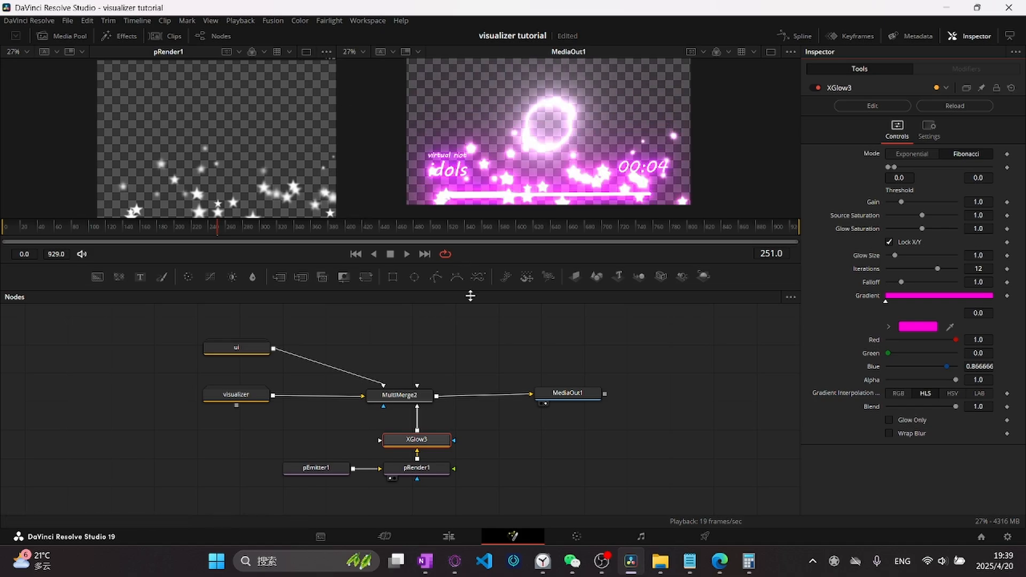
Step: Switch to a single MediaOut1 viewer and shift the emitter, render and glow nodes left in the node graph
left_click(770, 51)
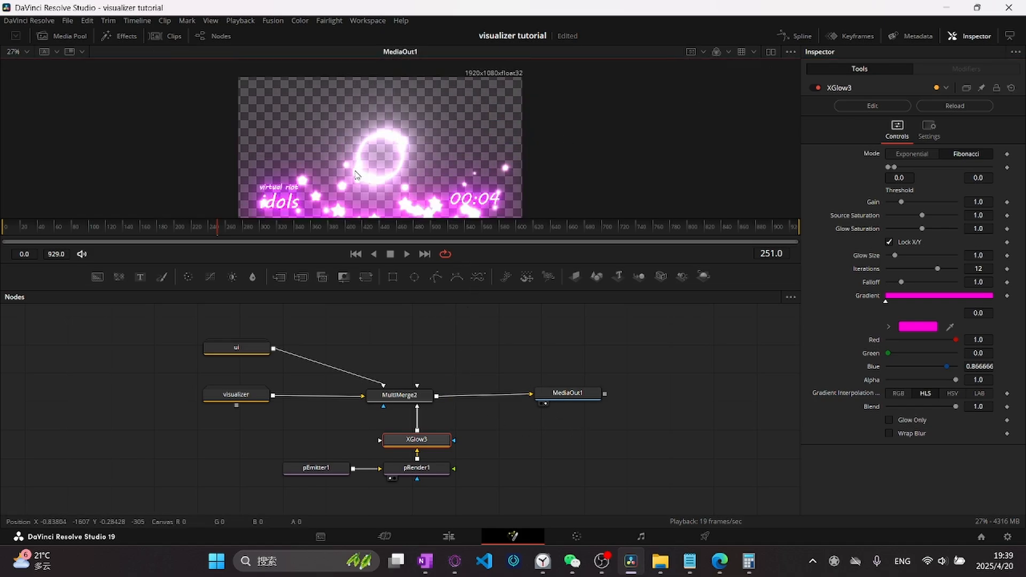
scroll(367, 198, "up", 2)
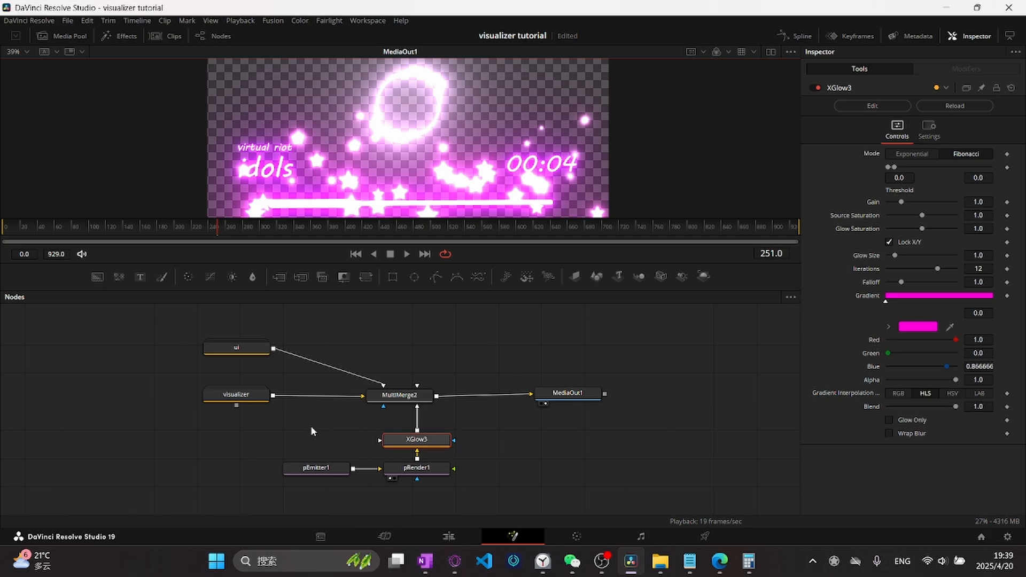
left_click_drag(307, 425, 473, 499)
left_click_drag(425, 444, 385, 447)
left_click(405, 448)
Step: Insert a Merge node between XGlow3 and MultiMerge2
key("shift+space")
type("xg")
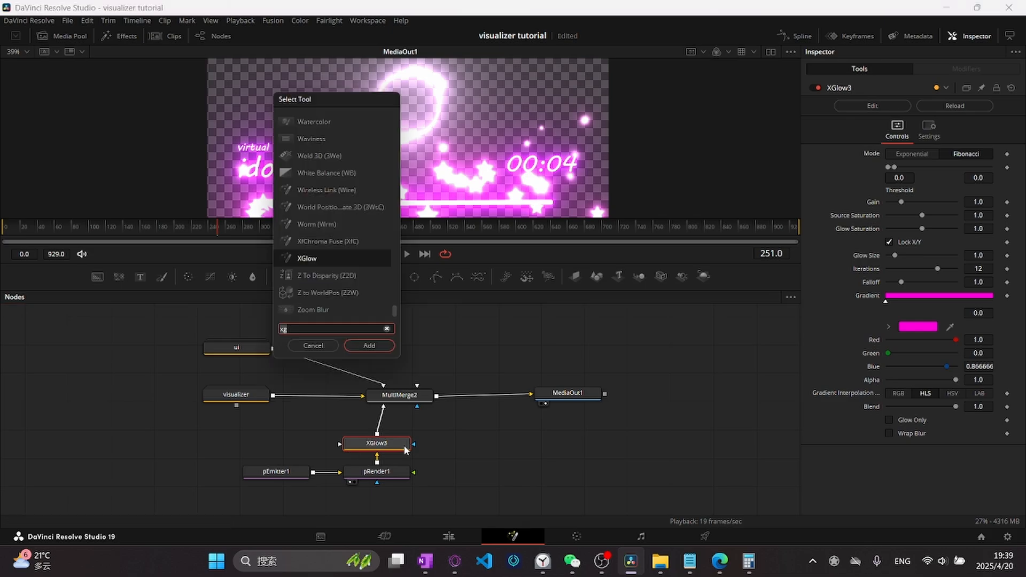
key("BackSpace")
key("BackSpace")
type("merge")
key("Return")
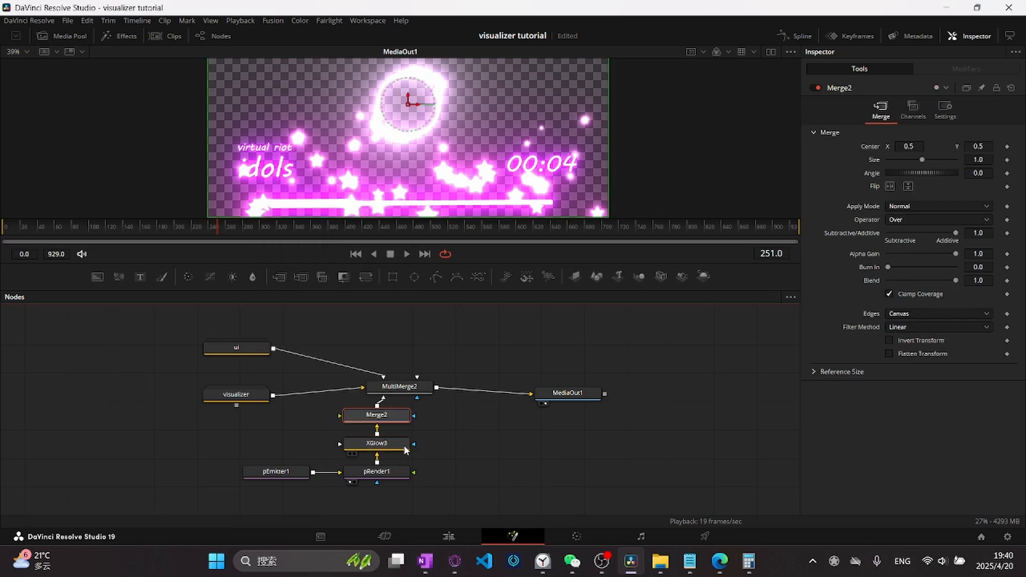
key("shift+space")
key("Escape")
Step: Add a black Background node beside the new Merge2 and connect it to Merge2's foreground input
left_click(511, 456)
key("shift+space")
type("ba")
key("Return")
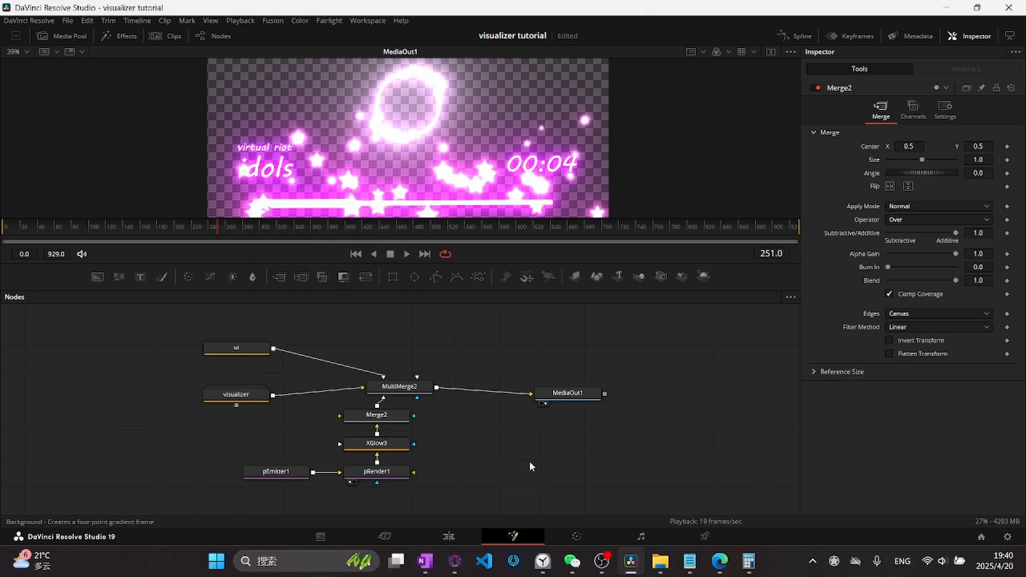
left_click_drag(524, 455, 557, 444)
left_click_drag(462, 439, 466, 450)
Step: Lower the Blend of Merge2 to 0.48
left_click(465, 453)
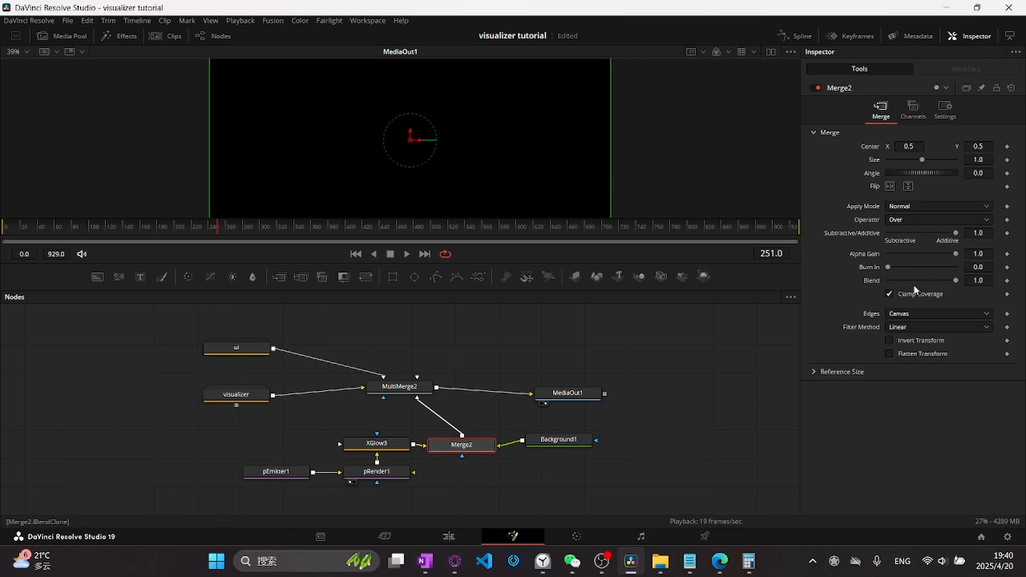
left_click_drag(955, 281, 920, 281)
scroll(588, 177, "down", 2)
left_click_drag(536, 132, 518, 162)
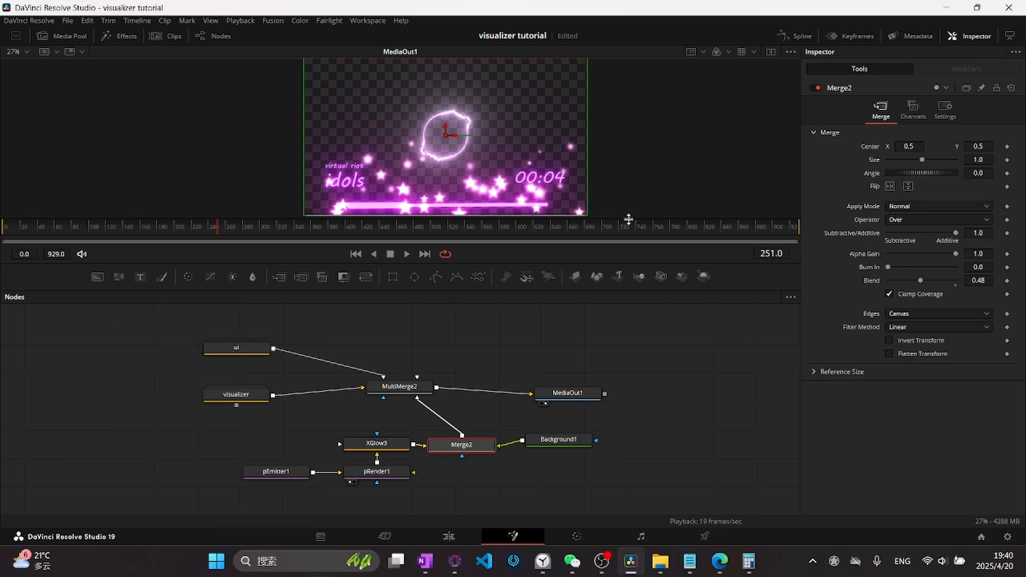
Step: Add a black Background node above MultiMerge2 and connect it as MultiMerge2's background input in place of the visualizer group
left_click(395, 386)
left_click_drag(355, 365, 369, 388)
key("shift+space")
key("Return")
left_click_drag(475, 362, 384, 385)
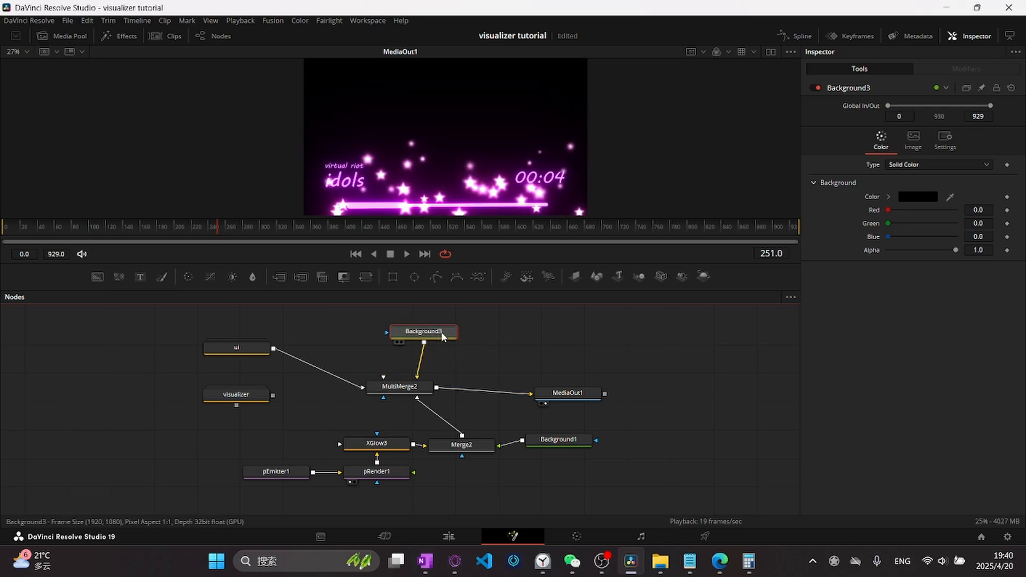
left_click_drag(442, 336, 423, 334)
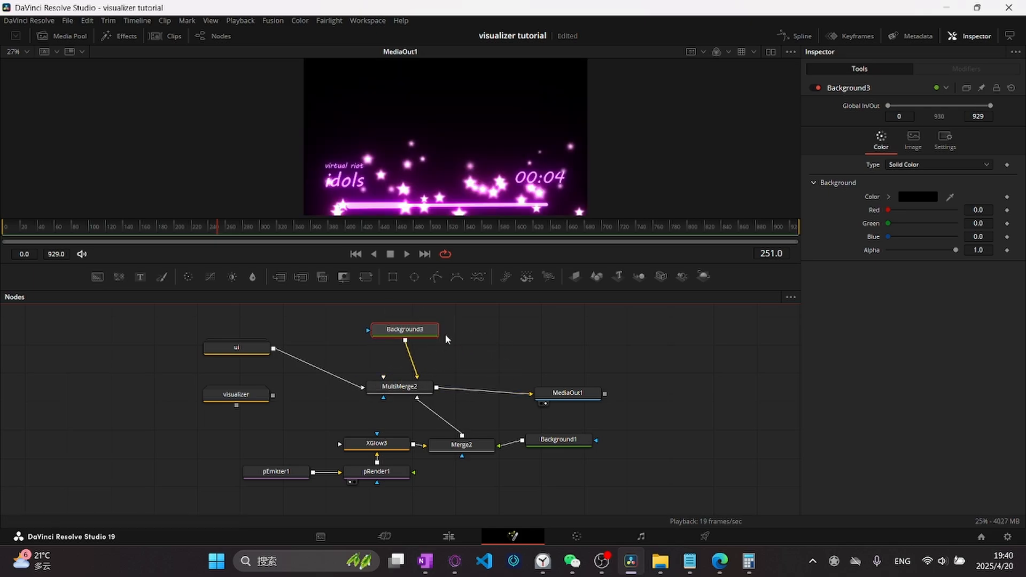
left_click_drag(398, 342, 419, 343)
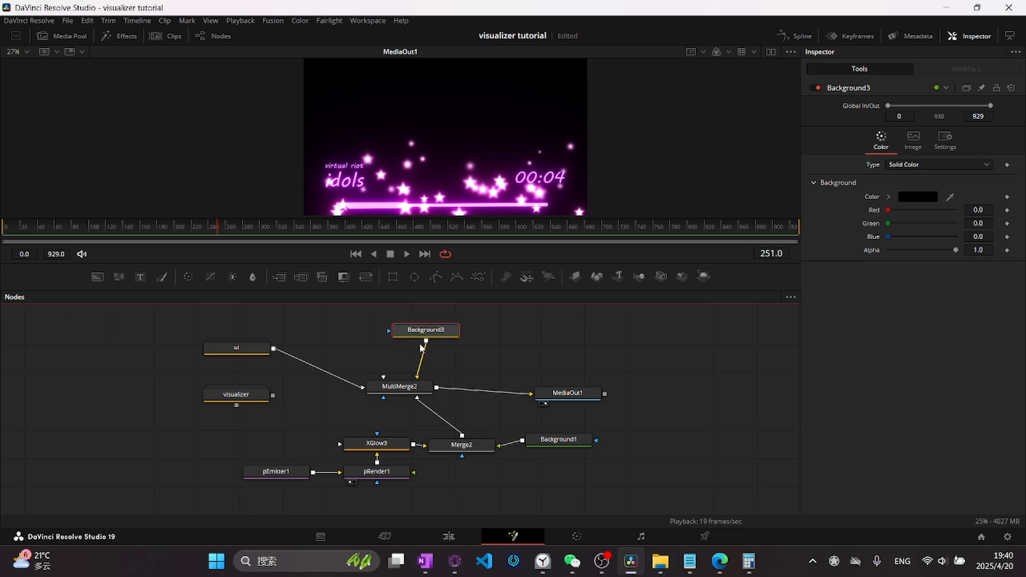
Step: Connect the visualizer group to MultiMerge2 as a layer
left_click(396, 387)
left_click_drag(272, 395, 399, 386)
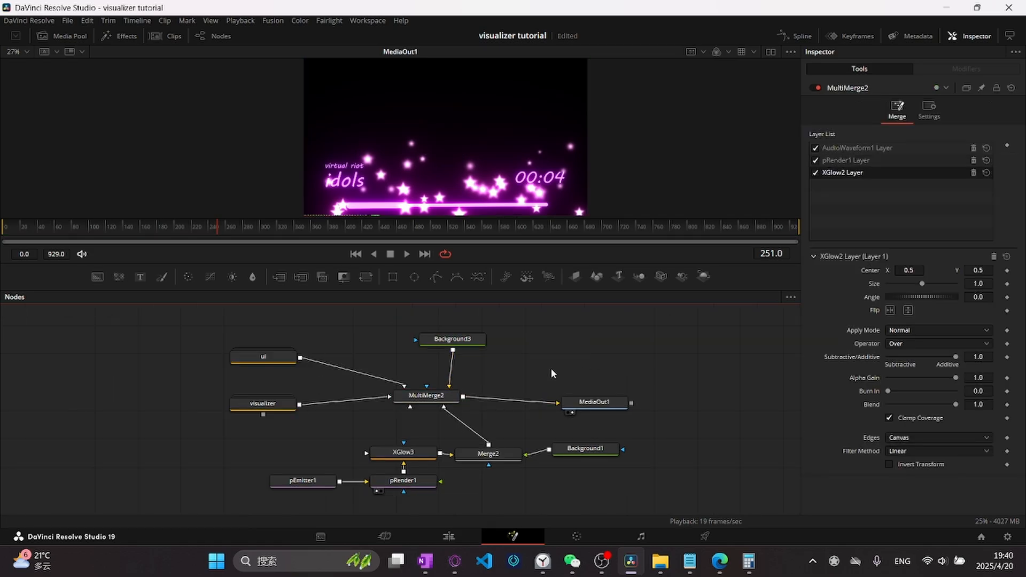
Step: Examine how Background3 feeds MultiMerge2 and compare it with the entries in MultiMerge2's layer list
left_click(433, 402)
left_click_drag(567, 359, 614, 367)
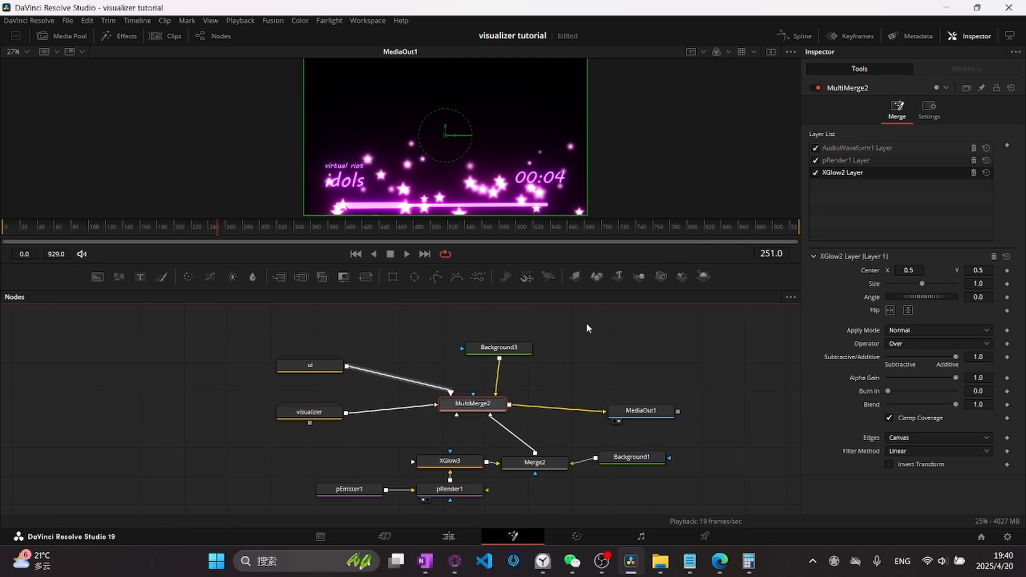
scroll(532, 380, "up", 2)
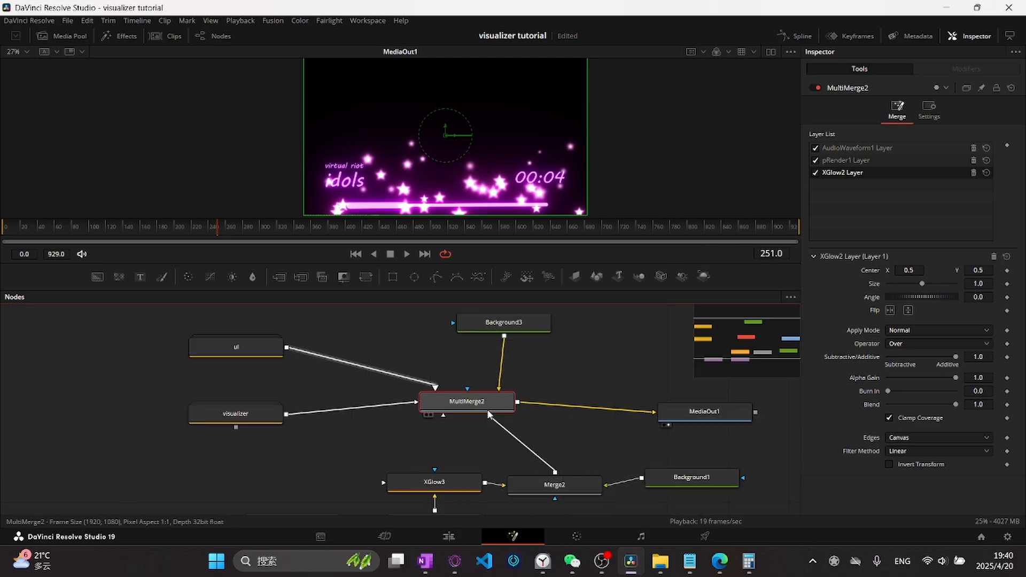
mouse_move(525, 360)
left_mouse_down()
mouse_move(524, 375)
mouse_move(516, 361)
left_mouse_up()
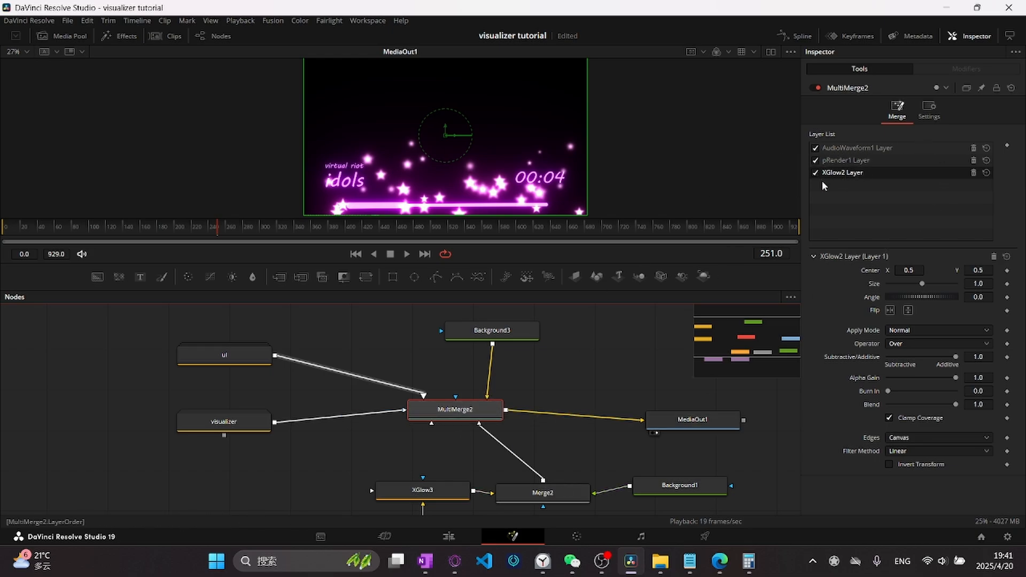
left_click(503, 332)
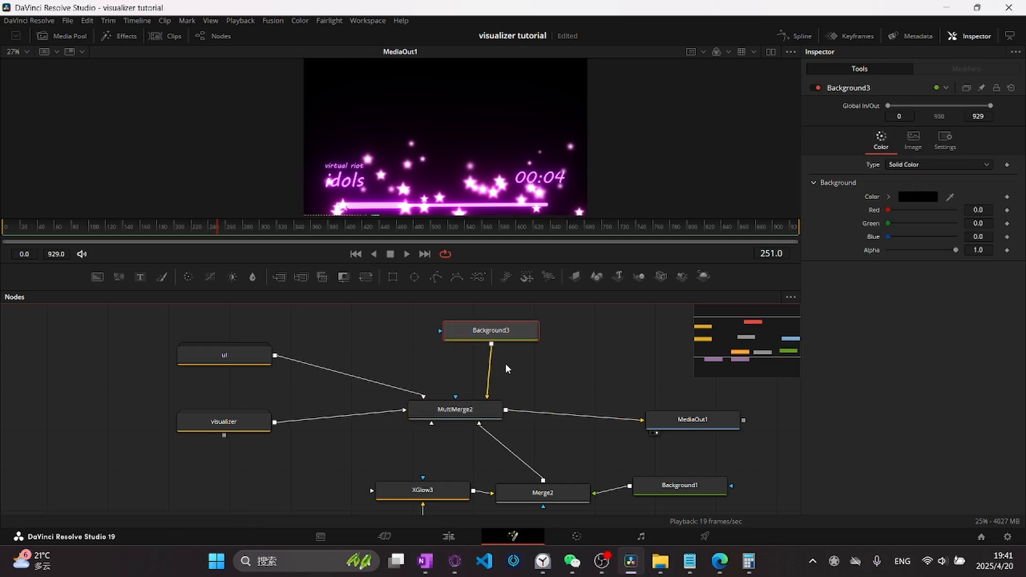
left_click(484, 410)
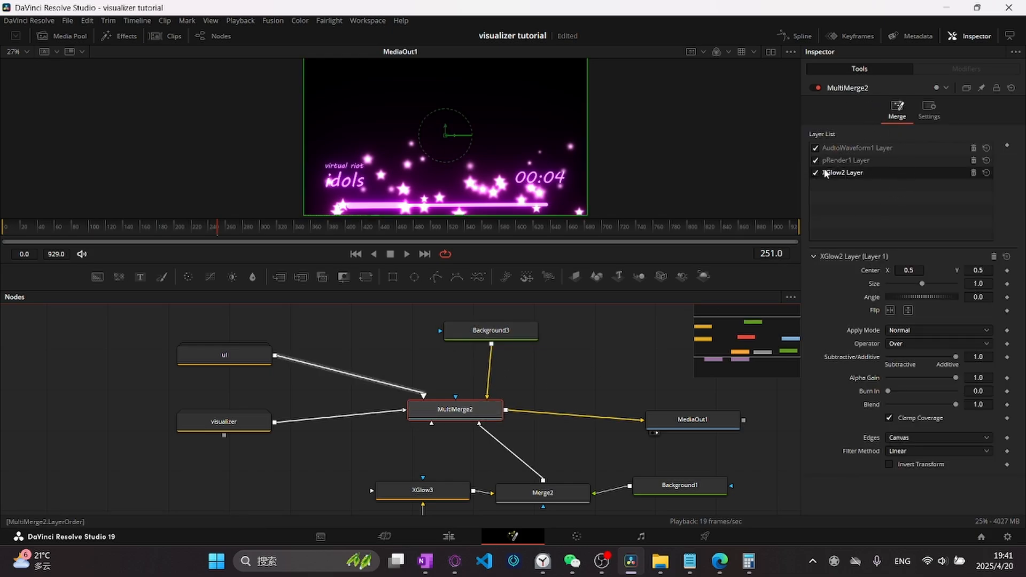
left_click(484, 332)
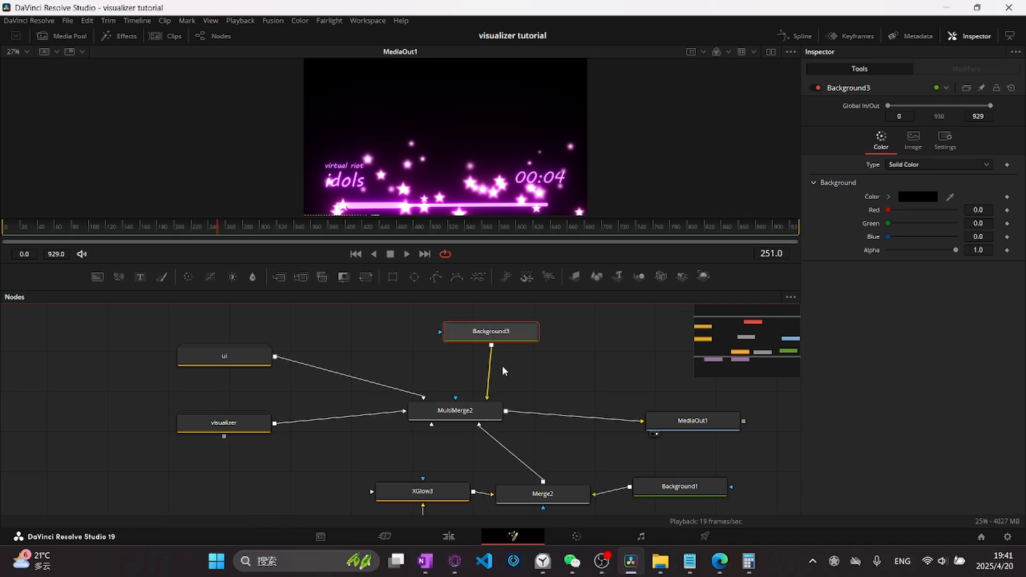
left_click(463, 421)
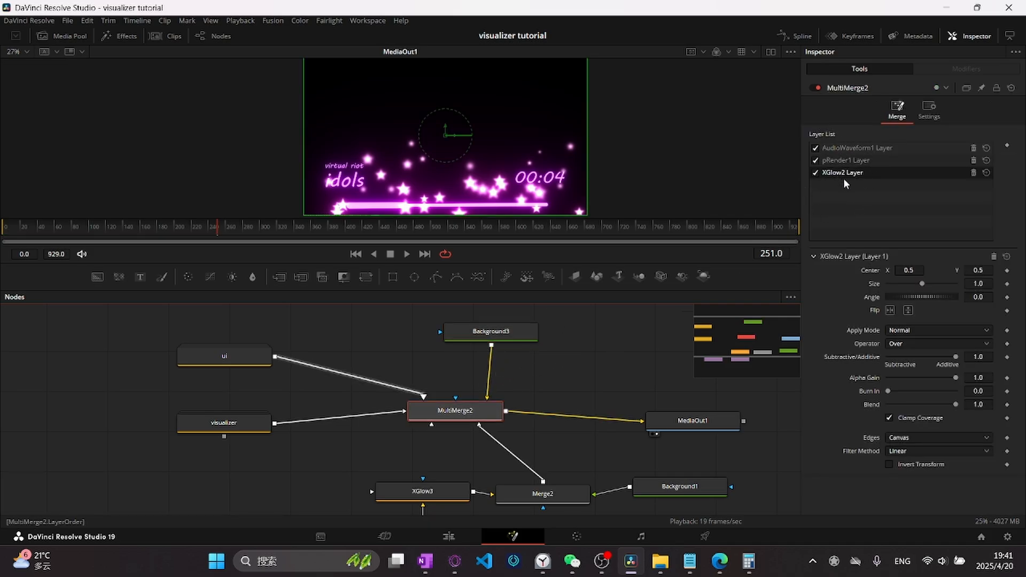
Step: Reorder MultiMerge2's layers to AudioWaveform1, XGlow2 and pRender1 from first to last
left_click_drag(847, 173, 850, 147)
left_click(499, 334)
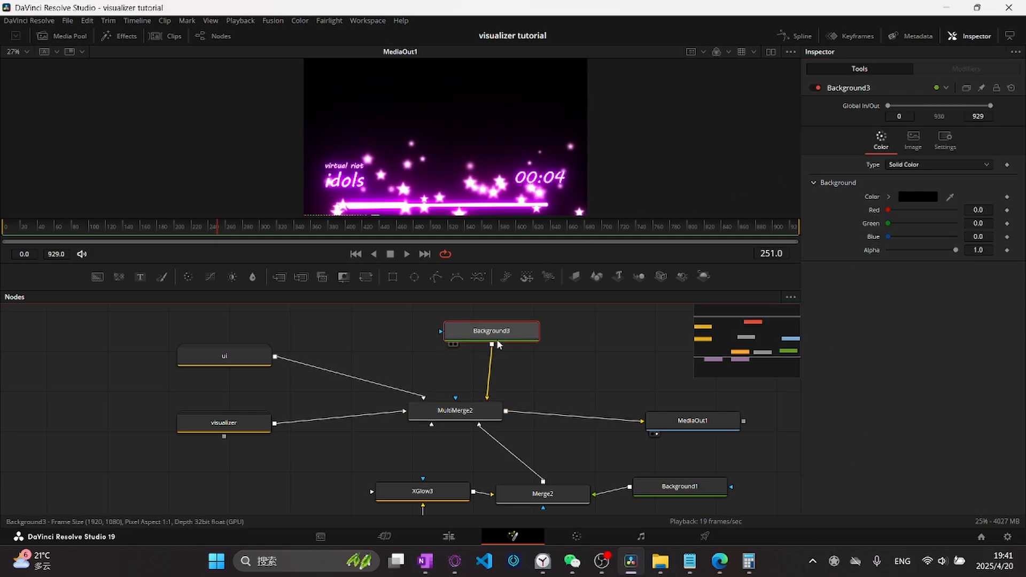
left_click(473, 410)
left_click_drag(543, 348, 508, 352)
left_click_drag(579, 416, 599, 394)
left_click(503, 431)
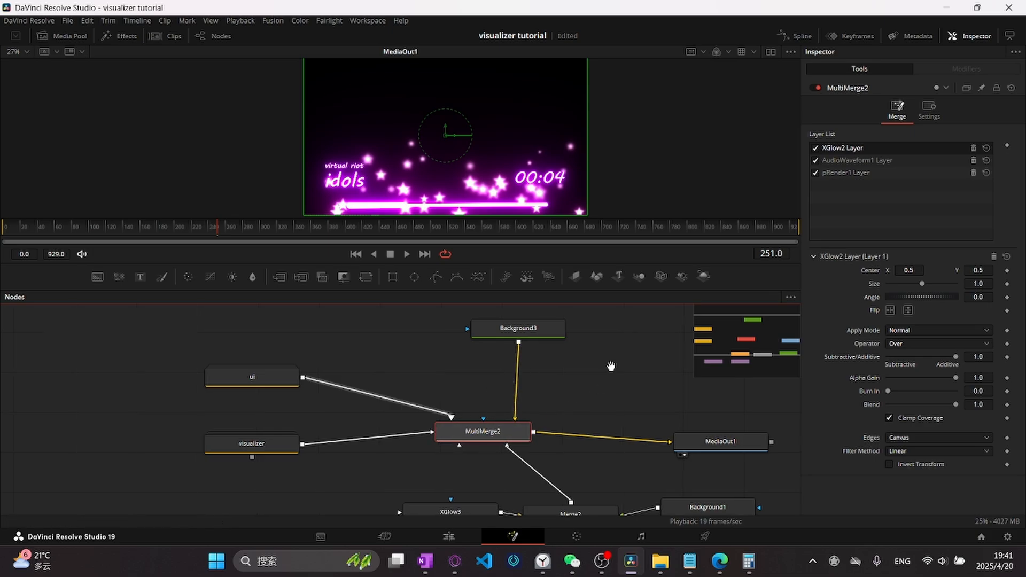
left_click_drag(611, 367, 570, 342)
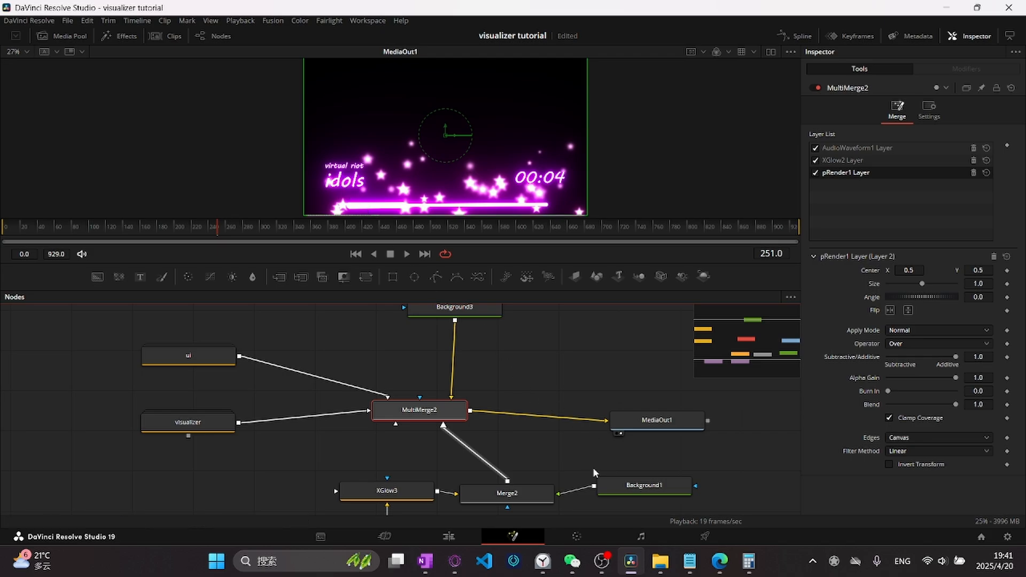
Step: Raise the Blend of Merge2 to dim the star particles further
left_click(632, 486)
left_click(533, 492)
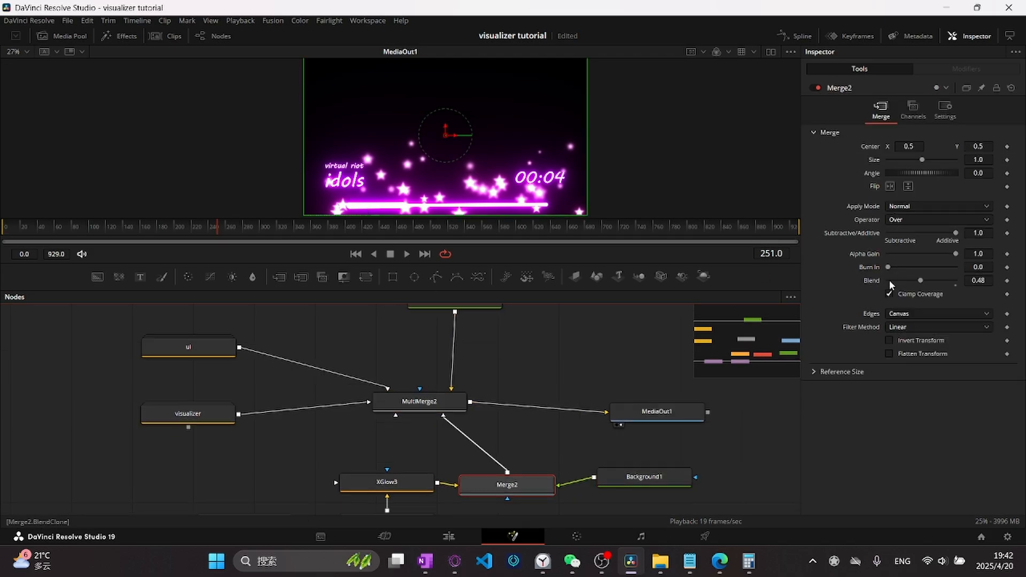
left_click_drag(916, 281, 940, 288)
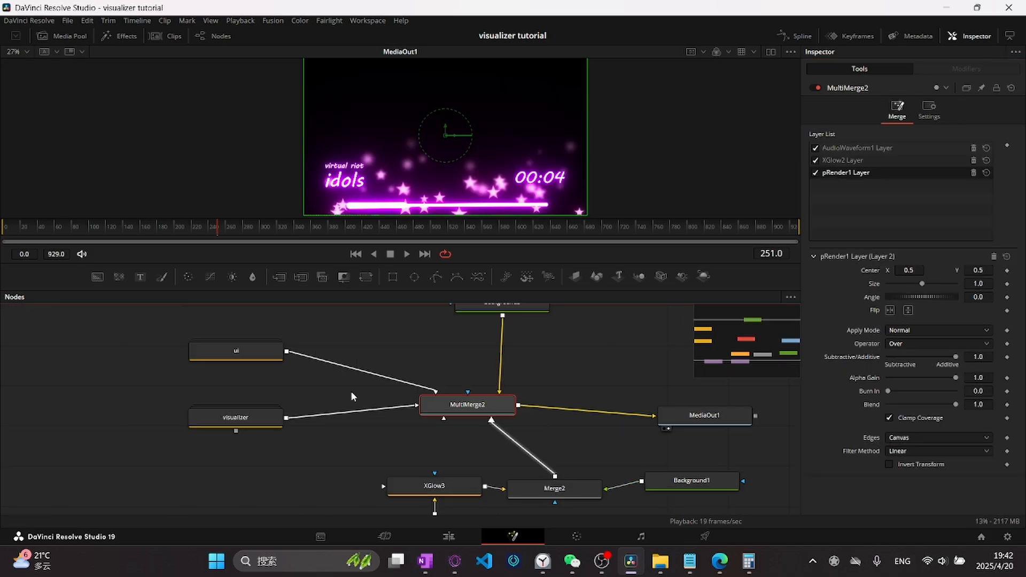
Step: Expand the visualizer group and ungroup its nodes
left_click_drag(230, 421, 166, 424)
left_click_drag(261, 458, 511, 431)
scroll(451, 436, "down", 2)
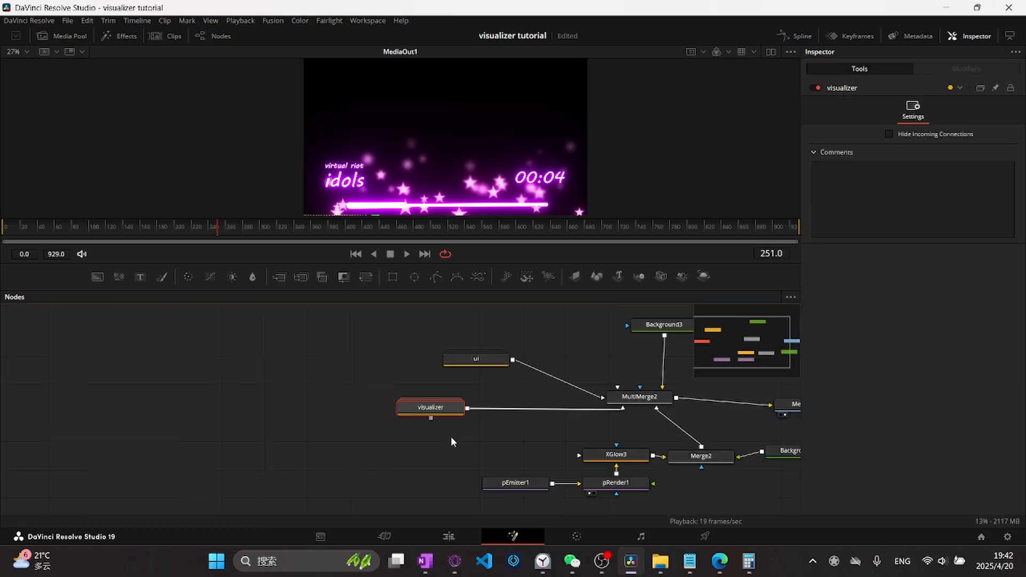
double_click(440, 409)
left_click_drag(474, 398, 101, 379)
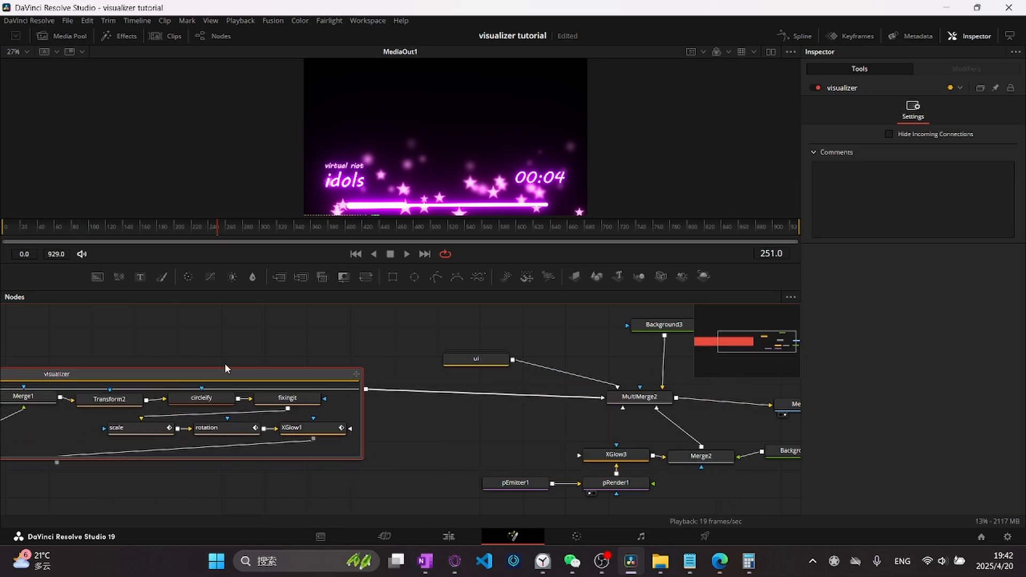
left_click_drag(434, 471, 701, 451)
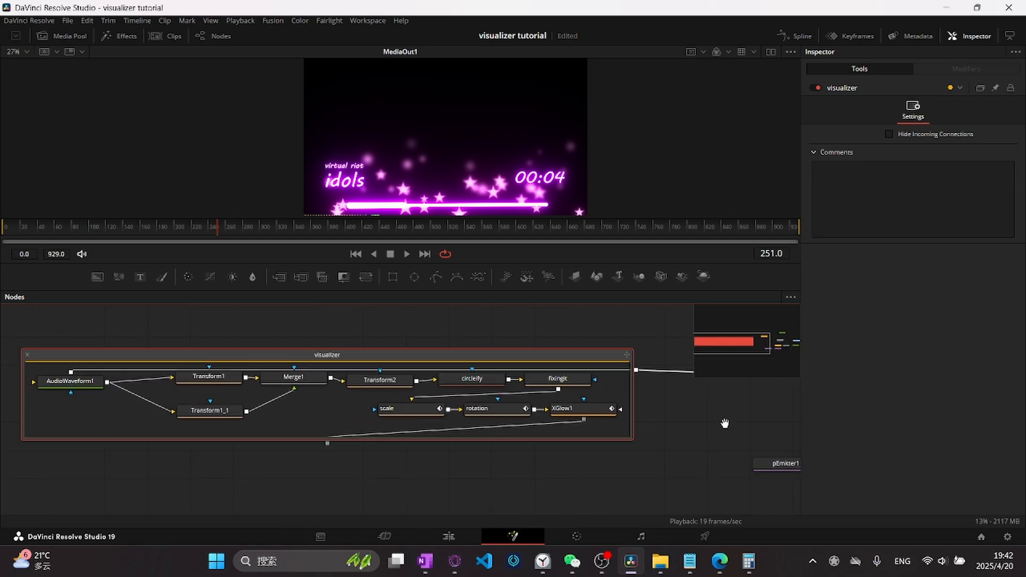
right_click(525, 356)
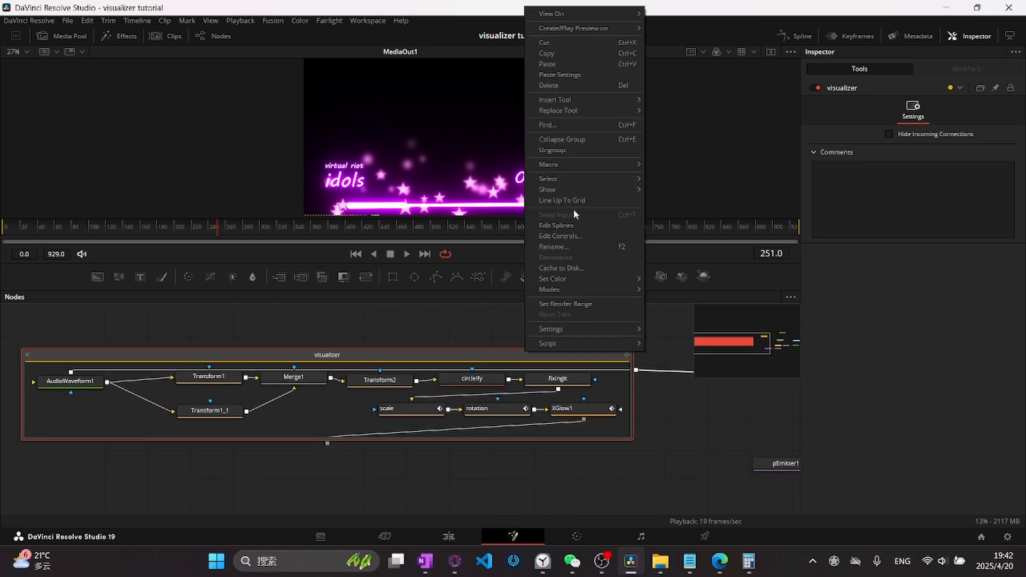
left_click(577, 148)
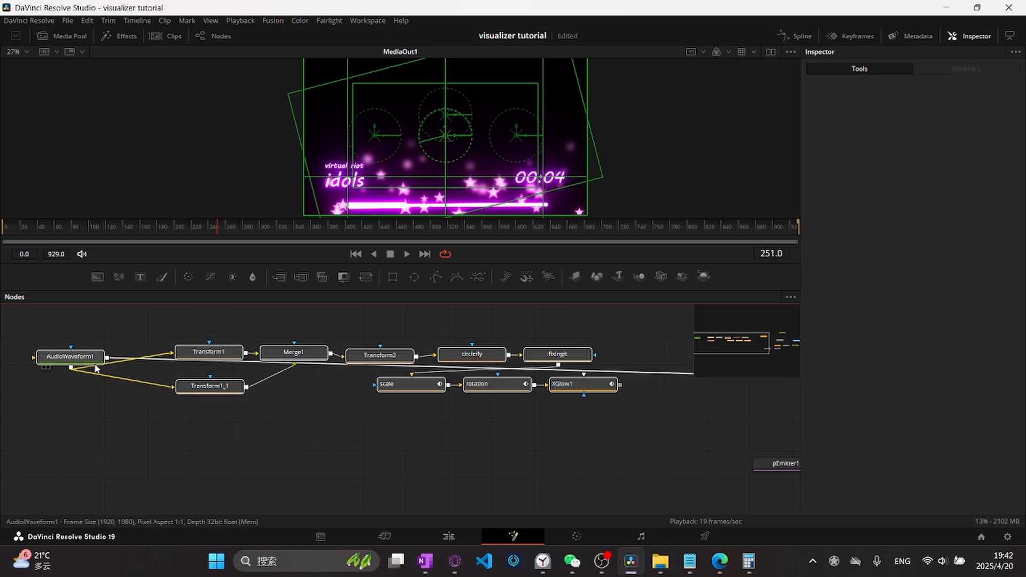
Step: Disconnect AudioWaveform1's direct output from MultiMerge2, keeping its links to Transform1 and Transform1_1
left_click_drag(585, 444, 246, 438)
left_click_drag(335, 421, 649, 442)
scroll(625, 444, "down", 3)
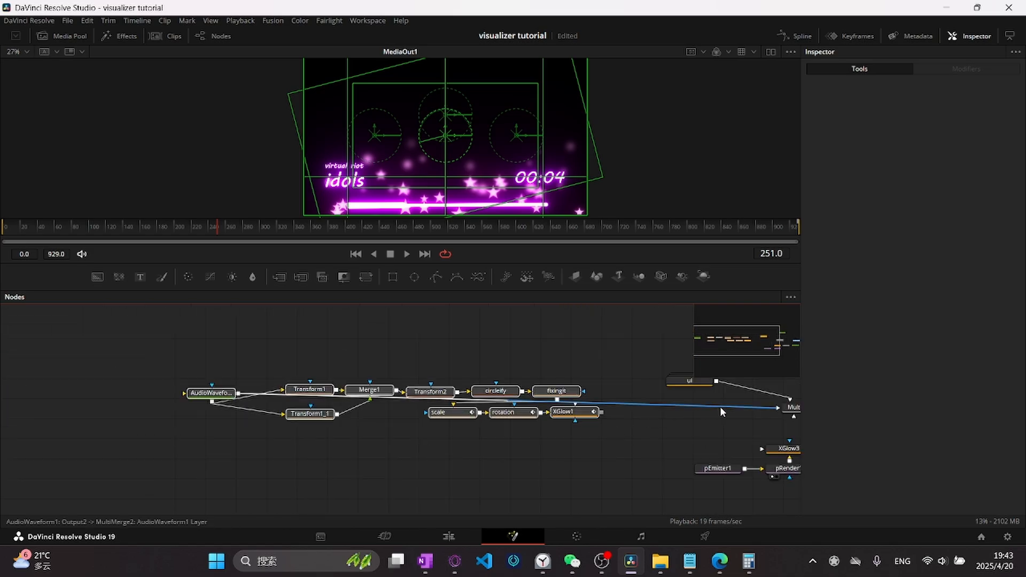
left_click_drag(727, 406, 259, 354)
left_click_drag(239, 394, 245, 449)
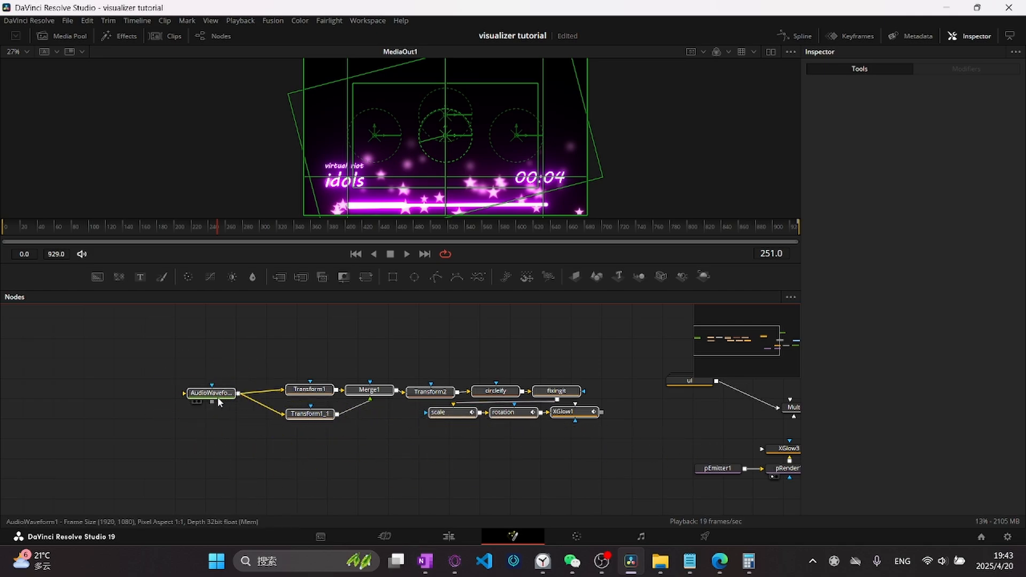
Step: Connect the output of XGlow1 to MultiMerge2 as a layer
left_click(629, 419)
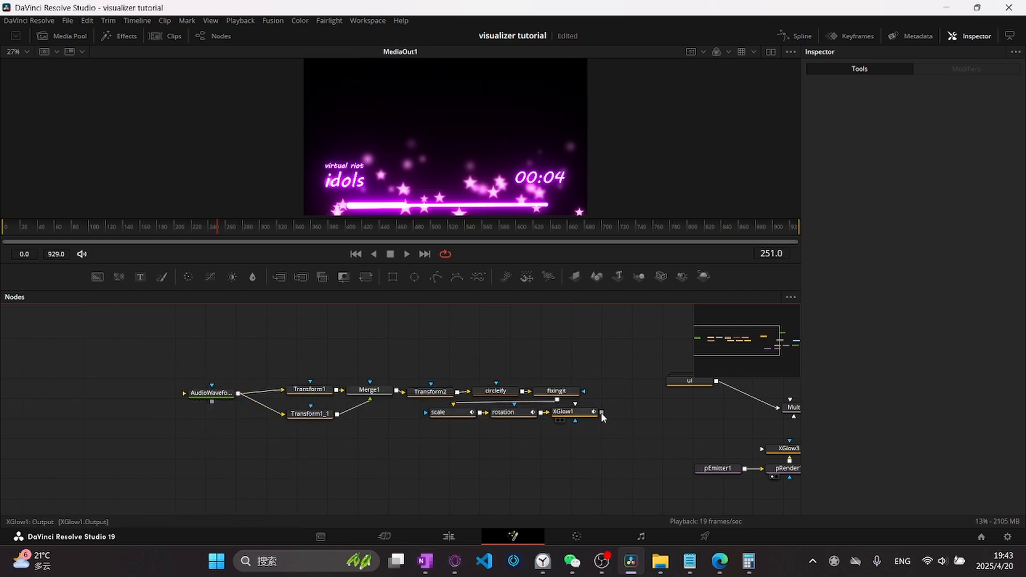
left_click_drag(602, 412, 793, 415)
left_click_drag(690, 429, 579, 428)
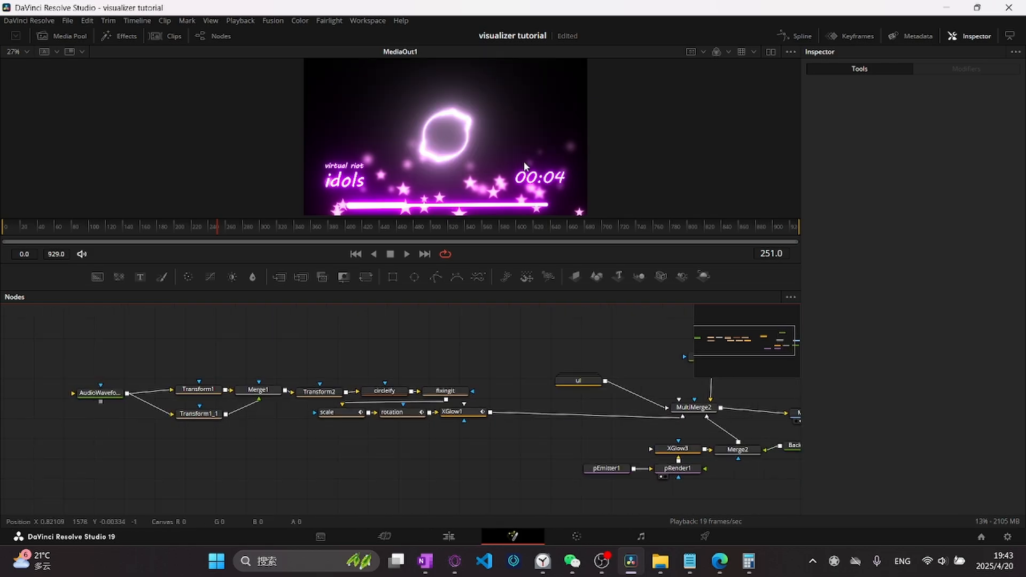
Step: Group the nodes from AudioWaveform1 through XGlow1 and place the group directly below the ui group
left_click_drag(545, 471, 56, 357)
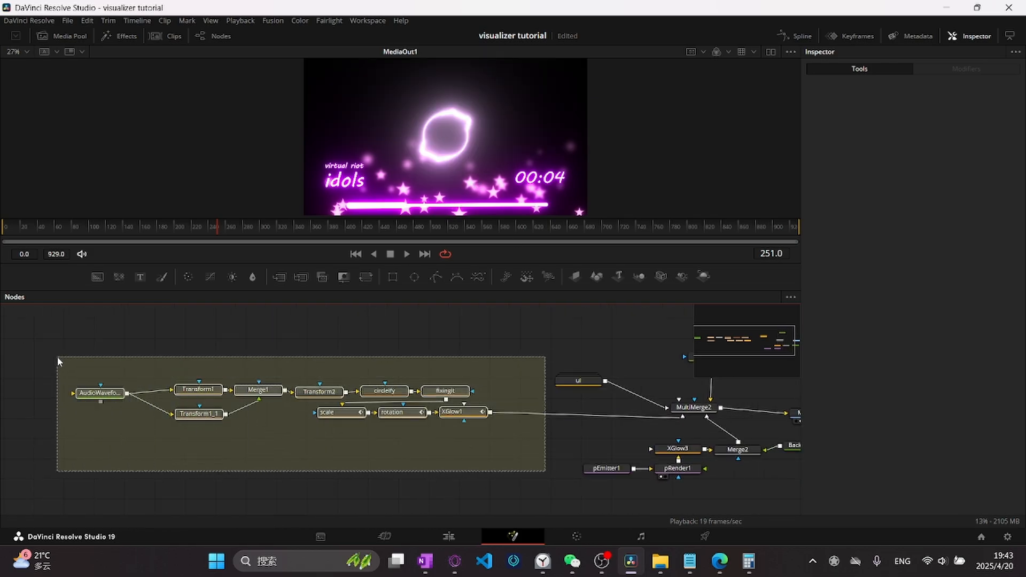
key("ctrl+g")
left_click_drag(284, 389, 582, 418)
left_click_drag(551, 458, 396, 446)
scroll(442, 410, "up", 2)
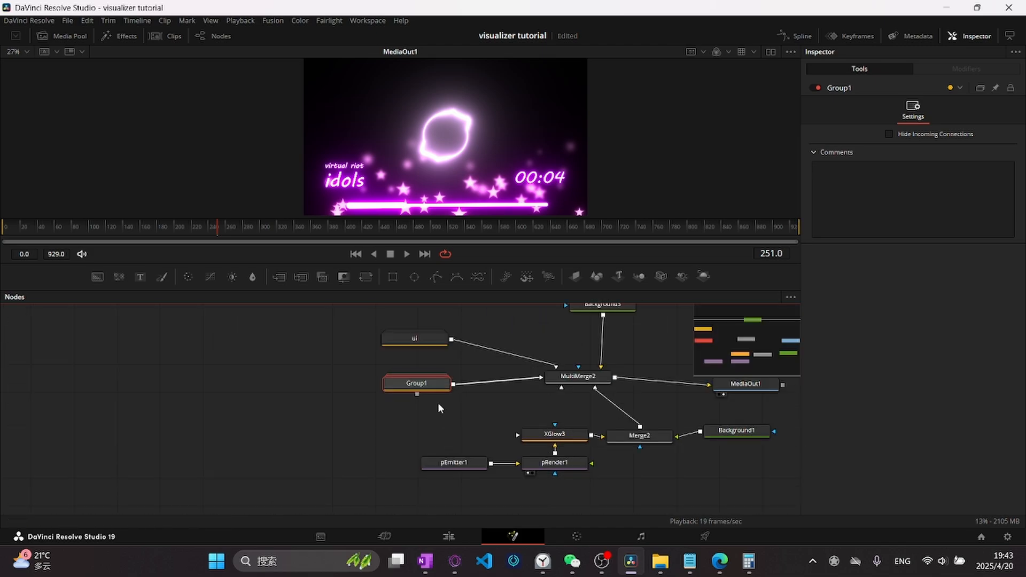
left_click_drag(470, 423, 335, 421)
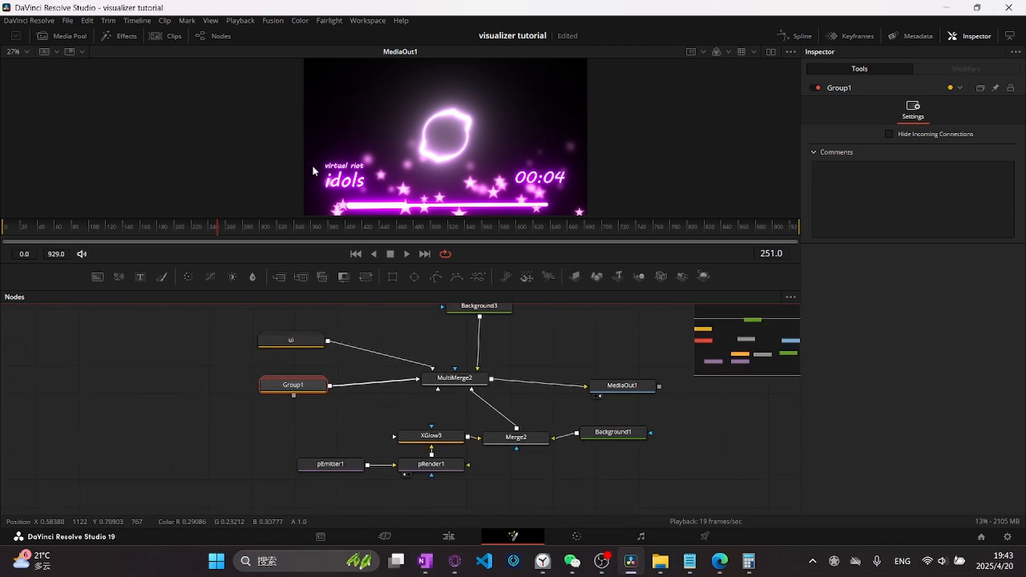
Step: Group pEmitter1, pRender1, XGlow3, Merge2 and Background1, place the group below MultiMerge2 and rename it "particles"
left_click_drag(676, 483, 319, 426)
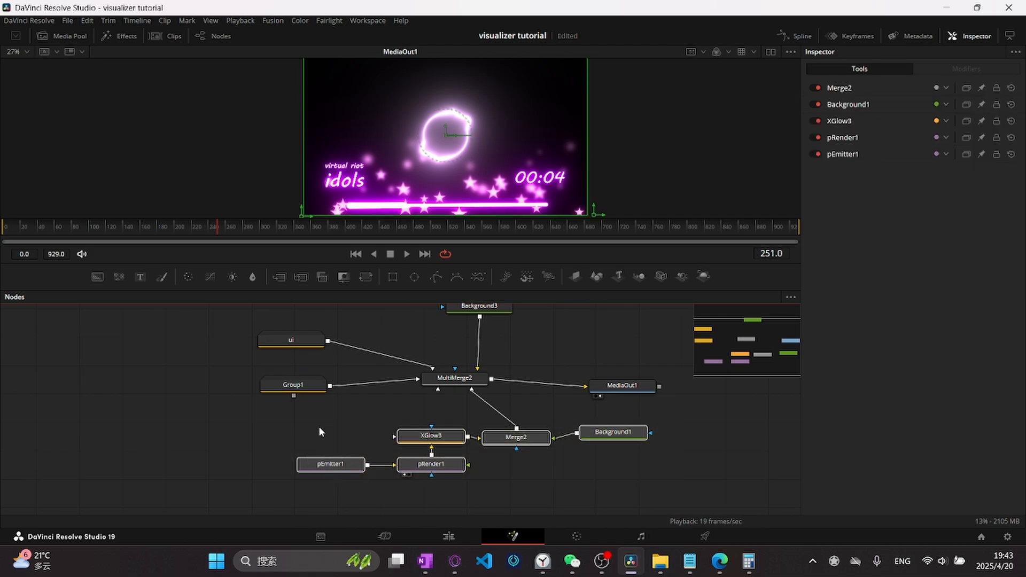
key("ctrl+g")
left_click_drag(469, 440, 482, 447)
left_click_drag(546, 410, 532, 429)
key("F2")
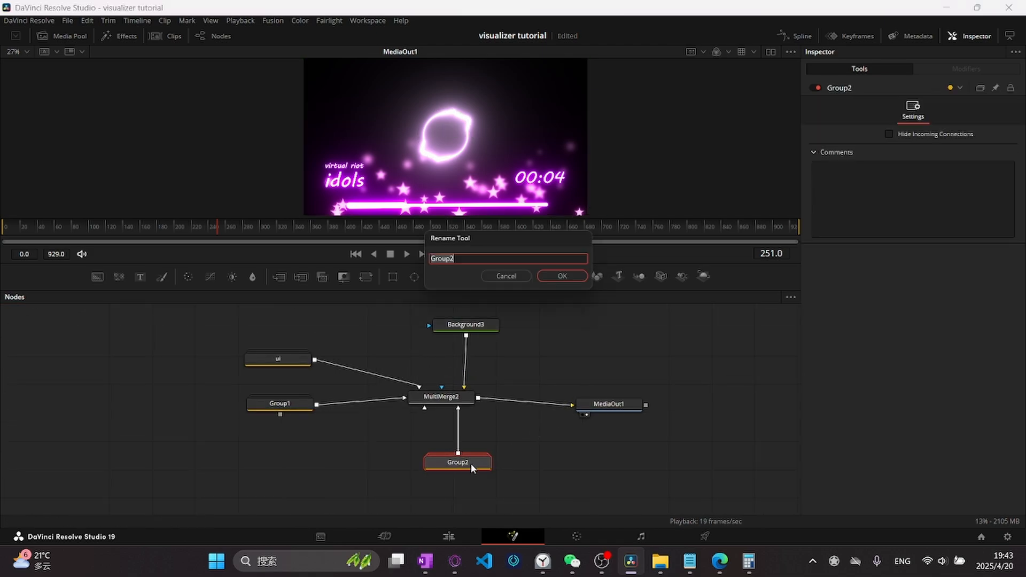
type("particles")
key("Return")
left_click_drag(480, 342, 483, 396)
mouse_move(483, 379)
left_mouse_down()
mouse_move(497, 368)
mouse_move(472, 380)
mouse_move(482, 382)
left_mouse_up()
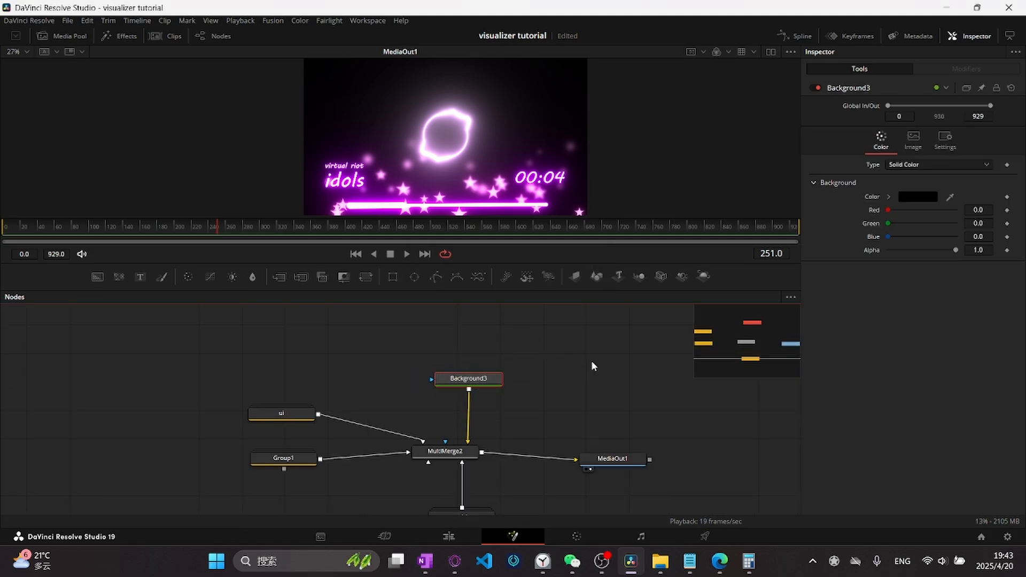
left_click(565, 373)
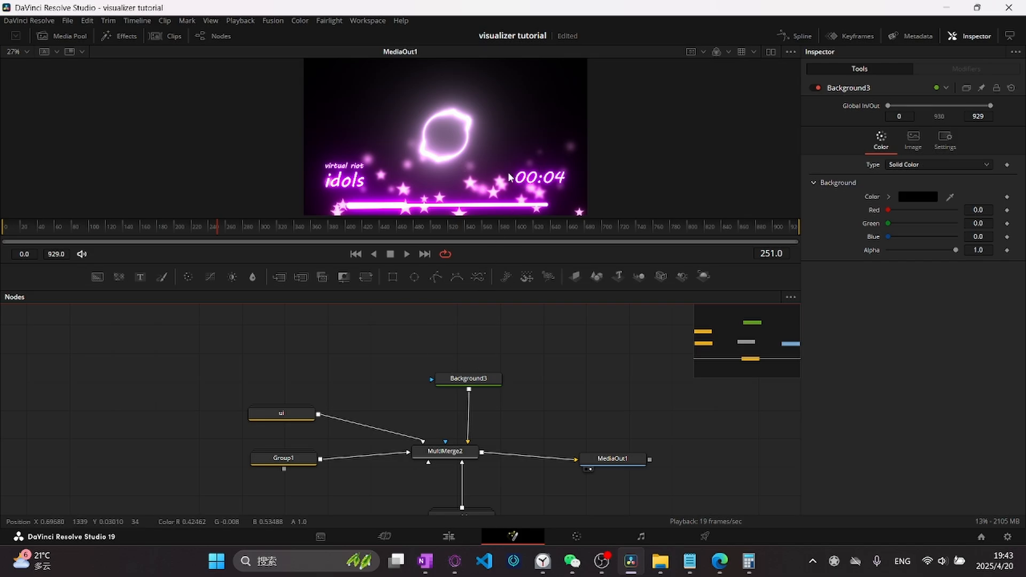
Step: Switch to the Edit page, add the subclip to tracks V2 and A2 of Timeline 1 and move the playhead to Marker 2
left_click(450, 537)
double_click(173, 94)
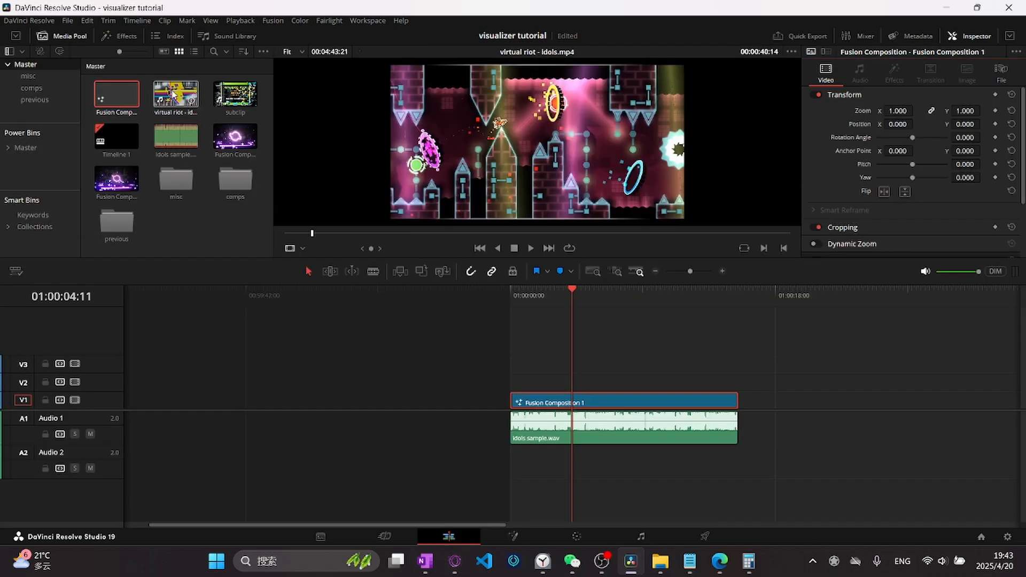
left_click(675, 347)
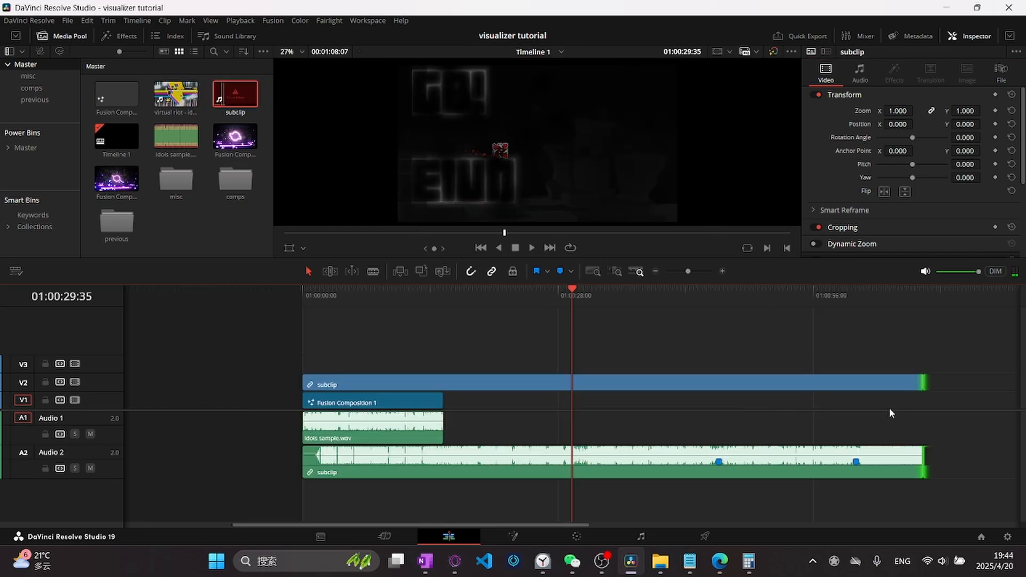
key("Down")
key("shift+Up")
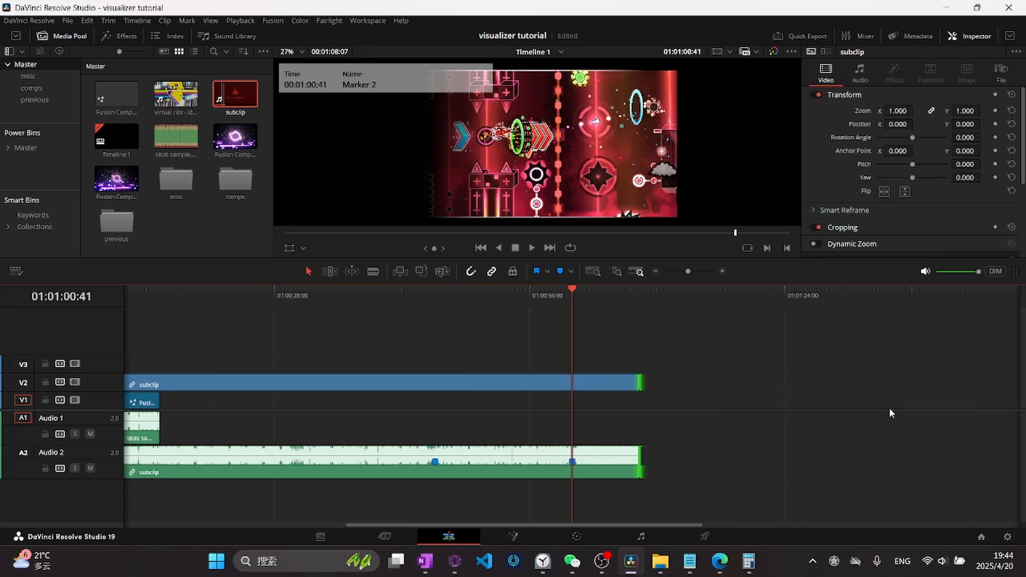
Step: Go to the subclip's Marker 1, open it in Fusion and record its frame number 2739 in an emptied Notepad tab
key("shift+Up")
left_click(681, 383)
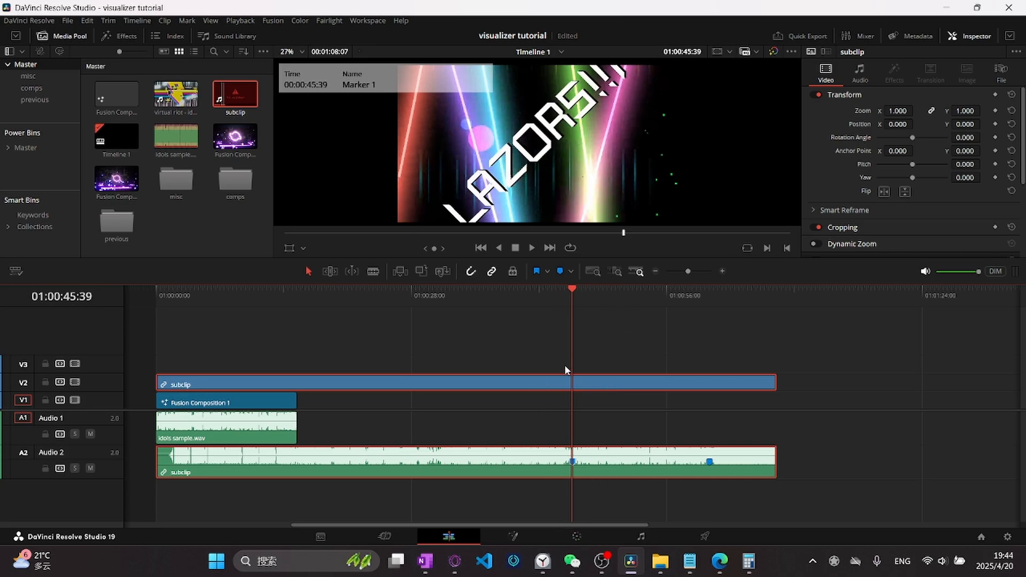
scroll(579, 443, "up", 4)
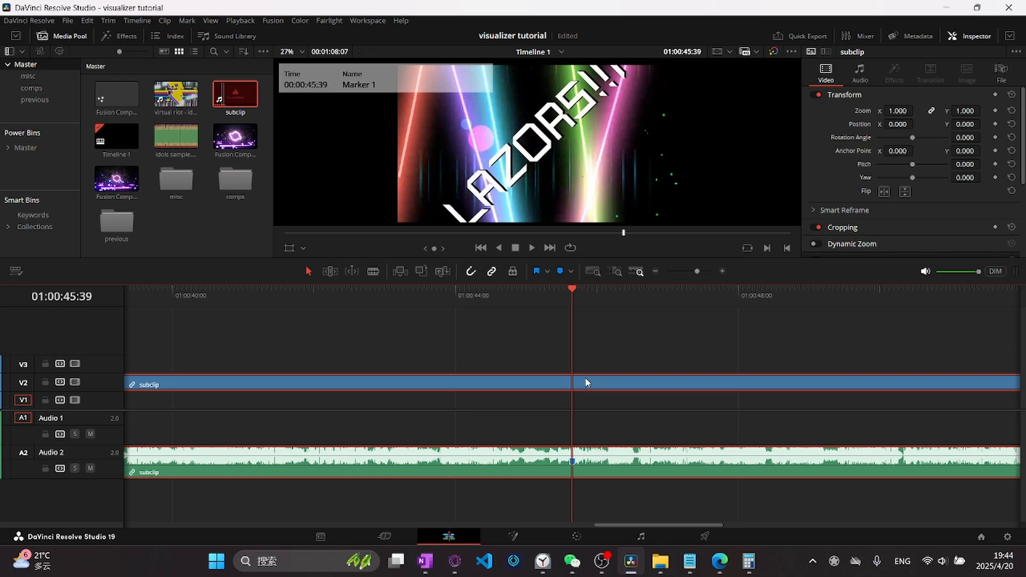
key("shift+5")
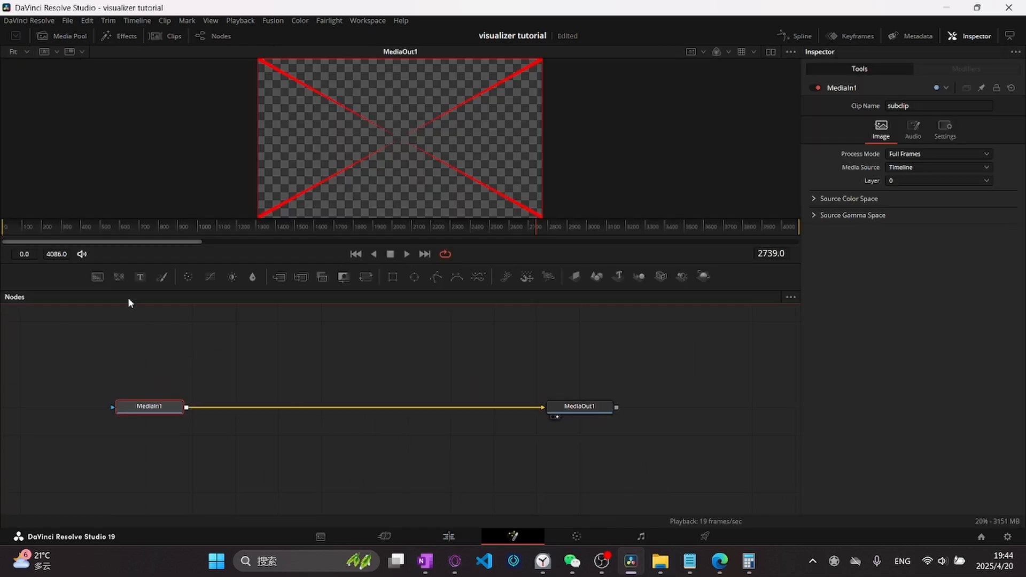
left_click(762, 254)
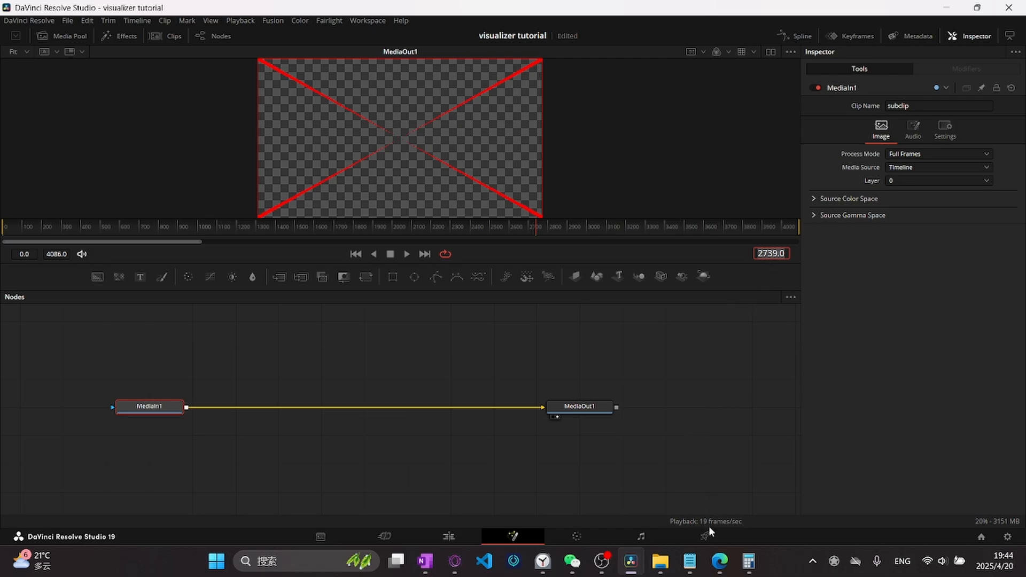
left_click(689, 561)
left_click(332, 268)
key("ctrl+a")
key("Delete")
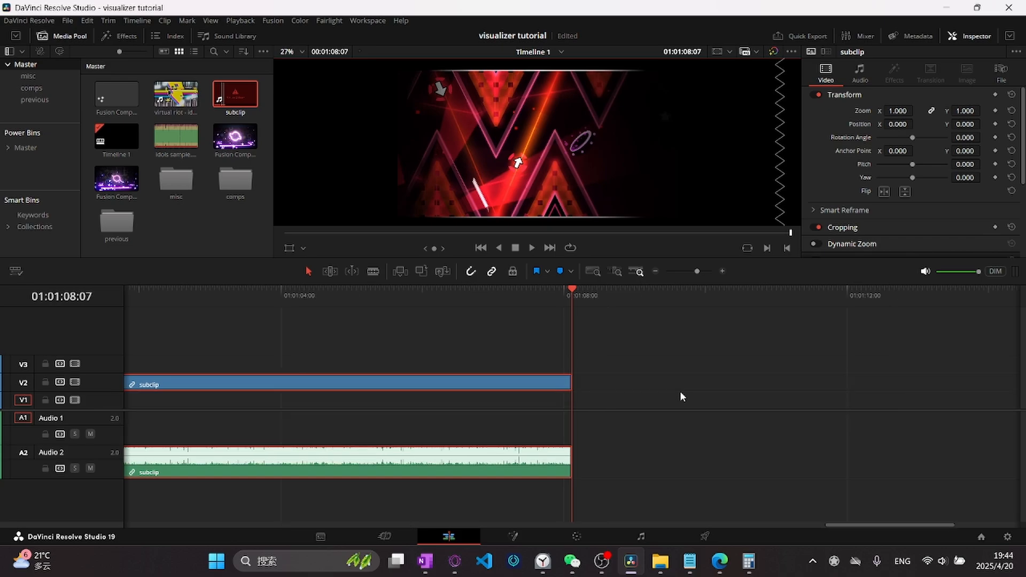
Step: Go to the subclip's Marker 2, open it in Fusion and record its frame number 3641 on the second line in Notepad
key("shift+Up")
key("ctrl+minus")
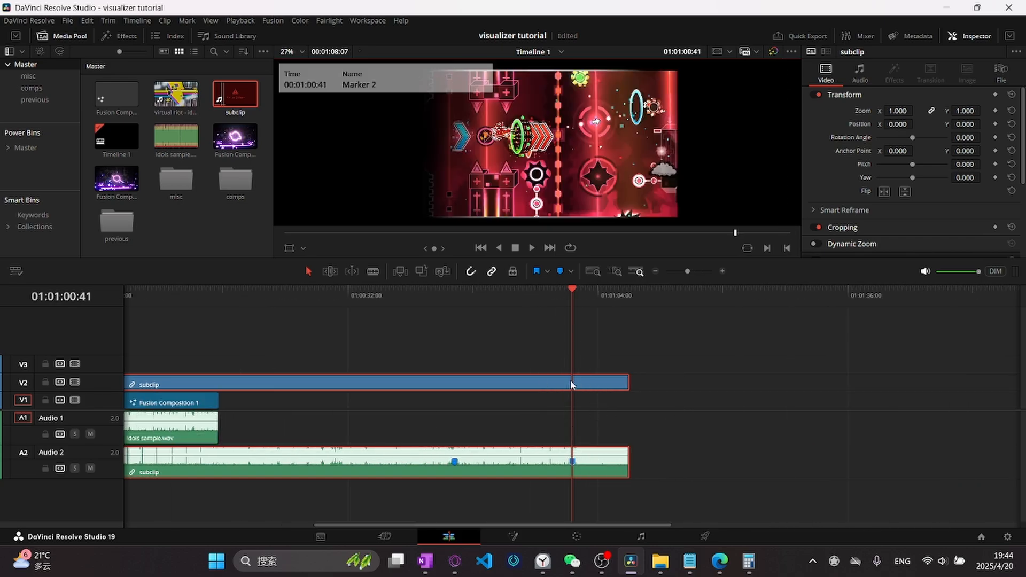
key("shift+5")
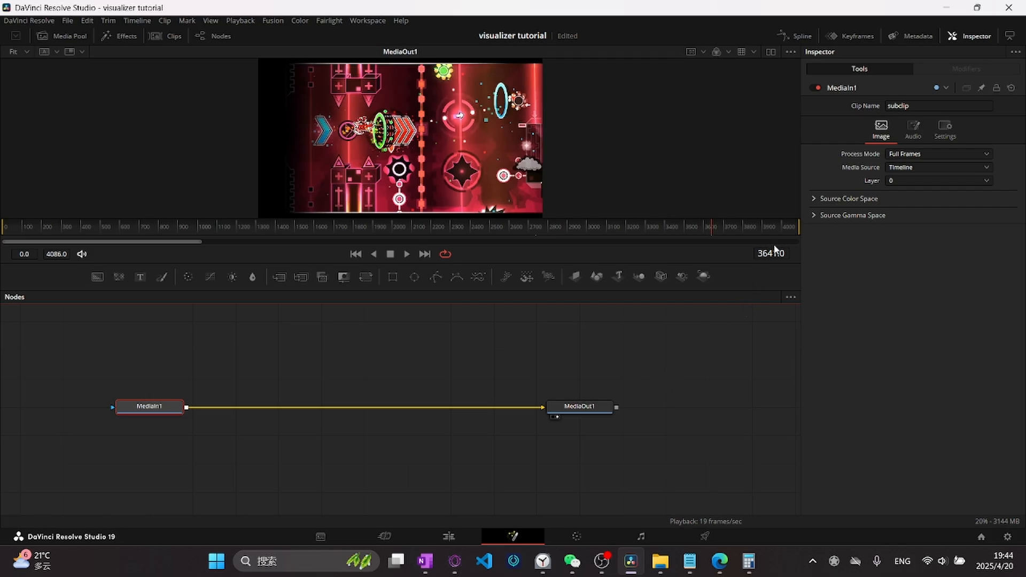
left_click(761, 255)
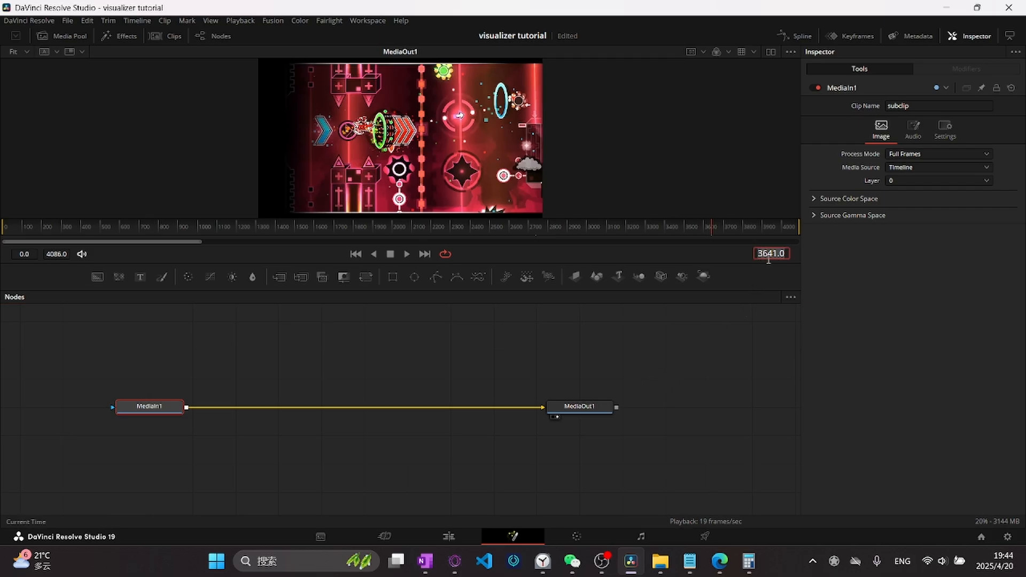
key("alt+Tab")
key("Return")
type("3641.0")
key("BackSpace")
key("BackSpace")
key("alt+Tab")
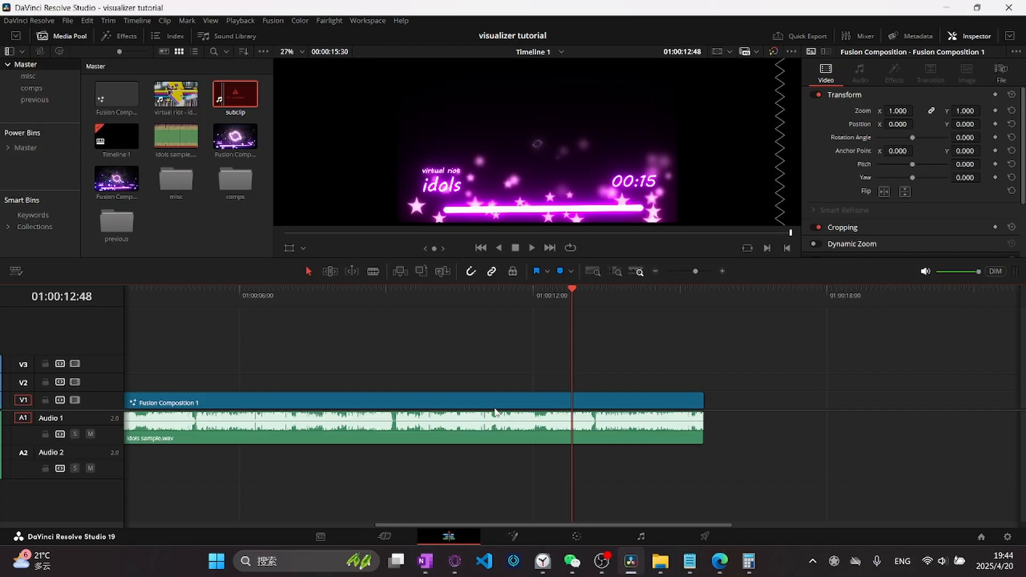
Step: Open Fusion Composition 1 from track V1 on the Fusion page
left_click(487, 402)
key("shift+5")
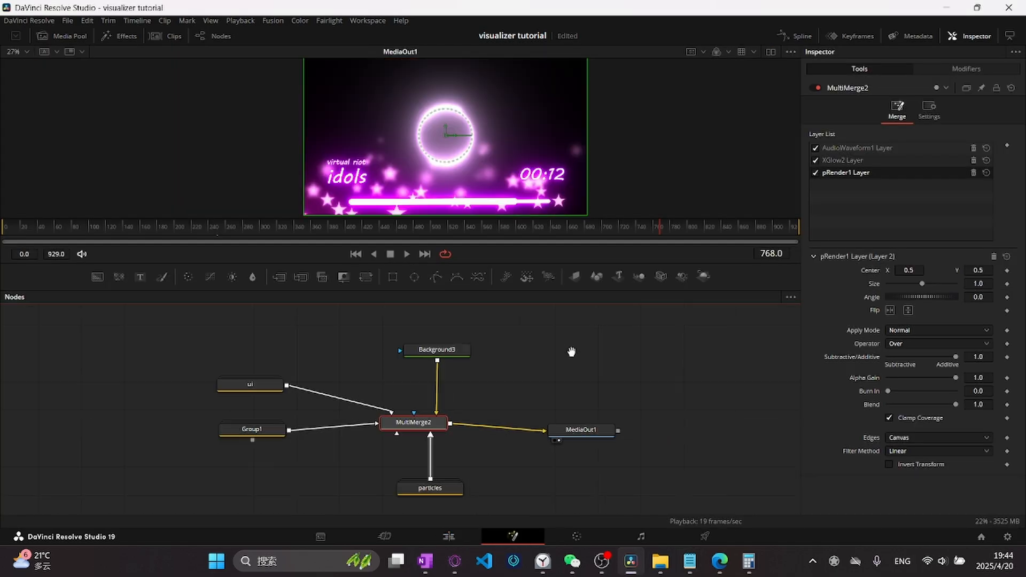
left_click_drag(402, 377, 448, 378)
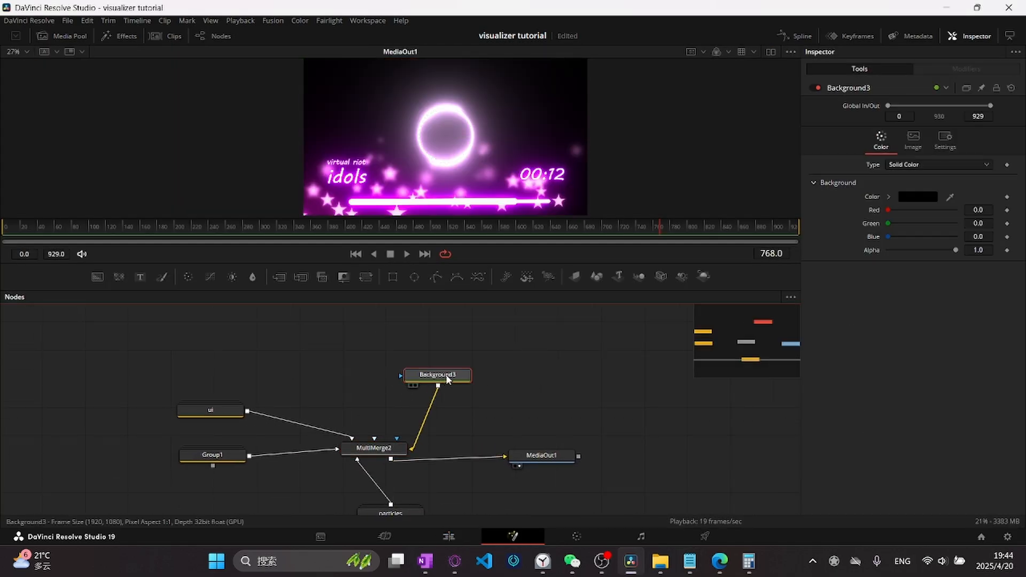
Step: Delete Background3 to expose MultiMerge2's background input, and undo the deletion
key("Delete")
left_click(382, 449)
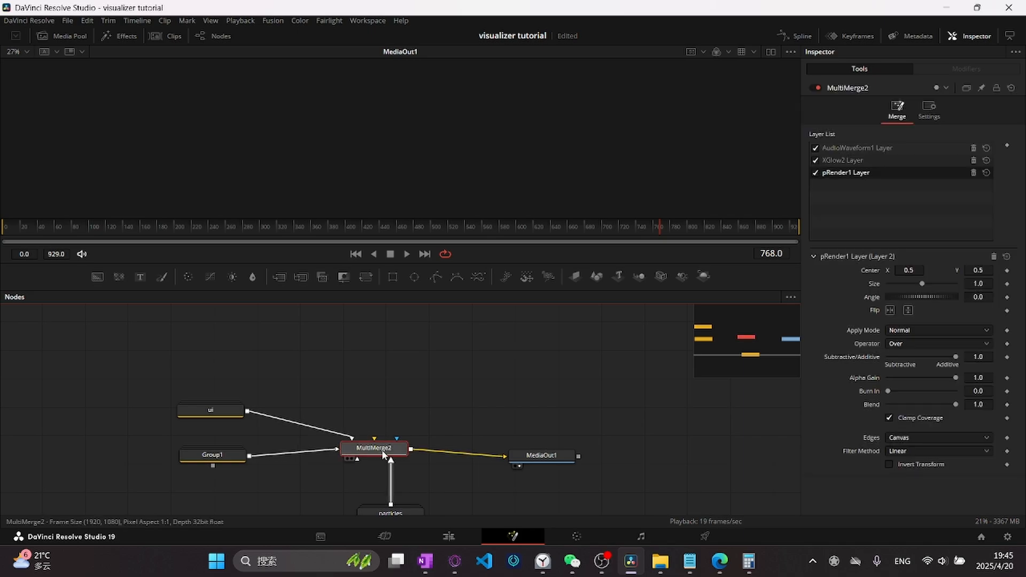
left_click(543, 461)
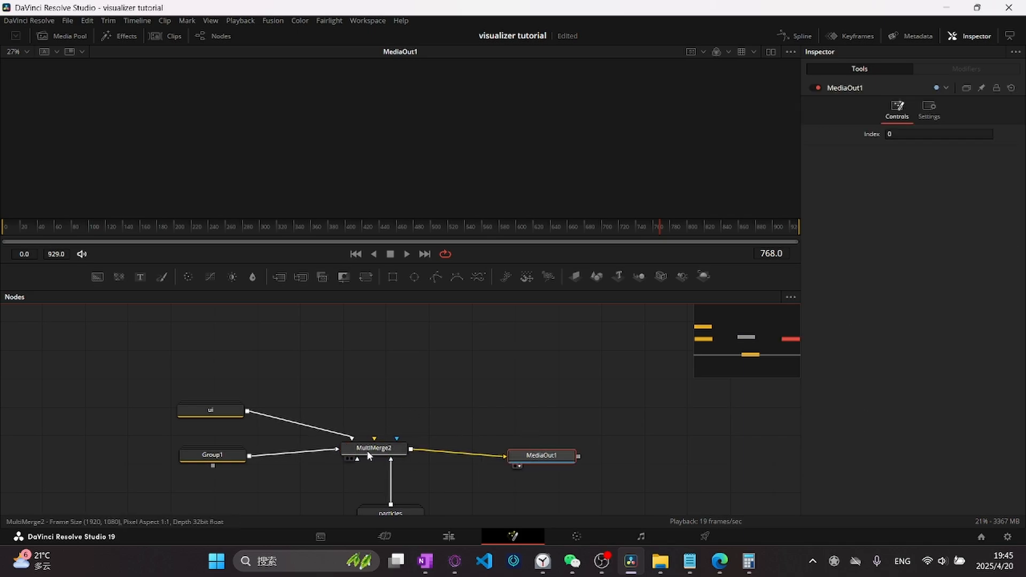
left_click(368, 452)
scroll(364, 451, "up", 3)
scroll(505, 374, "up", 2)
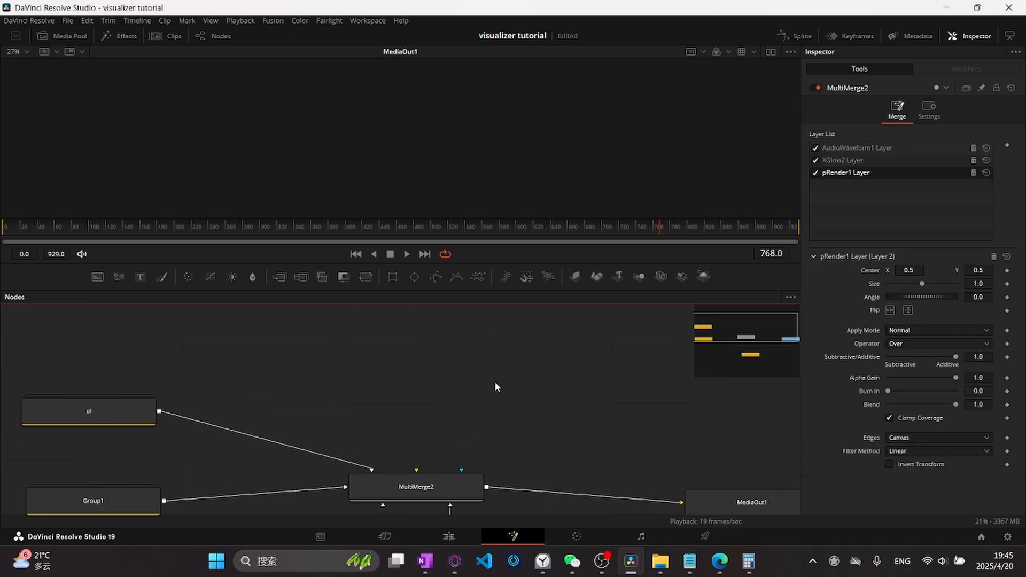
left_click_drag(419, 470, 435, 414)
scroll(436, 415, "down", 3)
scroll(436, 415, "right", 1)
left_click(447, 415)
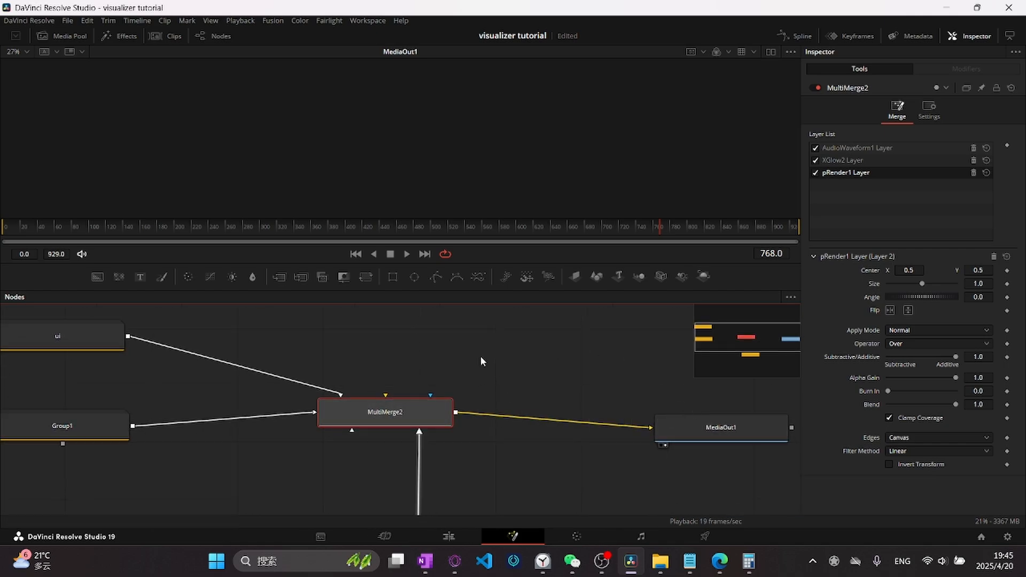
left_click_drag(549, 369, 529, 414)
key("ctrl+z")
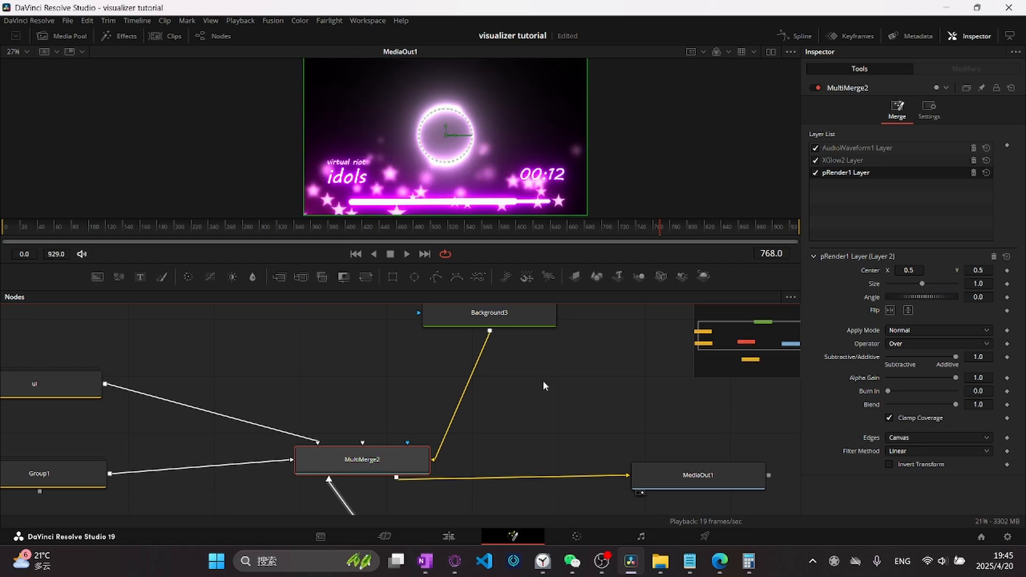
Step: Remove Background3 from the composition to free MultiMerge2's background input
left_click(543, 383)
left_click_drag(505, 313, 423, 312)
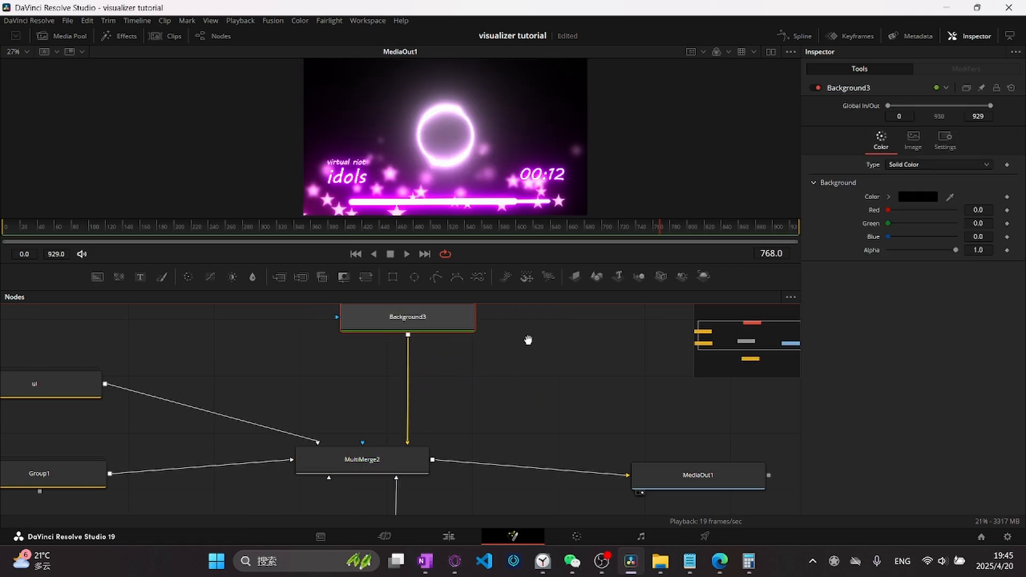
scroll(506, 383, "up", 3)
scroll(506, 382, "left", 3)
left_click_drag(485, 368, 447, 405)
left_click(573, 409)
left_click(450, 418)
key("Delete")
scroll(451, 418, "down", 3)
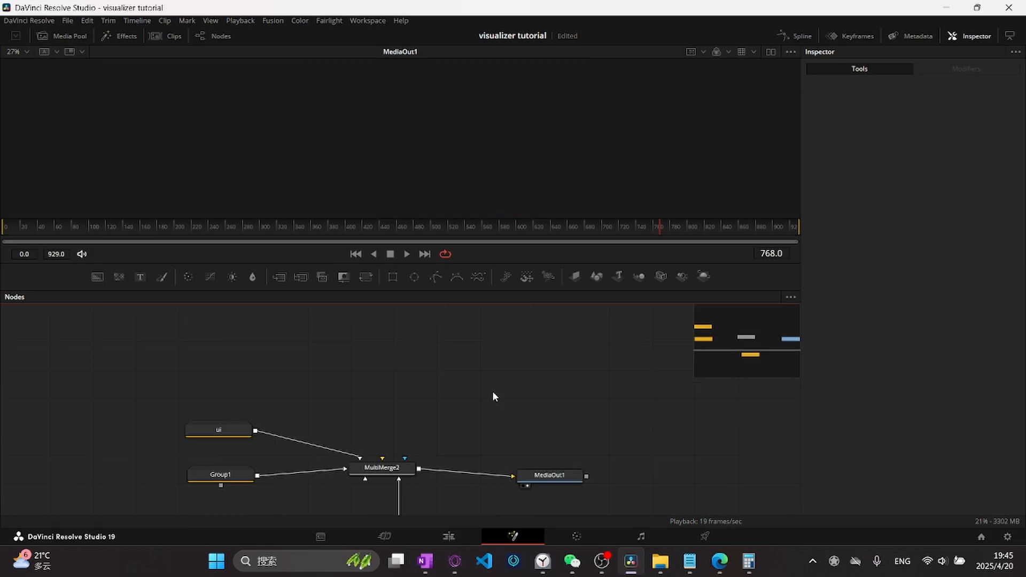
Step: Import virtual riot - idols.mp4 from the evolution 2.0 folder as a MediaIn node and connect it to MultiMerge2's background input
left_click(663, 567)
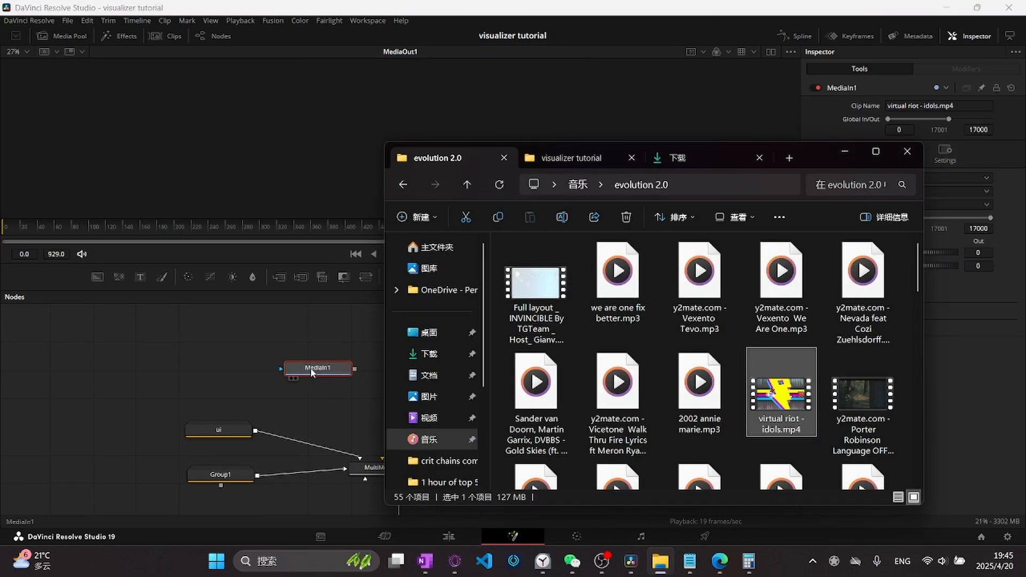
left_click_drag(311, 372, 392, 457)
left_click_drag(545, 369, 425, 395)
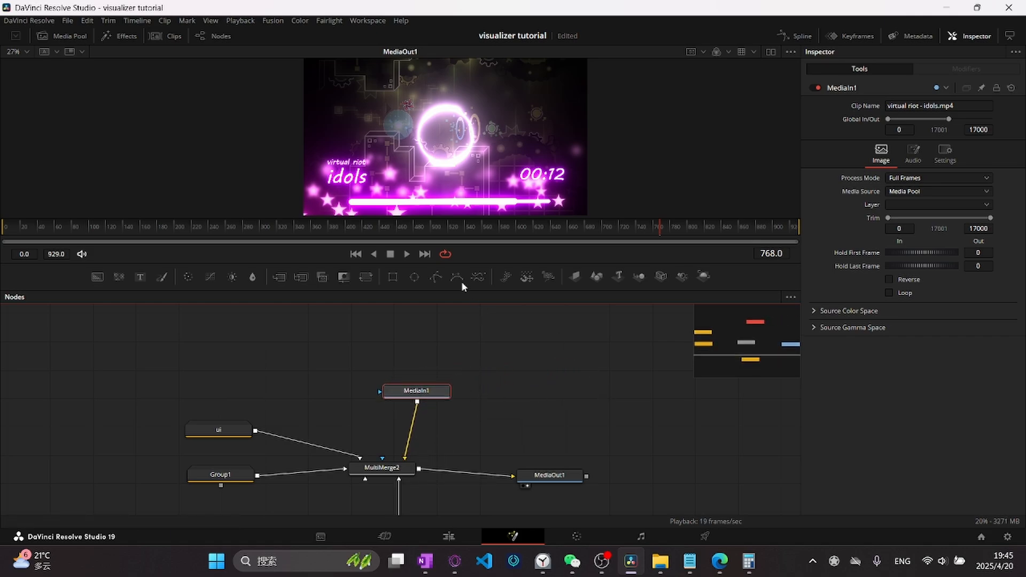
left_click_drag(428, 396, 424, 403)
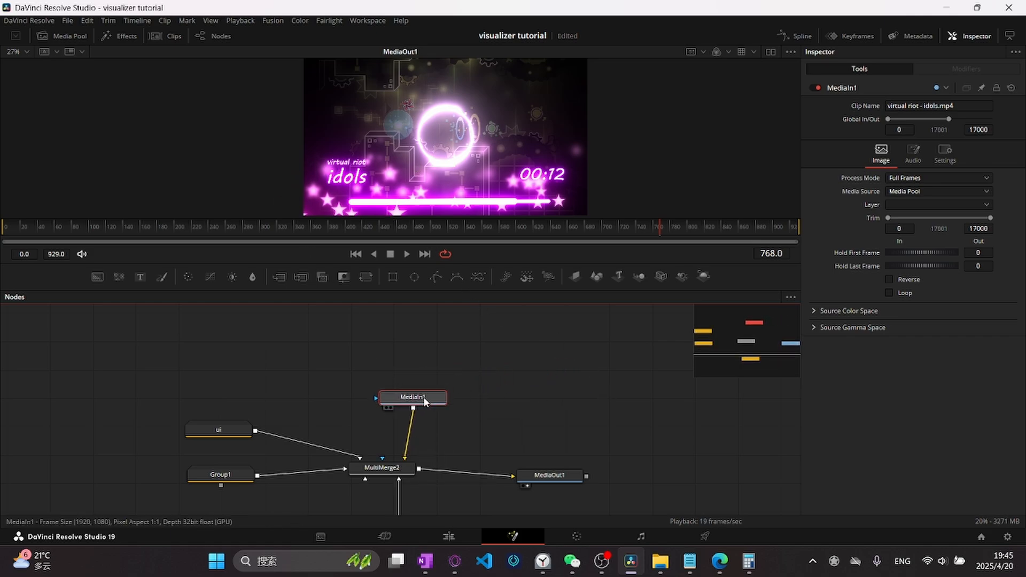
Step: Move the playhead to frame 144 and set MediaIn1's trim In to 2739 and Out to 3641 from the Notepad values
left_click(448, 534)
left_click_drag(440, 287, 958, 279)
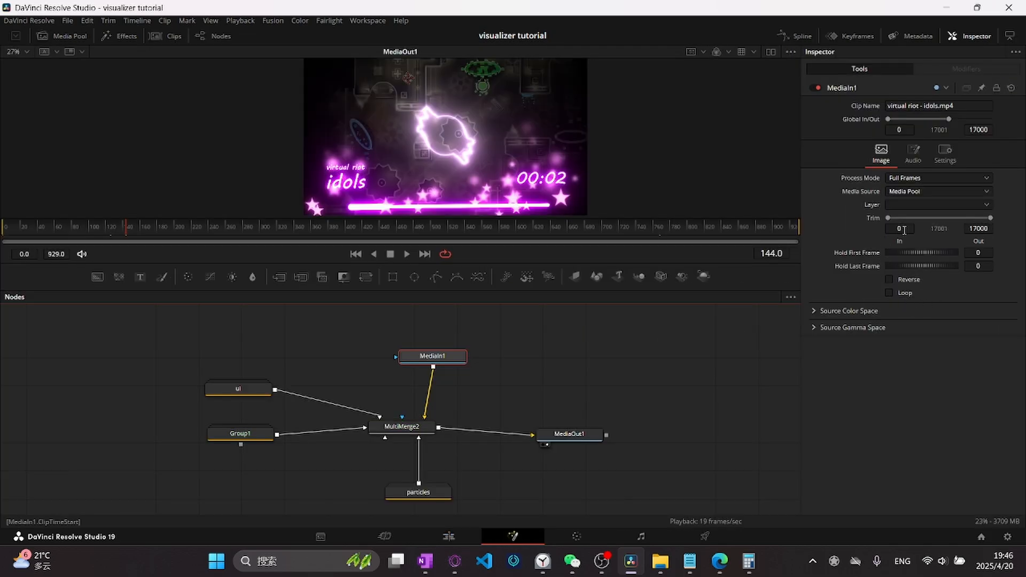
left_click(690, 561)
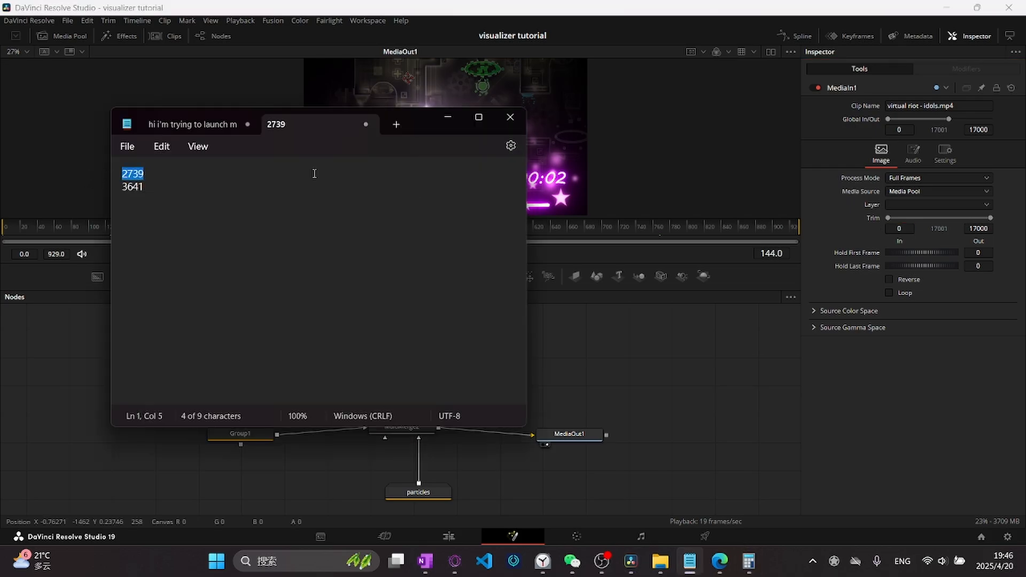
left_click(909, 227)
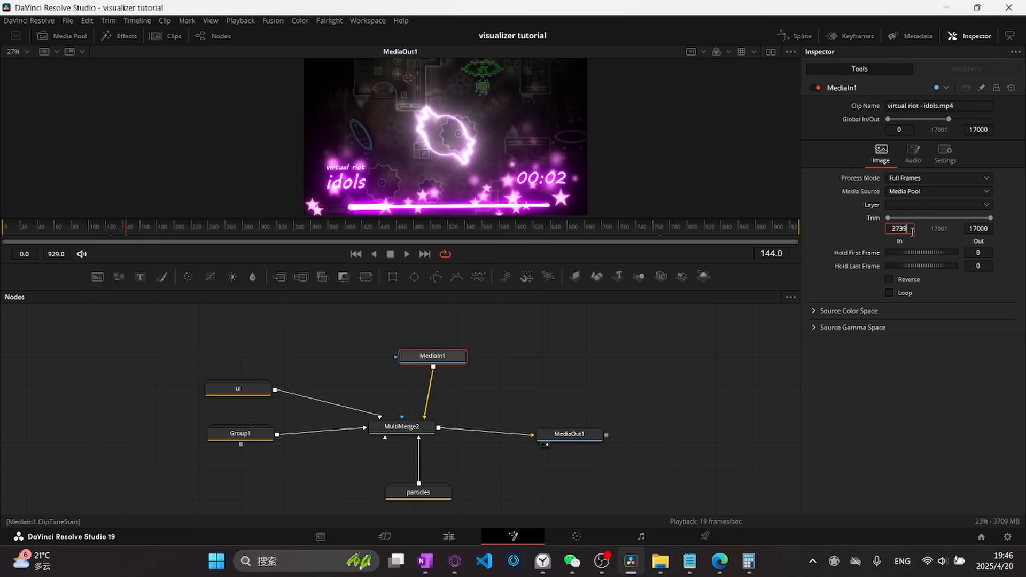
key("alt+Tab")
double_click(162, 191)
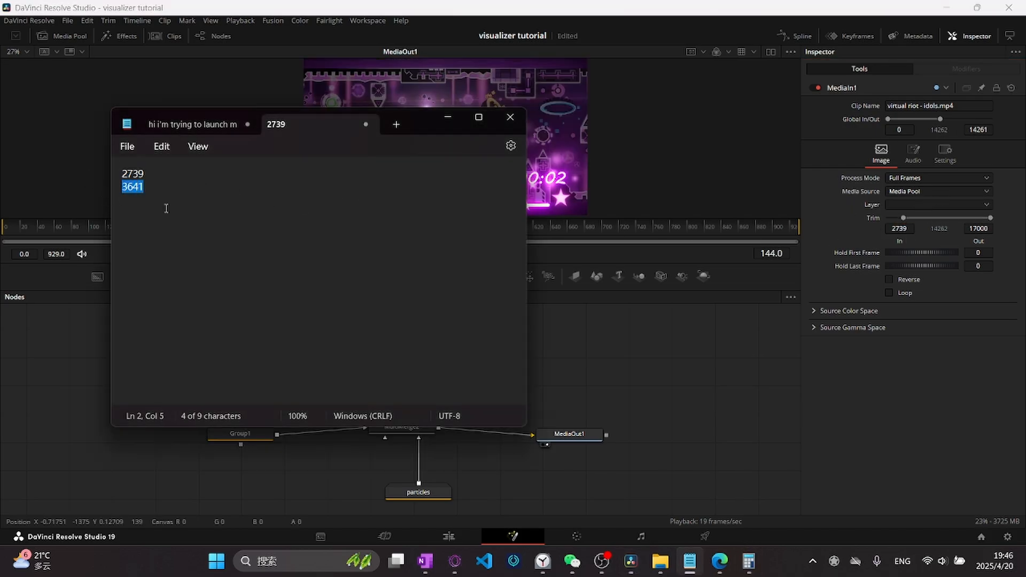
key("alt+Tab")
left_click(981, 227)
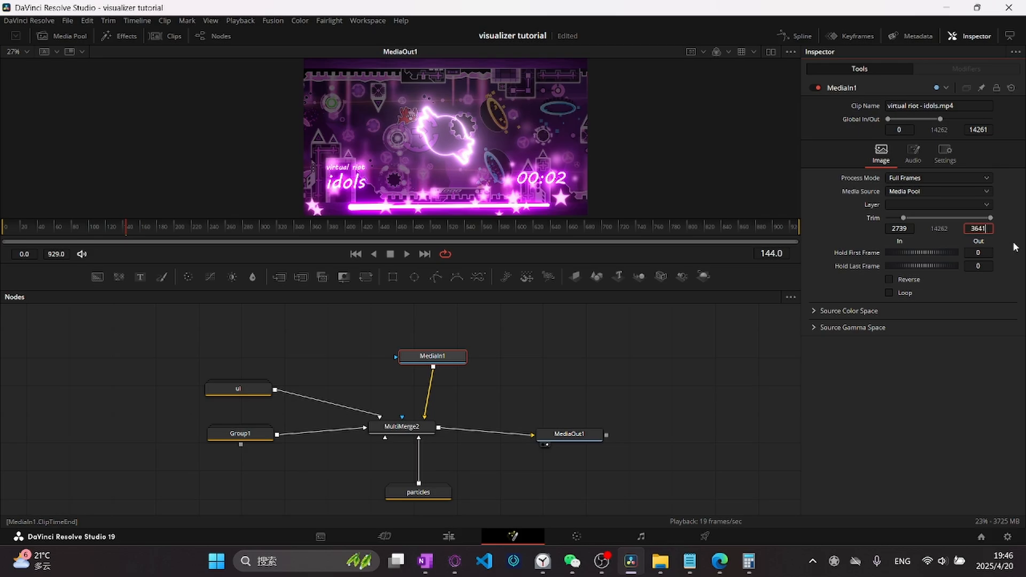
Step: Insert a Vignette node between MediaIn1 and MultiMerge2, spacing MediaIn1 away from it
left_click_drag(466, 359, 607, 372)
key("shift+space")
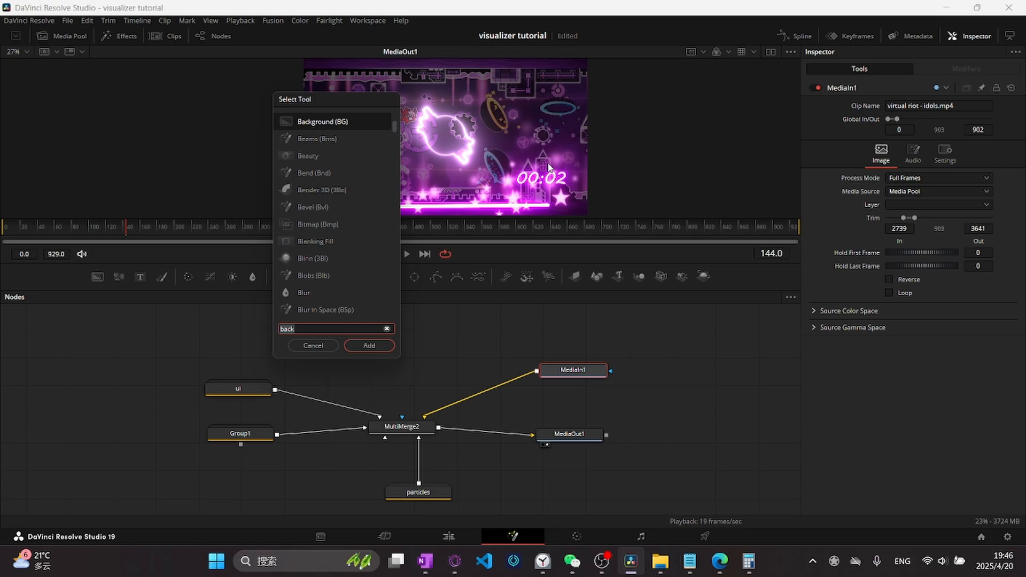
type("vign")
key("Return")
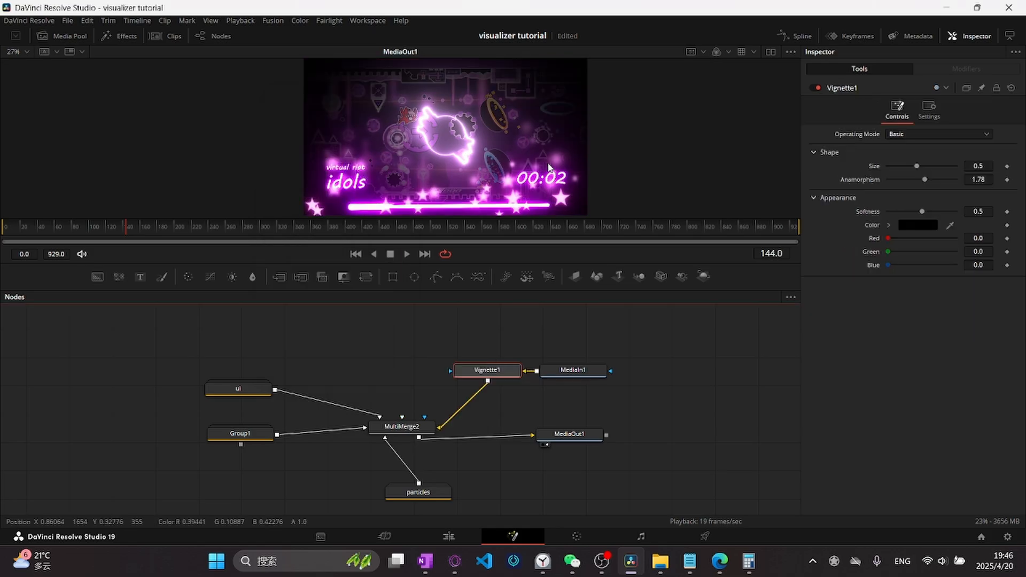
left_click_drag(569, 370, 609, 367)
Step: Insert a Glow node between Vignette1 and MultiMerge2
left_click(502, 374)
key("shift+space")
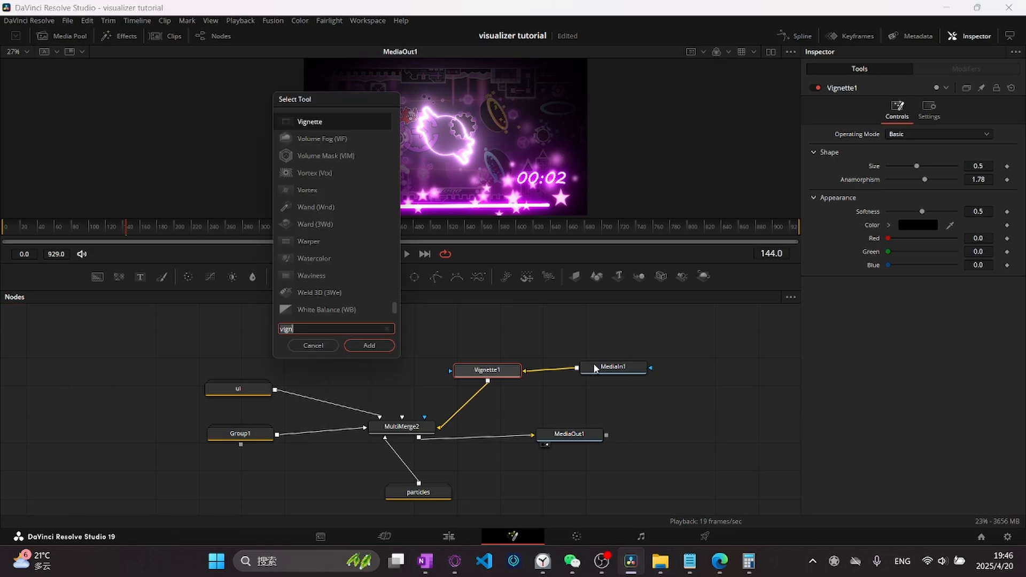
type("glow")
key("Return")
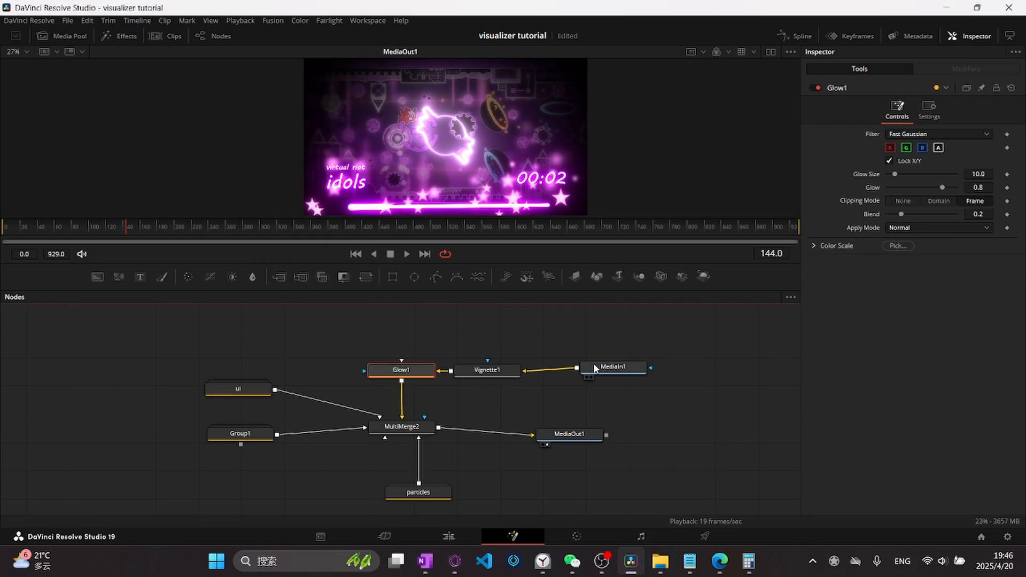
Step: Set Glow1's glow size to 7.9, glow to 0.181 and blend to 1.0
left_click_drag(942, 188, 958, 213)
mouse_move(924, 187)
left_mouse_down()
mouse_move(934, 182)
mouse_move(914, 186)
left_mouse_up()
left_click_drag(894, 174, 893, 175)
left_click_drag(914, 187, 940, 187)
left_click_drag(956, 215, 904, 214)
left_click_drag(941, 188, 956, 215)
mouse_move(915, 187)
left_mouse_down()
mouse_move(891, 188)
mouse_move(900, 188)
left_mouse_up()
Step: Shift Glow1, Vignette1 and MediaIn1 together to make room before MultiMerge2, and bring MediaIn1 closer to Vignette1
left_click_drag(402, 346, 635, 383)
left_click_drag(493, 371, 568, 372)
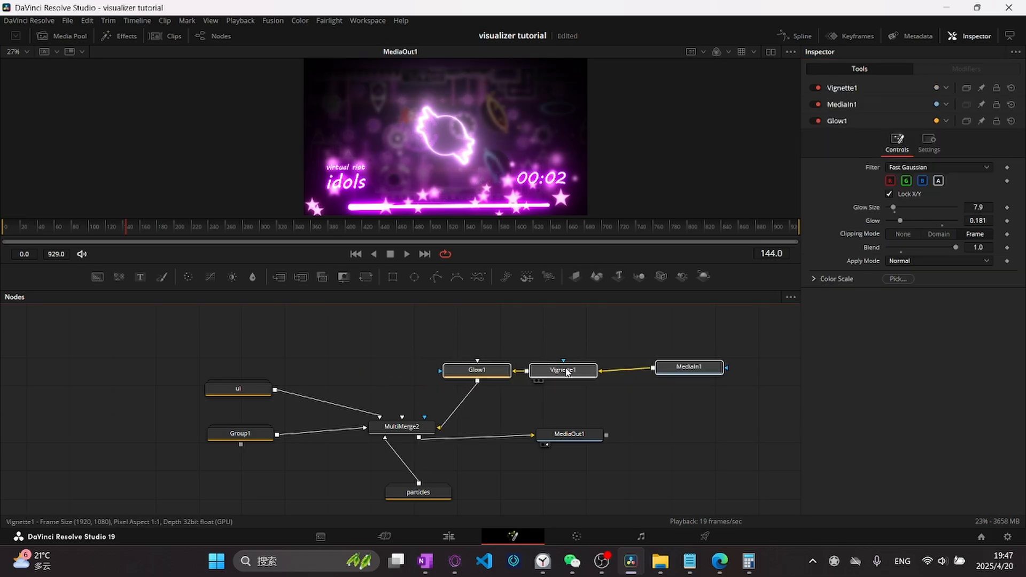
left_click(637, 348)
left_click_drag(673, 372, 649, 373)
Step: Insert a Merge node between Glow1 and MultiMerge2
left_click(476, 370)
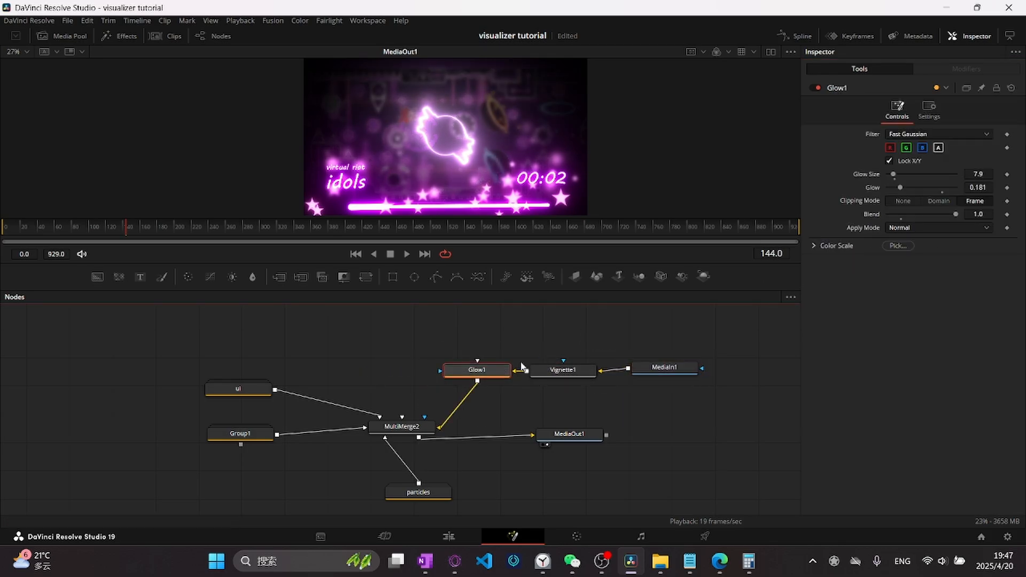
key("shift+space")
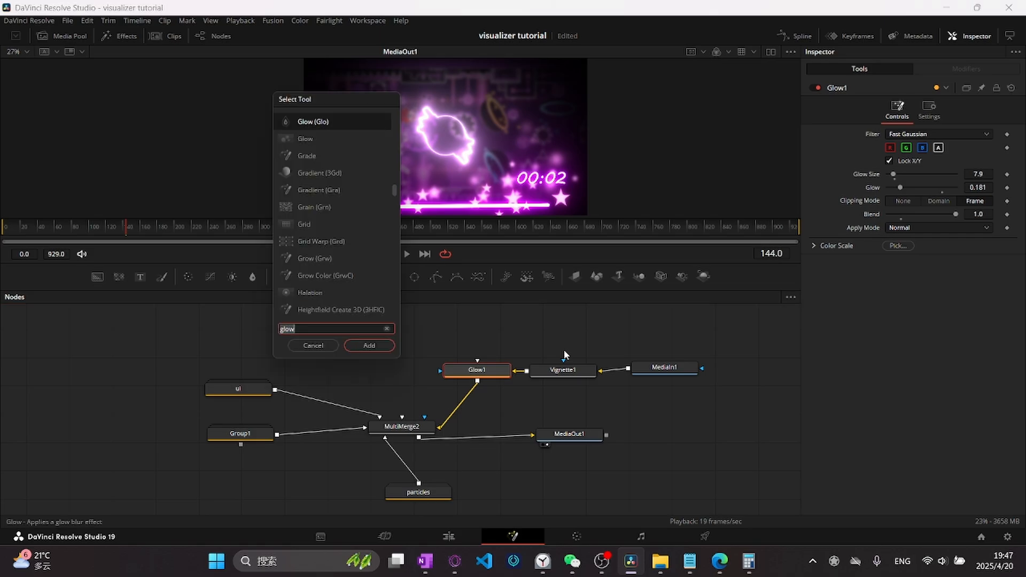
type("merge")
key("Return")
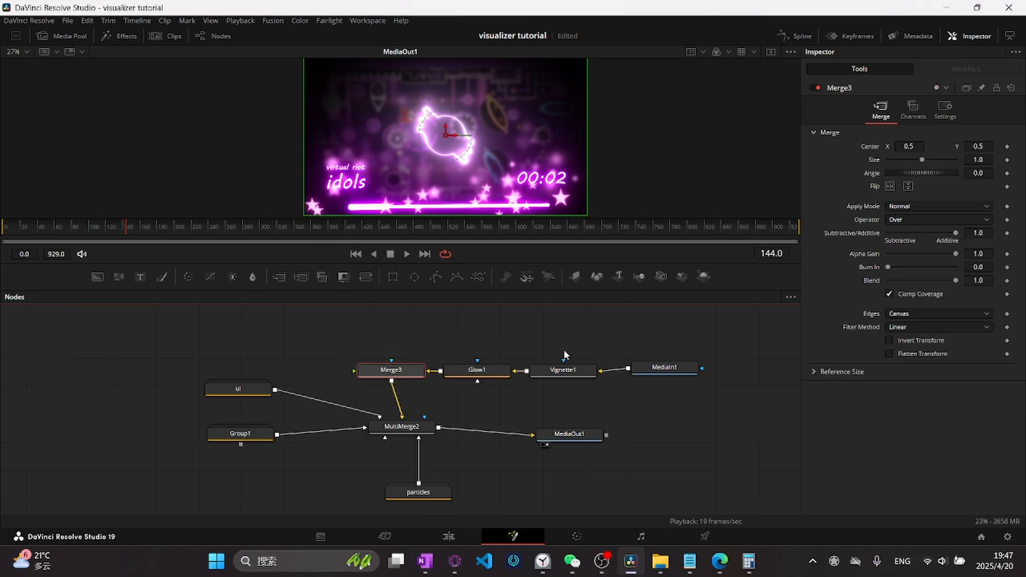
Step: Connect a black Background node to Merge3 and lower the merge's blend to partly dim the footage
key("shift+space")
type("back")
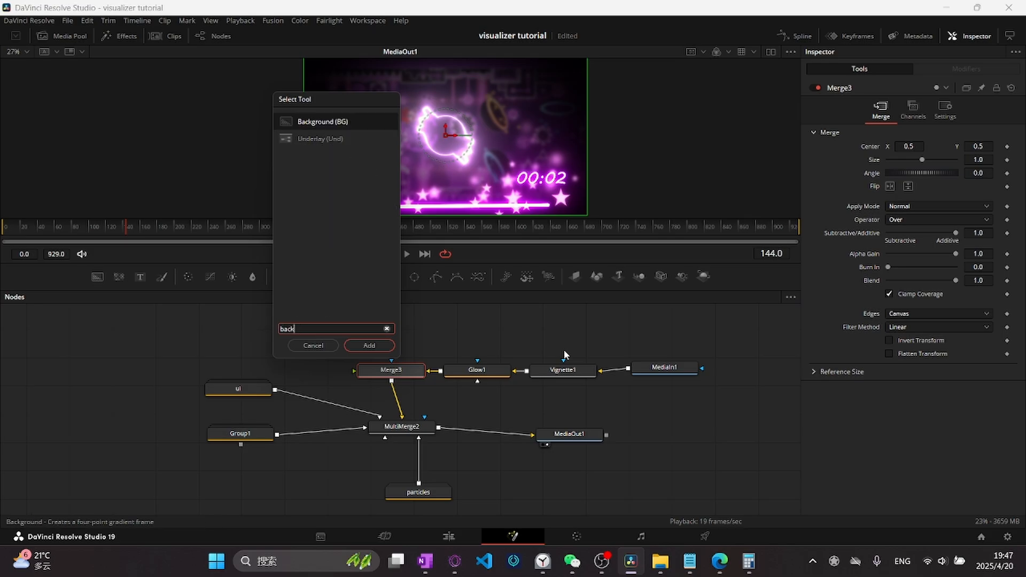
key("Return")
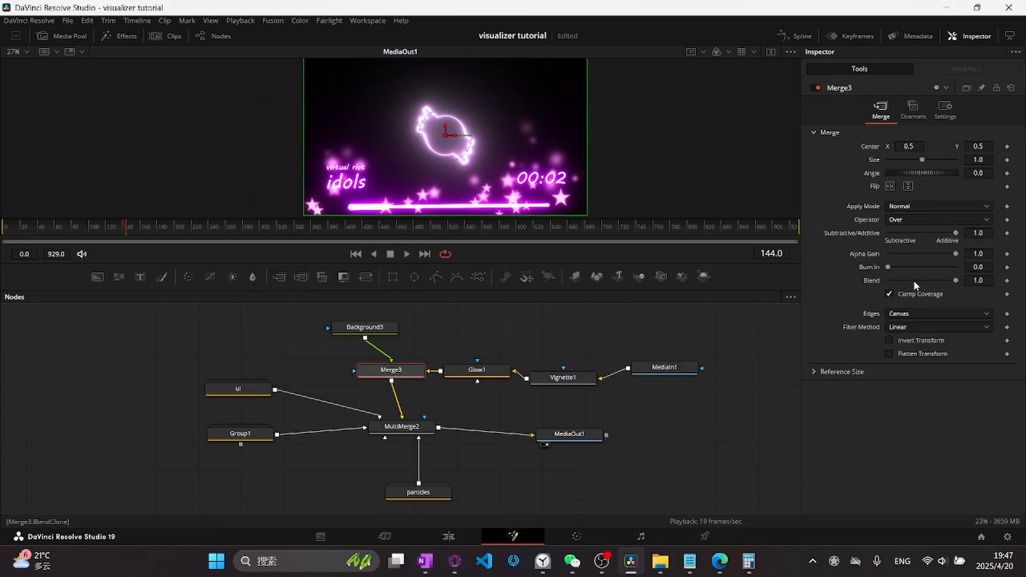
left_click_drag(954, 282, 924, 295)
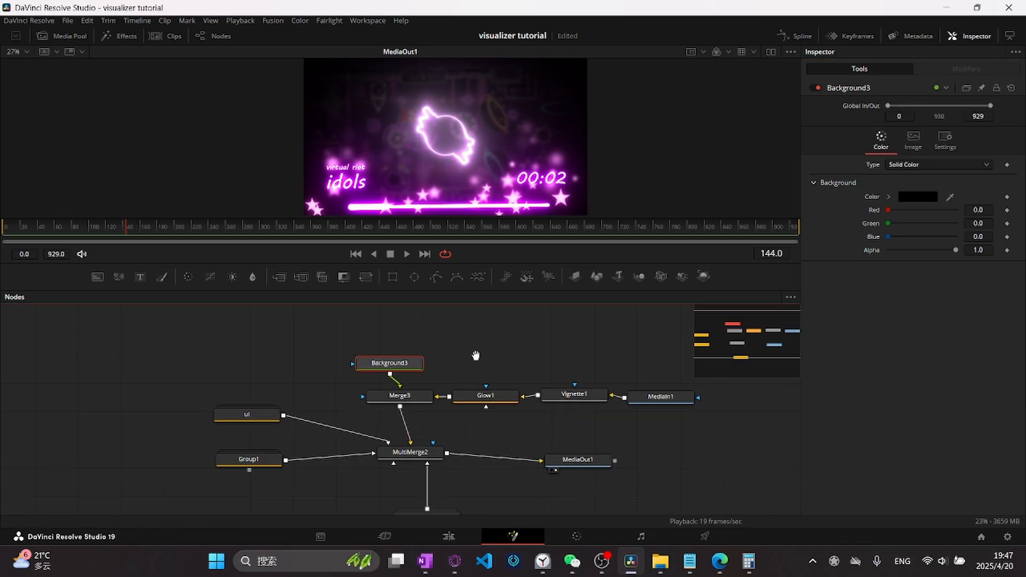
Step: Group the Background3, Merge3, Glow1, Vignette1 and MediaIn1 nodes and rename the group "background"
left_click_drag(375, 329, 707, 409)
key("ctrl+g")
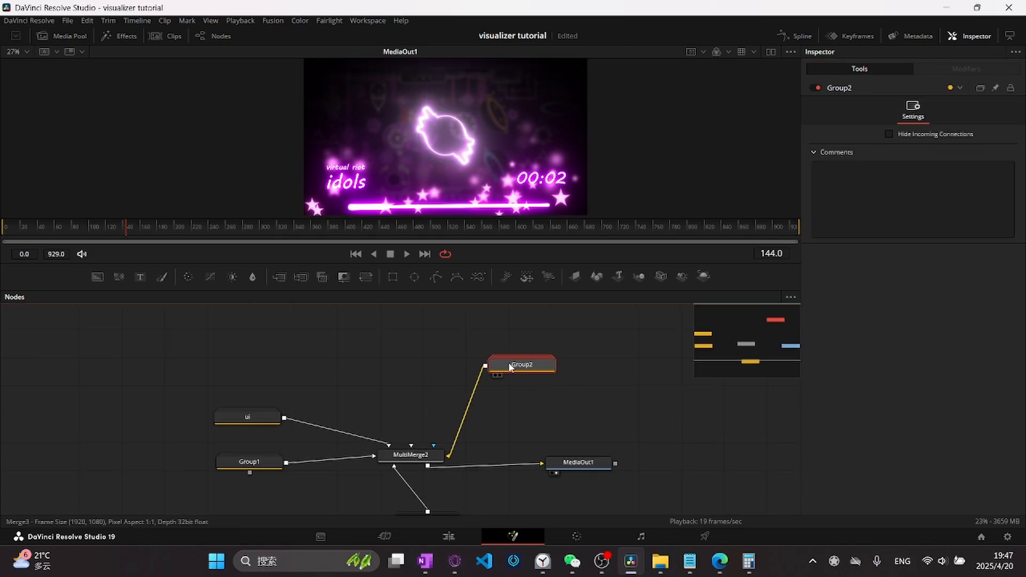
double_click(545, 358)
key("ctrl+e")
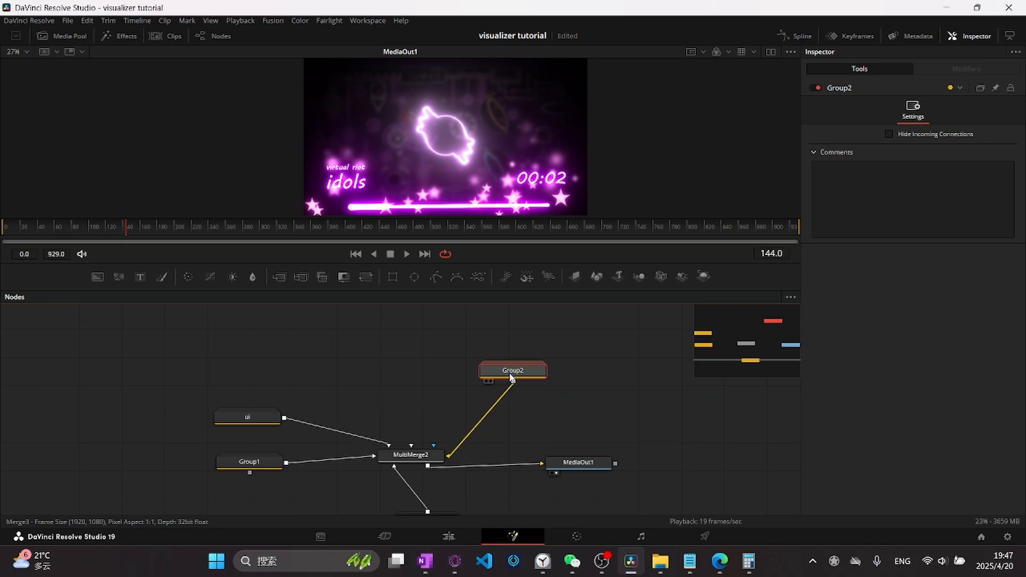
key("F2")
type("background")
key("Return")
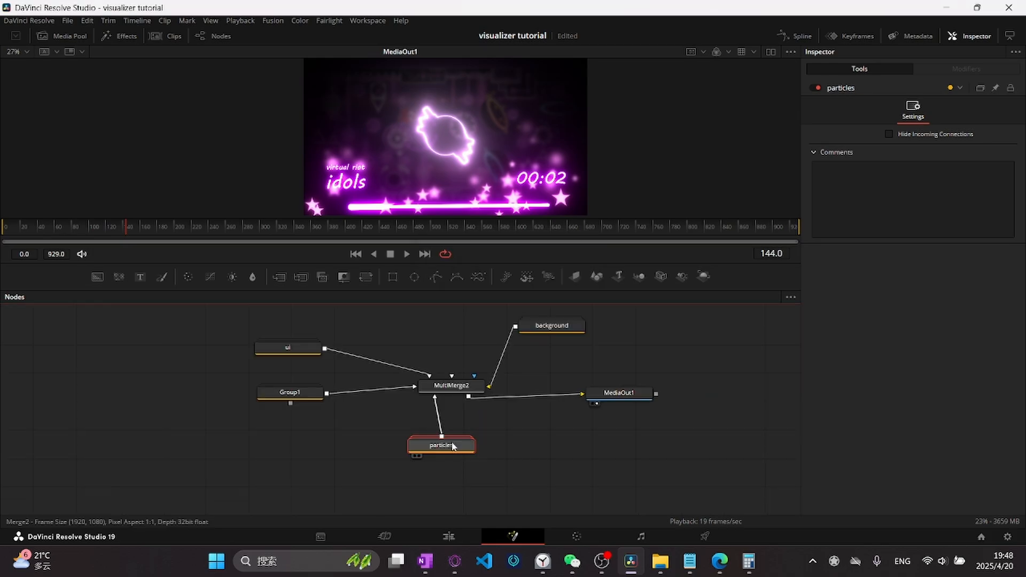
Step: Copy the Fusion Composition 1 clip from the edit timeline into the Master bin and save the project
left_click(457, 531)
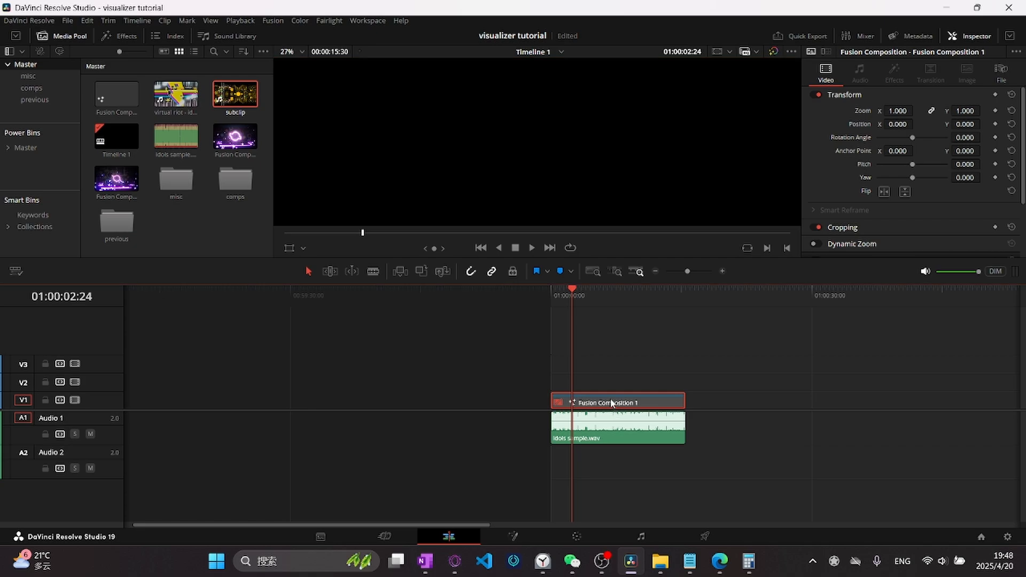
scroll(511, 359, "up", 10)
left_click_drag(630, 358, 194, 226)
key("ctrl+s")
Step: Rename the copied composition in the Master bin to "visualizer composition official"
double_click(175, 113)
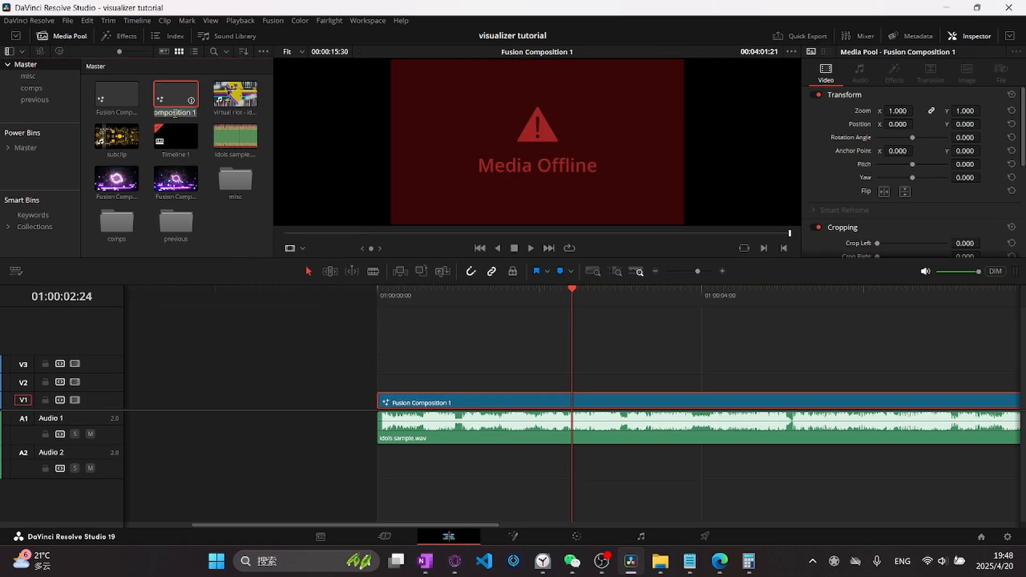
type("visualizer composi")
type("tion")
type(" official")
left_click(232, 215)
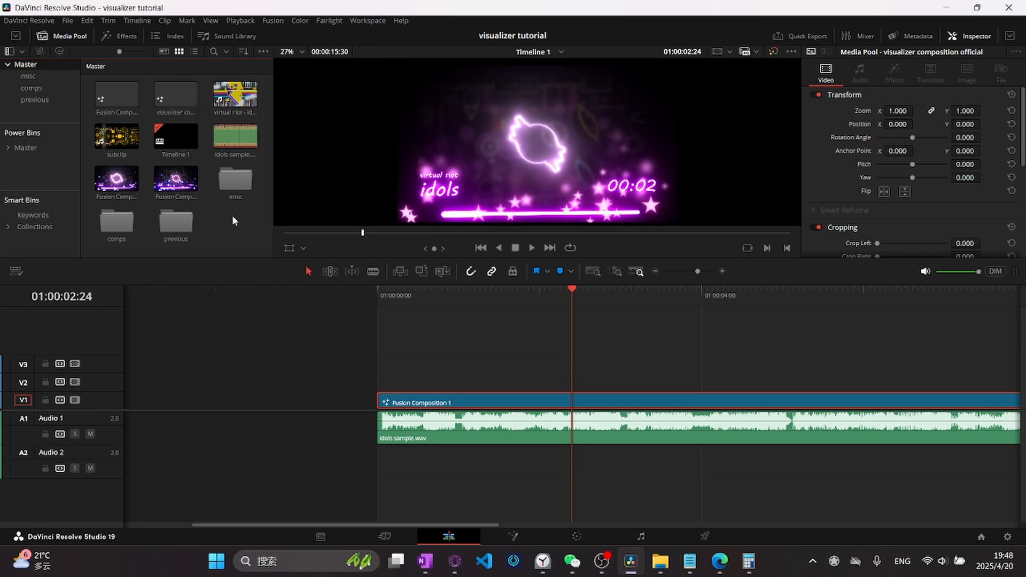
Step: Replace the Fusion Composition 1 clip on V1 with "visualizer composition official", starting at the timeline's beginning
left_click(472, 397)
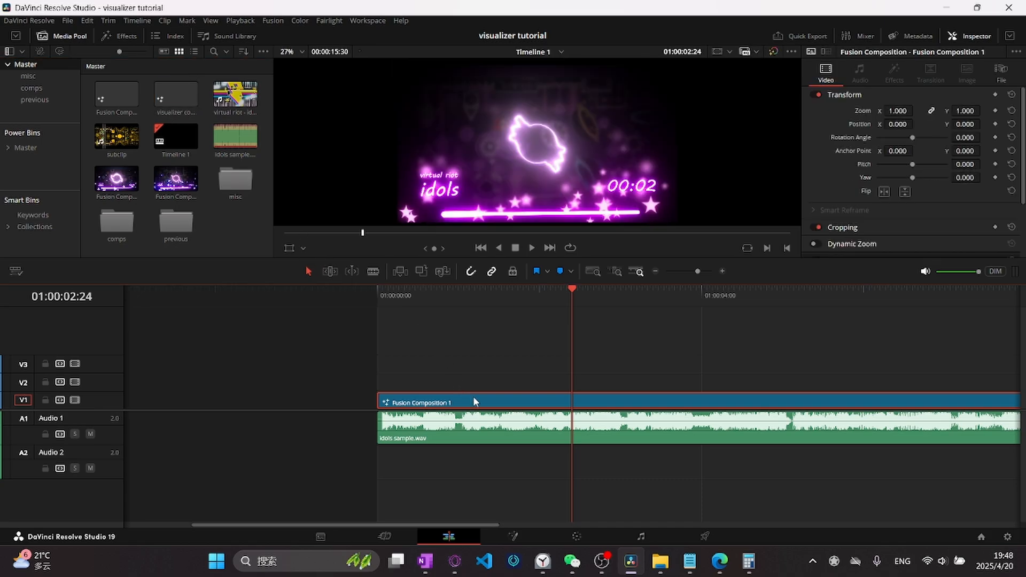
key("Delete")
left_click_drag(171, 110, 434, 404)
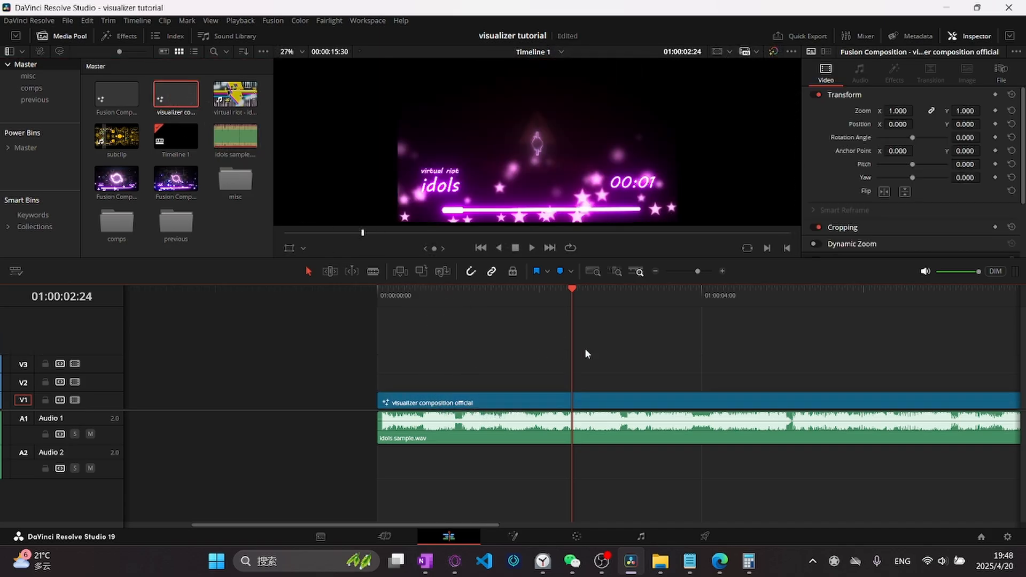
left_click(639, 403)
right_click(639, 403)
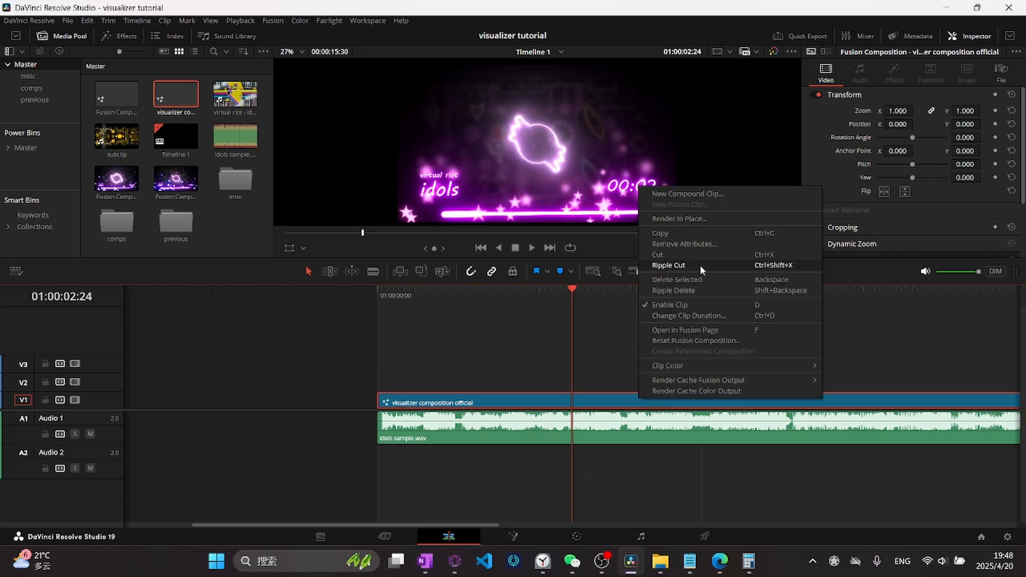
left_click(553, 303)
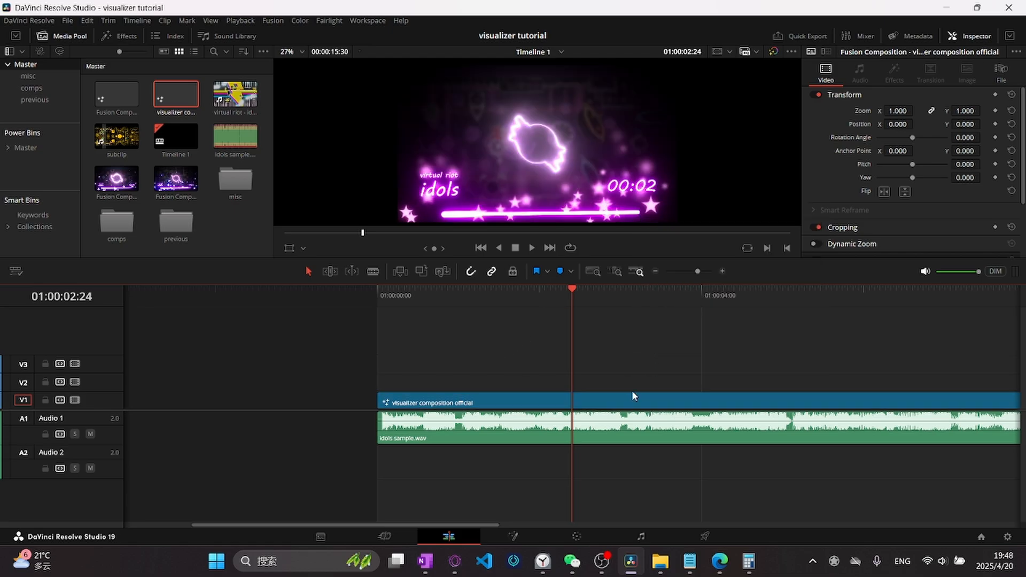
Step: Open the Deliver page to render the visualizer timeline
left_click(705, 536)
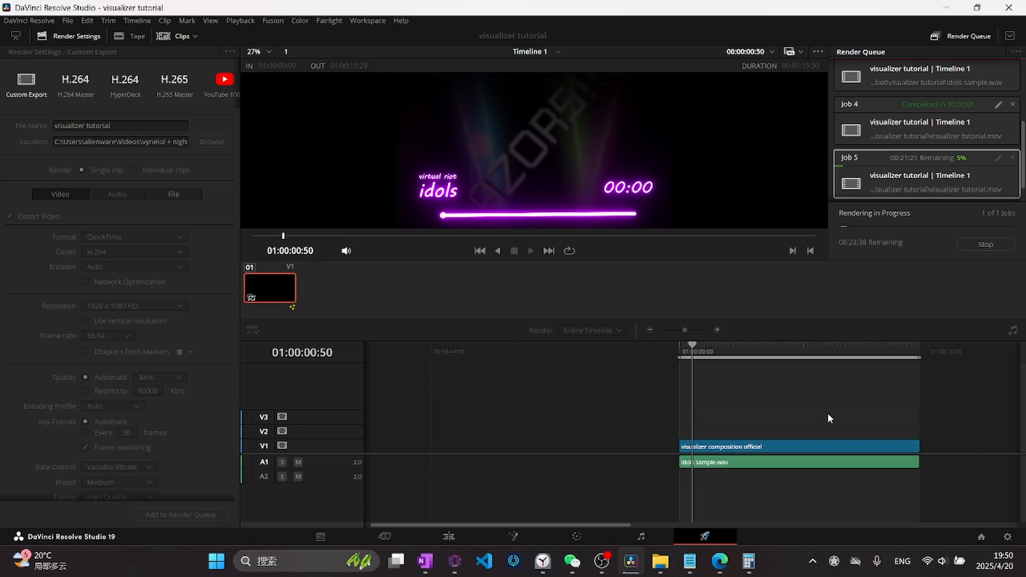
left_click(601, 561)
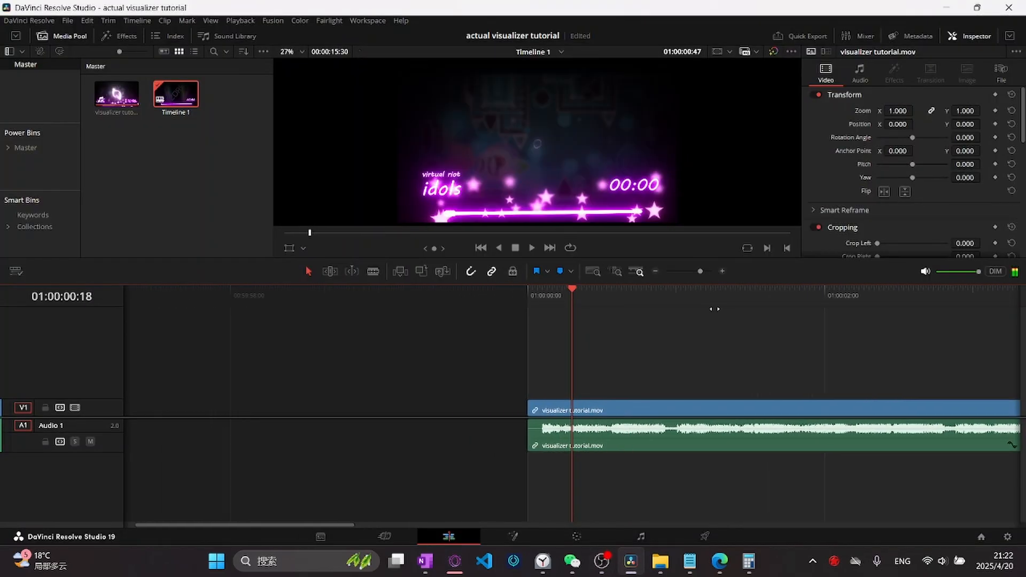
Step: Play back the rendered visualizer tutorial.mov on the timeline to review its beats
scroll(762, 374, "down", 2)
scroll(742, 367, "up", 5)
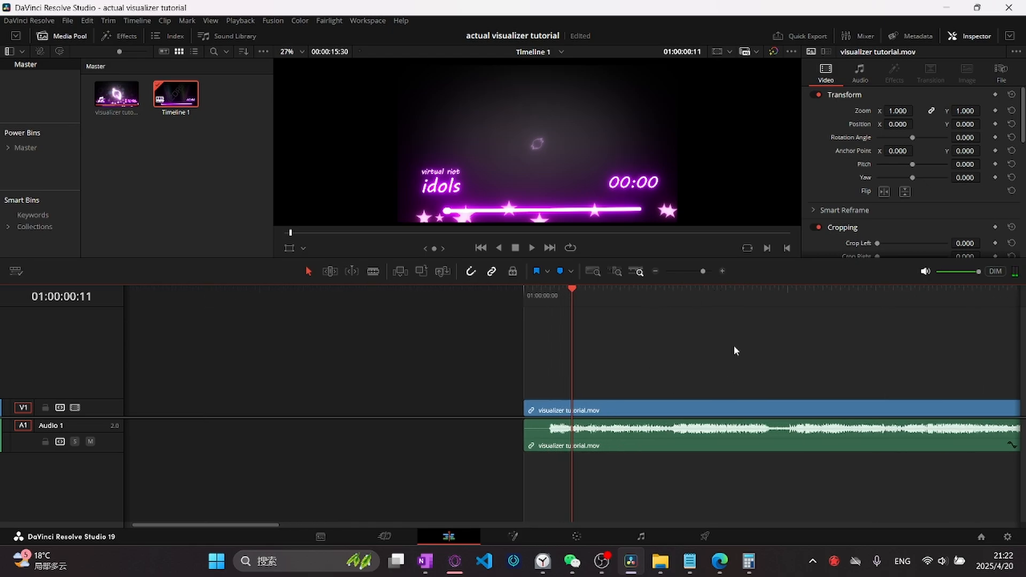
left_click(226, 233)
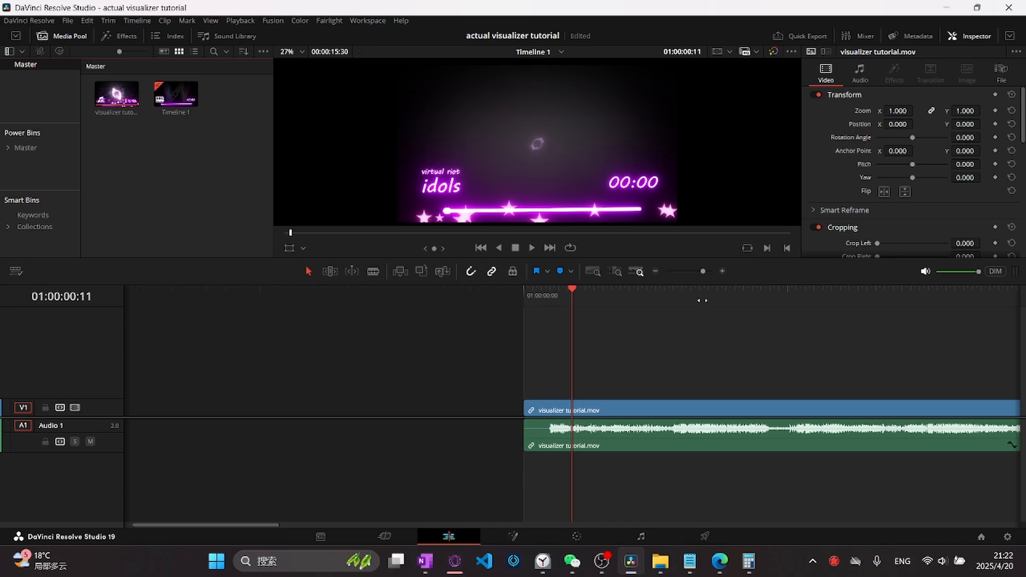
key("space")
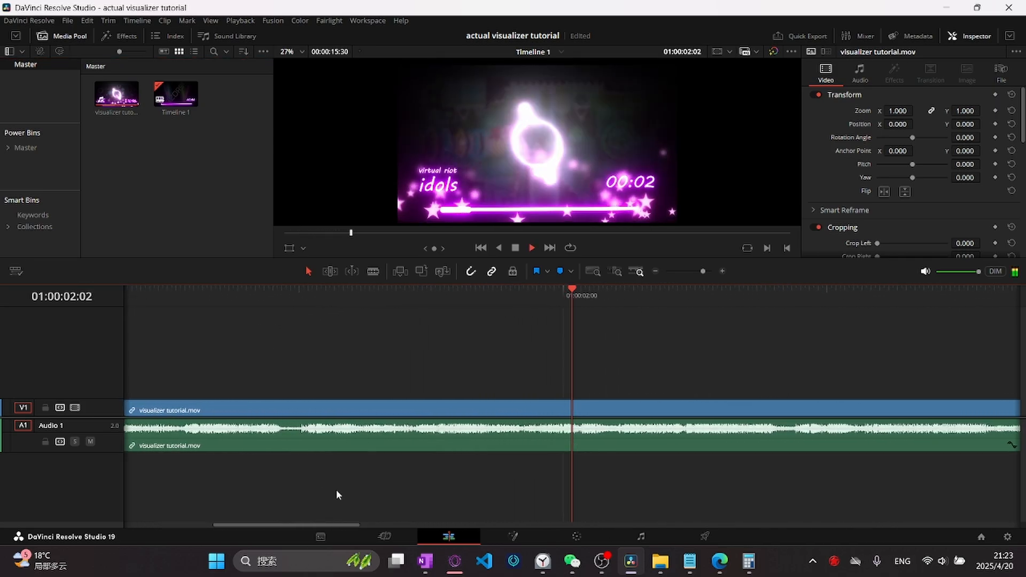
key("space")
scroll(582, 329, "down", 4)
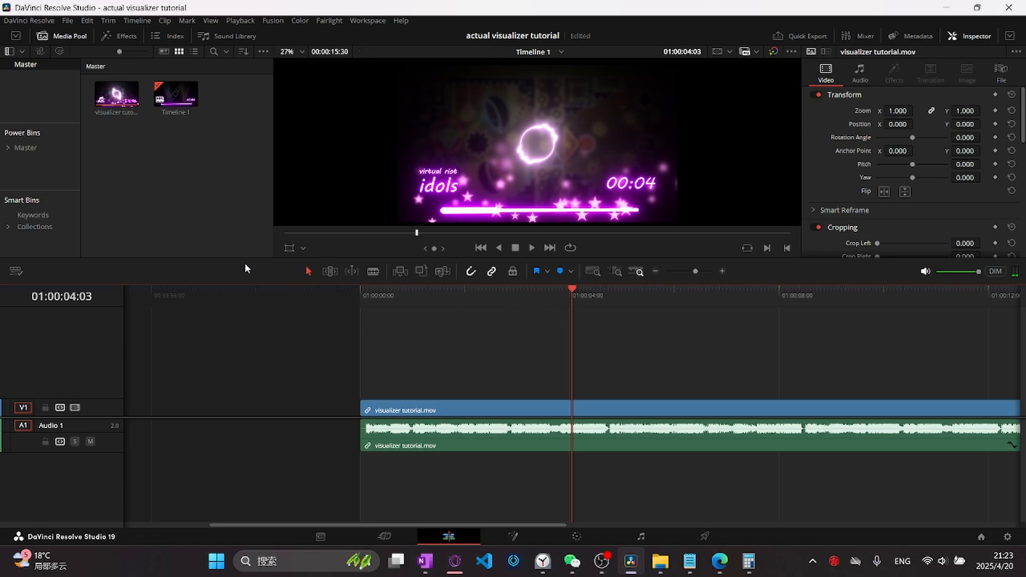
Step: Find the Adjustment Clip effect, place it on V2 at the 01:00:00:33 marker and trim its end to the next marker
right_click(151, 185)
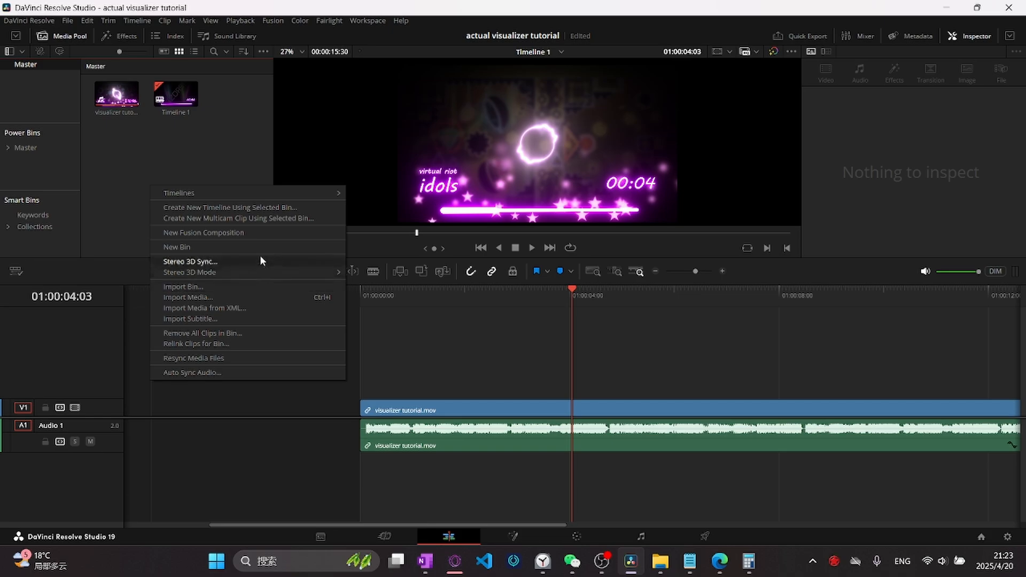
type("adjus")
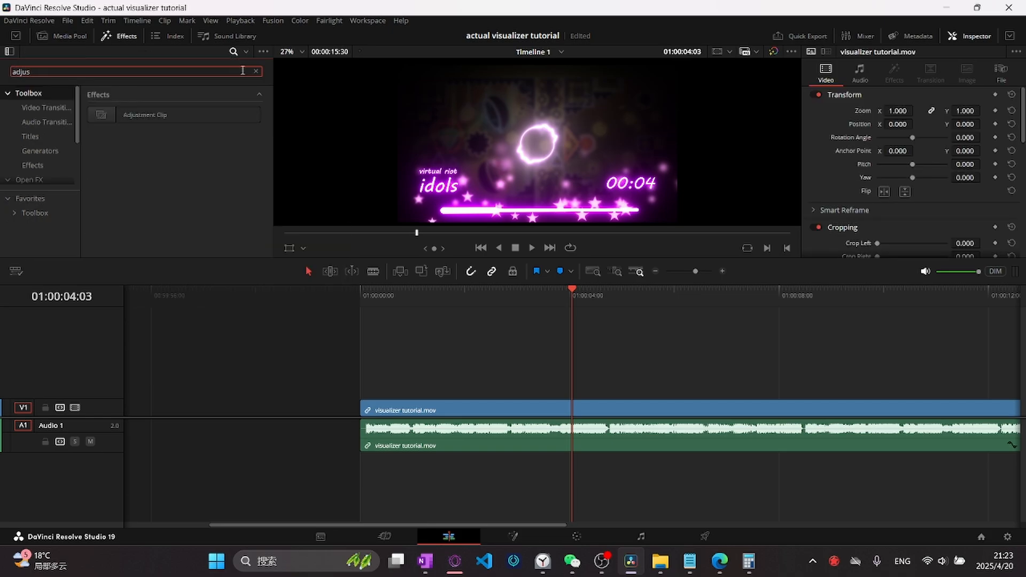
left_click(144, 115)
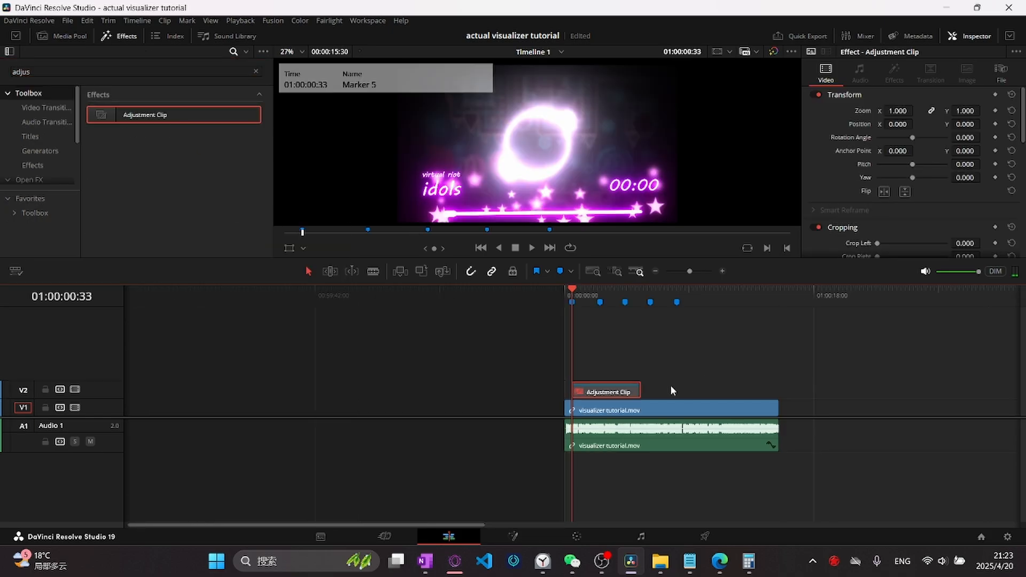
left_click_drag(670, 389, 728, 389)
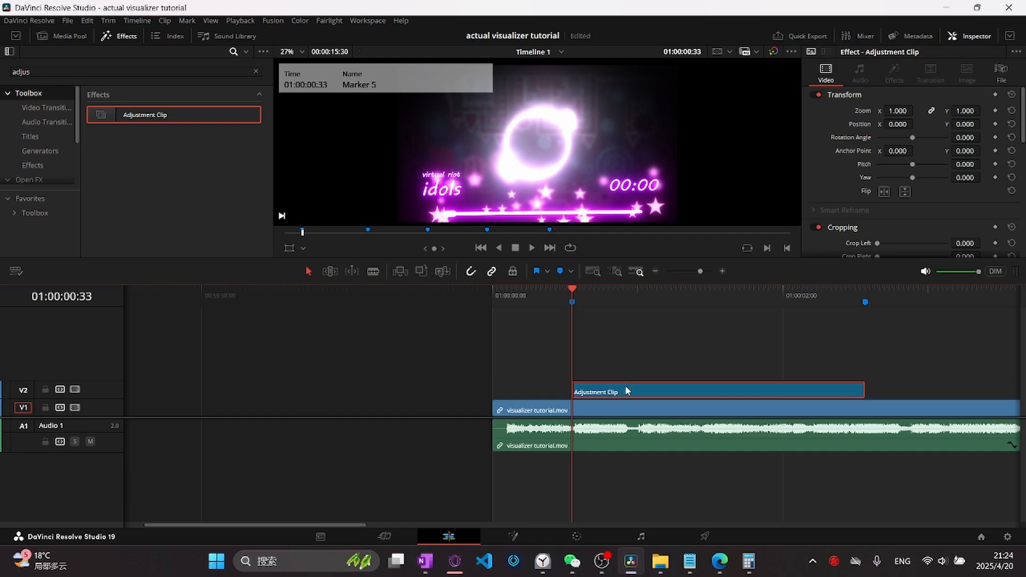
Step: Open the adjustment clip in Fusion and insert a Color Corrector node between MediaIn1 and MediaOut1
key("shift+5")
key("shift+space")
type("bac")
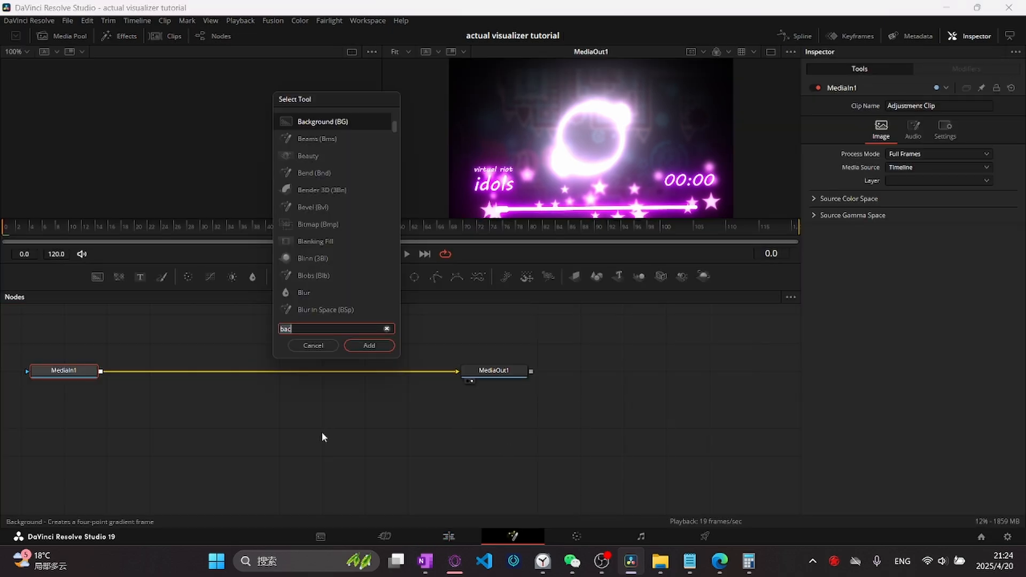
type("cc")
key("Return")
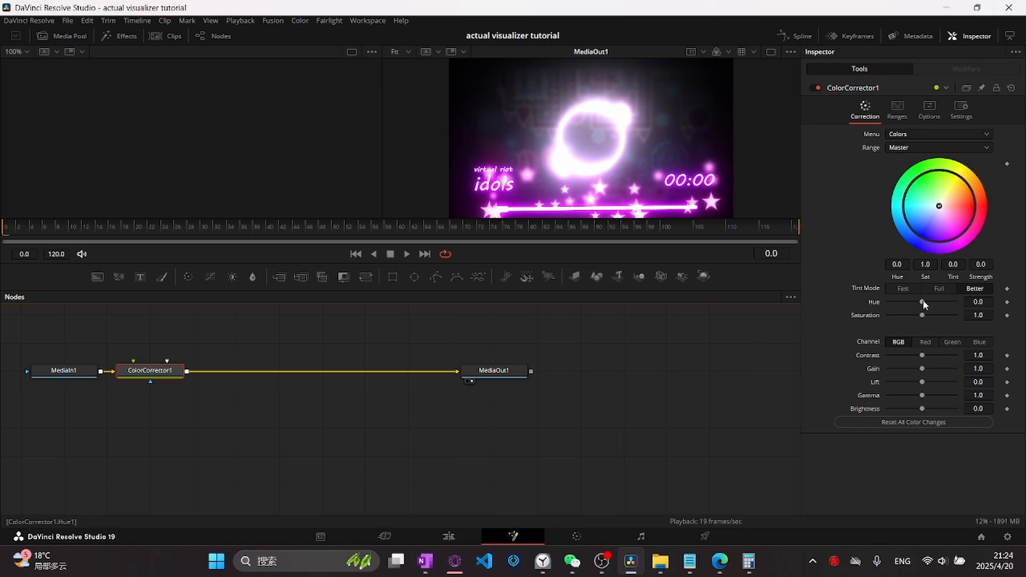
Step: Set ColorCorrector1's hue to 0.05 and its tint to magenta at strength 0.606, and play the result on the edit timeline
mouse_move(922, 303)
left_mouse_down()
mouse_move(940, 304)
mouse_move(941, 291)
left_mouse_up()
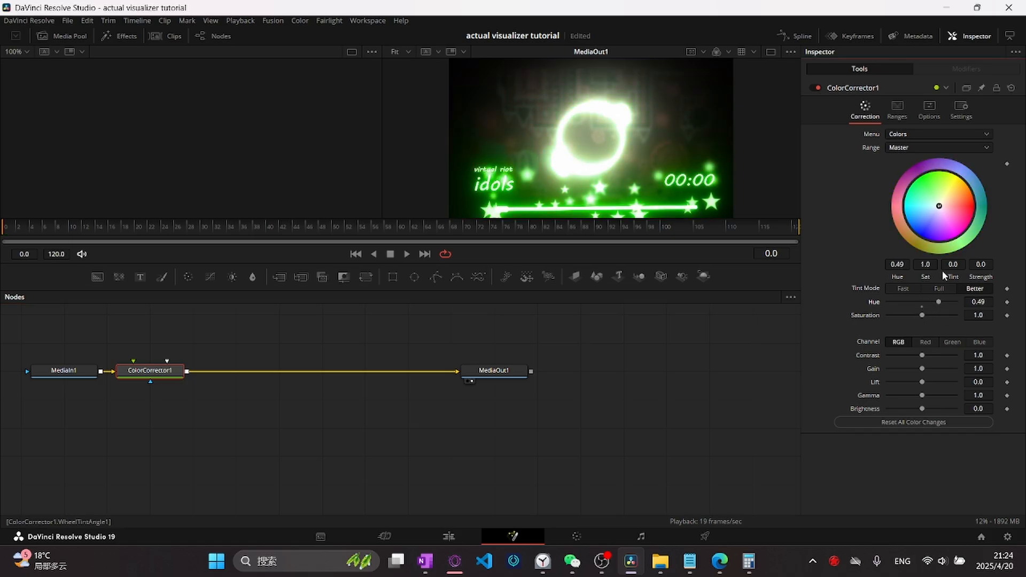
left_click_drag(941, 206, 986, 152)
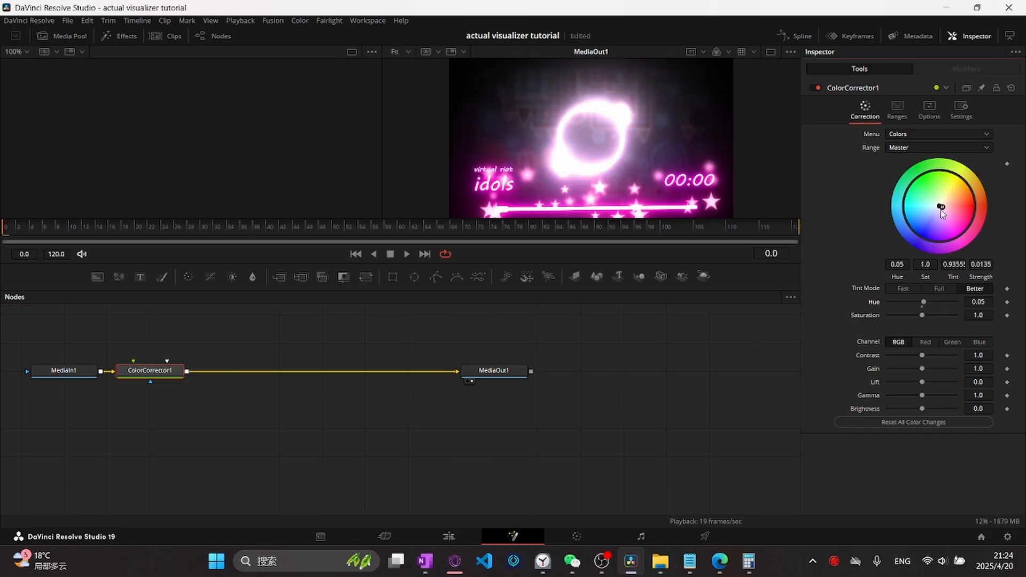
left_click_drag(941, 207, 956, 225)
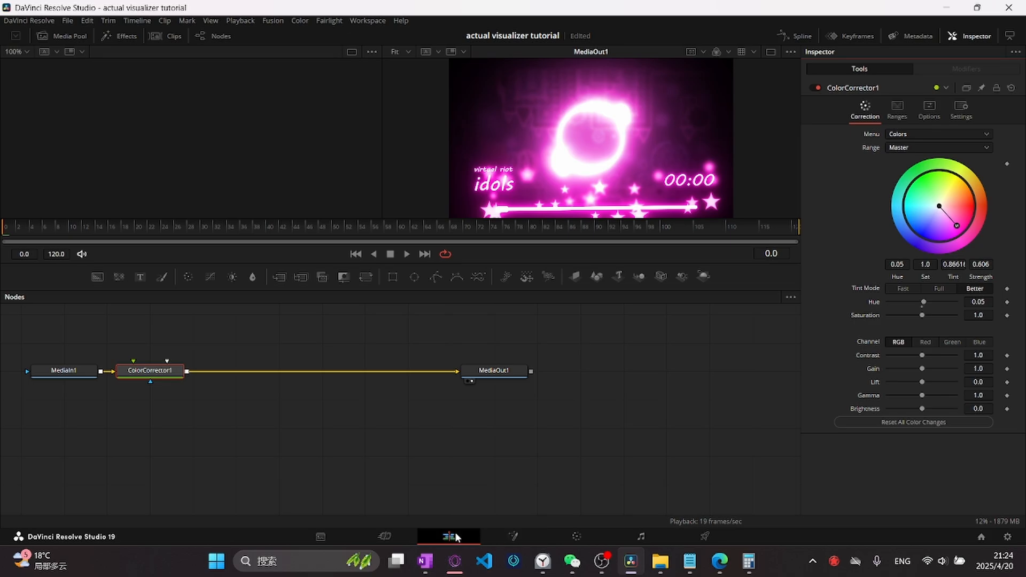
left_click(448, 536)
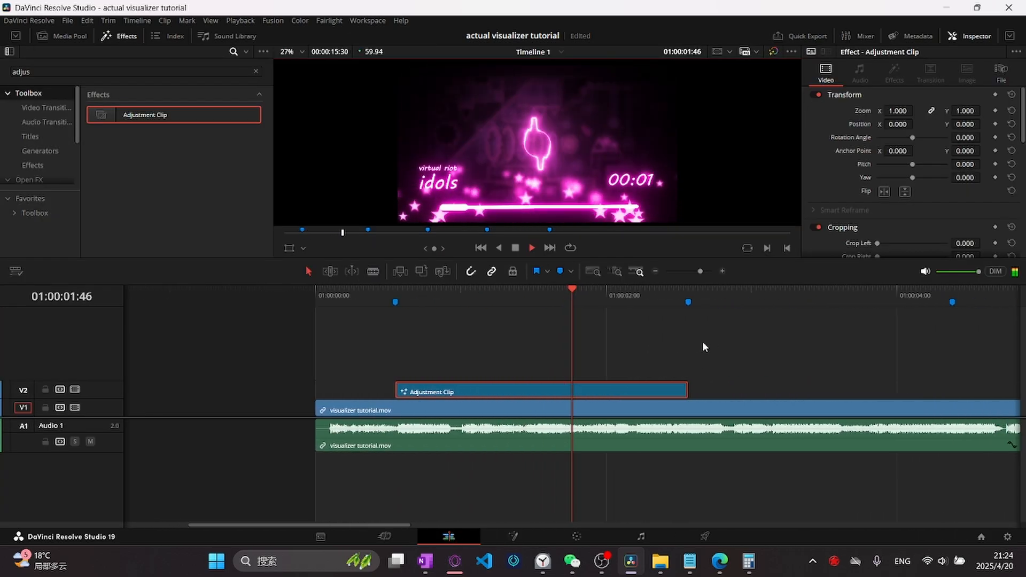
key("space")
Step: Trim the adjustment clip's end to the marker at 01:00:02:28 and duplicate the clip into the next marker interval
left_click_drag(599, 391, 569, 391)
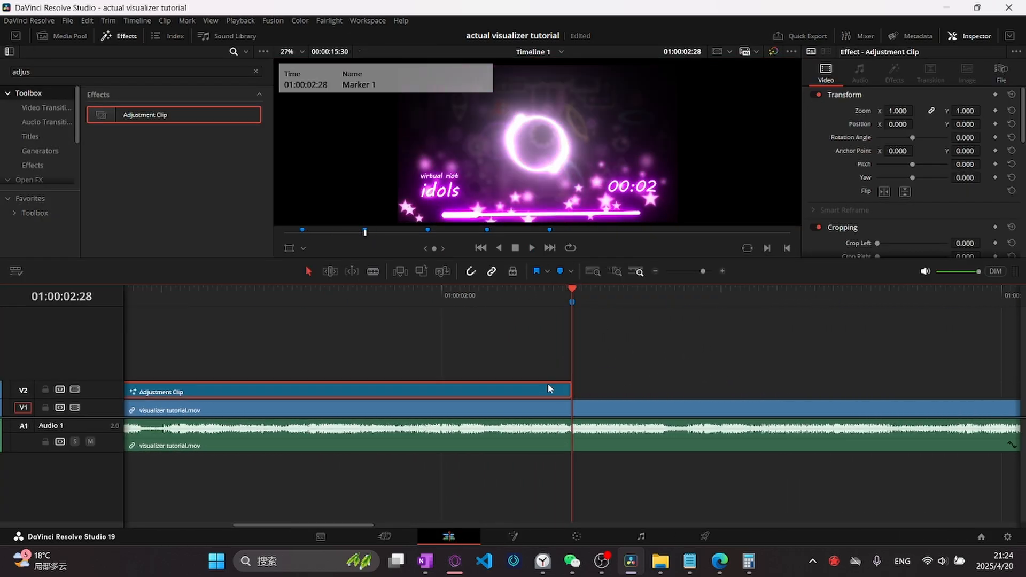
scroll(639, 380, "down", 2)
left_click_drag(637, 382, 762, 388)
Step: Open the duplicated adjustment clip in Fusion and move ColorCorrector1's tint towards the colour wheel's centre
key("shift+5")
left_click(169, 370)
left_click_drag(956, 226, 940, 206)
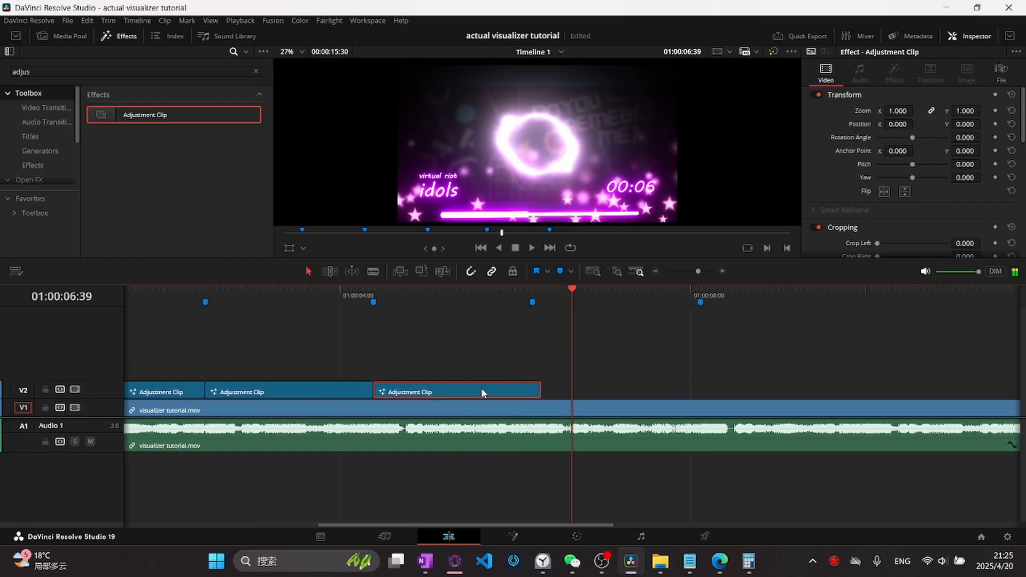
Step: Duplicate the third adjustment clip on V2 into the following marker interval
left_click_drag(481, 389, 648, 382)
scroll(714, 372, "down", 4)
scroll(713, 370, "up", 5)
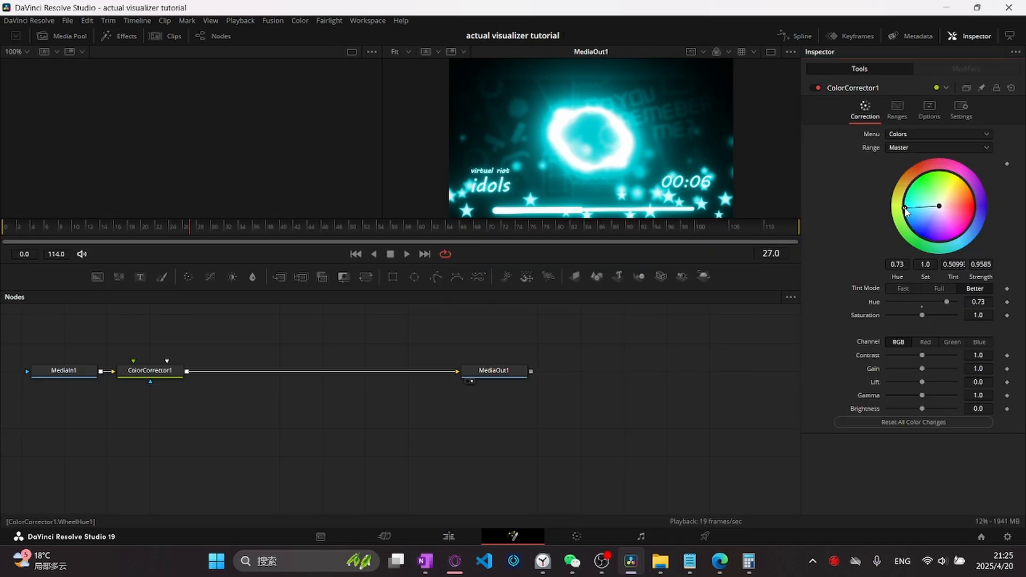
Step: Set ColorCorrector1's tint to yellow at strength 1.0 and return to the edit timeline
left_click_drag(939, 206, 959, 176)
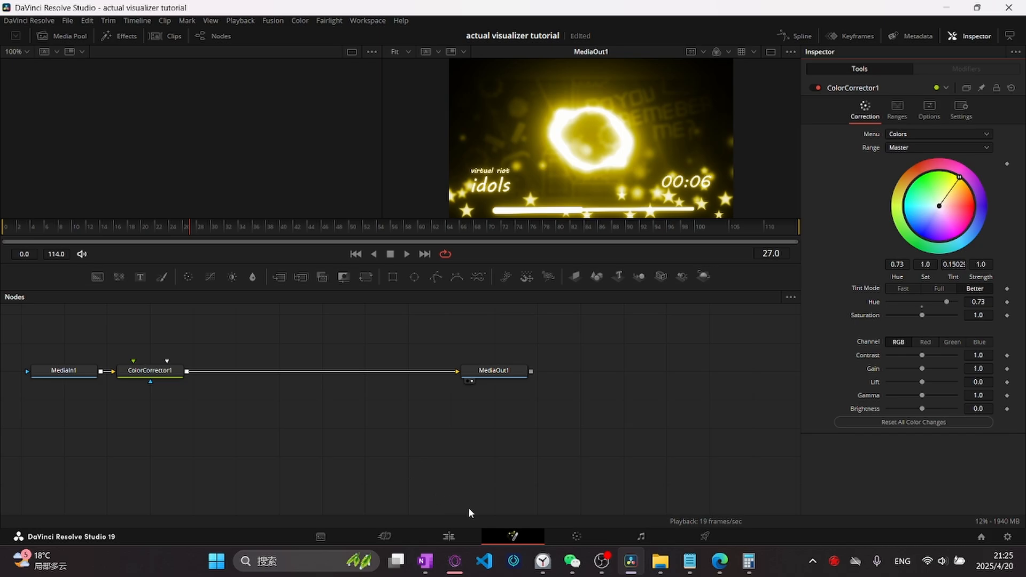
left_click(463, 535)
Step: Duplicate the four adjustment clips along V2 to cover the rest of the video, and play the result
scroll(714, 390, "down", 5)
scroll(715, 396, "down", 1)
scroll(518, 398, "up", 6)
left_click_drag(447, 364, 781, 388)
left_click_drag(642, 297, 794, 313)
key("space")
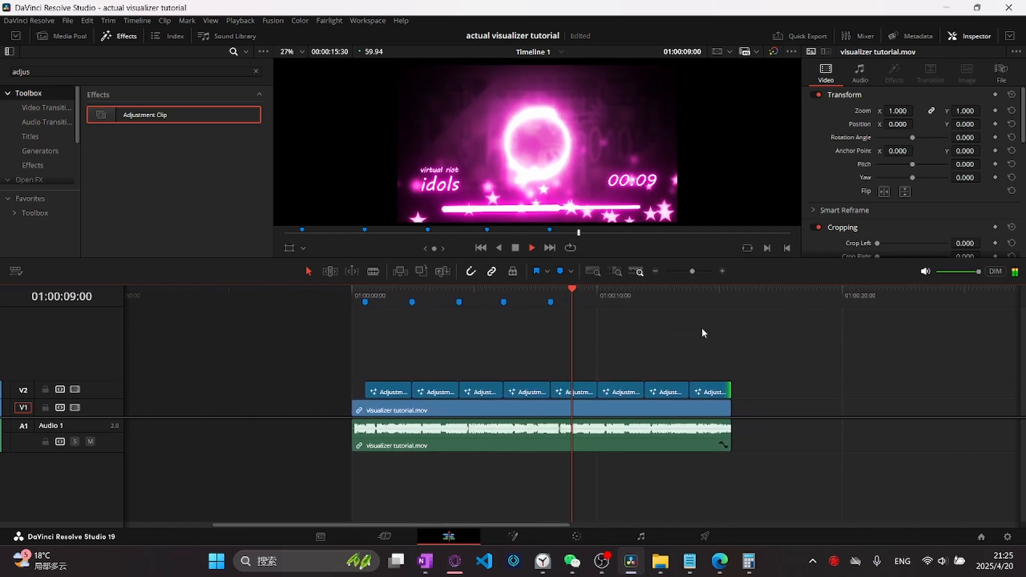
key("space")
Step: Place a new adjustment clip on V3 above the first colour clip and trim it from the 01:00:01:05 marker to the next marker
scroll(478, 407, "up", 5)
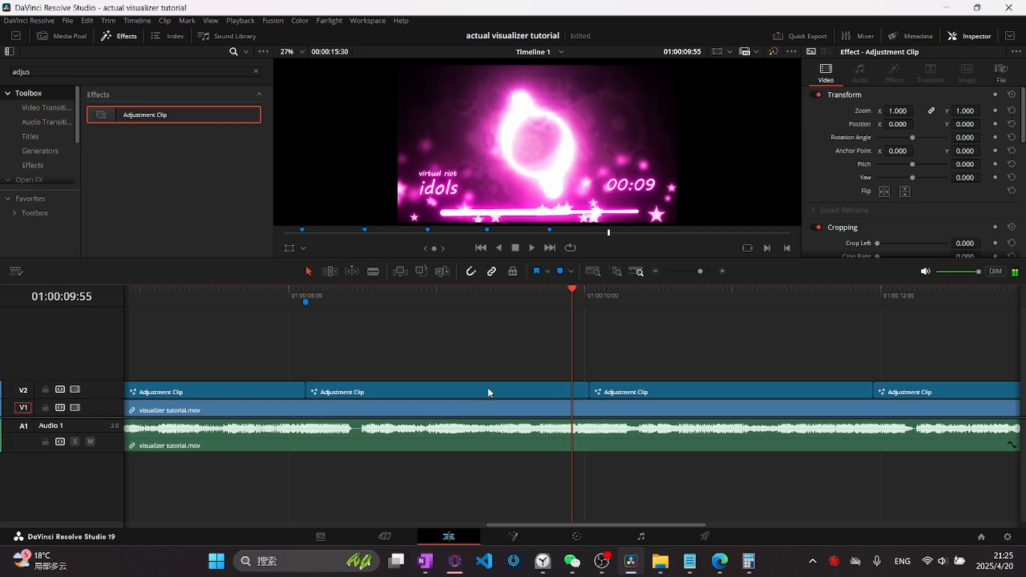
left_click_drag(478, 297, 888, 294)
scroll(589, 334, "left", 13)
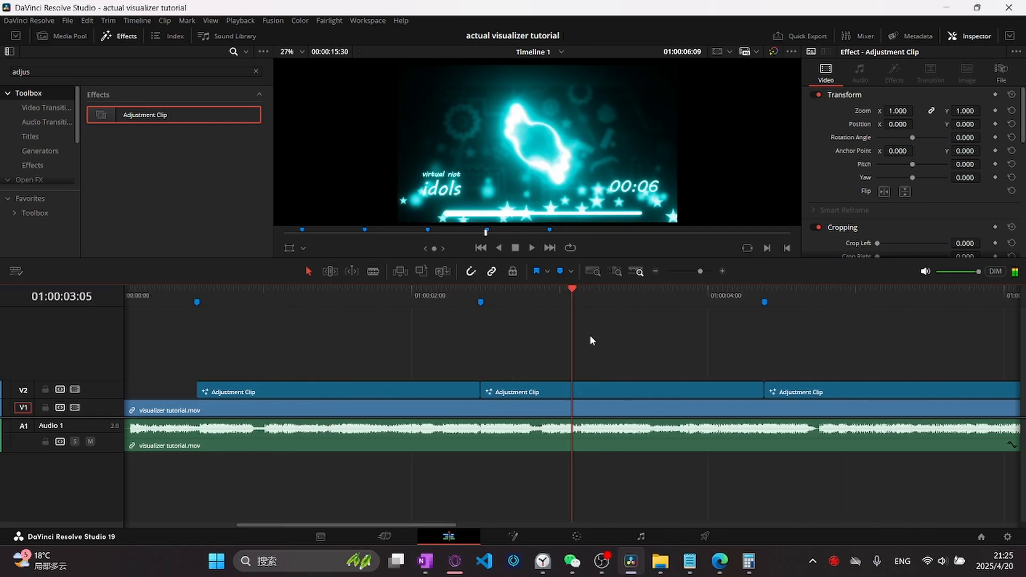
scroll(748, 300, "right", 1)
scroll(748, 300, "right", 2)
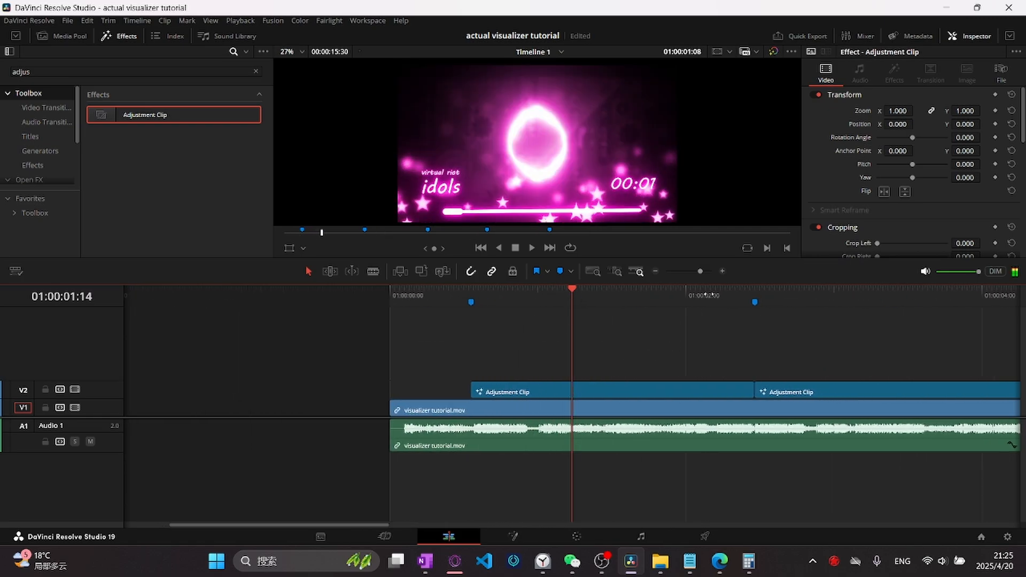
scroll(708, 290, "left", 1)
scroll(591, 413, "up", 2)
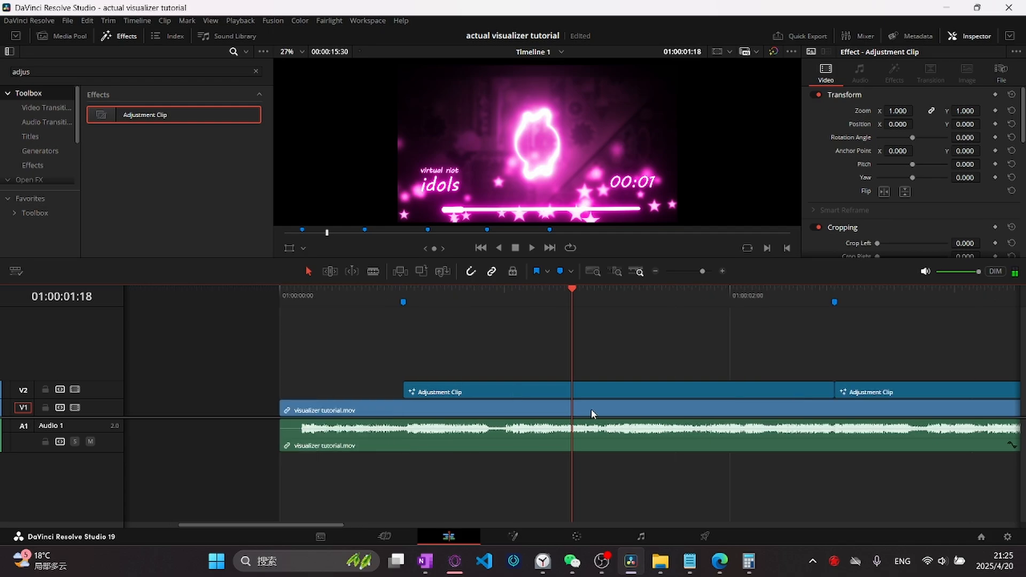
left_click(671, 391)
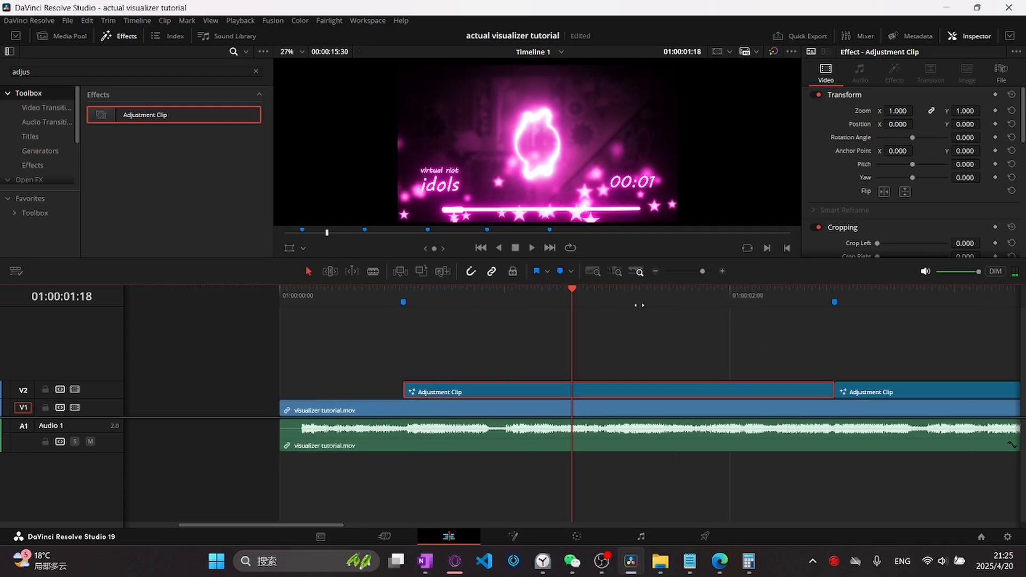
scroll(660, 299, "left", 1)
left_click_drag(660, 299, 664, 298)
left_click_drag(152, 114, 570, 365)
scroll(559, 376, "down", 1)
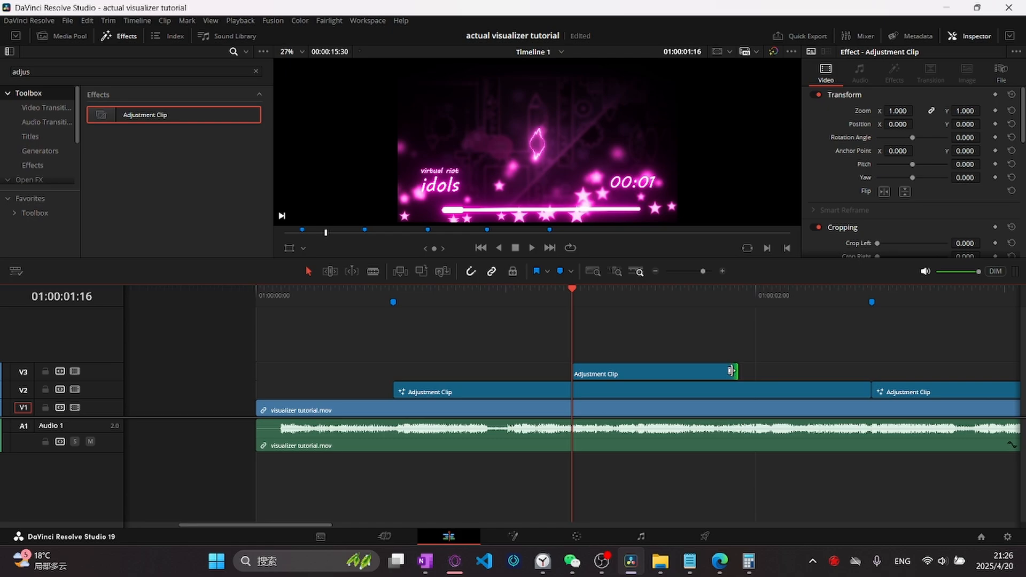
left_click_drag(730, 370, 620, 366)
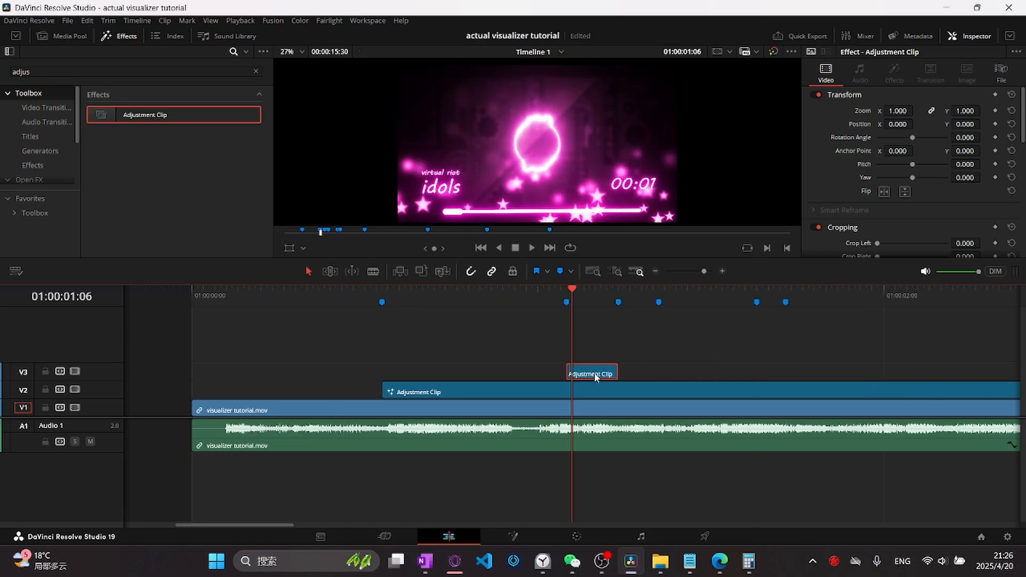
Step: Open the V3 adjustment clip in Fusion and insert an Invert node after MediaIn1 with its type set to Luminance
key("shift+5")
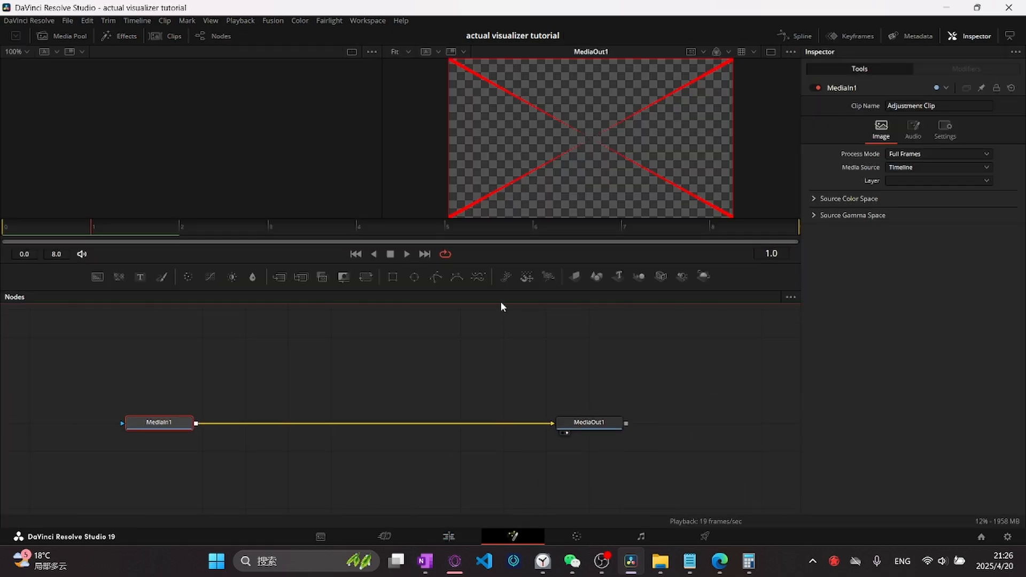
key("shift+space")
type("inv")
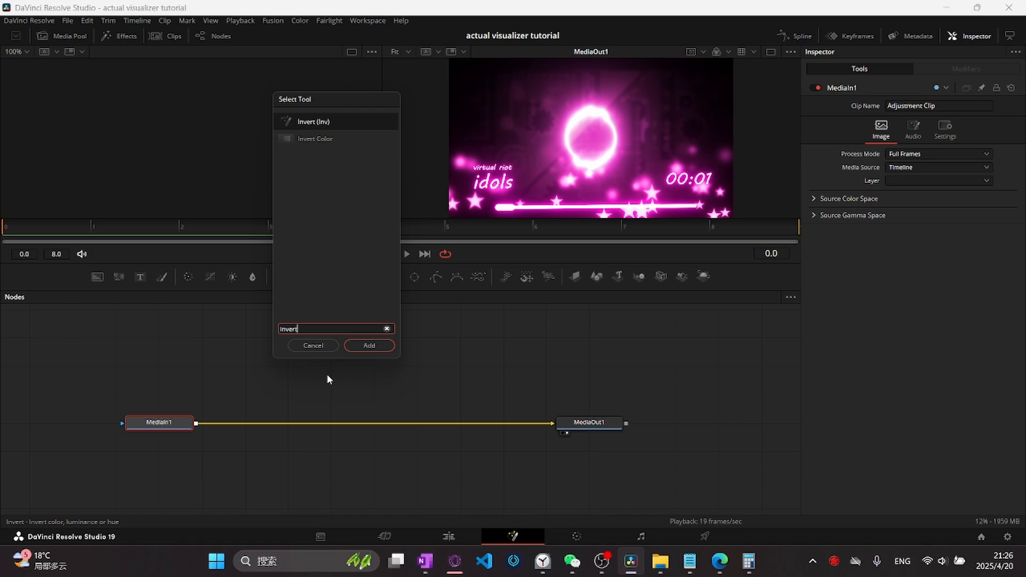
key("Return")
left_click(932, 137)
left_click(923, 159)
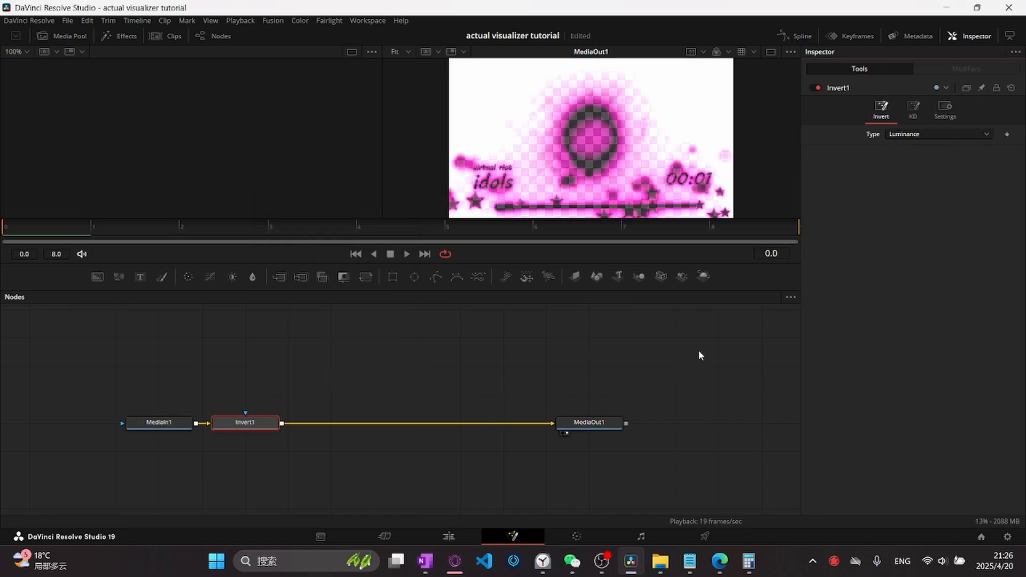
Step: Add a Transform node after Invert1 with size 1.38 and centre 0.669, 0.714, and flip it horizontally
key("shift+space")
type("trans")
key("Return")
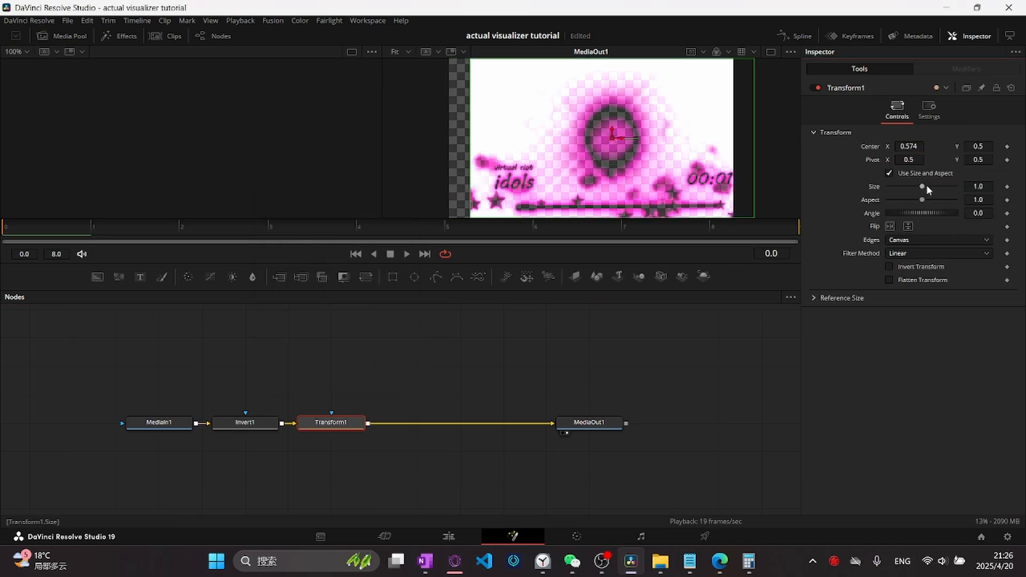
left_click_drag(928, 190, 932, 188)
left_click_drag(916, 146, 1013, 151)
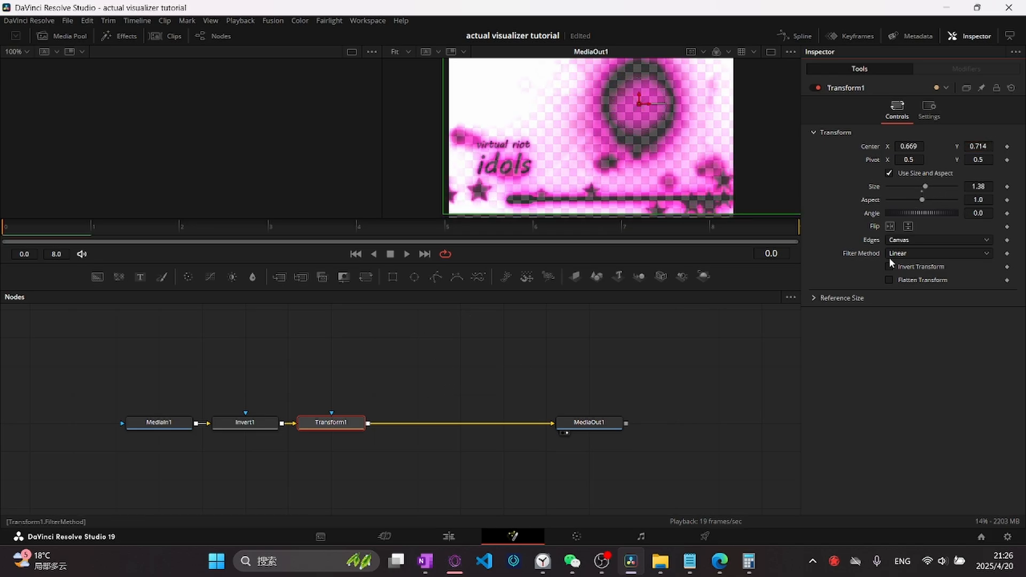
left_click(889, 225)
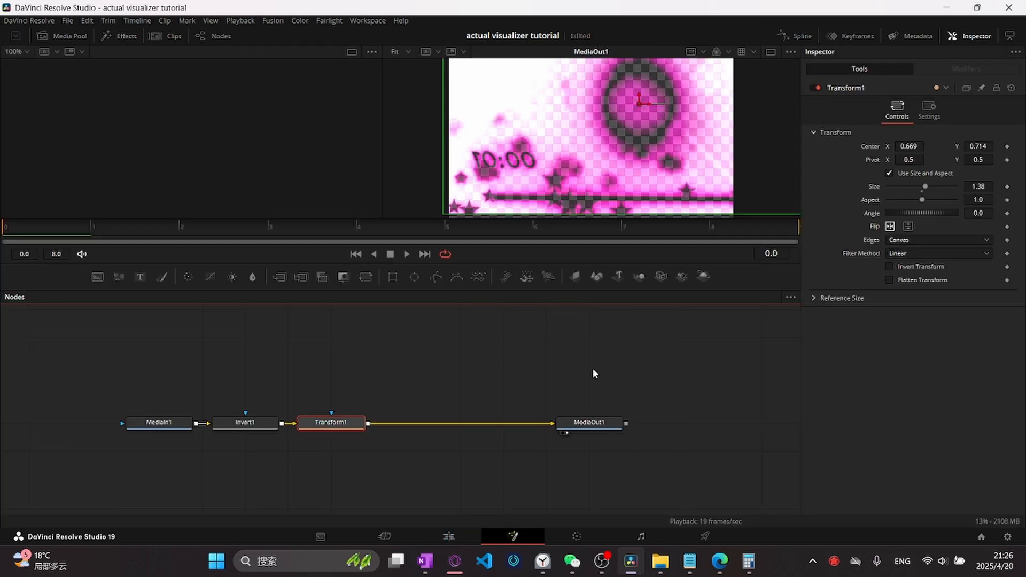
Step: Remove the Transform node from the inverted clip and use it in a separate new adjustment clip's composition instead
key("Delete")
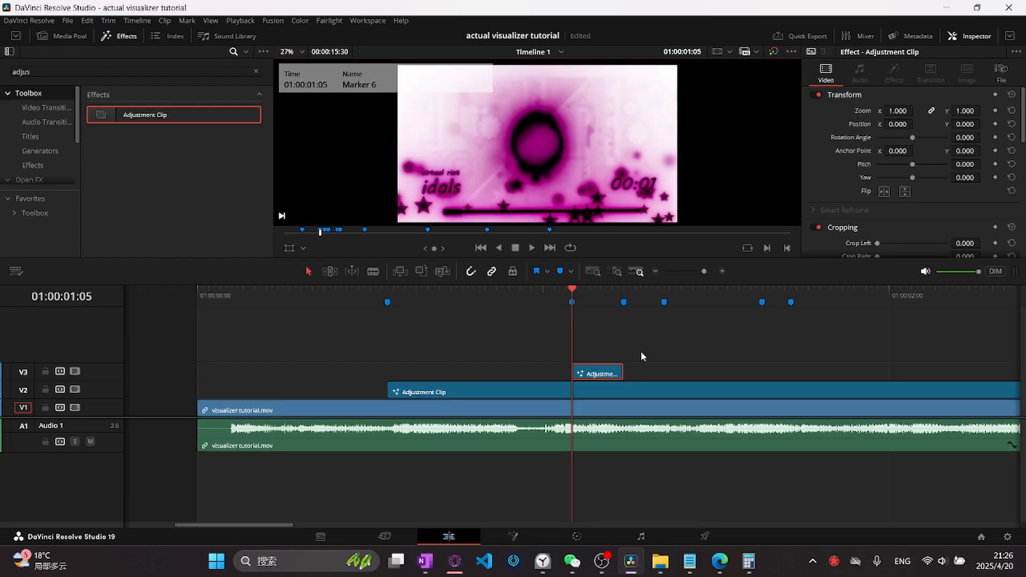
left_click_drag(130, 117, 572, 354)
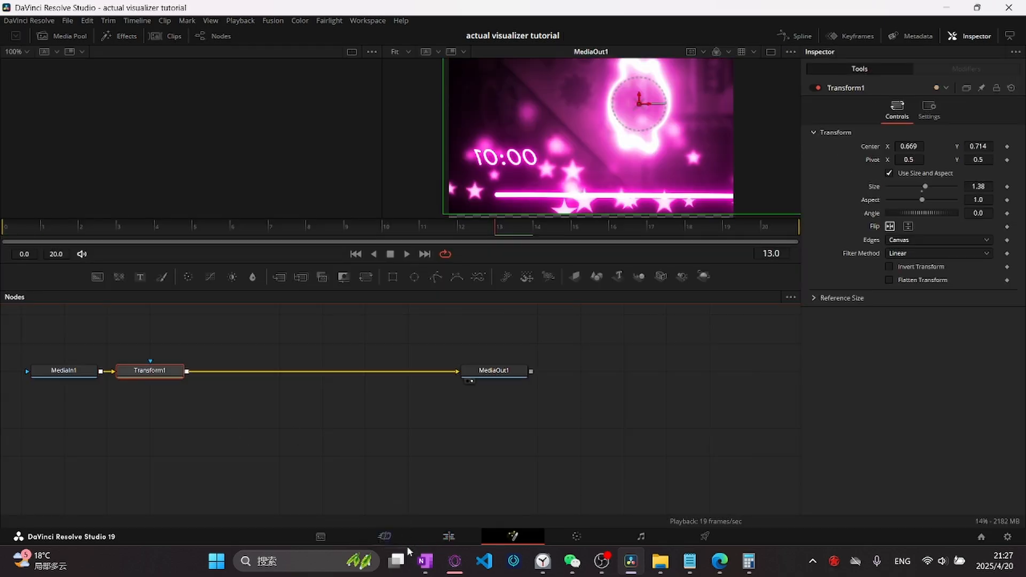
left_click(451, 537)
Step: Arrange the three inverted adjustment clips on V4 above the single transform clip on V3, and play the result
key("space")
mouse_move(475, 295)
left_mouse_down()
mouse_move(788, 314)
mouse_move(605, 321)
mouse_move(764, 323)
mouse_move(677, 324)
left_mouse_up()
left_click_drag(446, 369, 726, 380)
left_click_drag(687, 375, 687, 340)
left_click(553, 357)
left_click_drag(457, 359, 698, 339)
left_click_drag(698, 338, 699, 357)
left_click_drag(572, 290, 835, 290)
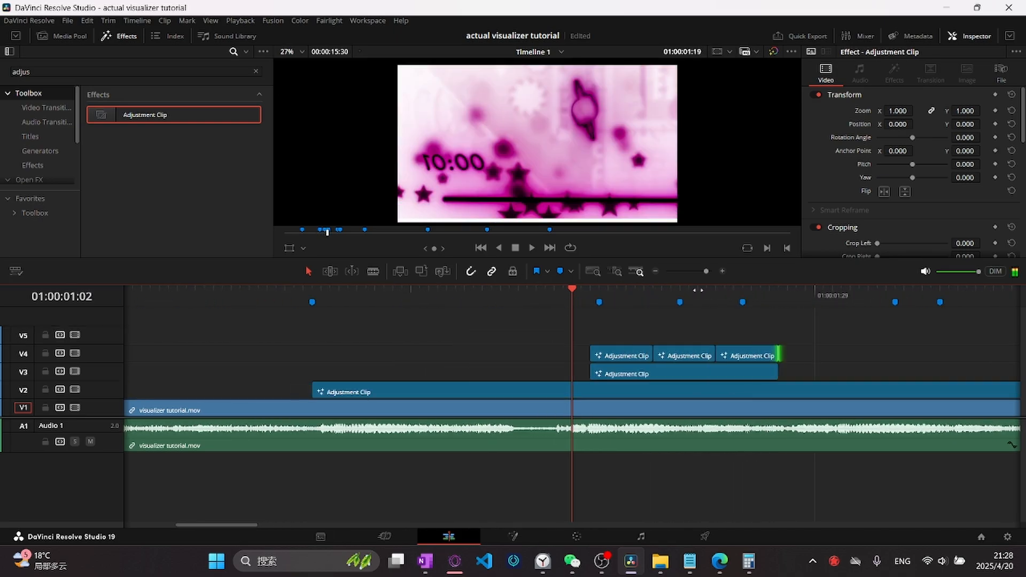
key("space")
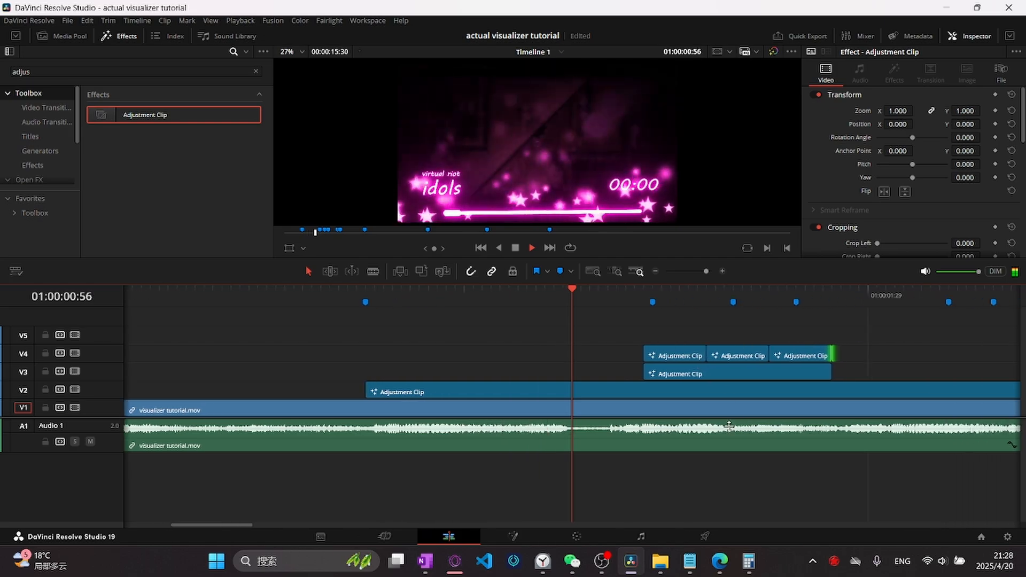
key("space")
Step: Duplicate the V3 and V4 clip stack so the copy starts at 01:00:01:37, and play the result
mouse_move(230, 339)
left_mouse_down()
mouse_move(405, 375)
mouse_move(377, 375)
mouse_move(711, 375)
left_mouse_up()
key("space")
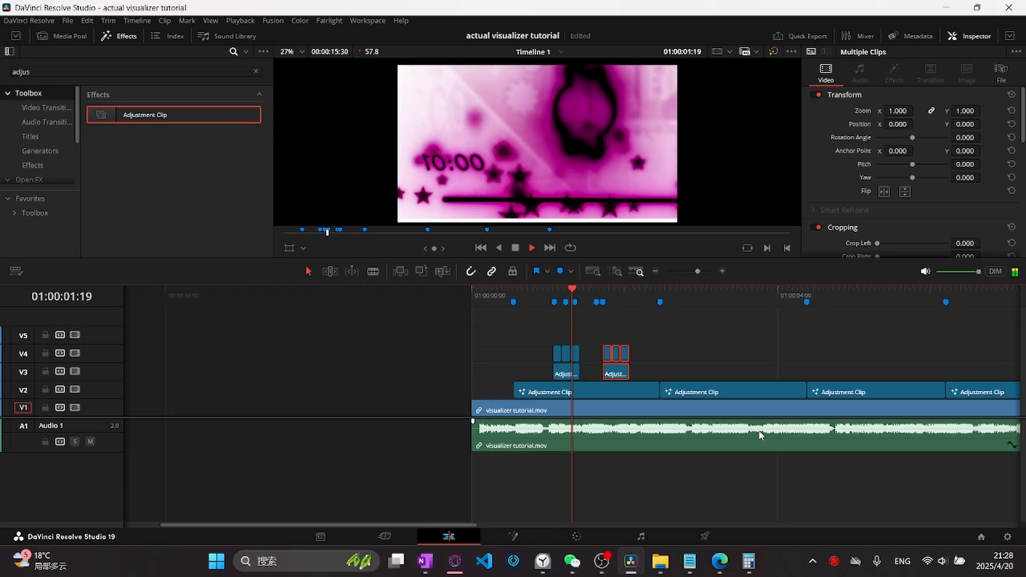
key("space")
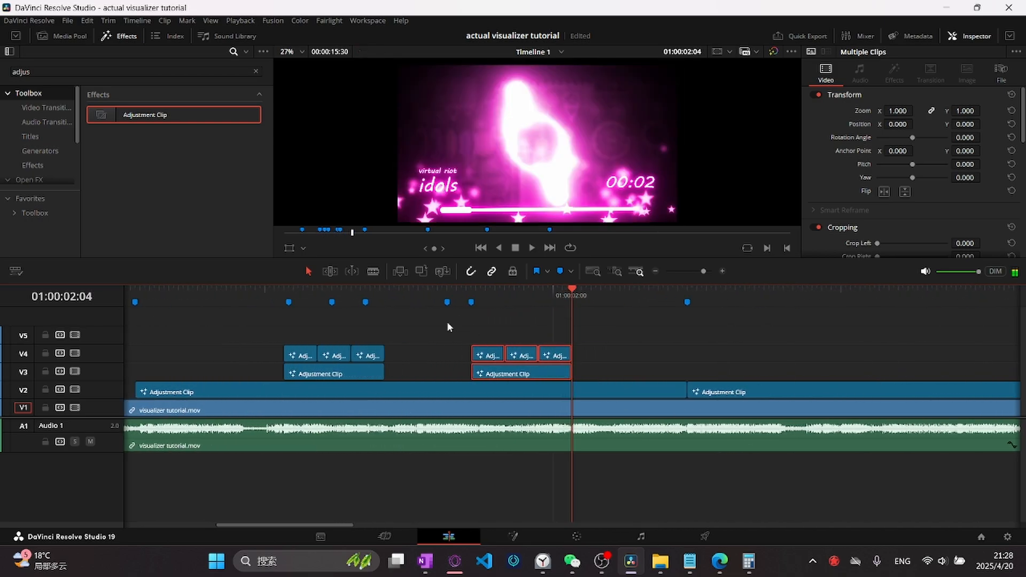
scroll(448, 327, "up", 1)
left_click_drag(462, 356, 419, 358)
left_click(352, 287)
key("space")
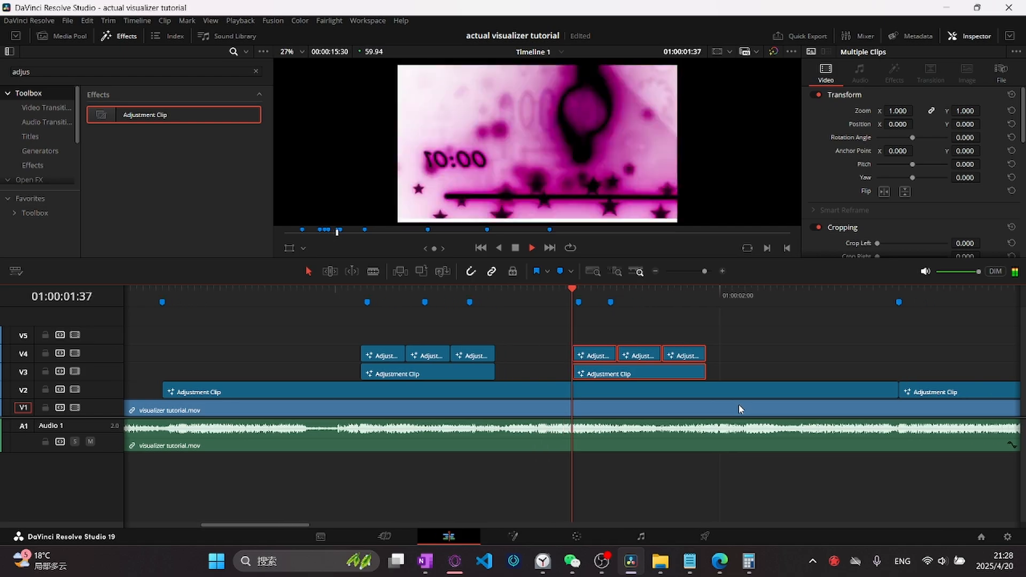
Step: Duplicate both V3 and V4 clip stacks above the adjustment clip starting just after 01:00:08:00, and play onwards from there
left_click_drag(403, 345, 768, 376)
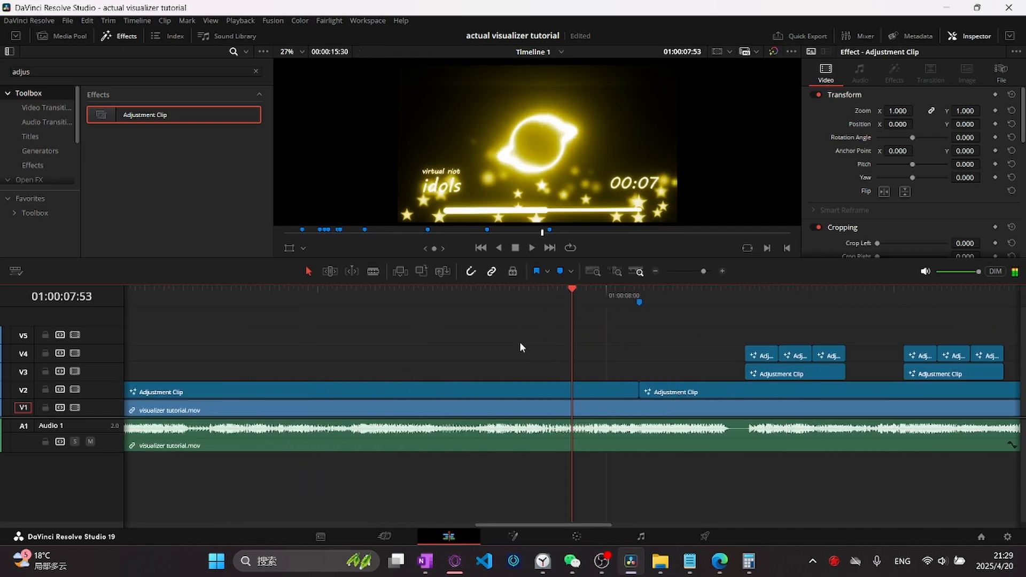
key("space")
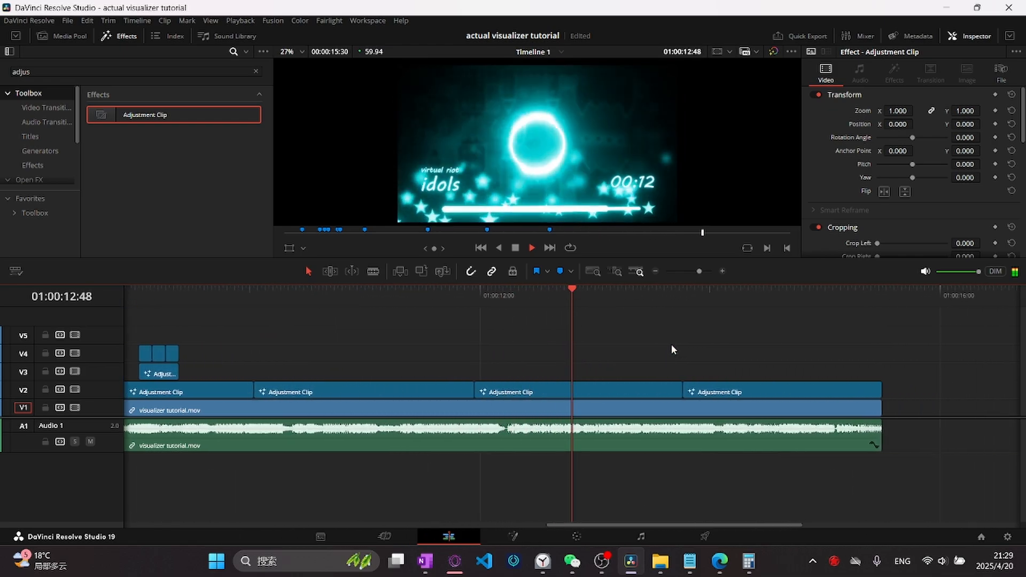
left_click_drag(636, 300, 622, 311)
Step: Place a new adjustment clip on V3 above the final yellow clip and trim it to the same length
left_click_drag(112, 119, 498, 371)
scroll(498, 371, "down", 4)
left_click_drag(625, 374, 587, 374)
scroll(490, 376, "up", 4)
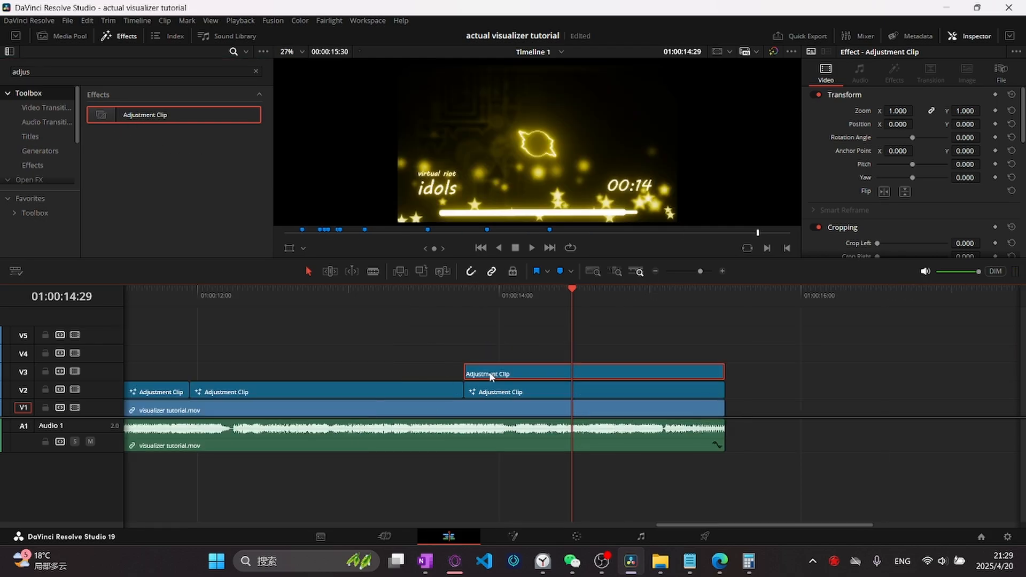
Step: Open the final V3 adjustment clip in Fusion and add a Directional Blur node with its type set to Radial
key("shift+5")
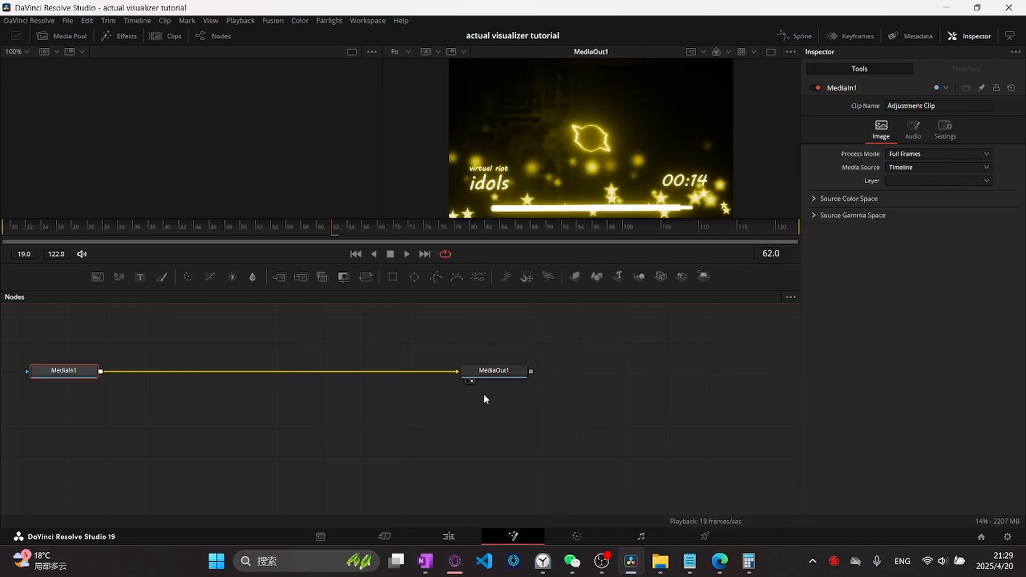
key("shift+space")
type("dir")
key("Return")
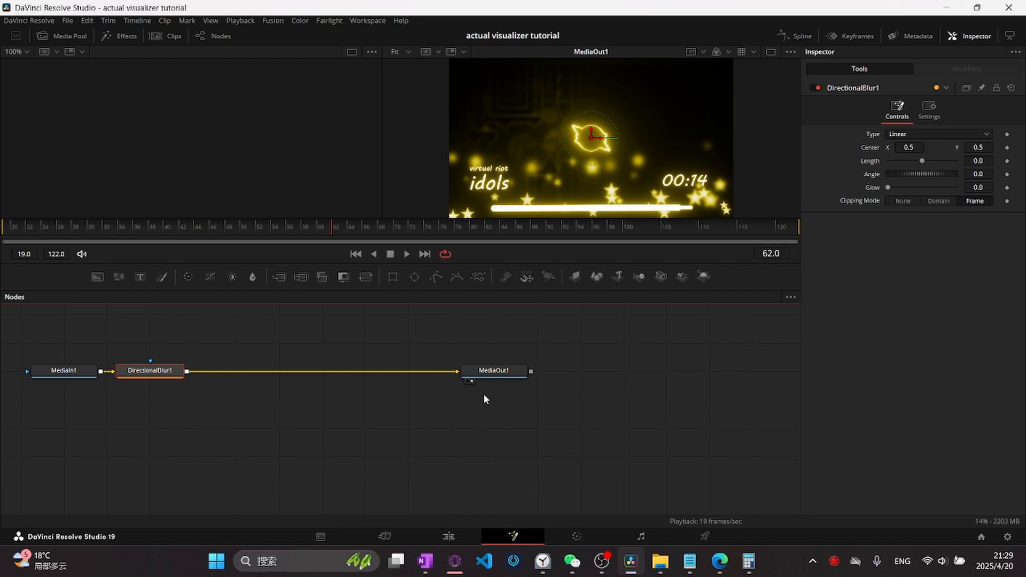
left_click(920, 135)
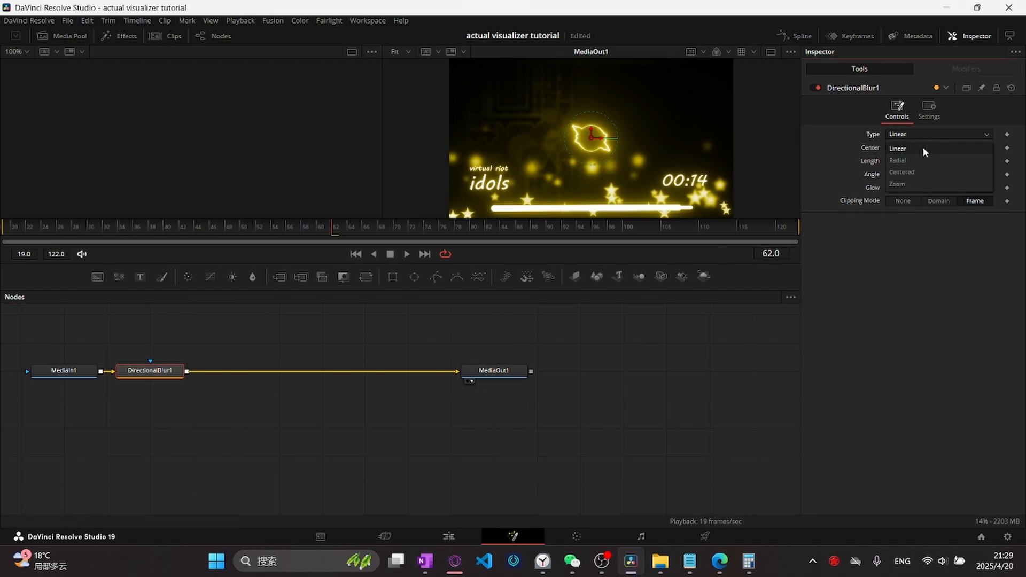
left_click(927, 161)
Step: Keyframe DirectionalBlur1's length at 0.0 on frame 19 and -0.048 on frame 75, and set its glow to 0.339
left_click_drag(314, 231, 5, 227)
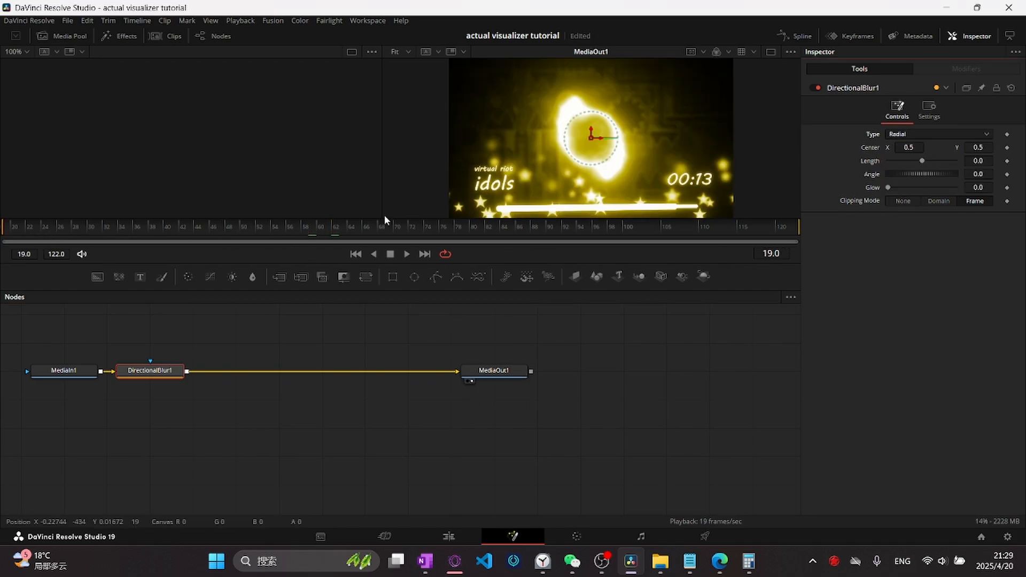
left_click(1007, 161)
key("End")
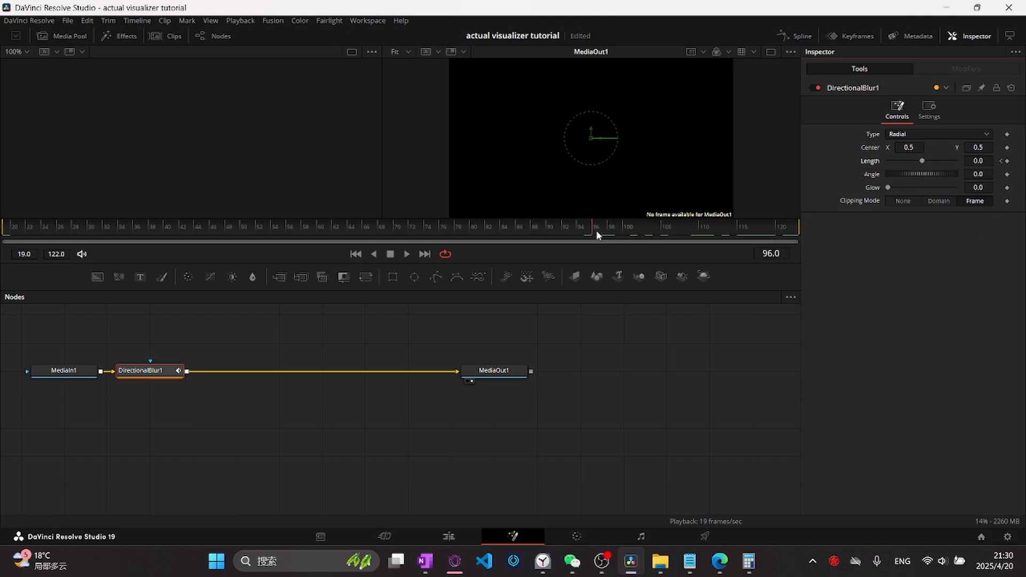
left_click_drag(588, 236, 412, 240)
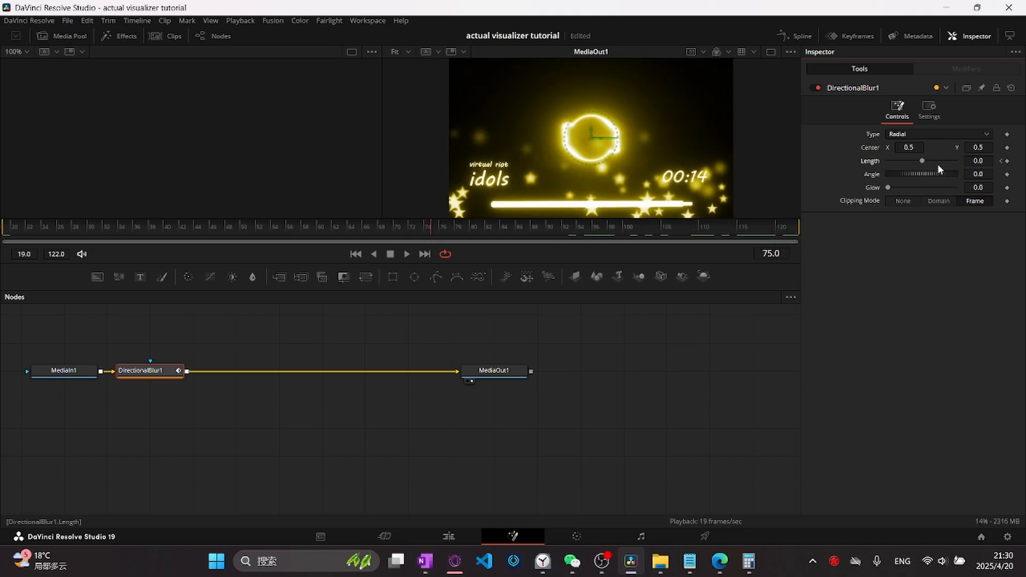
left_click_drag(923, 163, 911, 188)
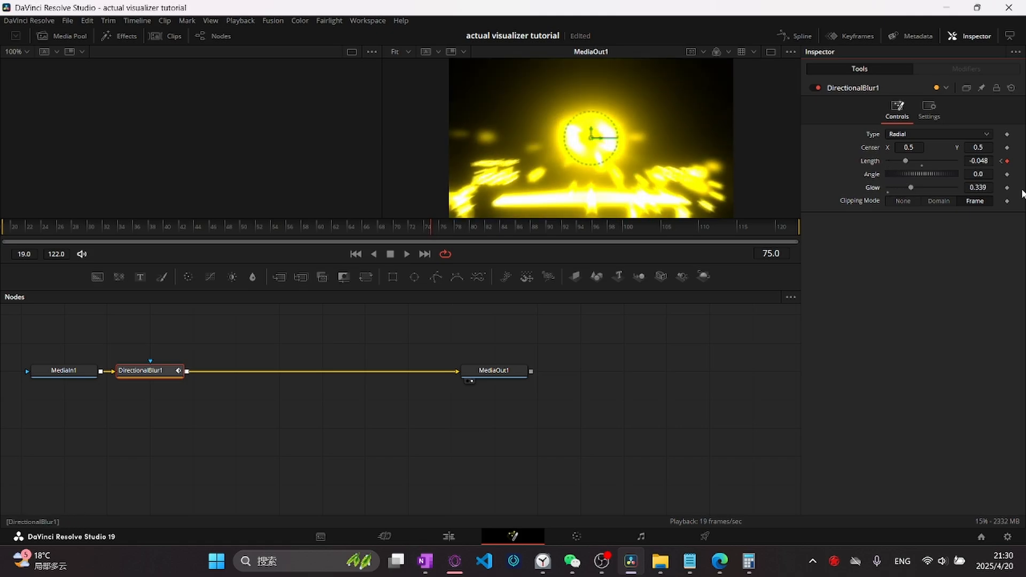
left_click_drag(414, 230, 3, 228)
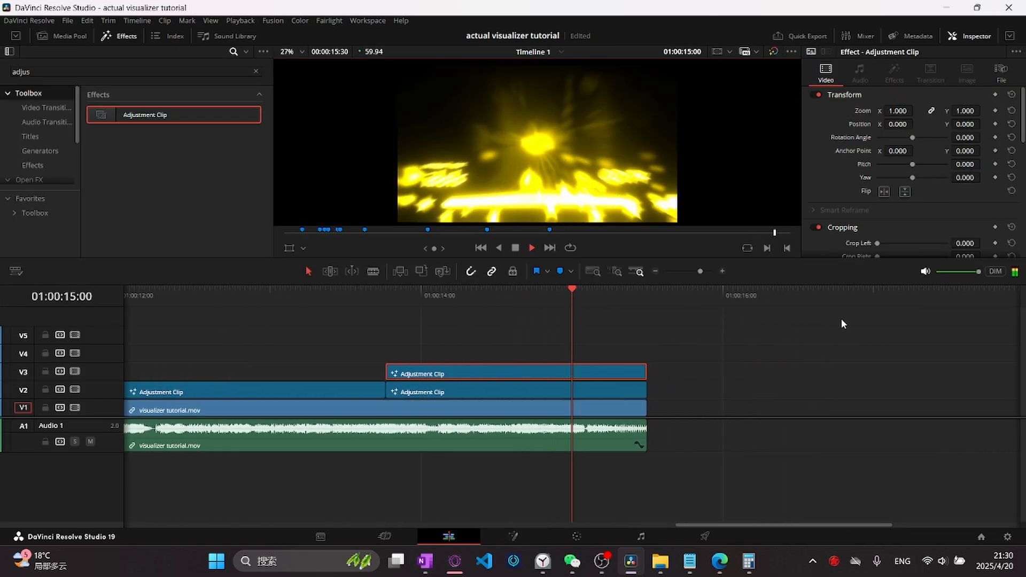
Step: Play the whole edit from the start of the timeline to review the colour, invert and flip effects
left_click(599, 357)
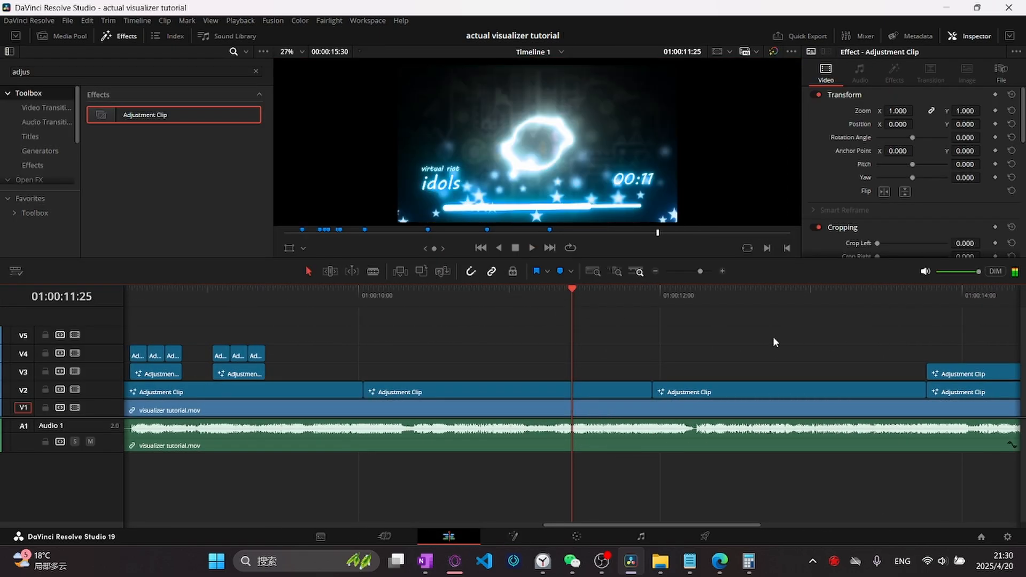
key("ctrl+minus")
left_click_drag(338, 298, 755, 293)
key("space")
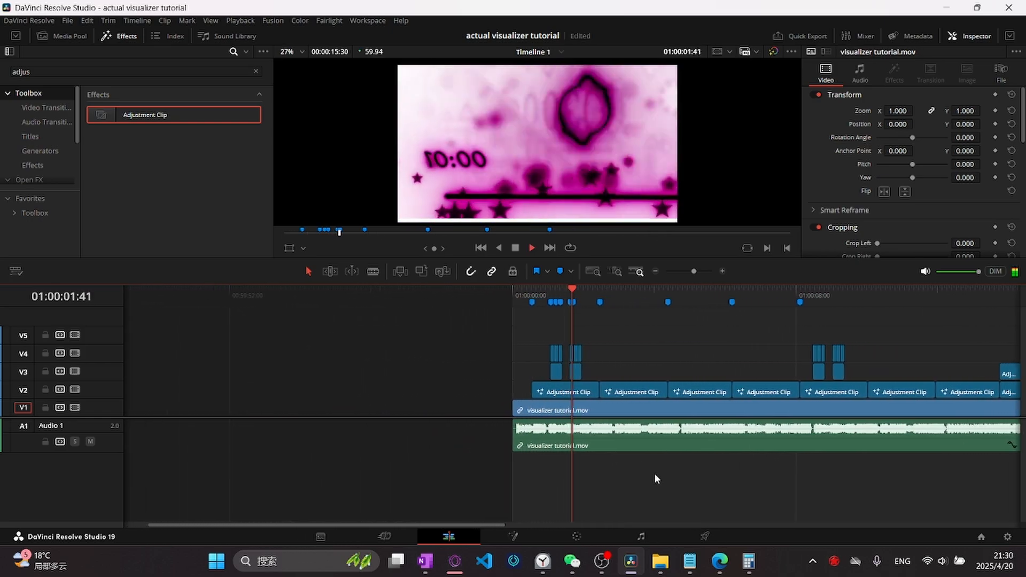
Step: Stop playback, advance the playhead three seconds to 01:00:05:44, examine the adjustment clips above the video, and play the following section
key("space")
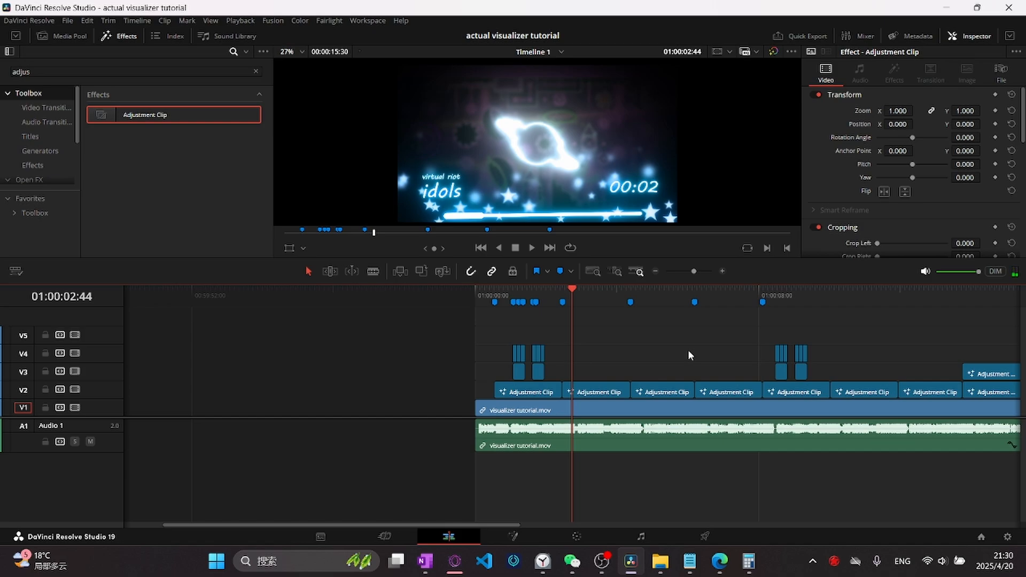
left_click_drag(709, 358, 710, 357)
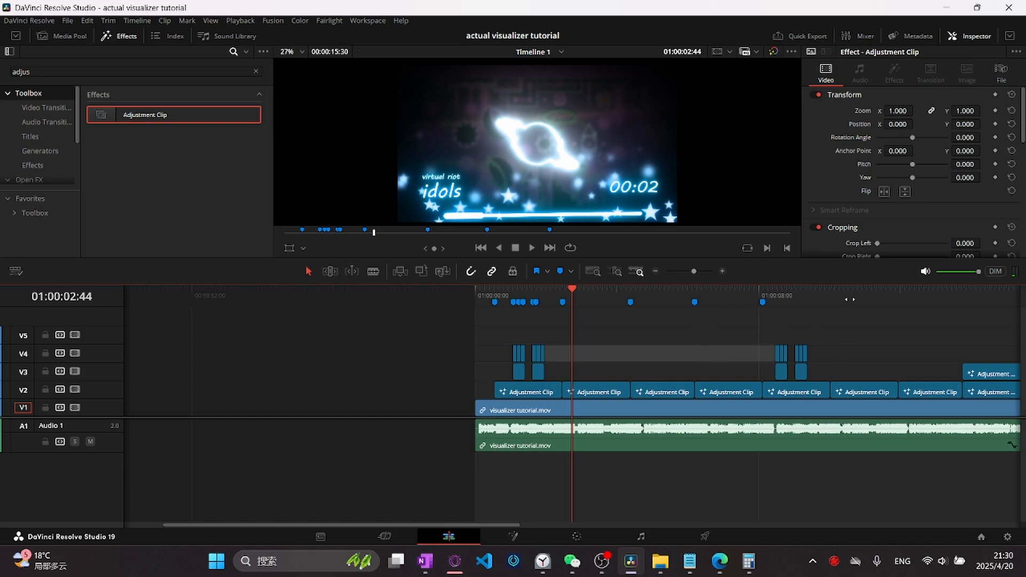
key("shift+Right")
key("shift+Right")
key("shift+Right")
left_click_drag(380, 355, 939, 377)
left_click_drag(377, 345, 927, 387)
left_click(814, 353)
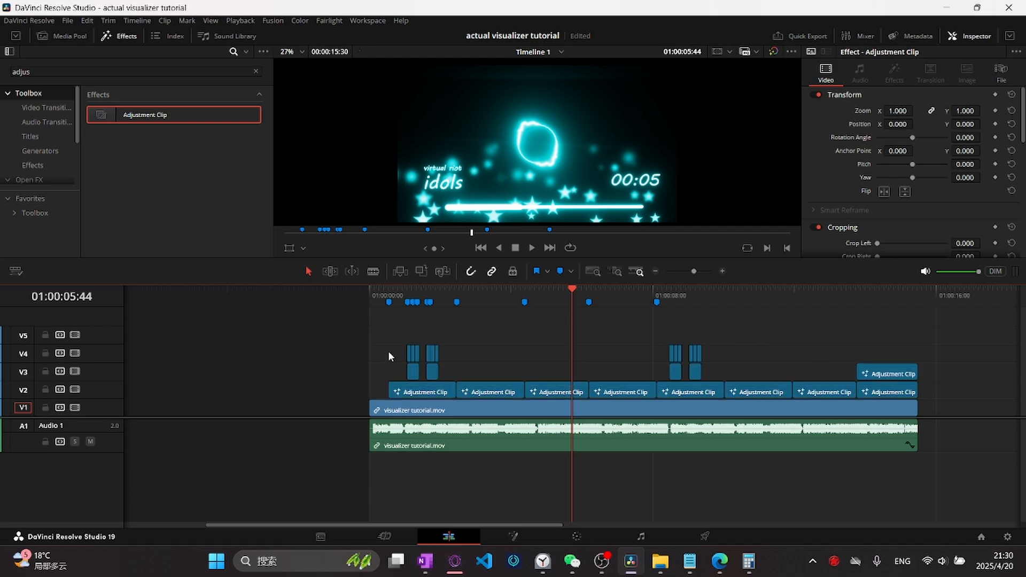
left_click_drag(386, 351, 957, 396)
left_click(813, 331)
key("space")
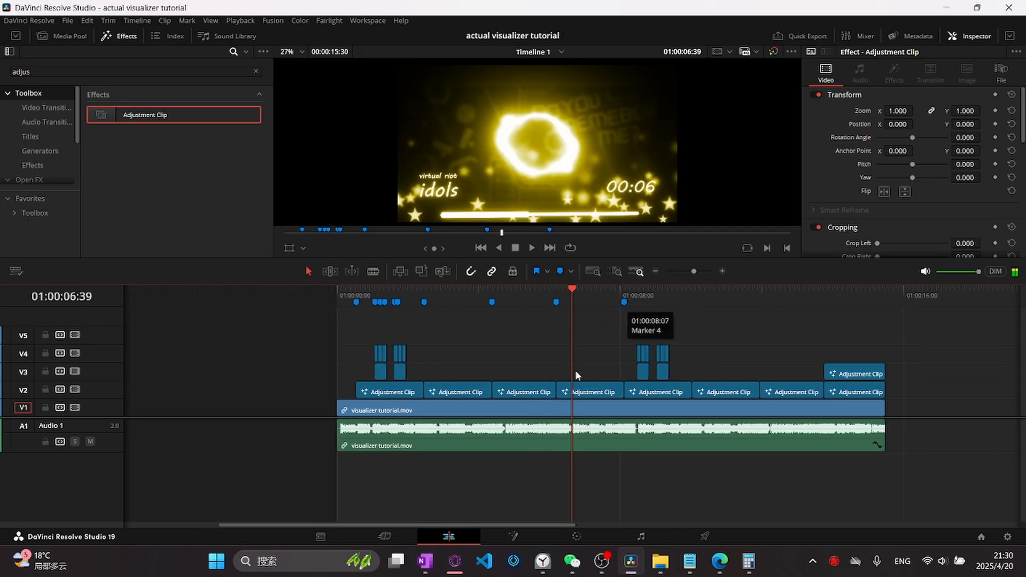
key("alt+Tab")
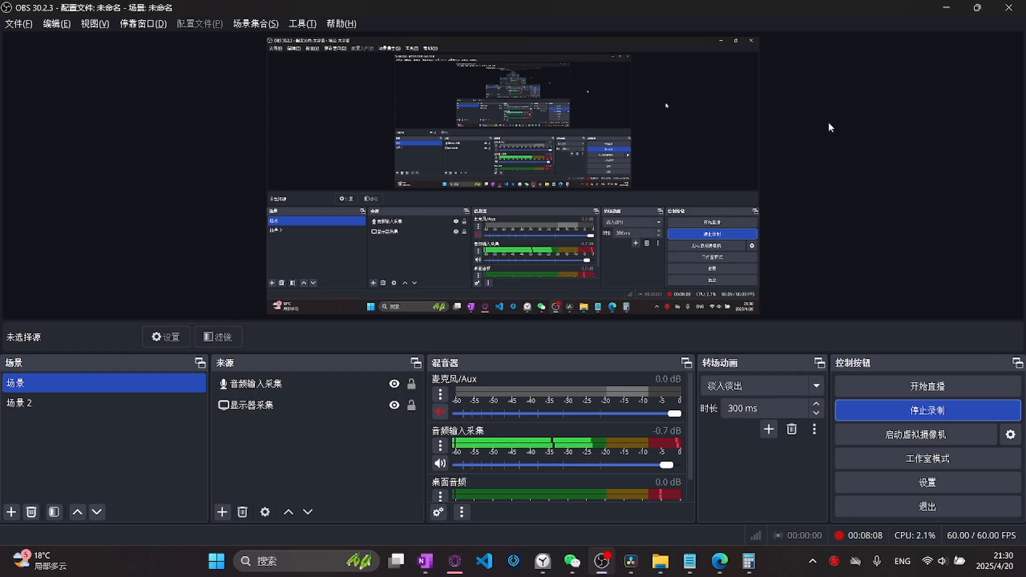
left_click(928, 386)
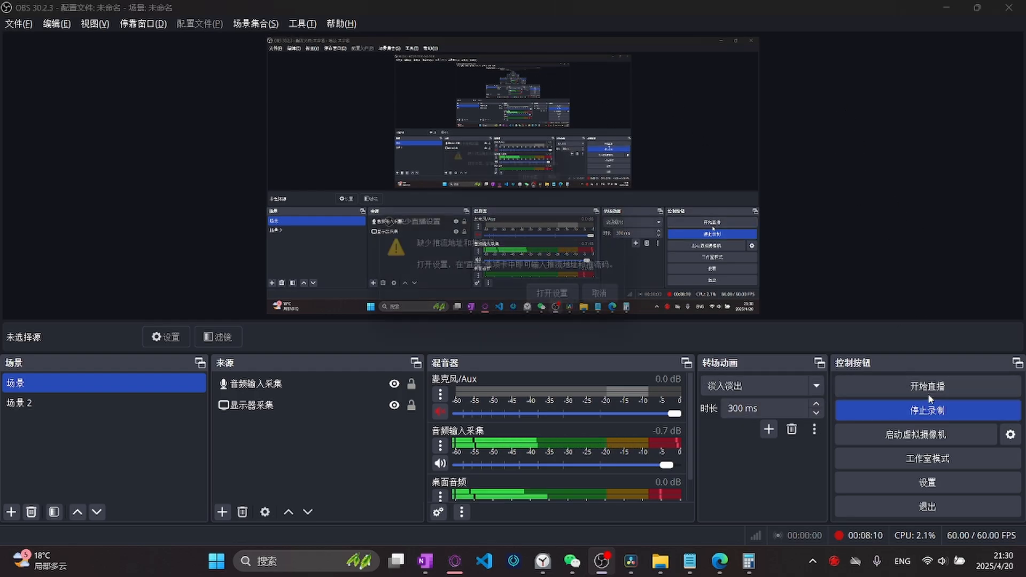